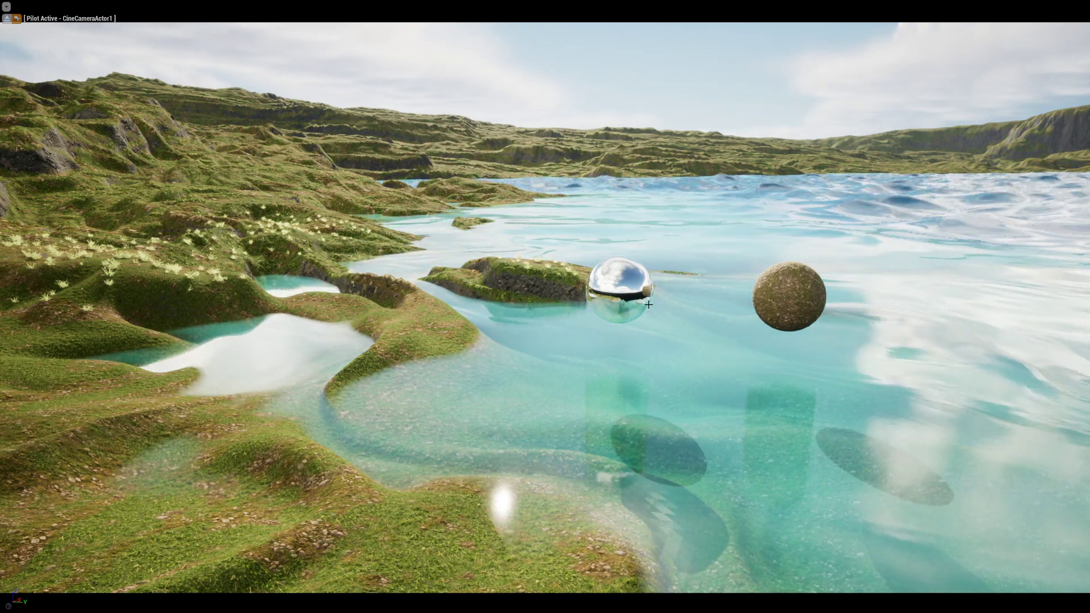
- Select the BP_ShaderWorld_Reference landscape and open its cached material MT_Cache_Reference in a maximized editor window
right_drag(654, 337, 639, 334)
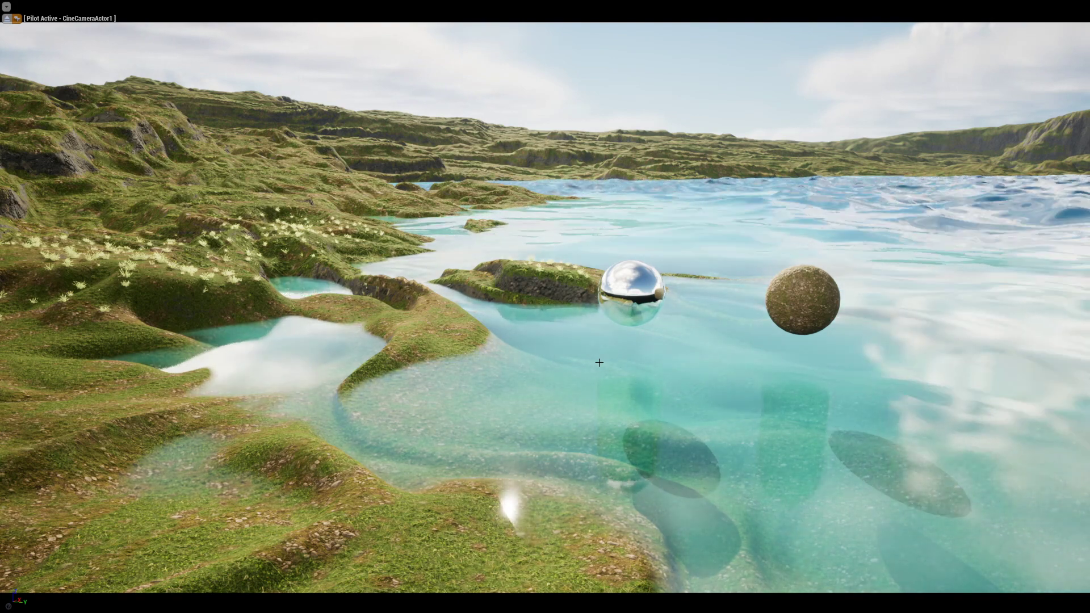
key(F11)
click(270, 197)
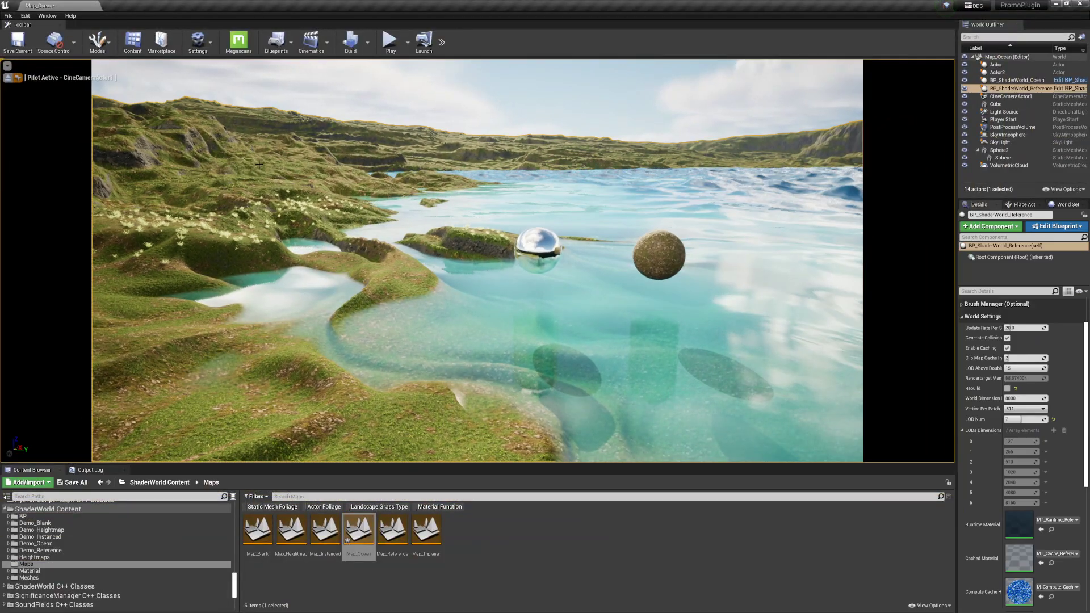
double_click(1020, 518)
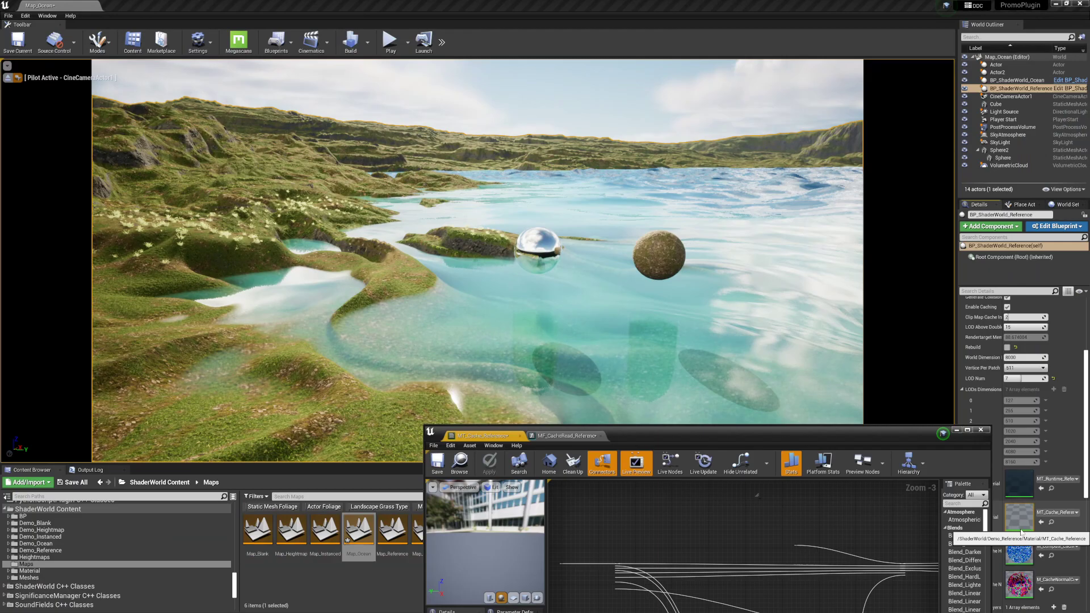
drag(800, 434, 662, 330)
double_click(662, 329)
right_drag(646, 341, 635, 310)
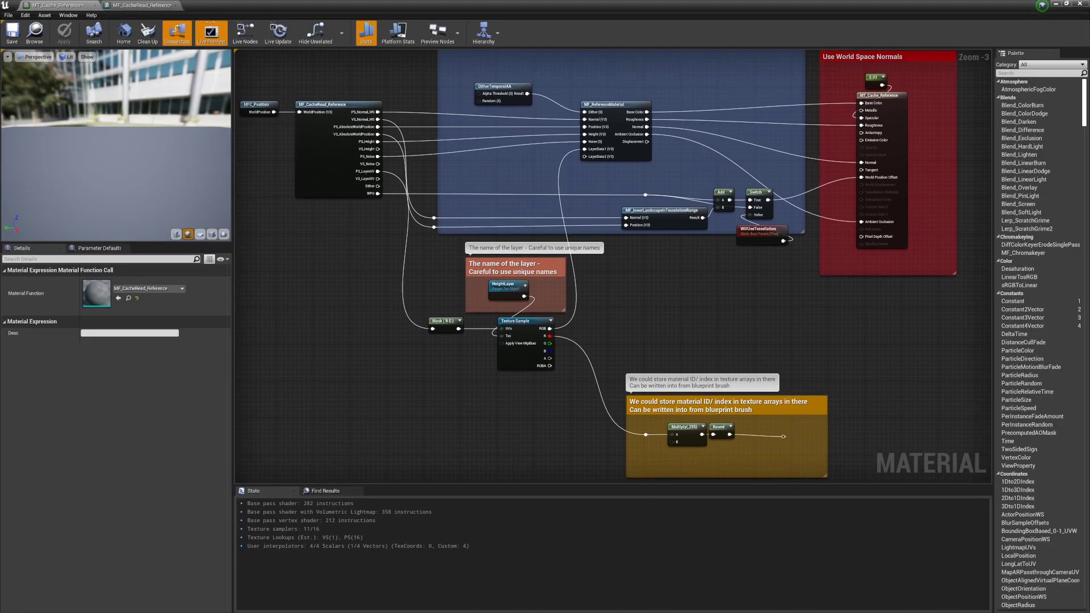
- Open the MF_ReferenceMaterial function from the cached material's graph and find its "Material ID according to data layers" group
right_drag(628, 178, 629, 259)
scroll(611, 234, up, 3)
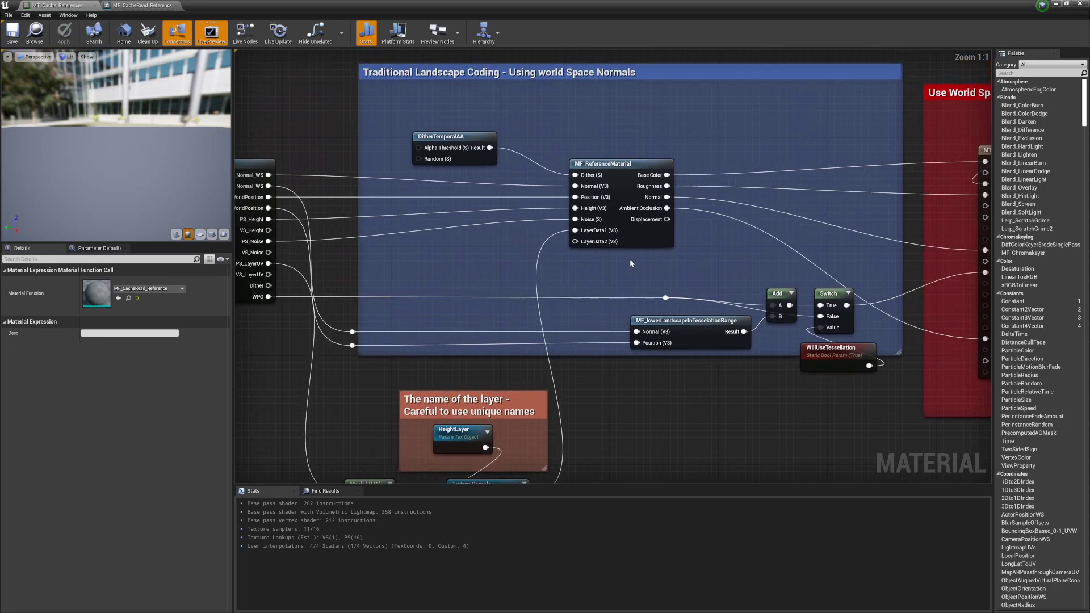
click(628, 186)
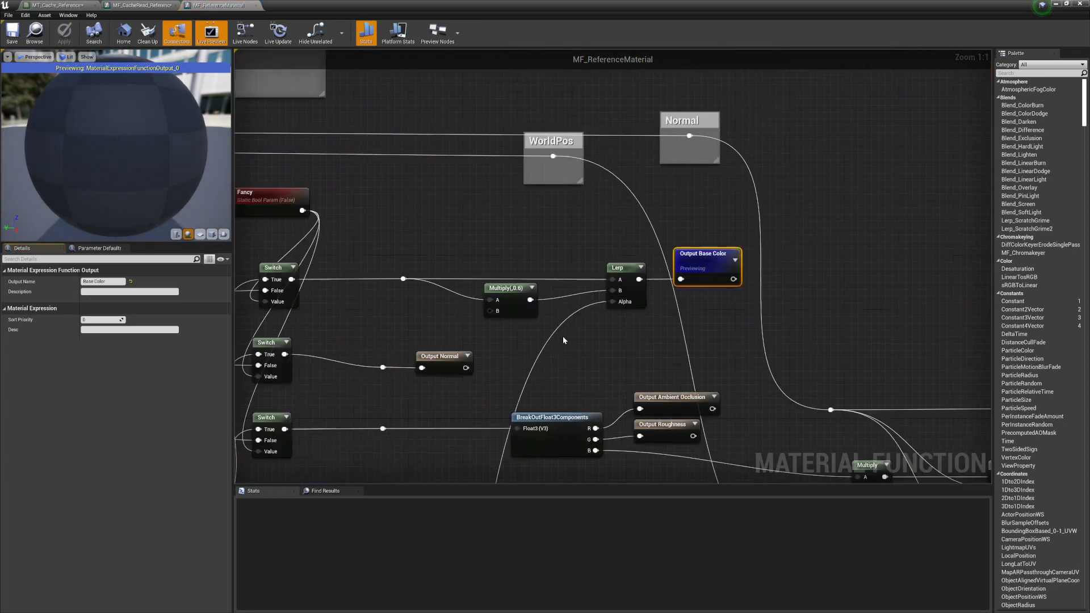
scroll(549, 335, down, 6)
right_drag(571, 426, 826, 315)
right_drag(371, 421, 545, 355)
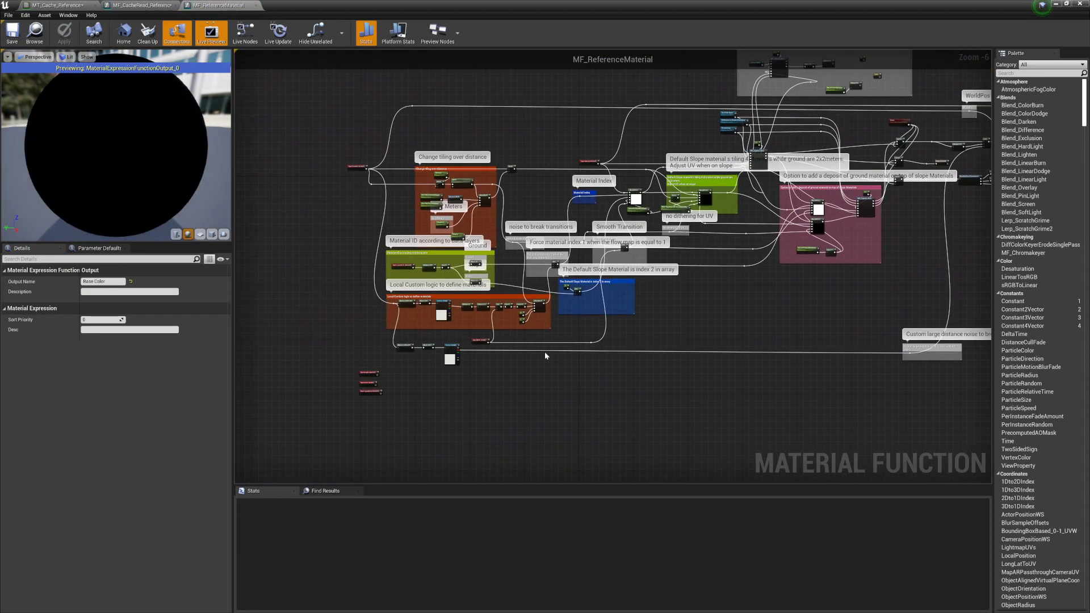
scroll(373, 319, up, 6)
right_drag(694, 153, 527, 318)
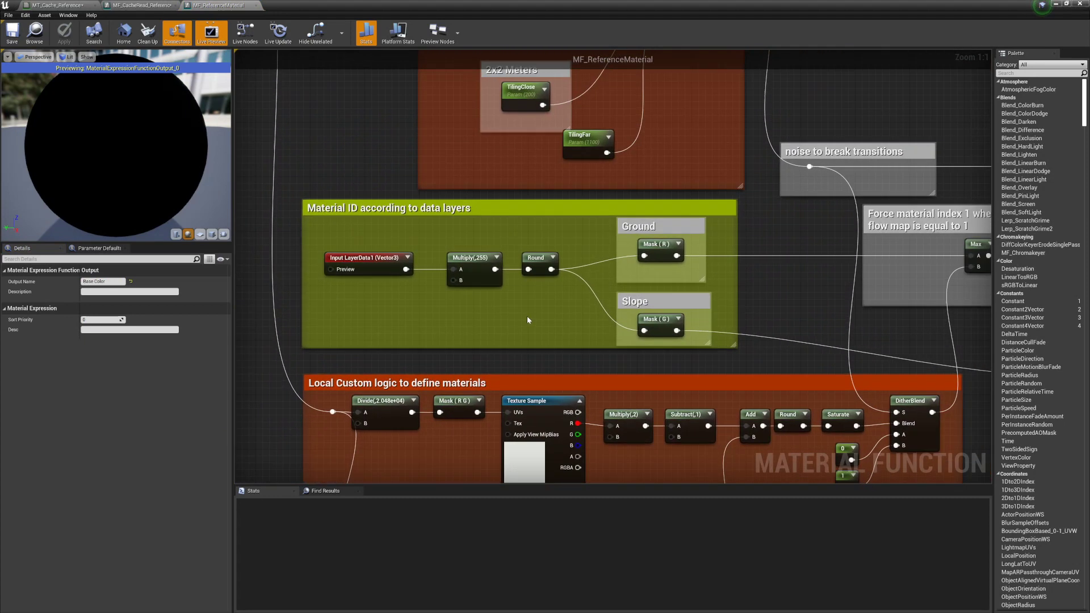
- Examine how the LayerData1 input is converted into material IDs and split into the Ground and Slope masks
drag(369, 232, 721, 348)
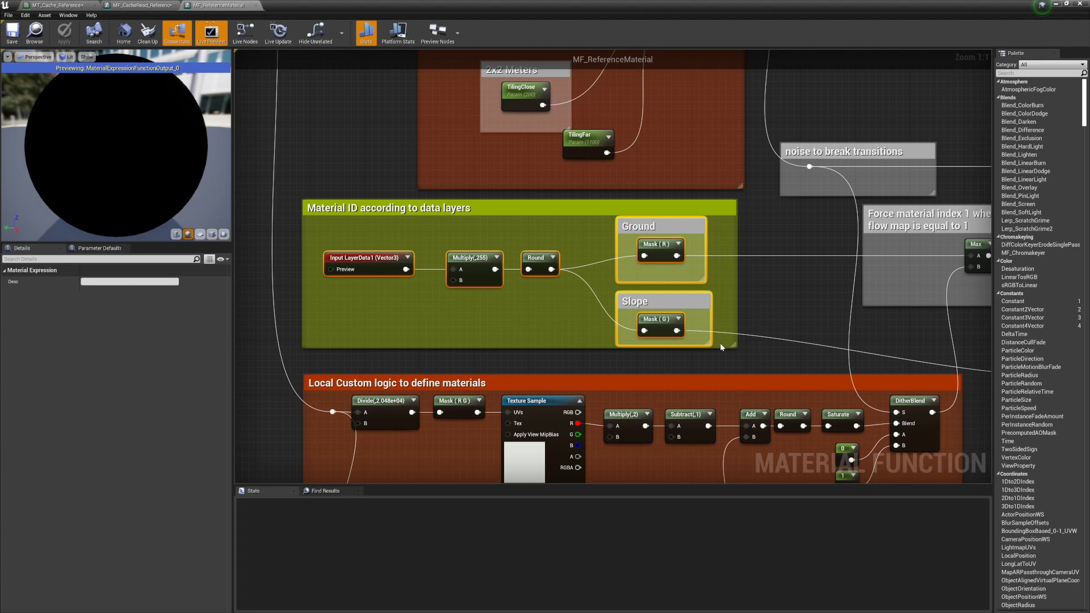
click(381, 273)
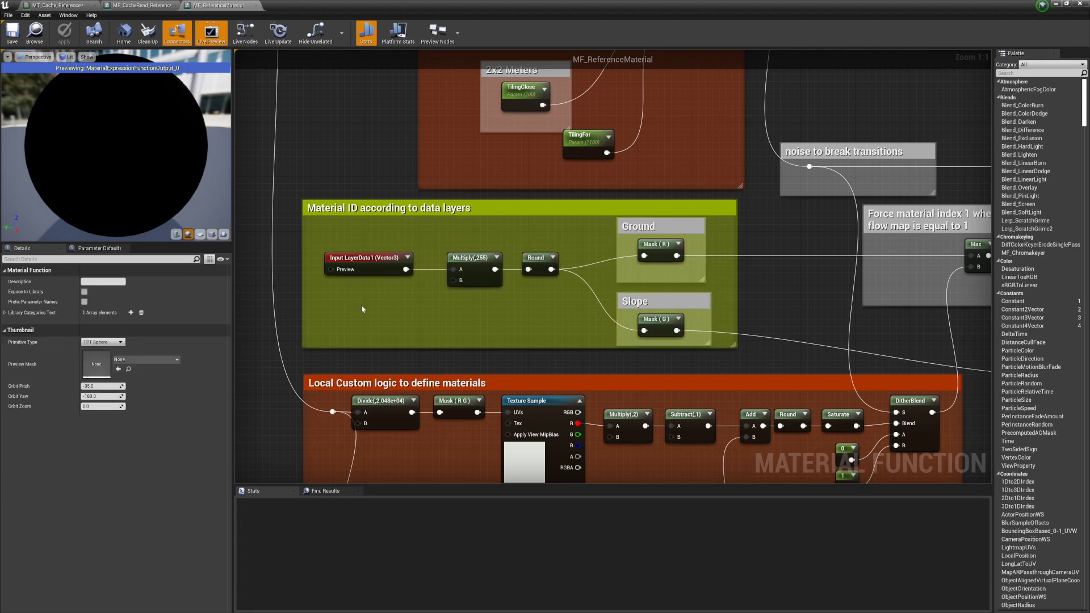
click(455, 308)
drag(588, 226, 720, 280)
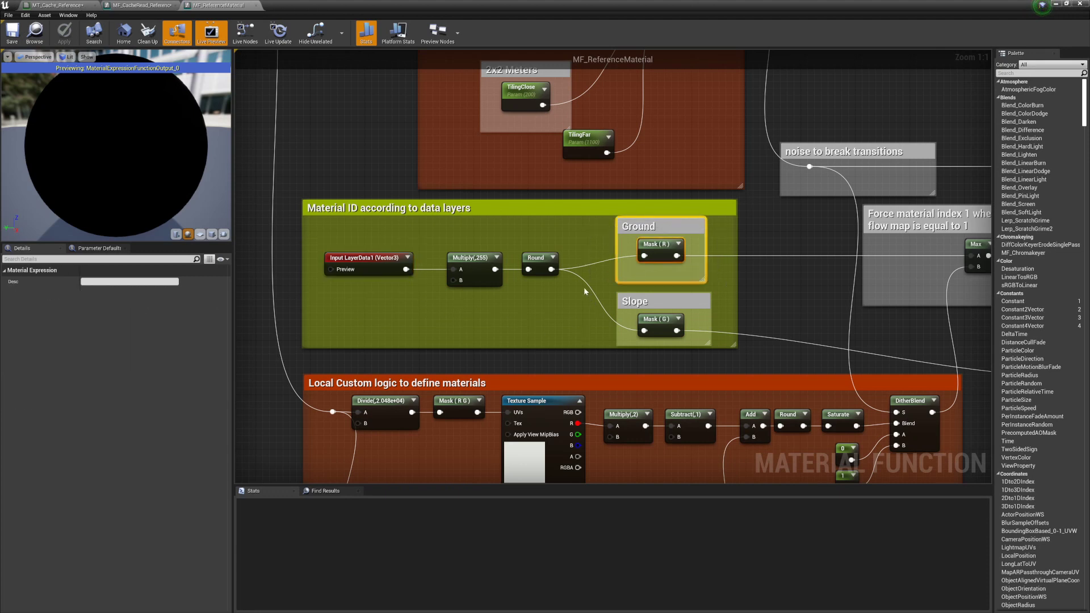
drag(585, 289, 714, 352)
- Find the texture array parameters feeding MFC_Triplanar_Array and open the GroundDiffuse texture array used by BaseColor Array
scroll(812, 306, down, 3)
right_drag(812, 306, 521, 343)
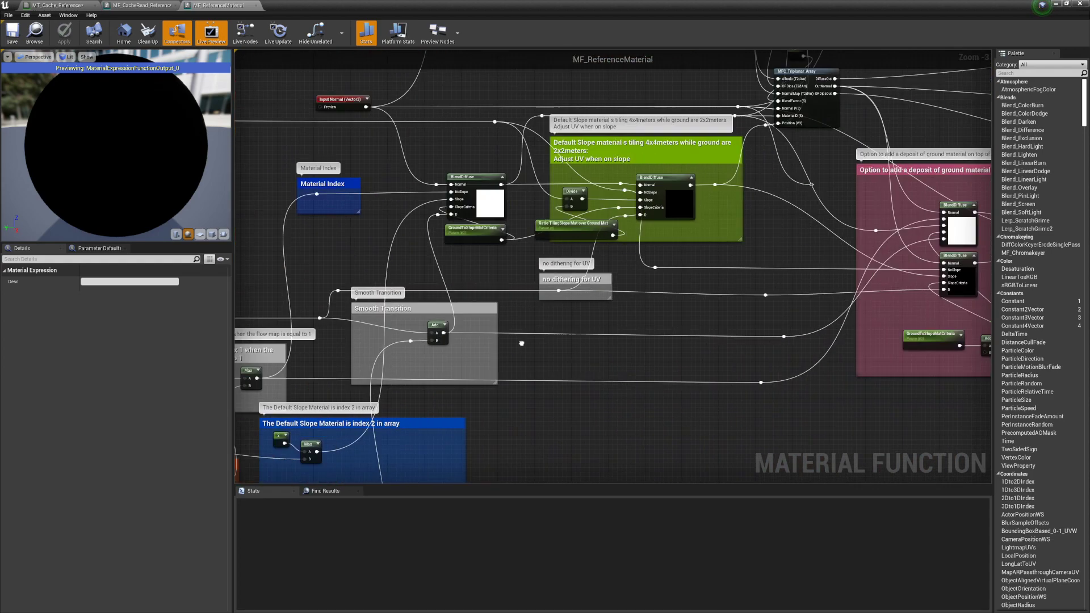
right_drag(836, 242, 331, 448)
right_drag(269, 287, 502, 284)
scroll(449, 271, up, 3)
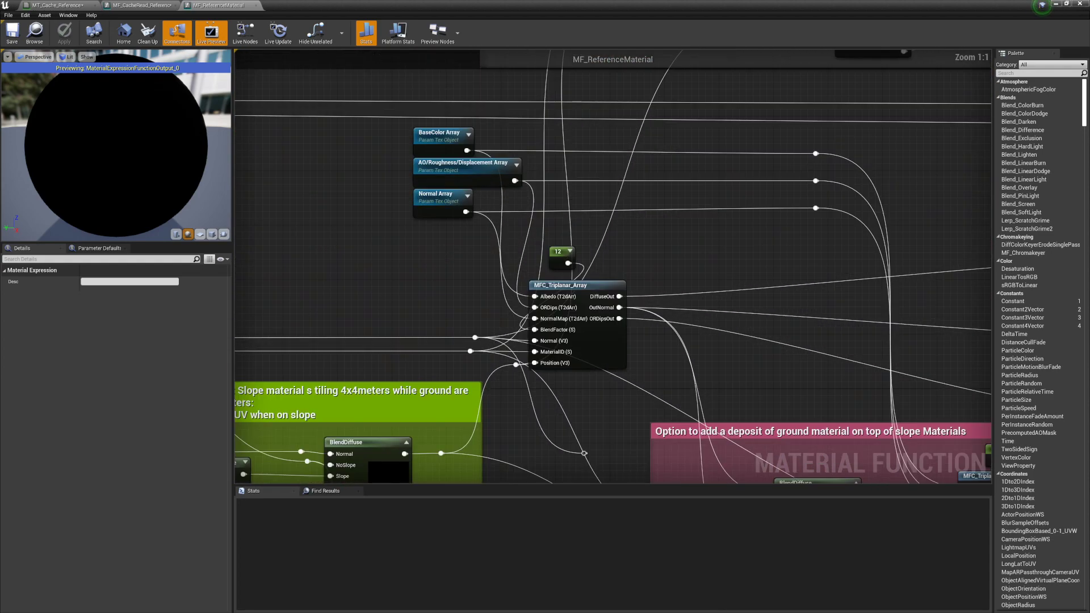
right_drag(360, 187, 433, 229)
click(434, 229)
drag(474, 181, 529, 277)
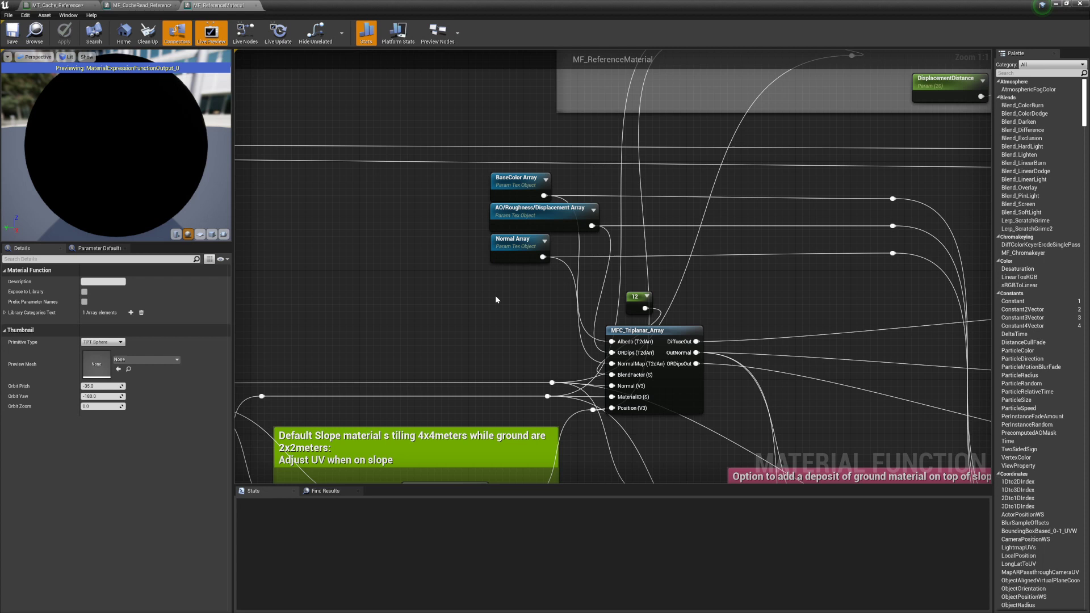
click(508, 191)
double_click(96, 371)
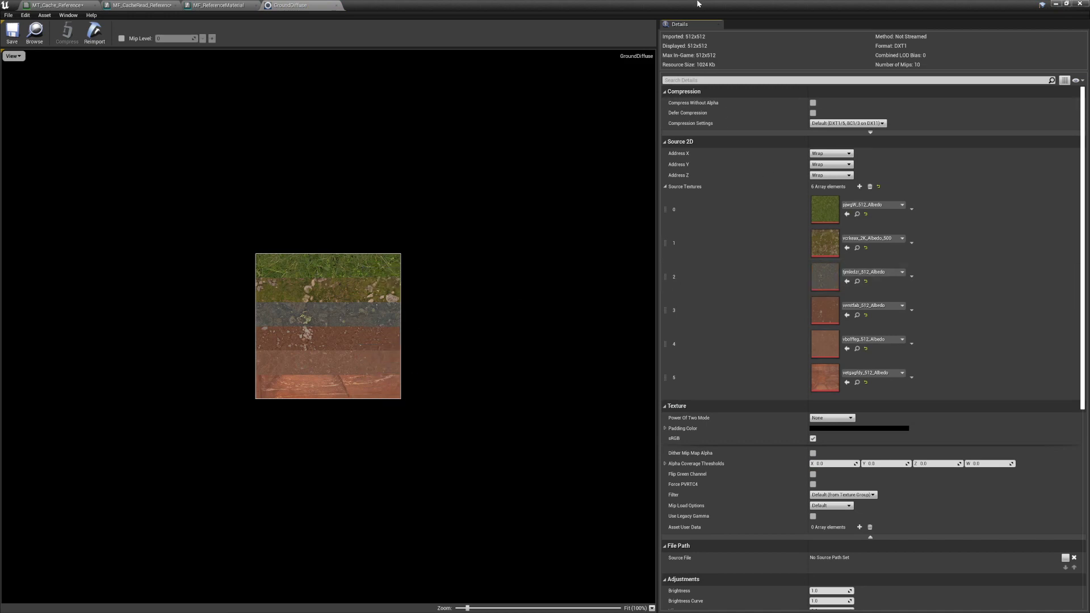
- Close the texture and material editors and inspect the ocean level in the full-screen viewport
drag(698, 4, 464, 265)
click(745, 251)
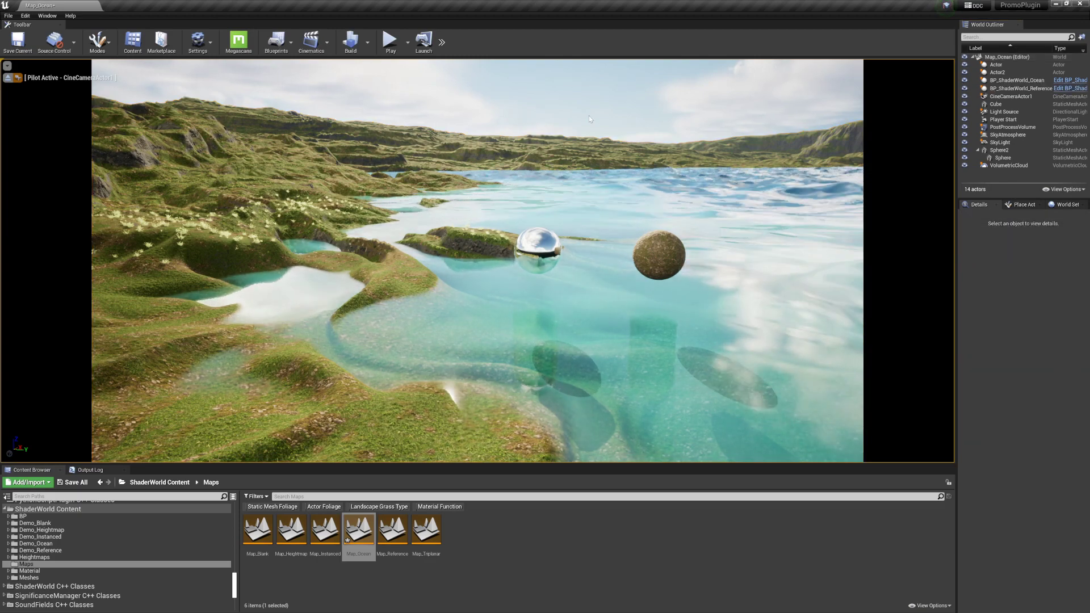
key(F11)
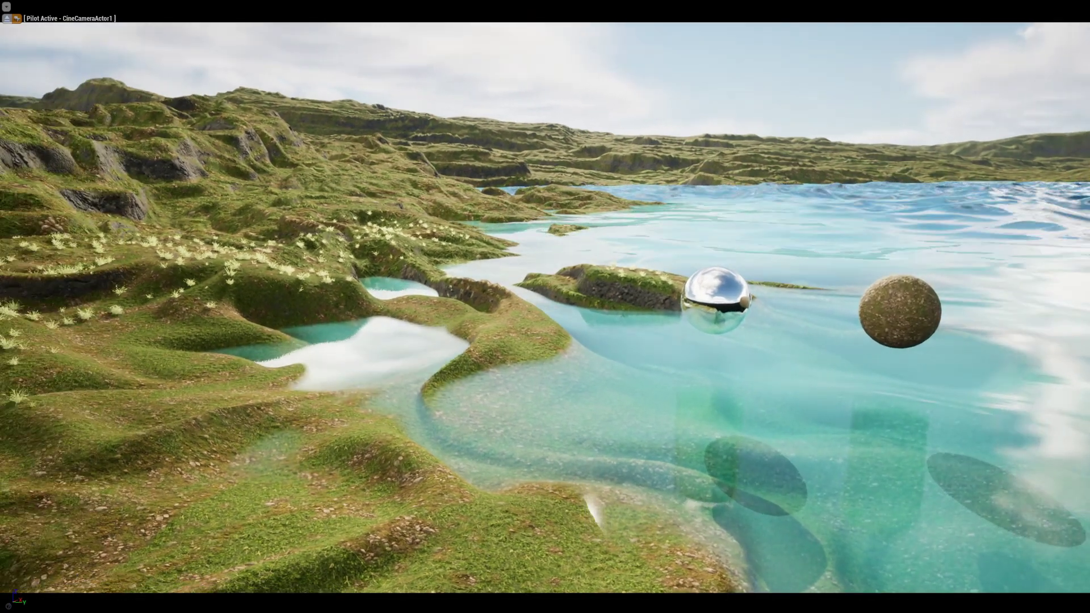
right_drag(589, 319, 676, 326)
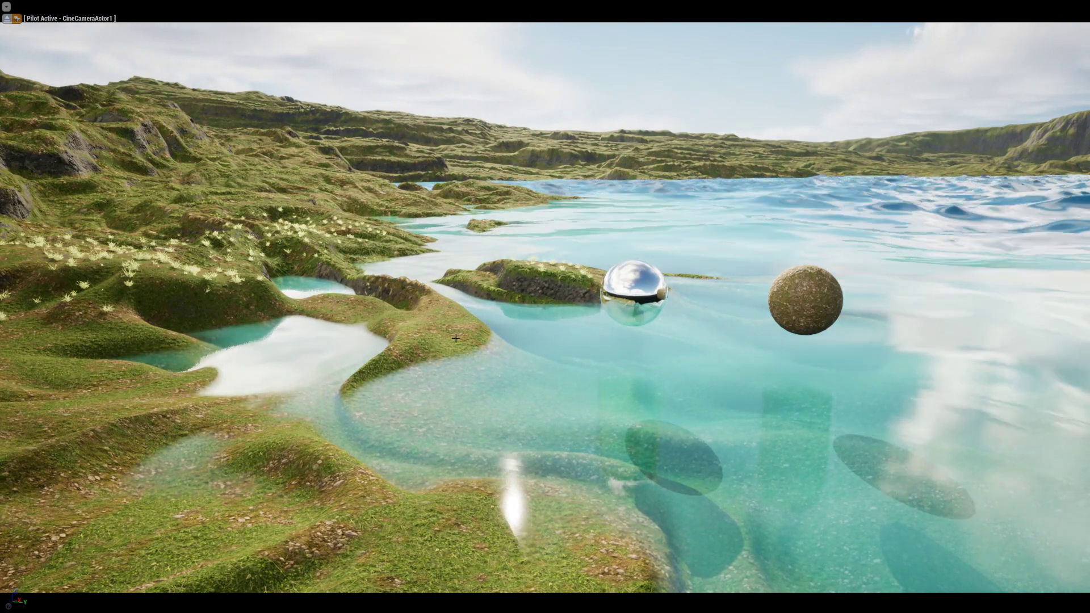
key(F11)
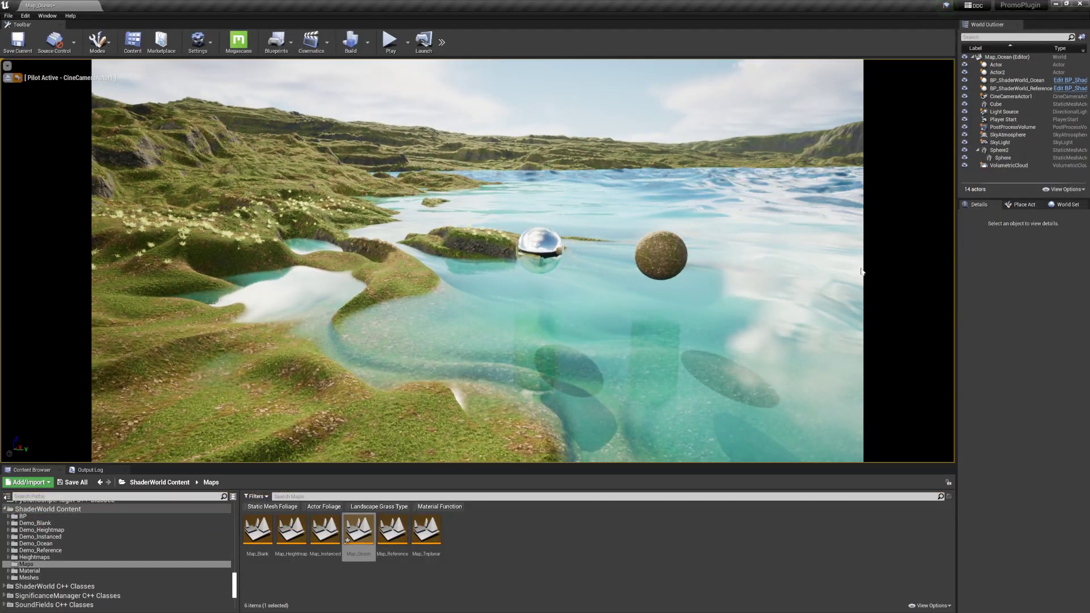
- Inspect MAT_HeightmapNormalData, the material generating BP_ShaderWorld_Reference's HeightLayer data layer, and close its editor
click(1020, 88)
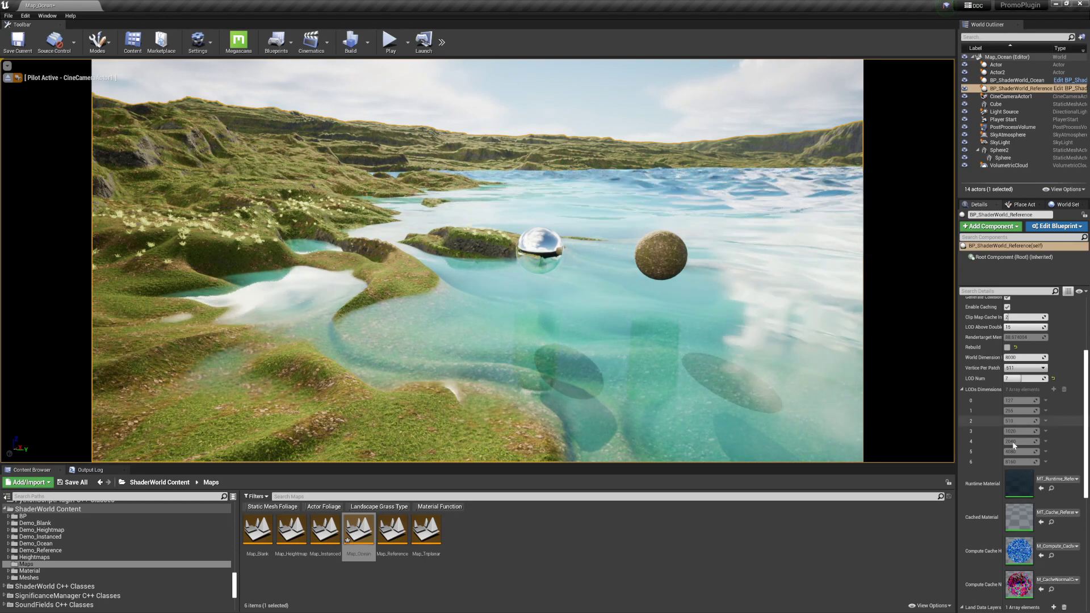
scroll(993, 430, down, 3)
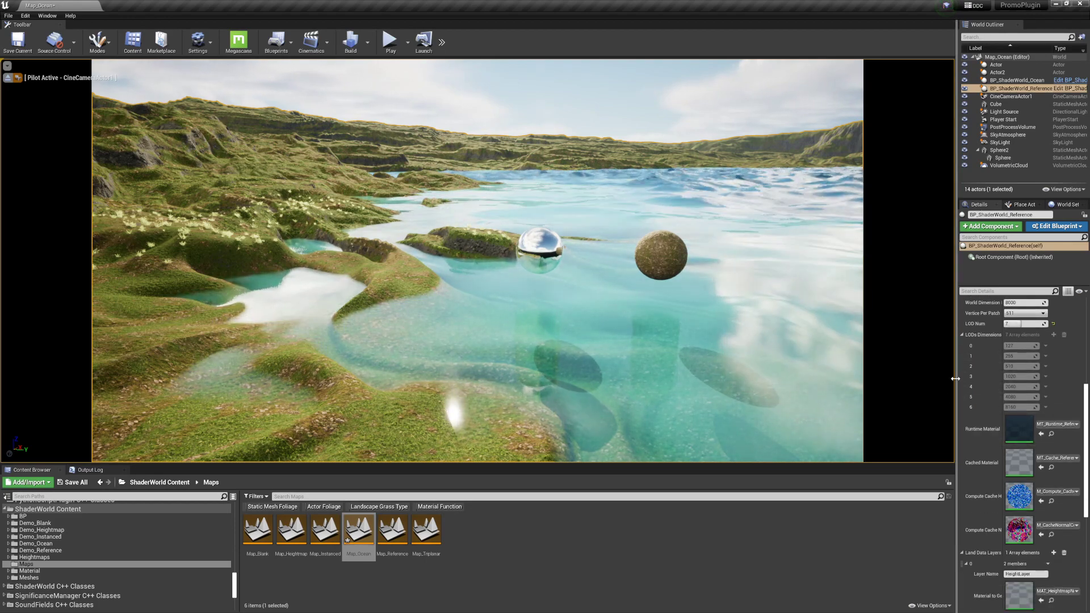
drag(956, 383, 862, 383)
scroll(927, 447, down, 4)
double_click(949, 485)
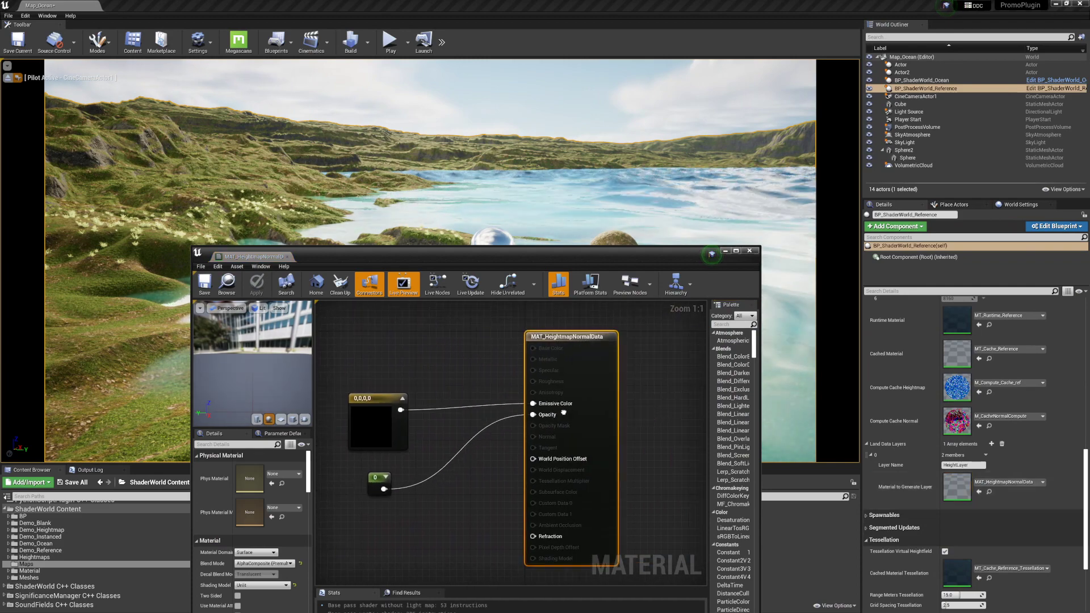
click(749, 250)
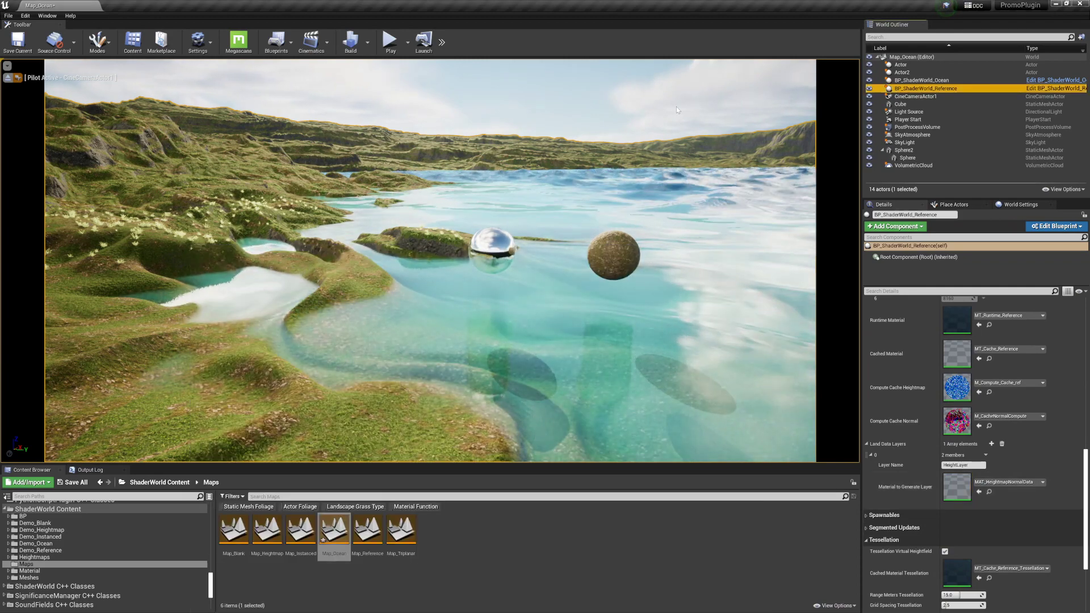
- Deselect the landscape and view the ocean scene without the editor interface
key(Escape)
key(F11)
key(F11)
key(F11)
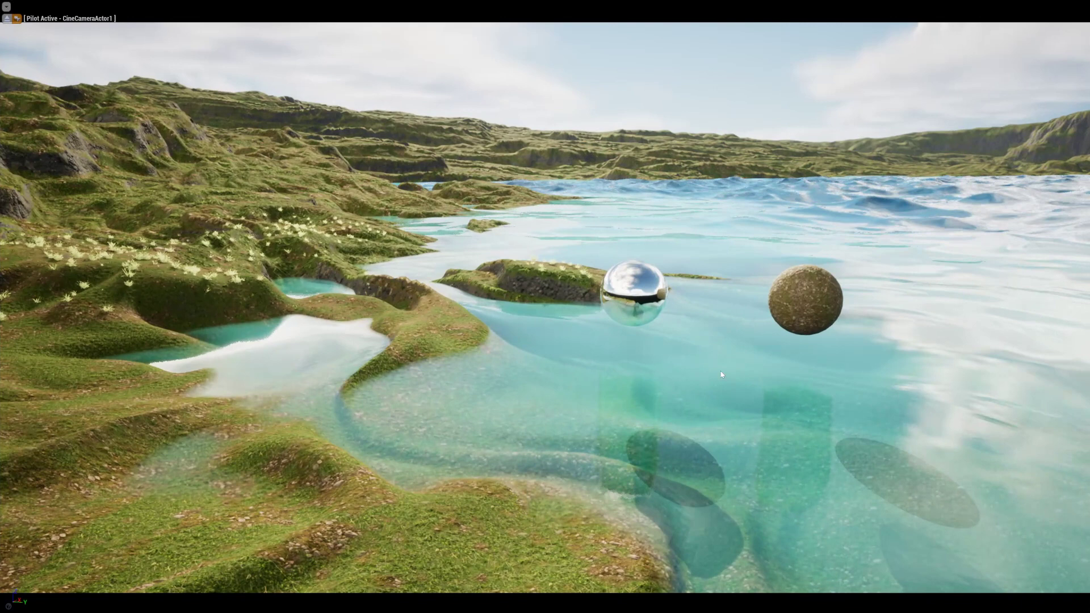
key(F11)
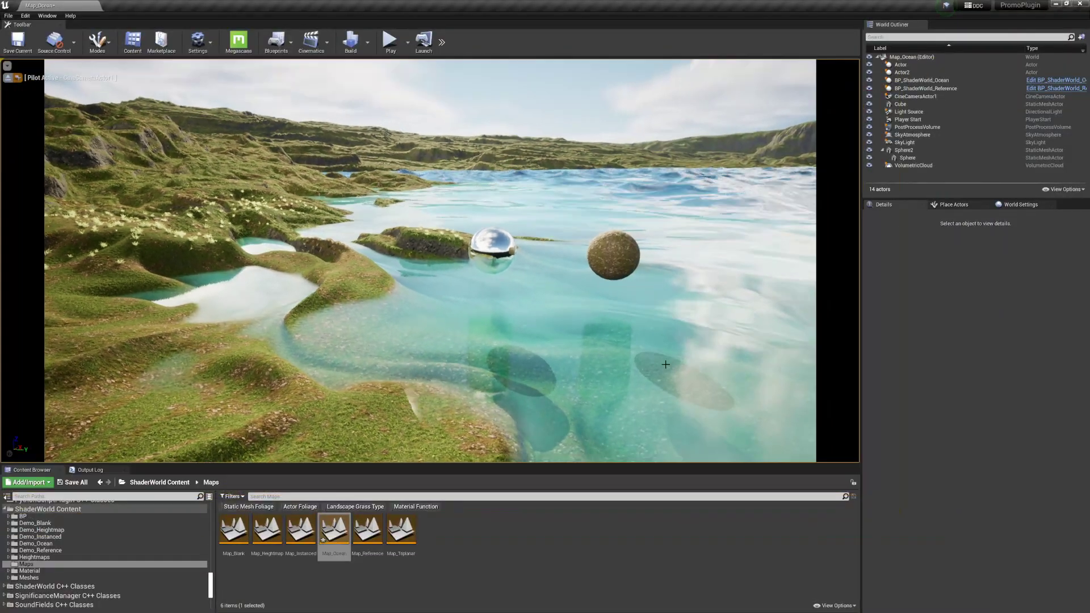
- Open the Map_Blank level from the ShaderWorld Maps folder
double_click(233, 529)
click(587, 389)
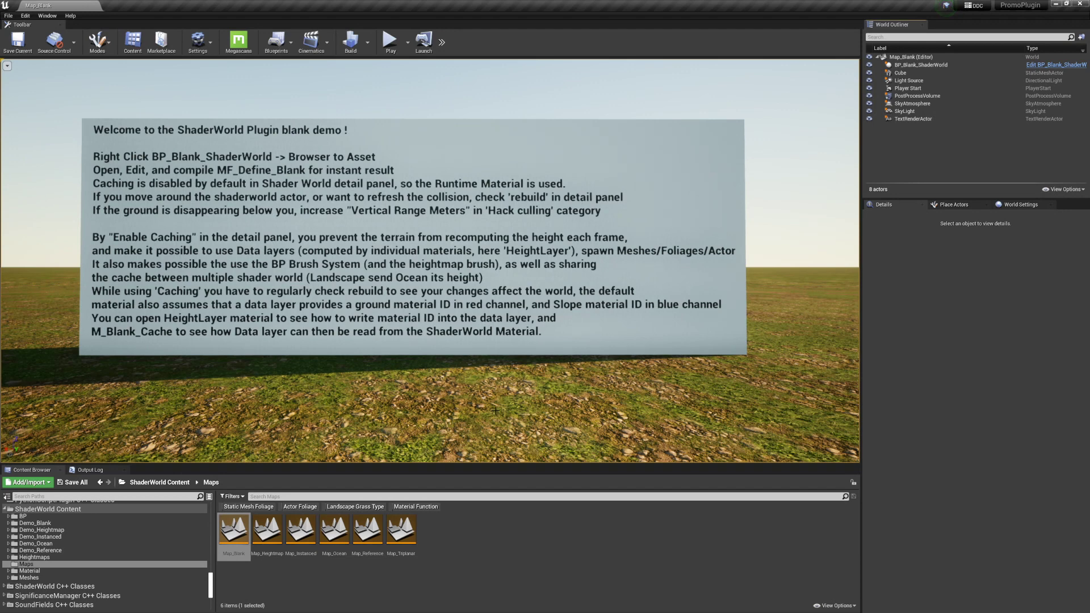
- Browse to the BP_Blank_ShaderWorld actor's asset and open the MF_Define_Blank material function stored beside it
click(575, 410)
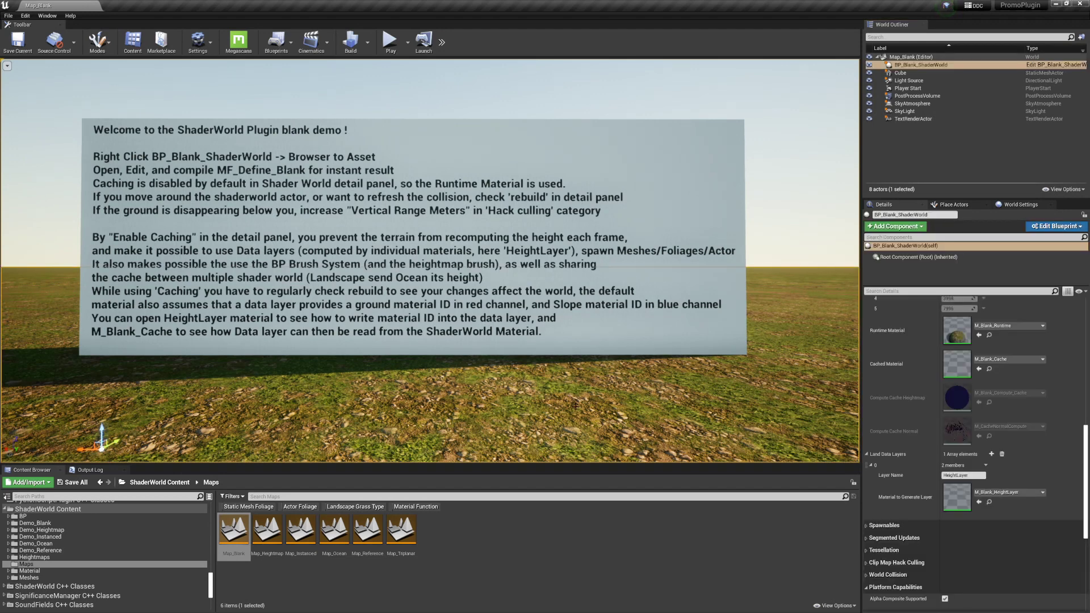
right_click(931, 65)
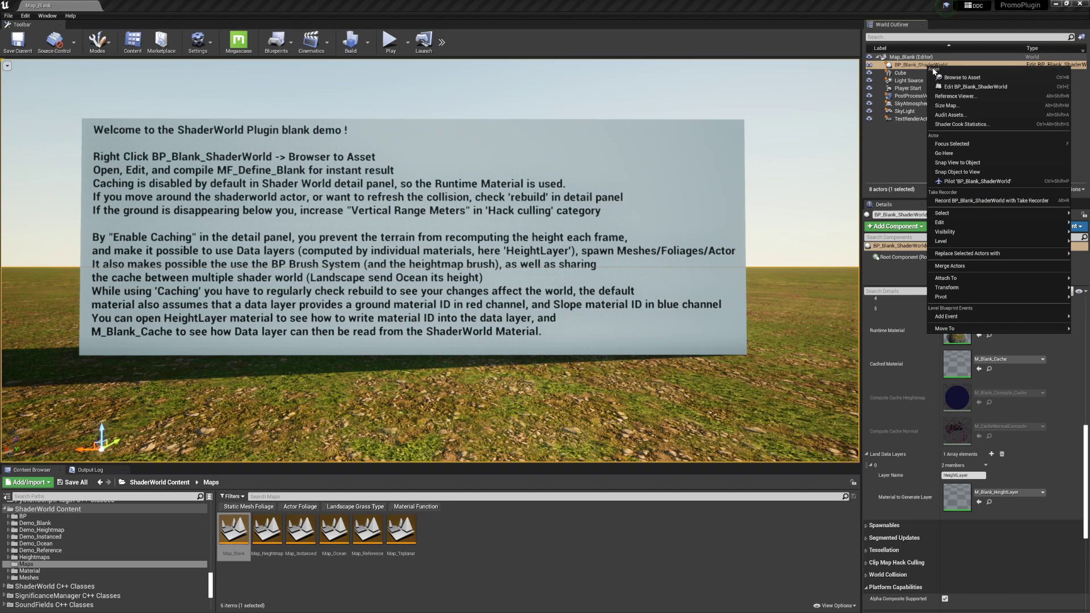
click(948, 82)
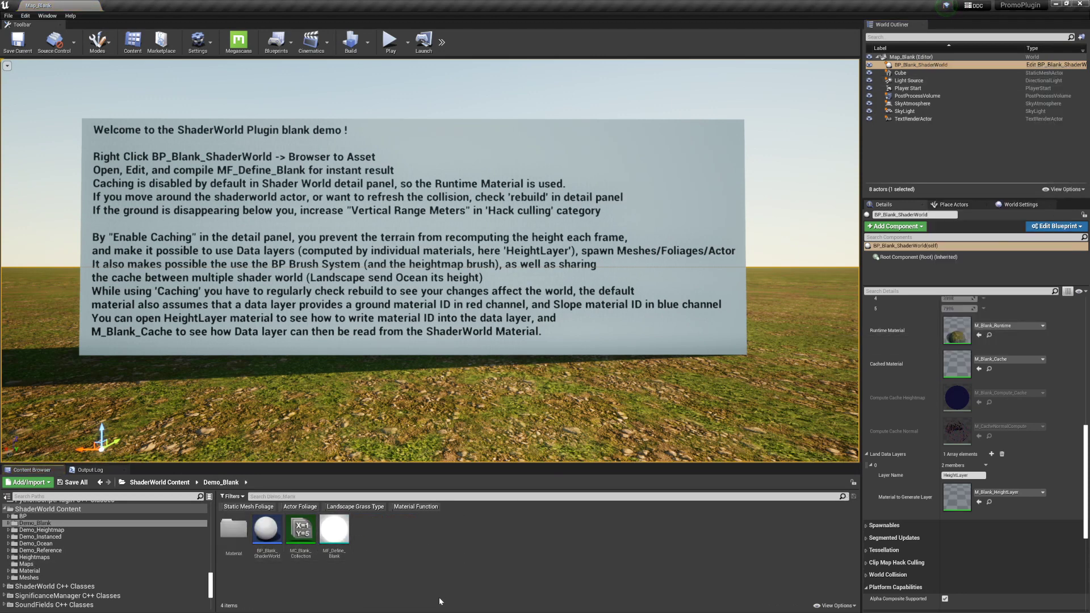
double_click(342, 548)
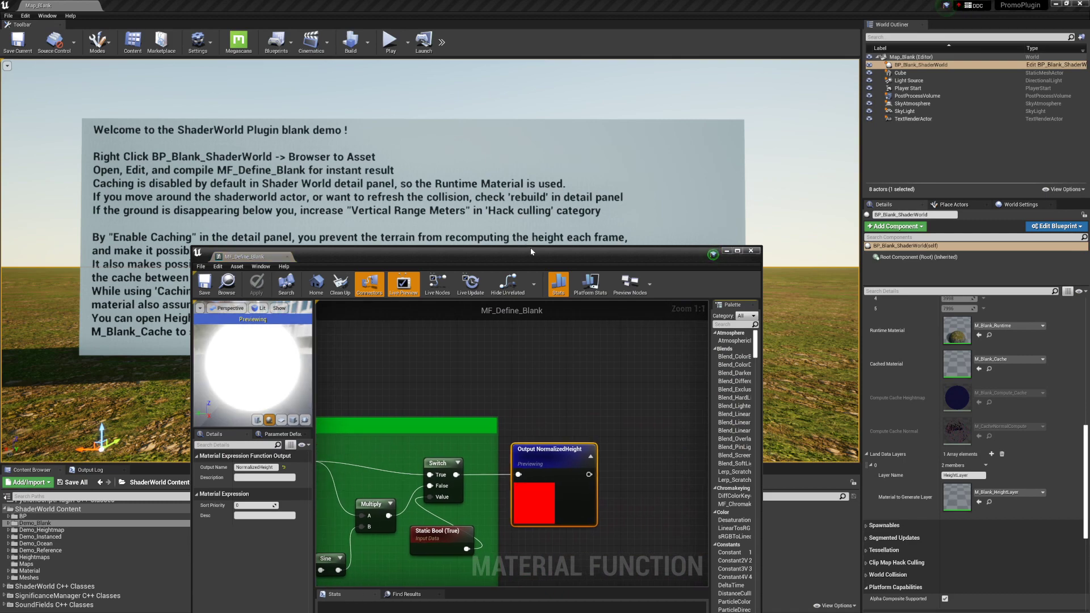
- Shrink the MF_Define_Blank editor window and place it over the full-screen level viewport
drag(531, 244, 755, 144)
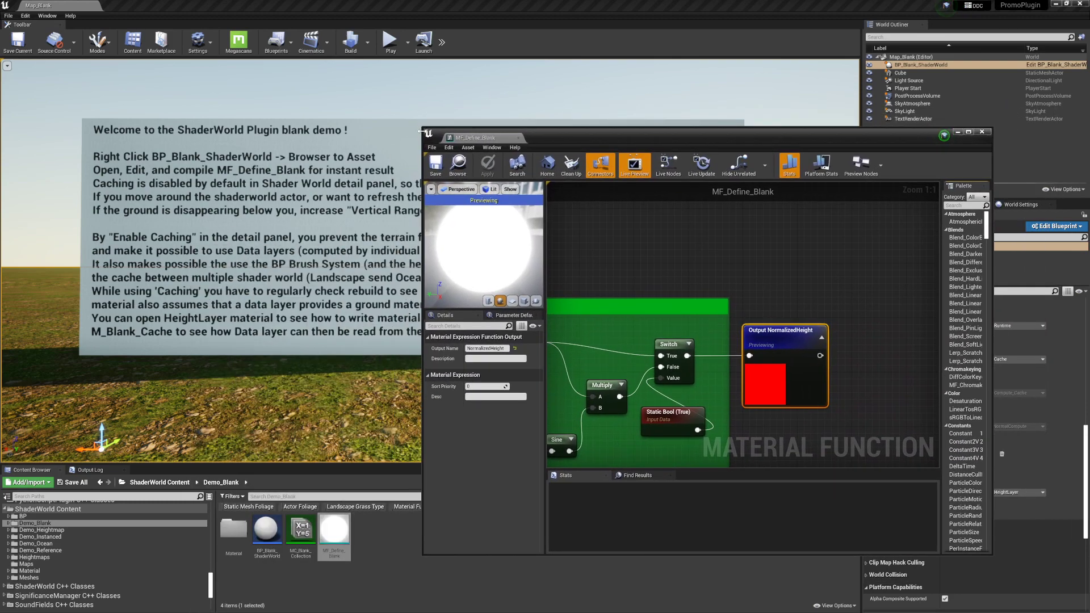
drag(447, 228, 500, 282)
right_drag(433, 296, 446, 301)
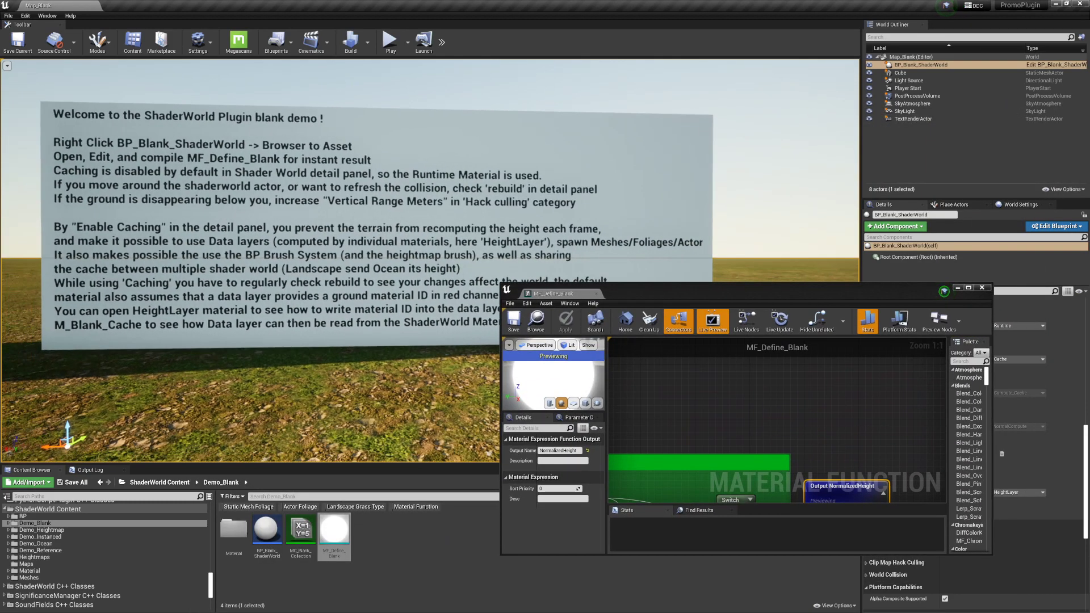
key(F11)
drag(730, 299, 488, 132)
- Set the Static Bool feeding the Switch node to false, apply the material function, and look across the reshaped terrain
scroll(523, 316, down, 3)
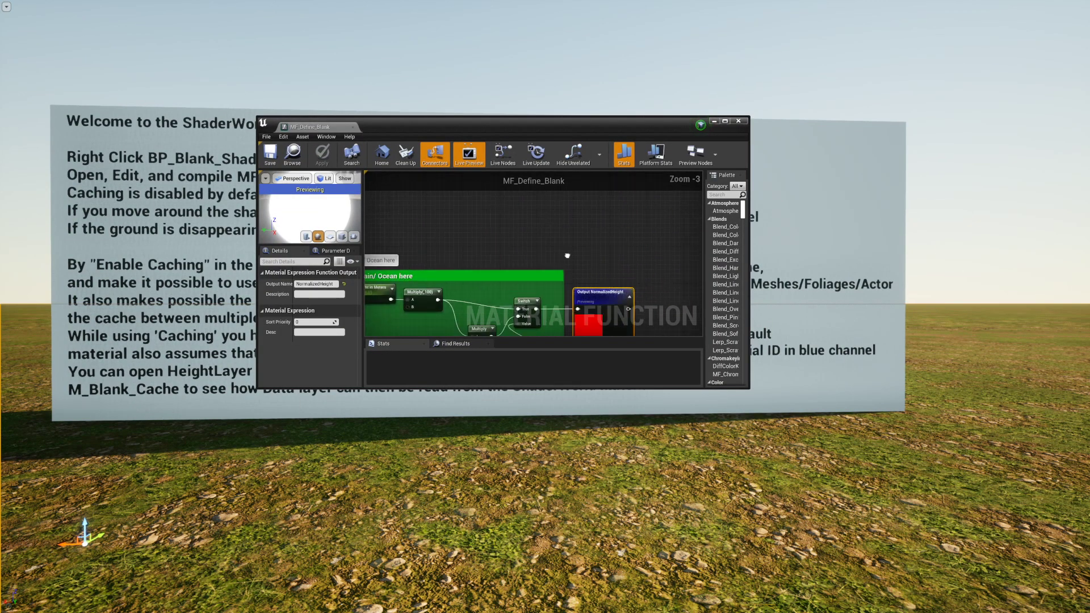
right_drag(531, 322, 566, 296)
click(551, 298)
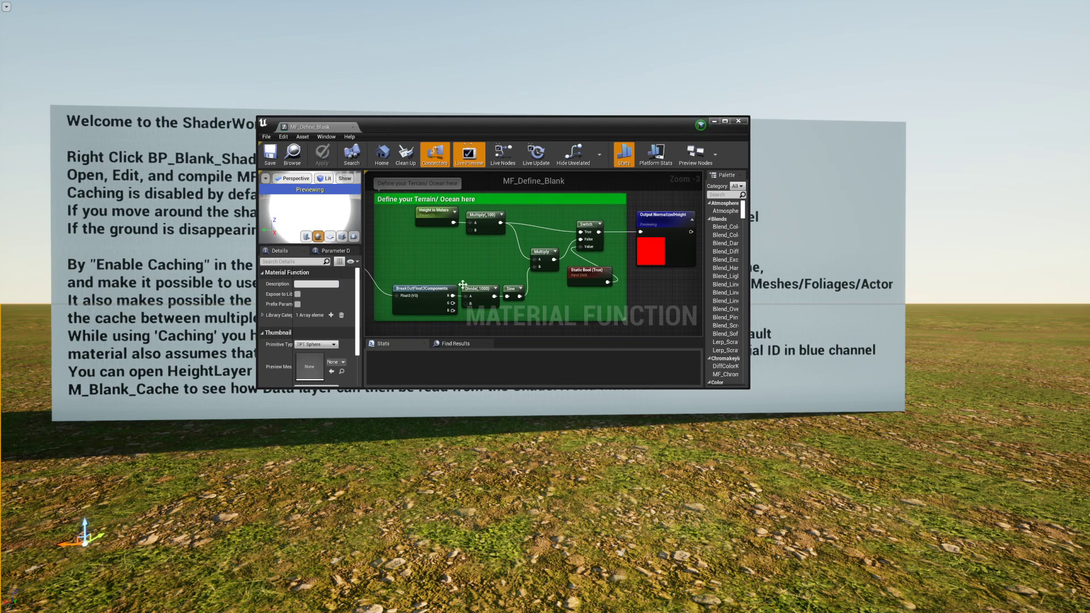
click(580, 274)
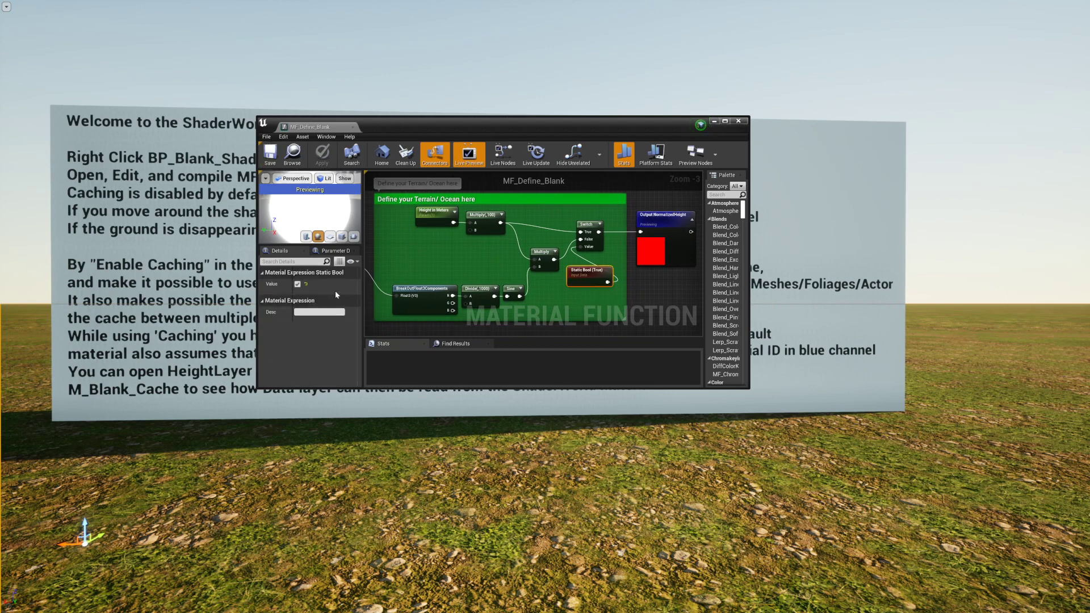
click(298, 284)
click(322, 153)
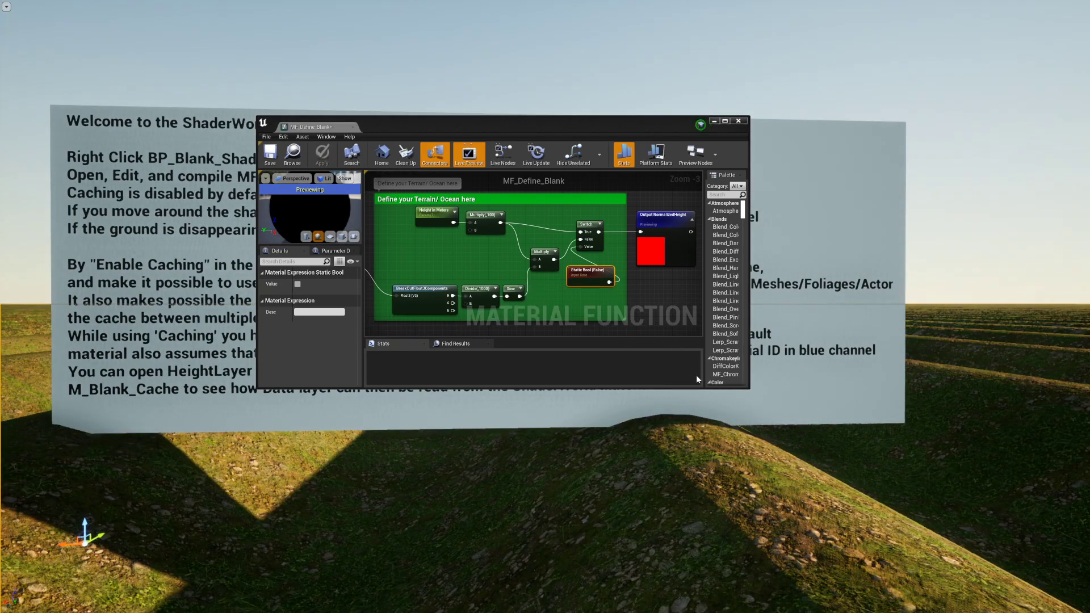
right_drag(704, 414, 965, 432)
right_drag(795, 432, 1050, 437)
right_drag(704, 420, 1050, 425)
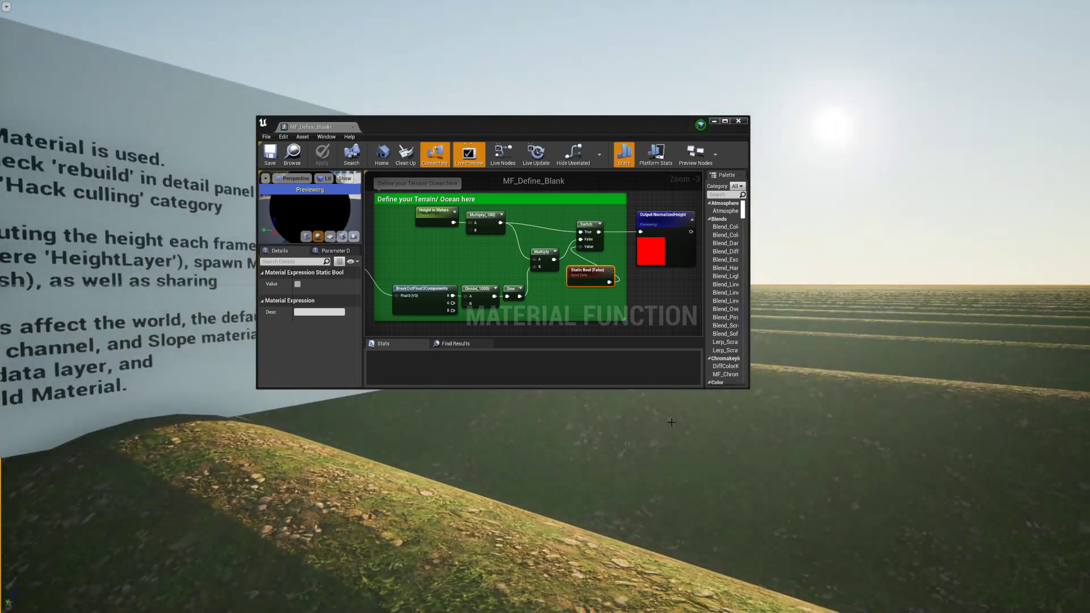
- Set the Static Bool back to true, apply the material function, and minimize its editor window
click(297, 284)
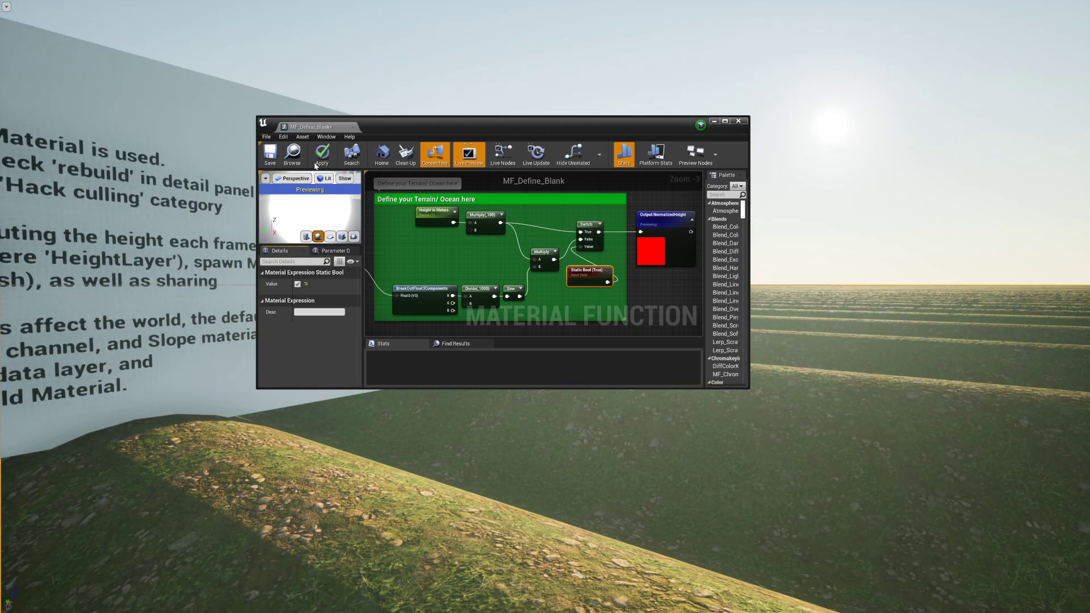
click(322, 153)
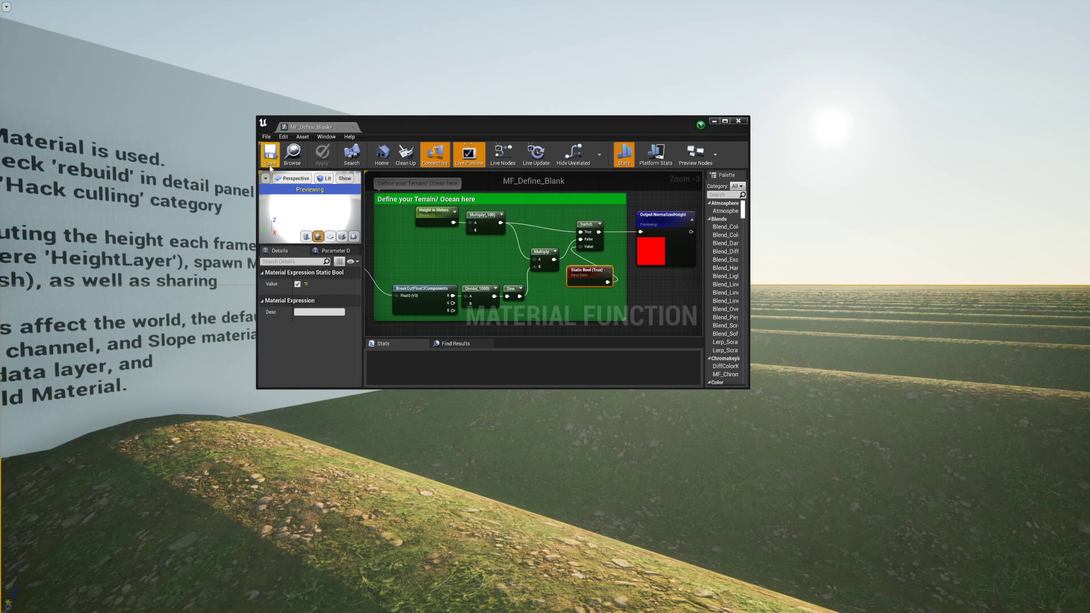
click(714, 121)
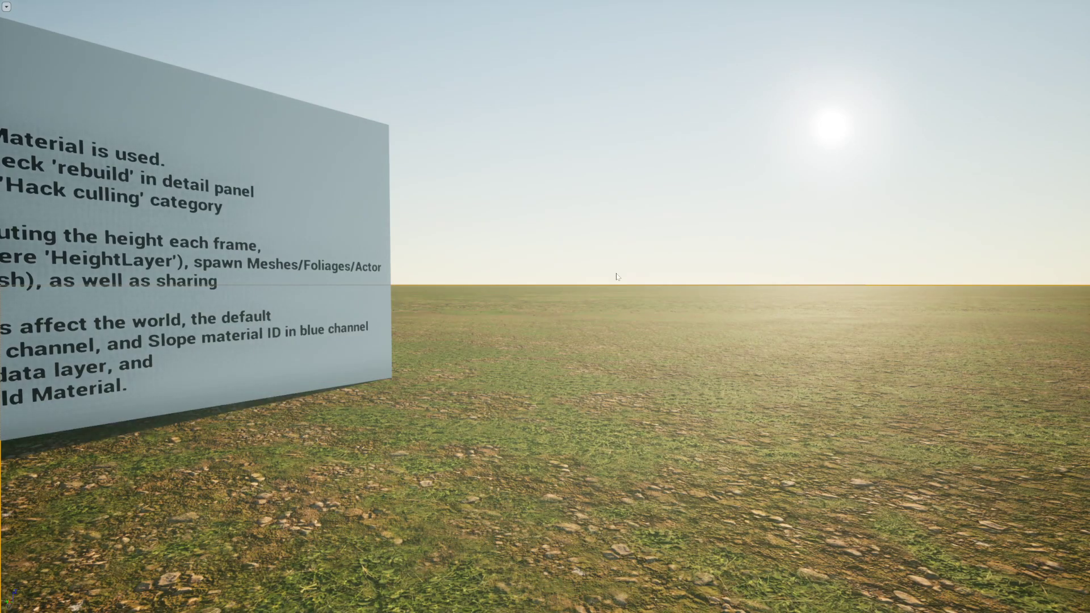
- Turn the view back to the welcome board, clear the selection, and restore the editor interface around the viewport
right_drag(618, 279, 210, 280)
right_drag(632, 298, 749, 285)
click(932, 226)
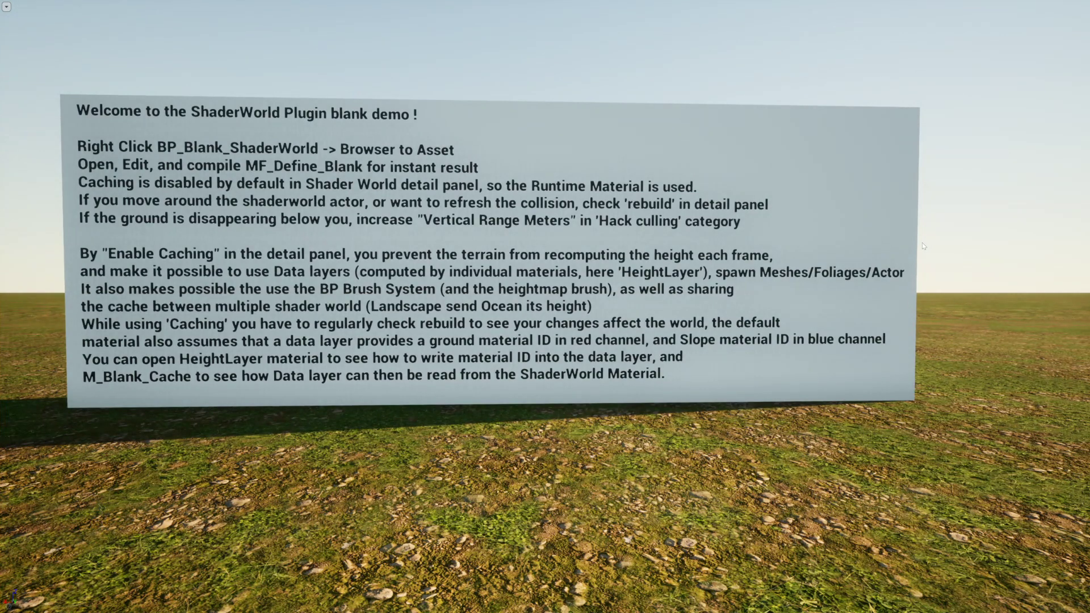
right_drag(926, 243, 877, 243)
key(F11)
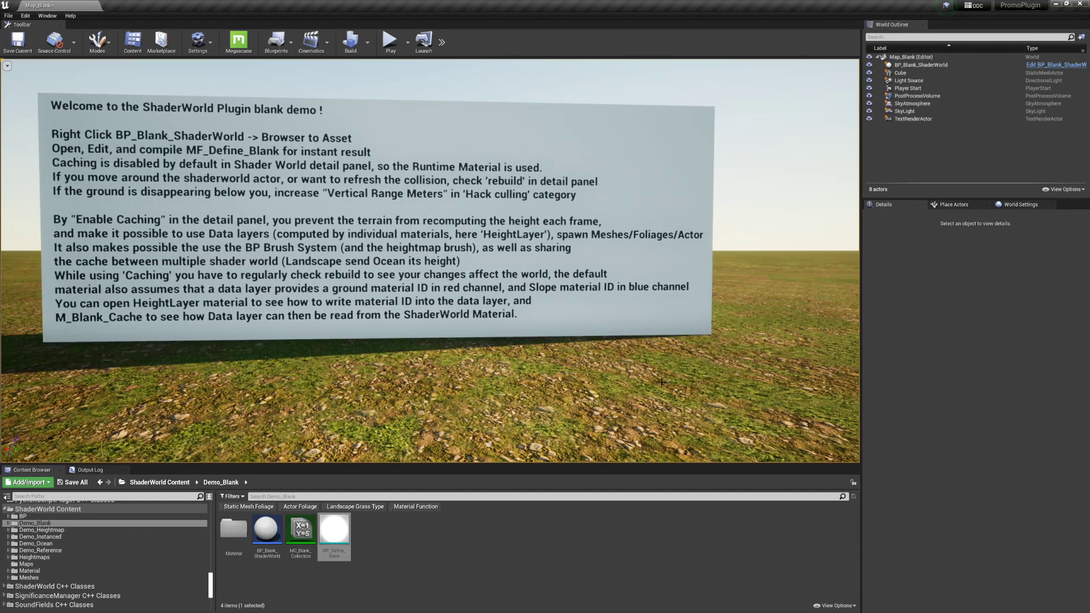
scroll(653, 379, up, 3)
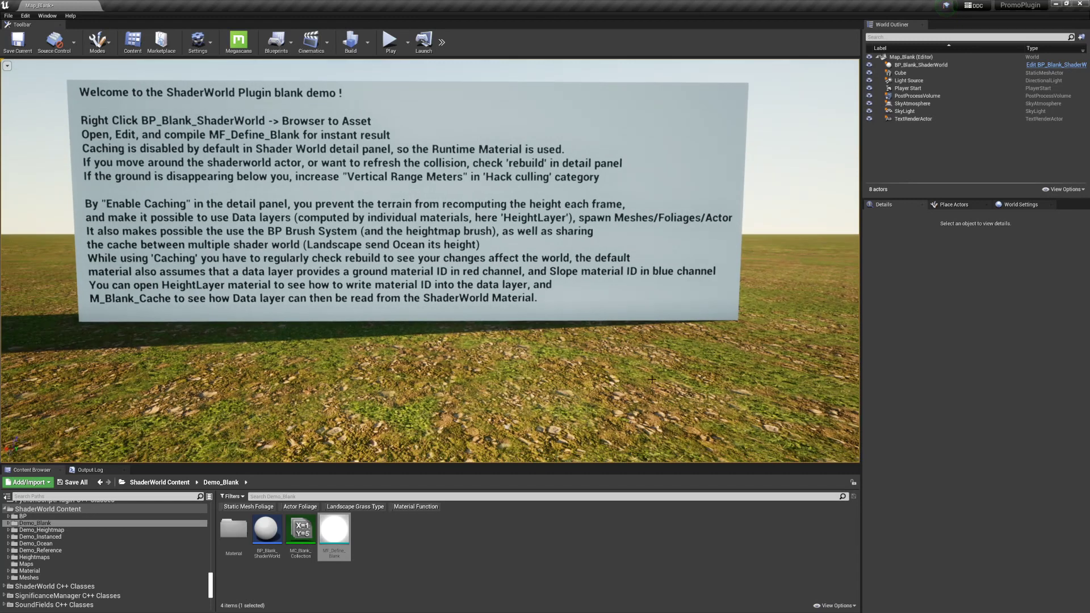
- Select the BP_Blank_ShaderWorld ground and enlarge the level viewport in height and width
click(677, 401)
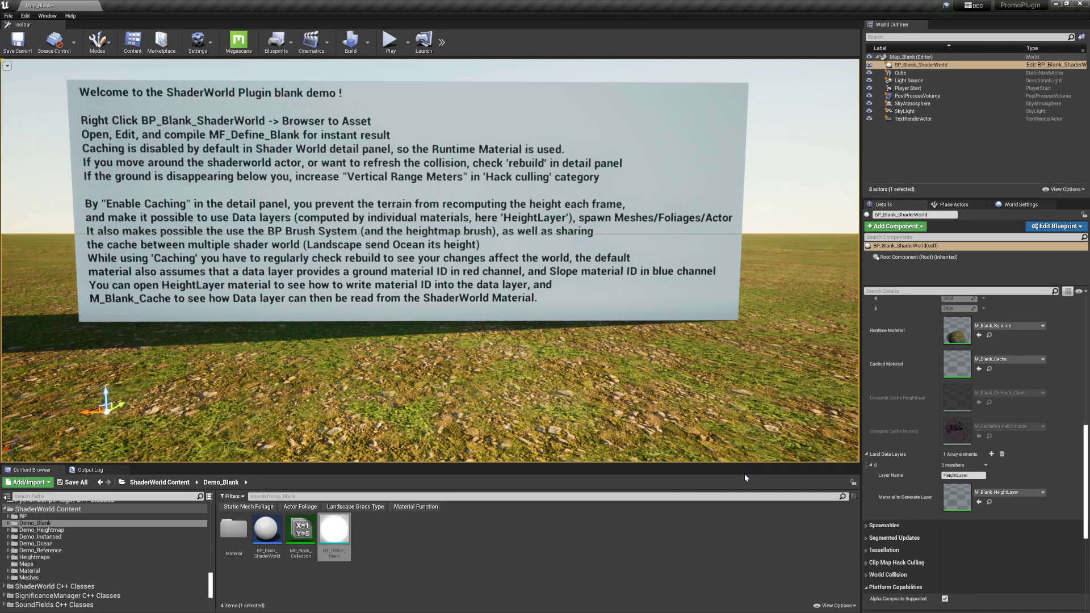
drag(751, 464, 747, 506)
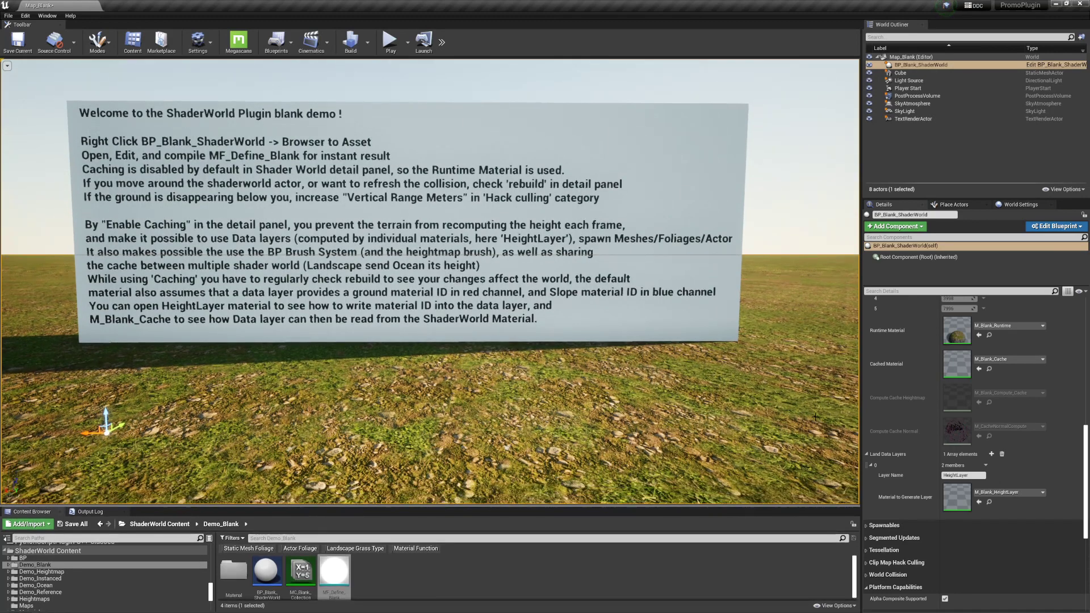
drag(862, 418, 876, 418)
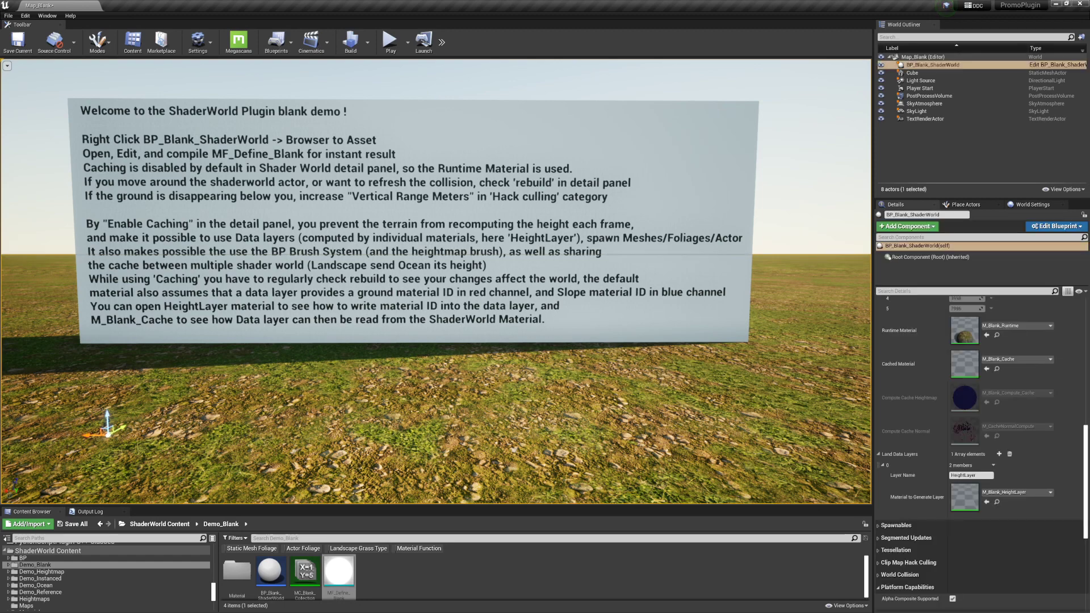
- Enable caching in the BP_Blank_ShaderWorld world settings and inspect the ground relief up close
scroll(920, 470, down, 3)
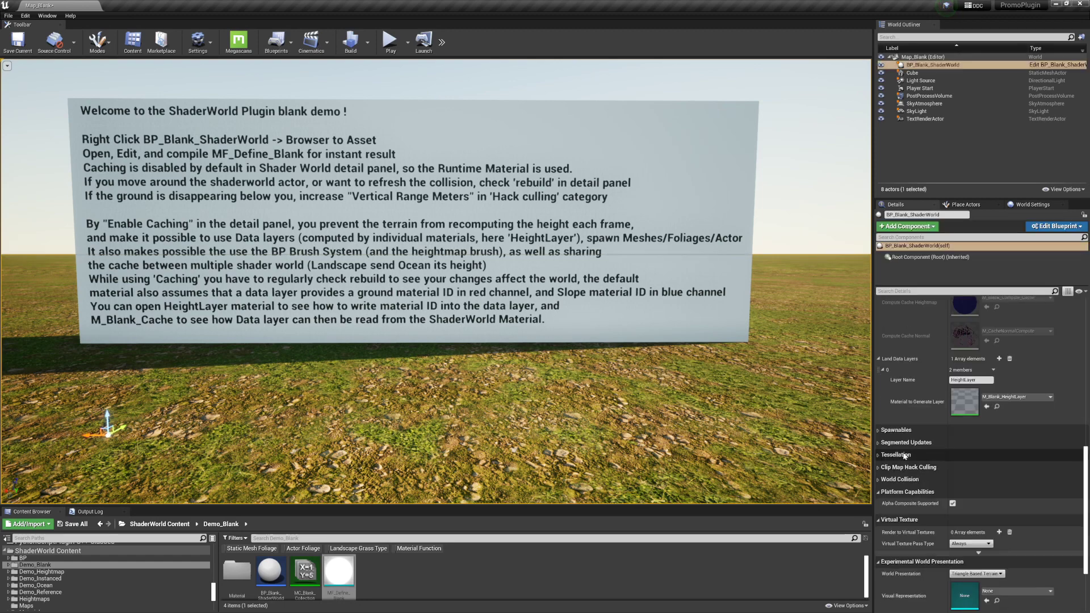
scroll(915, 434, up, 5)
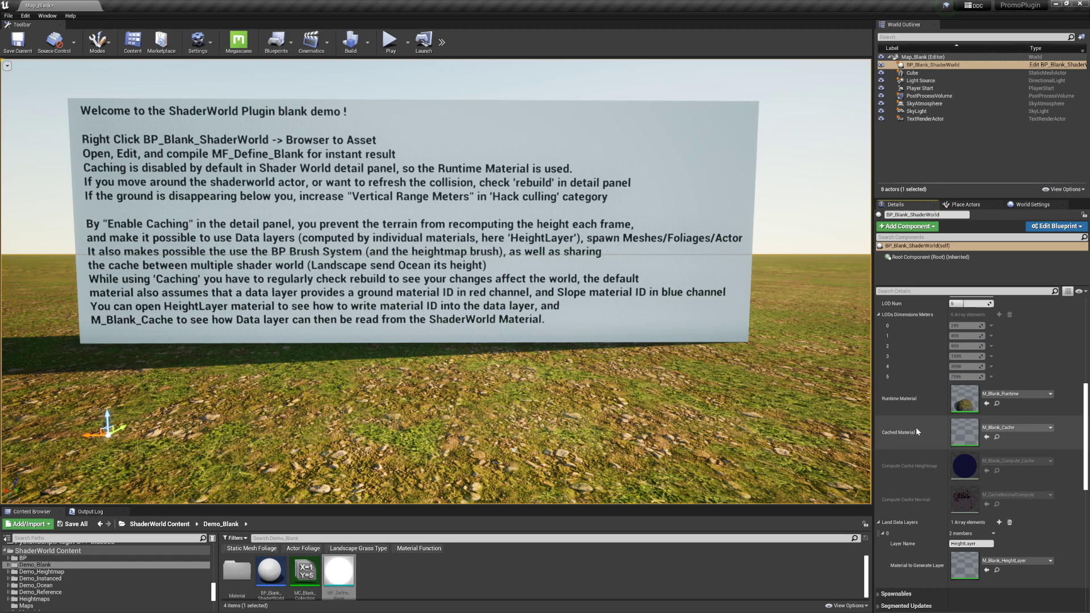
scroll(917, 426, up, 5)
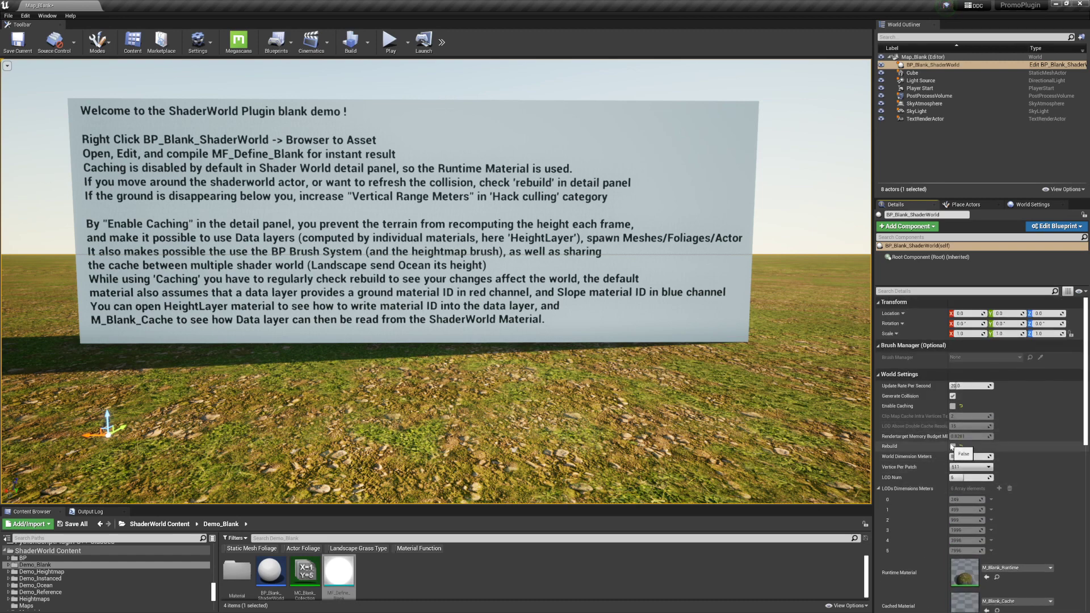
click(953, 406)
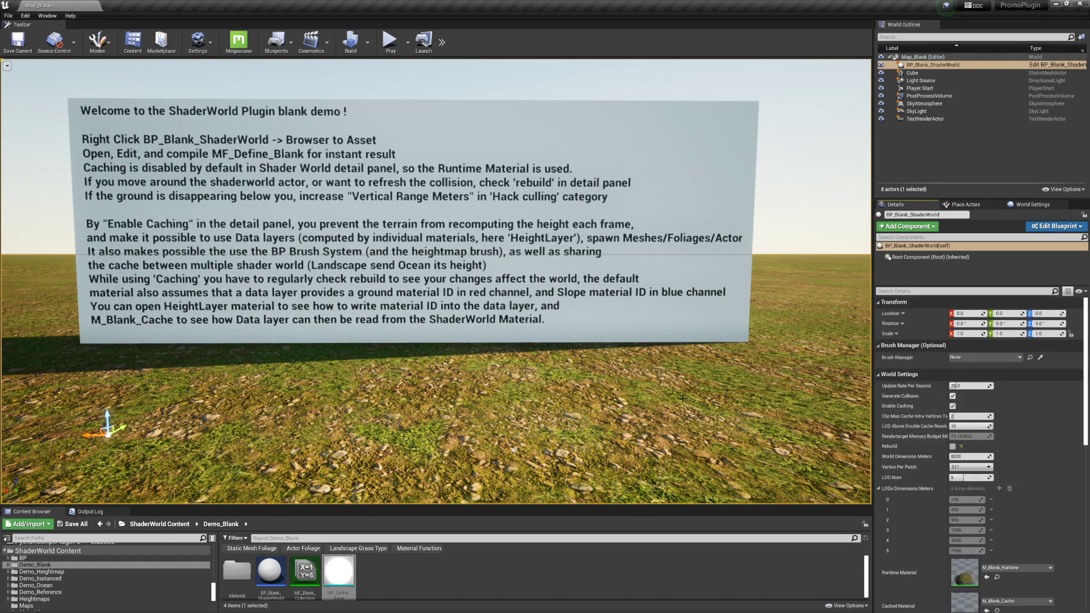
right_drag(667, 336, 763, 366)
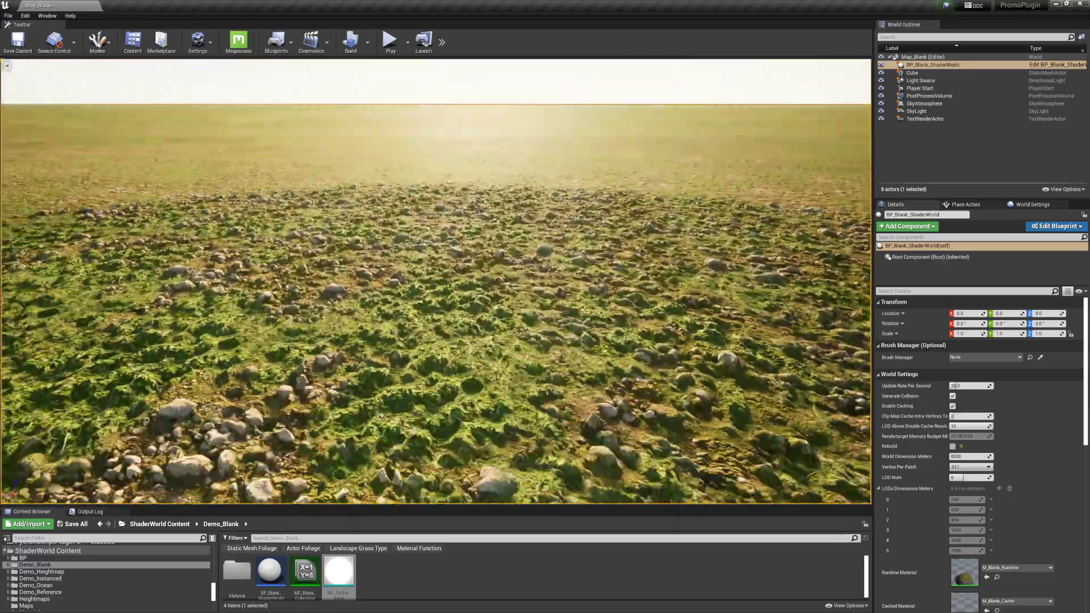
right_drag(670, 273, 755, 269)
key(w)
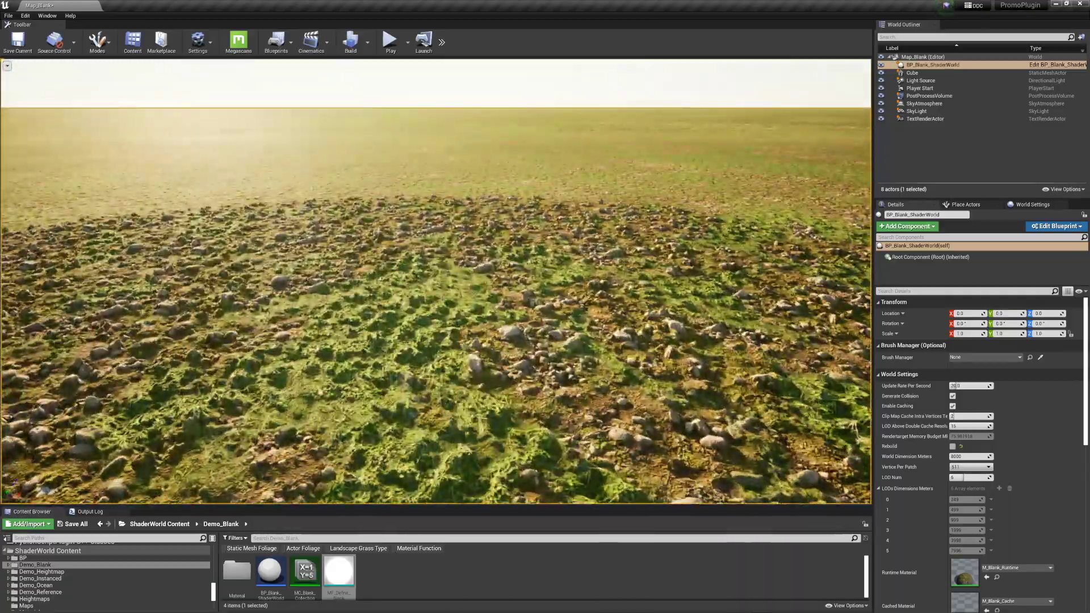
right_drag(573, 241, 626, 279)
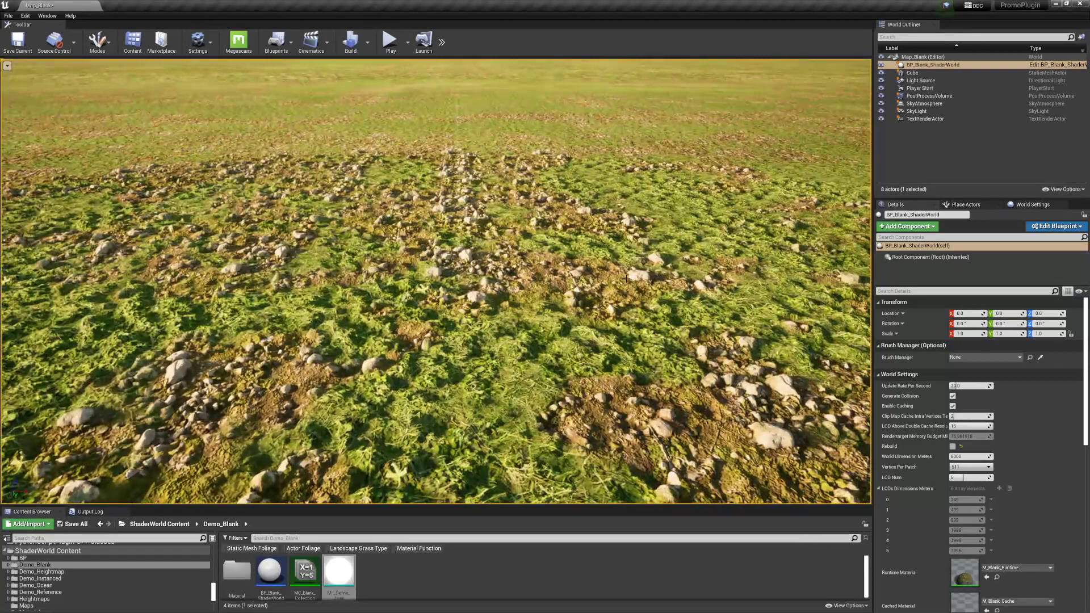
key(d)
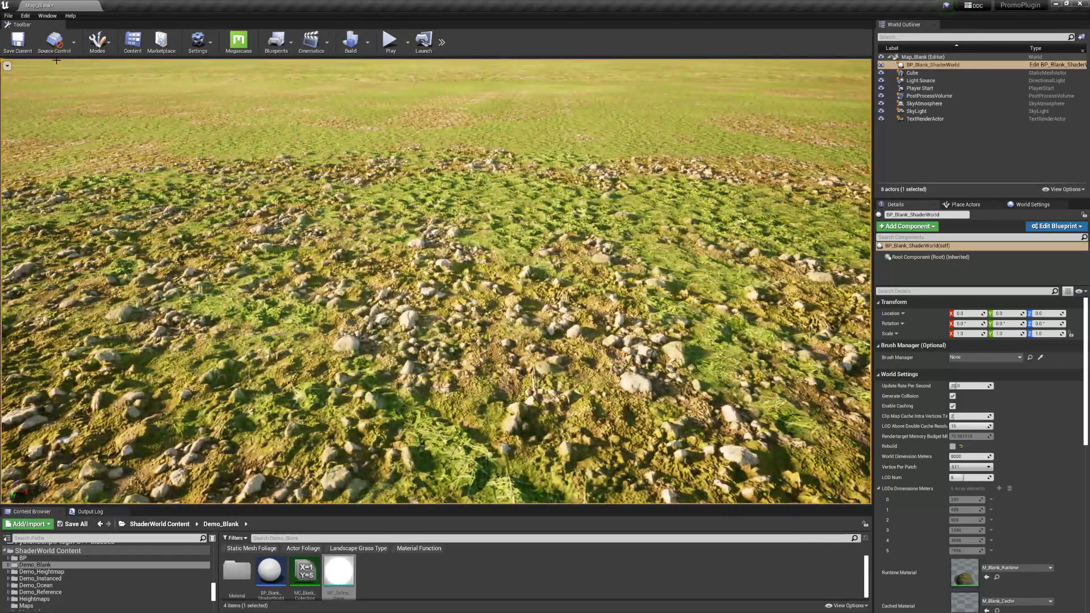
- Show the viewport toolbar and examine the terrain mesh in Brush Wireframe view mode
click(6, 66)
click(7, 114)
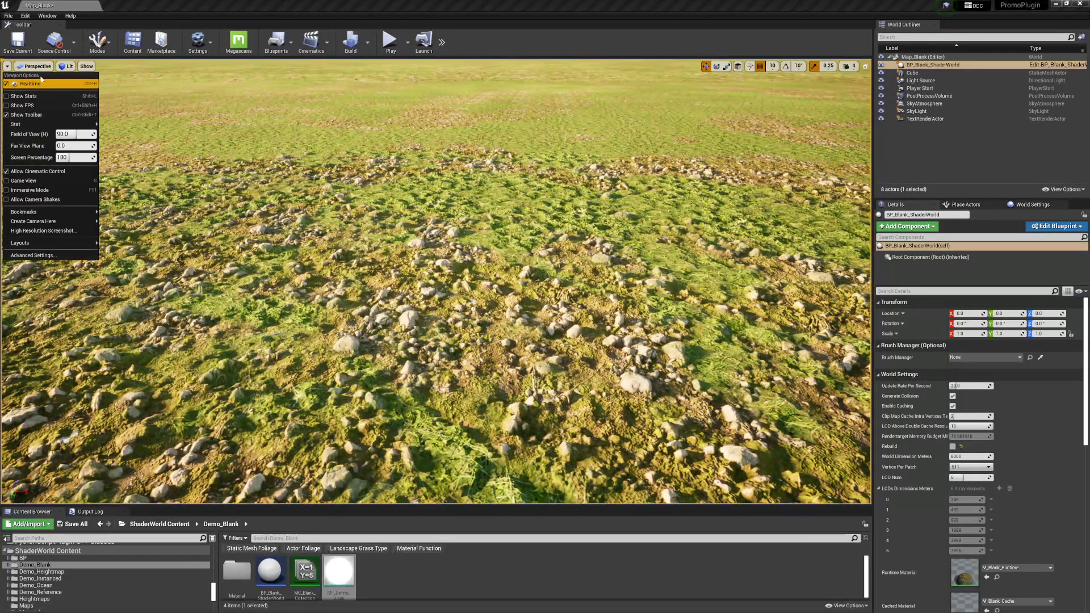
click(8, 66)
click(67, 66)
click(77, 102)
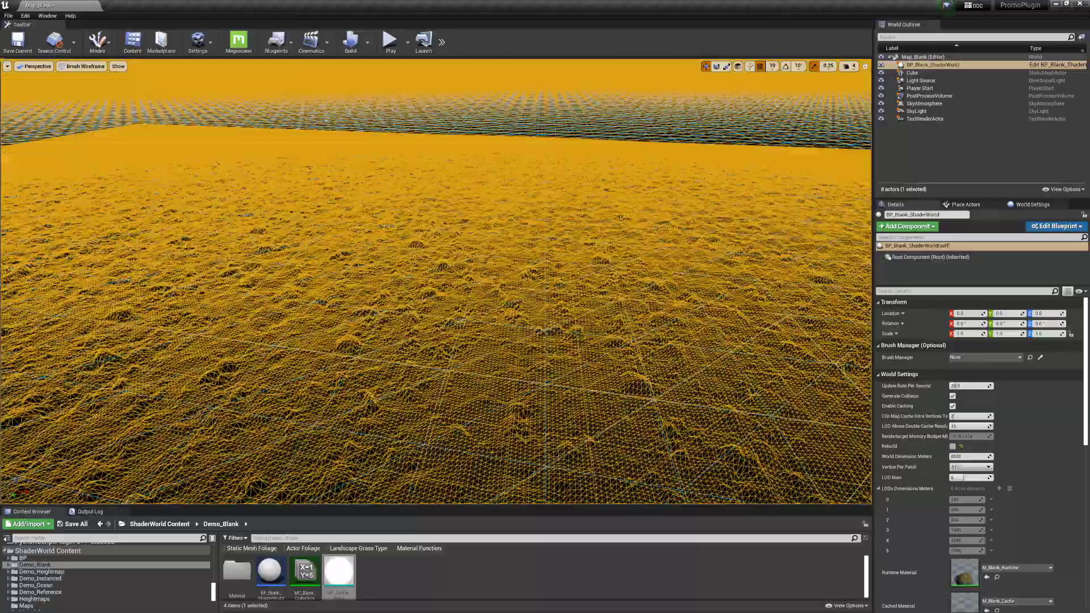
right_drag(436, 281, 345, 279)
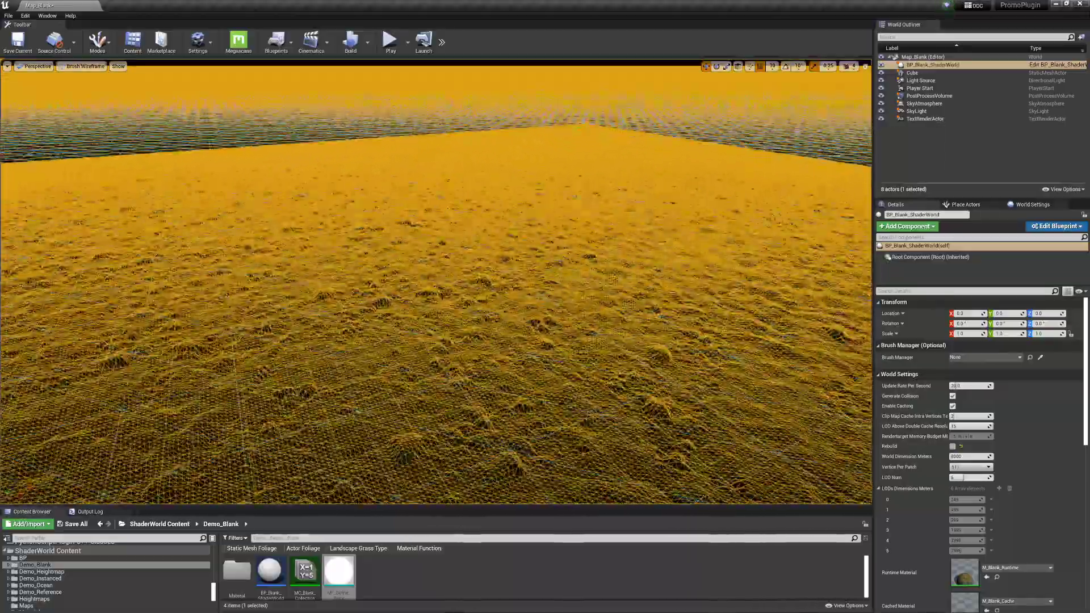
right_drag(497, 293, 383, 266)
- Return the viewport to Lit view mode and look at the rocky ground beside the welcome board
click(95, 67)
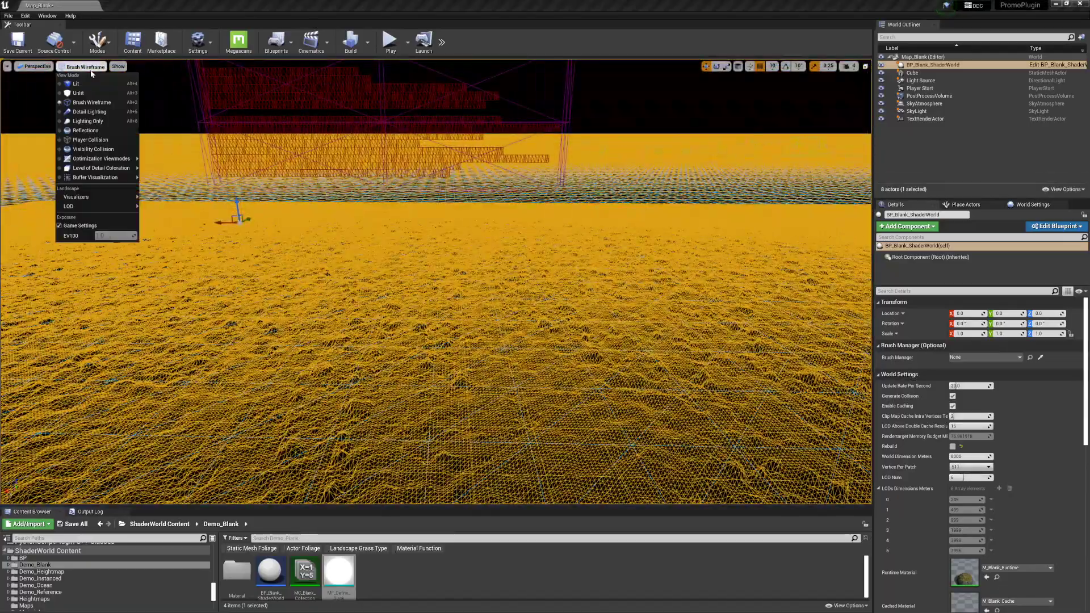
click(100, 84)
right_drag(244, 162, 238, 136)
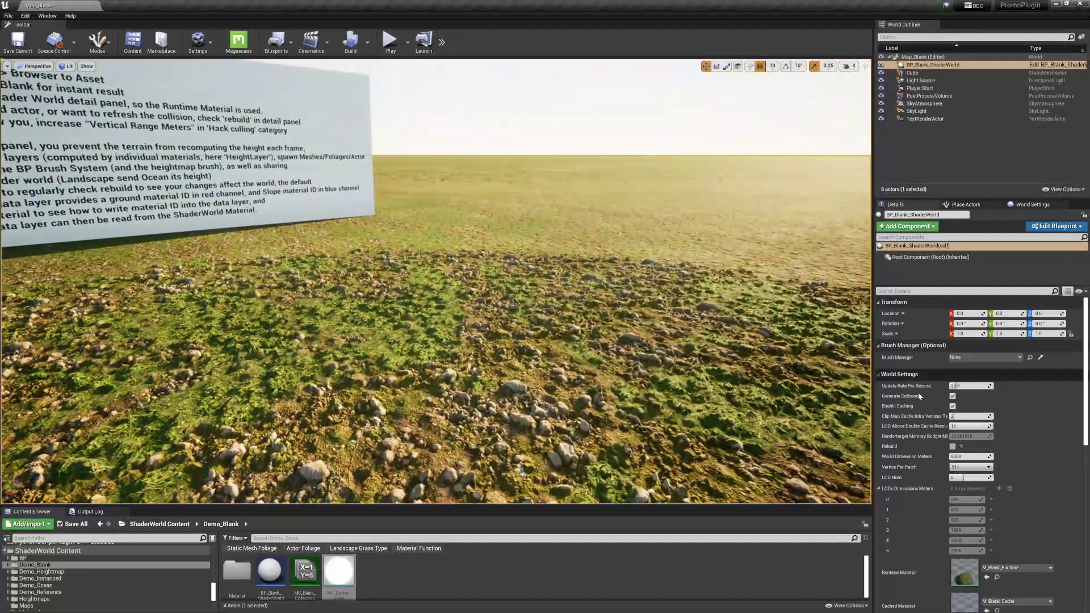
- Collapse the LODs Dimensions Meters list and disable caching for BP_Blank_ShaderWorld
scroll(919, 443, down, 2)
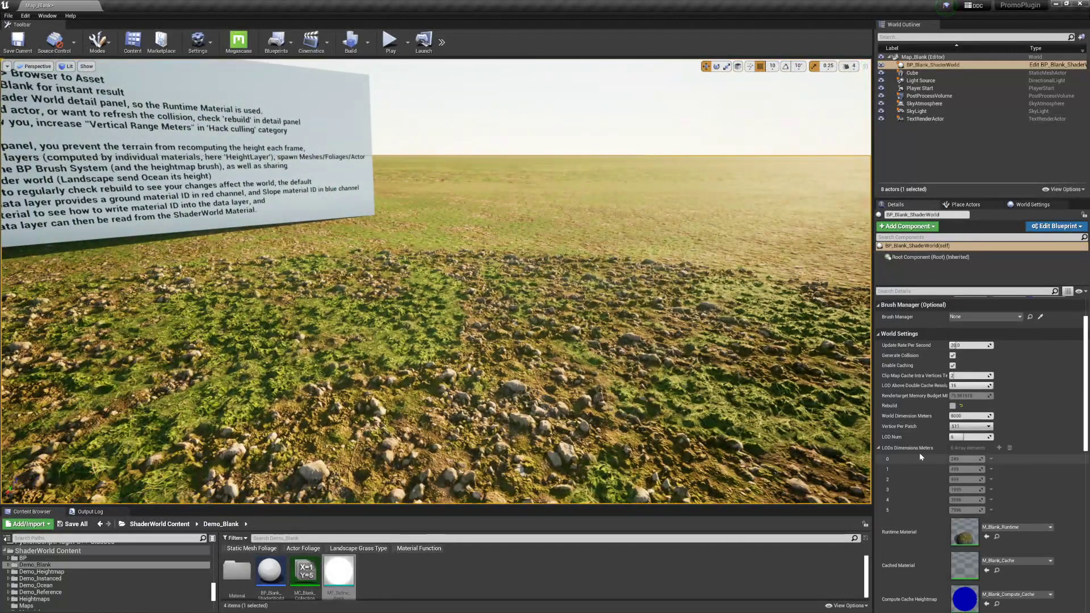
click(879, 448)
scroll(903, 489, down, 8)
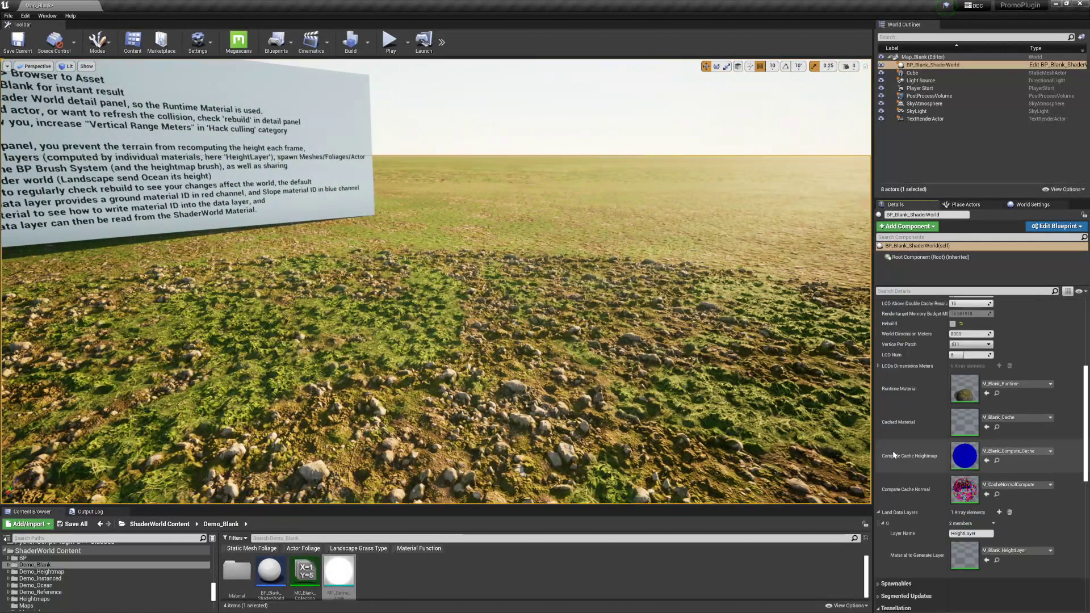
scroll(911, 452, up, 8)
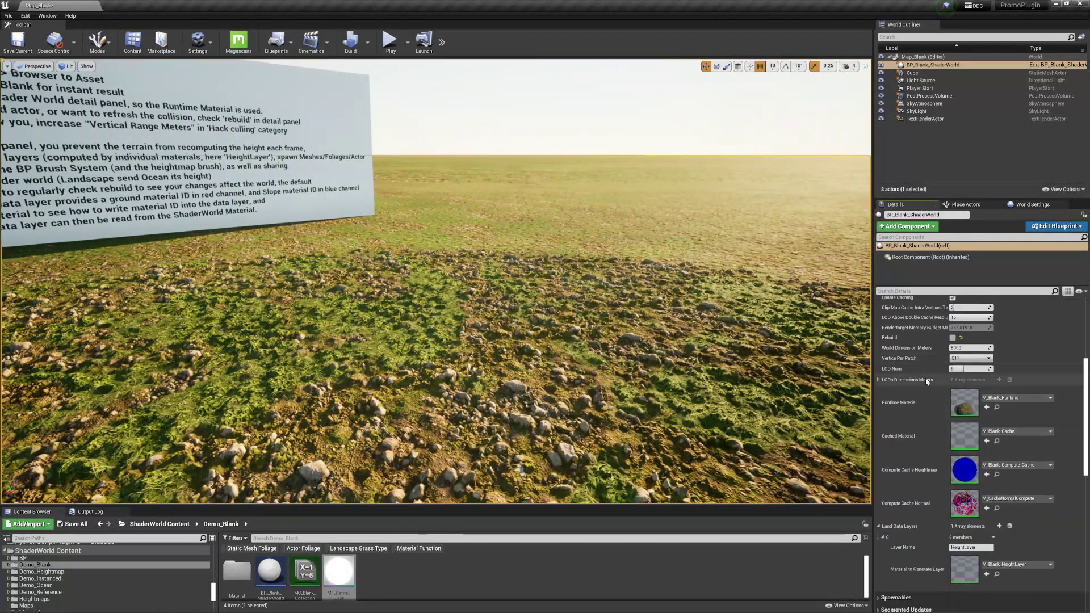
click(952, 351)
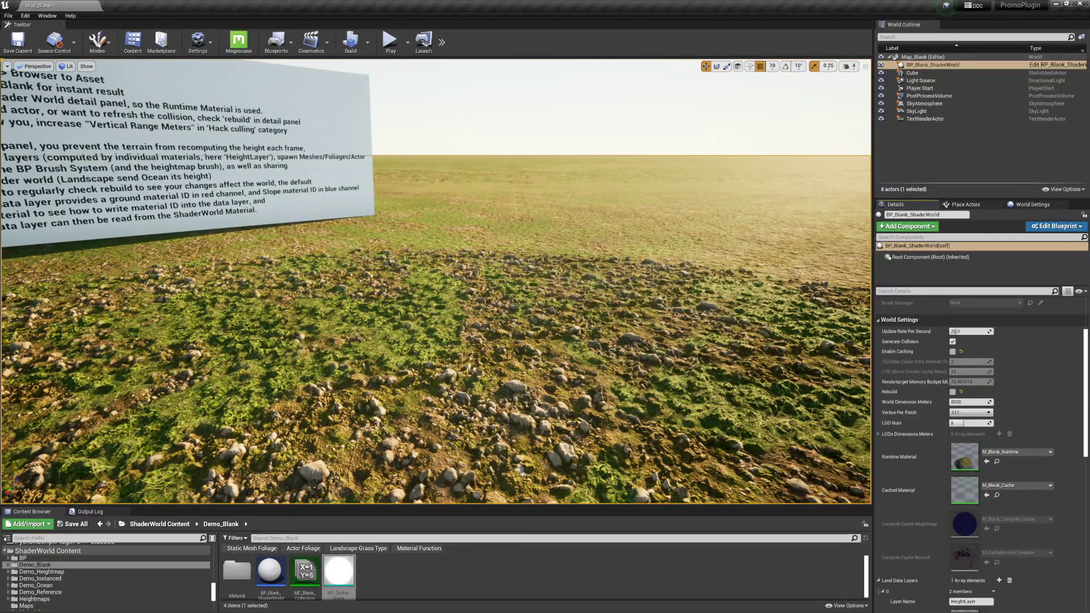
- Deselect the terrain actor and view the welcome board from the front, briefly in full screen
key(Escape)
right_drag(650, 223, 540, 213)
key(w)
right_drag(685, 315, 684, 259)
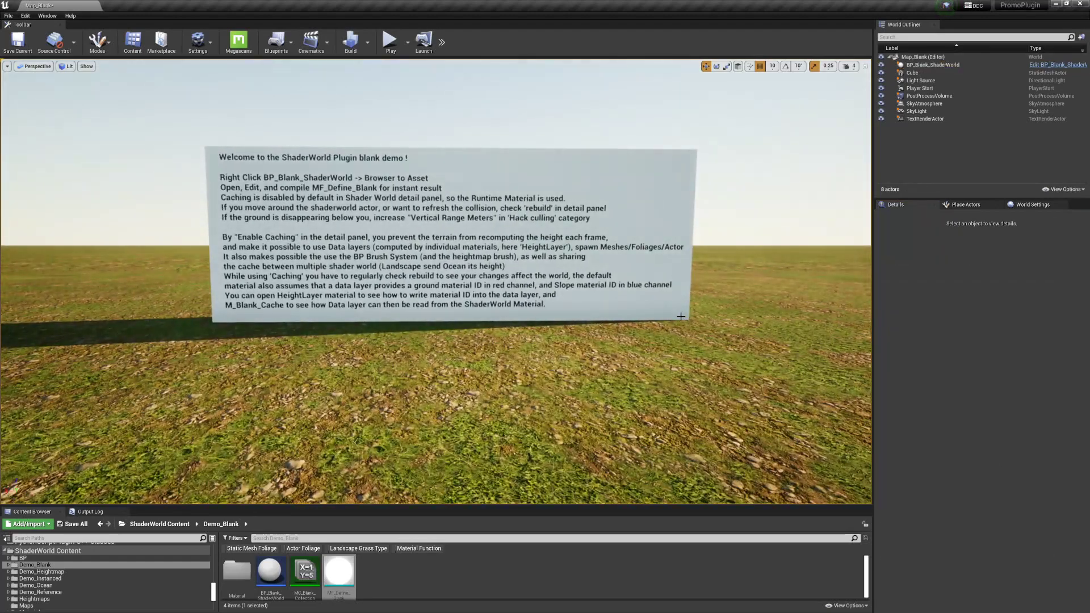
key(F11)
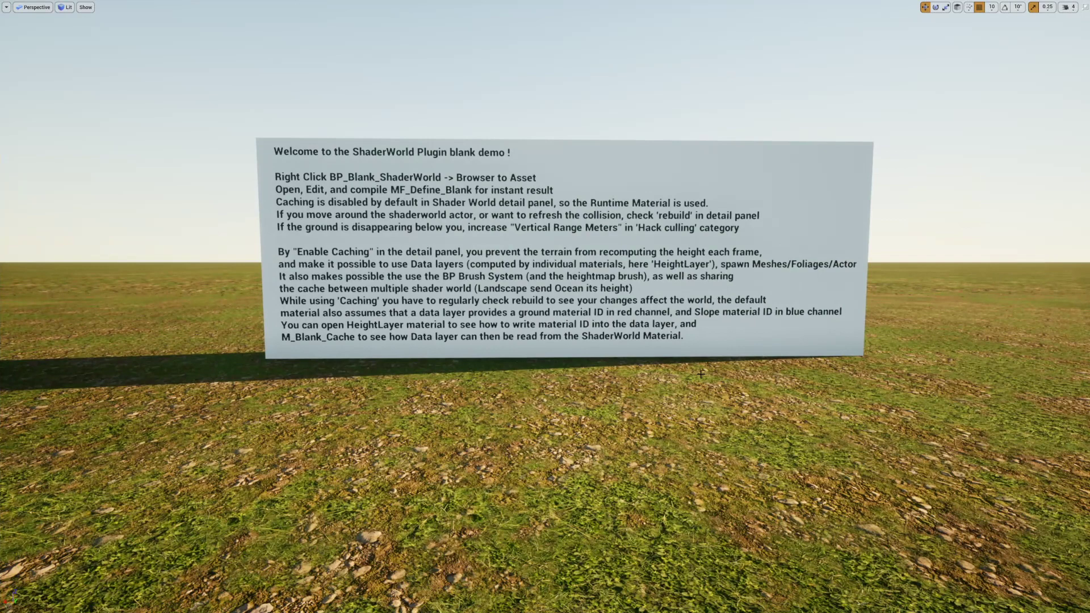
key(F11)
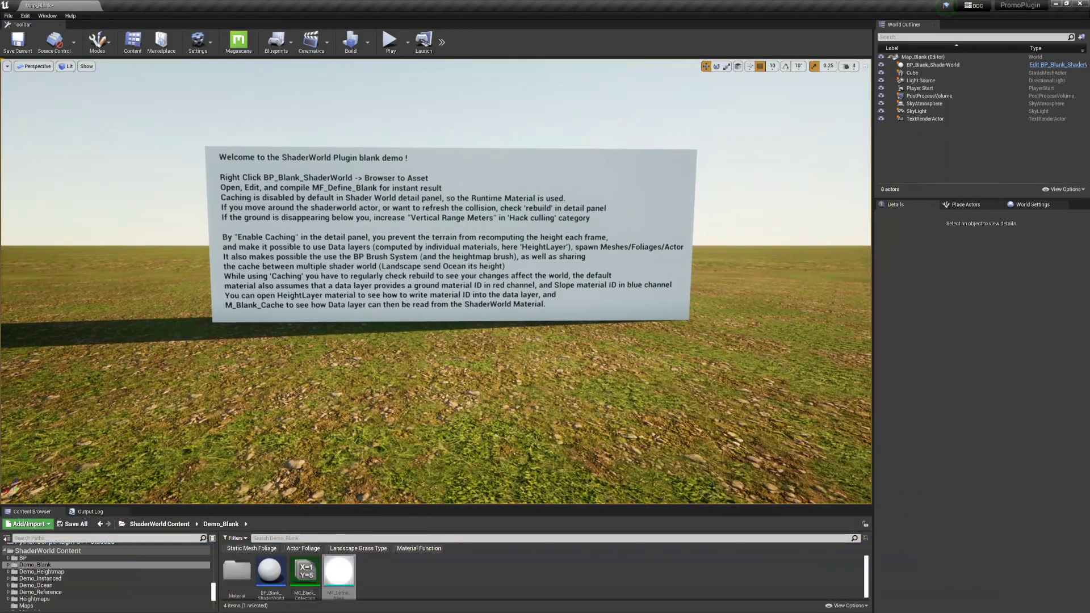
- Open the HeightLayer data layer's material M_Blank_HeightLayer from BP_Blank_ShaderWorld and bring its channel nodes into view in the maximized material editor
click(794, 375)
scroll(931, 437, down, 3)
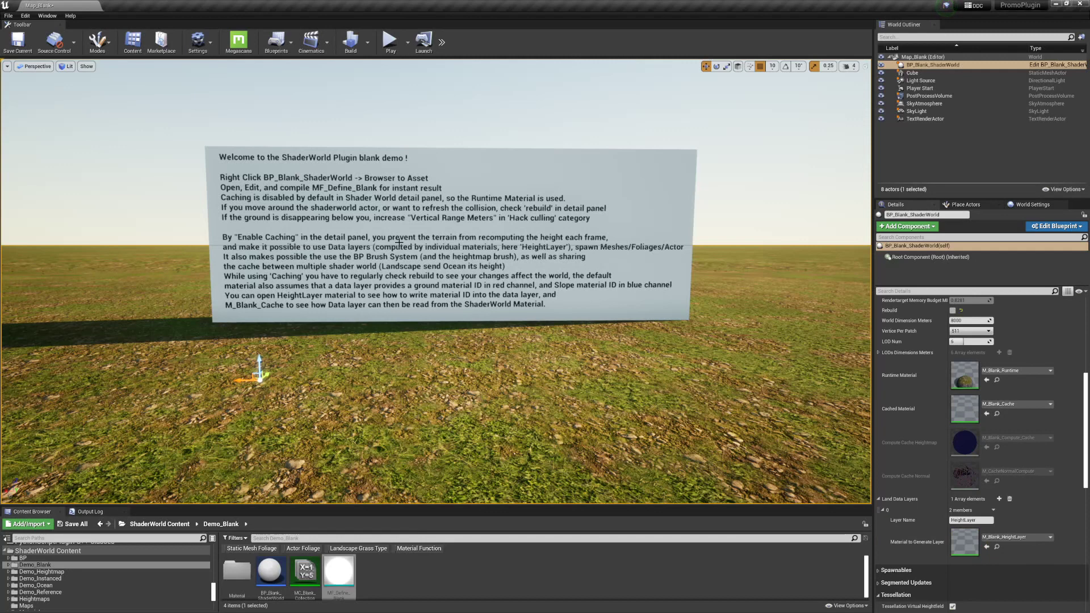
double_click(964, 542)
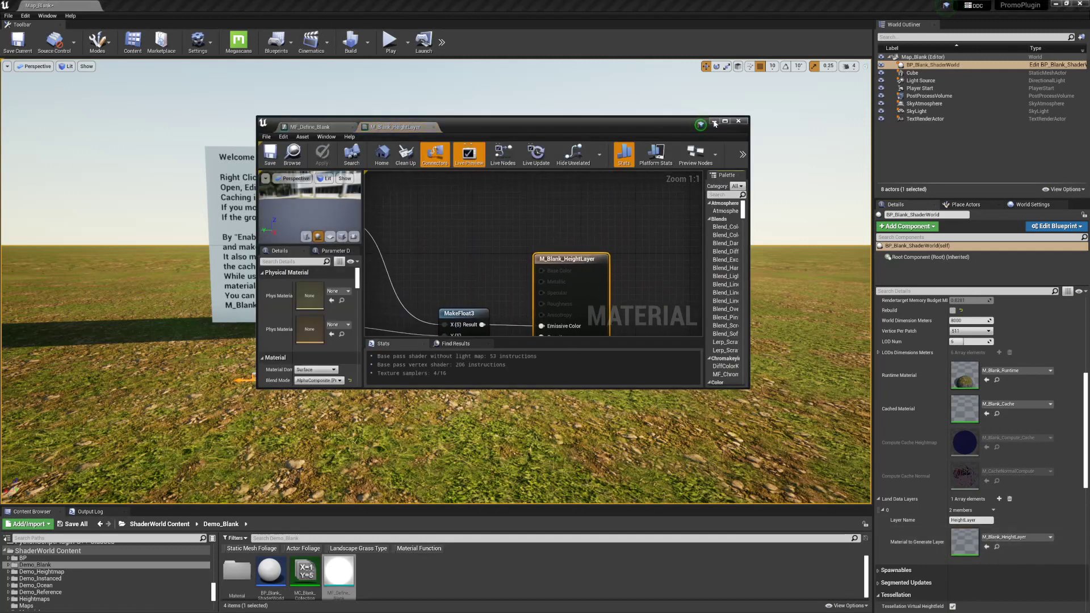
click(724, 121)
scroll(563, 297, down, 5)
right_drag(419, 264, 726, 320)
scroll(643, 275, up, 5)
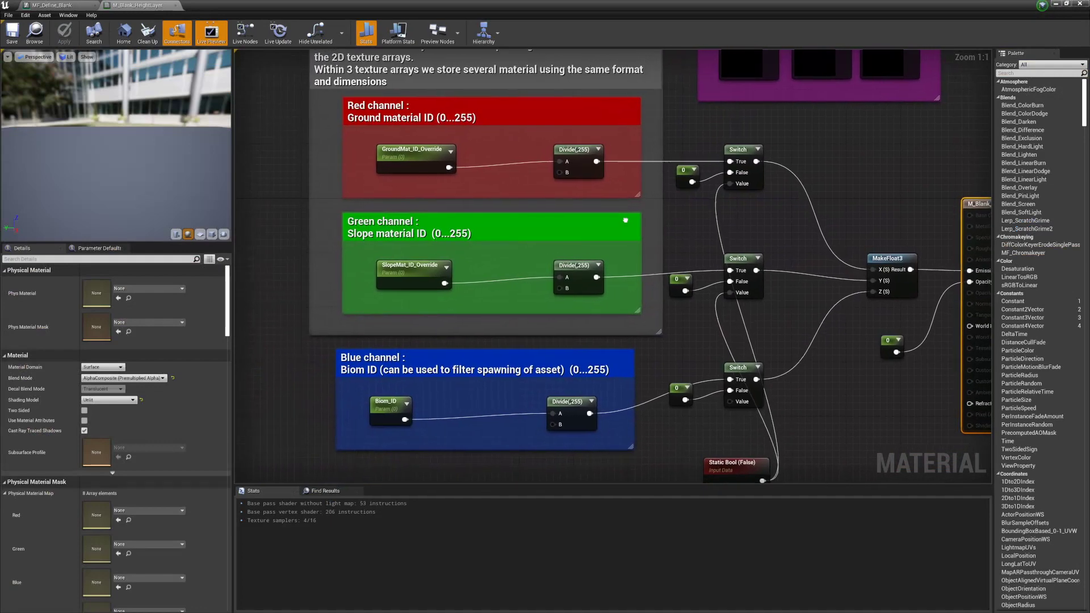
right_drag(625, 221, 629, 220)
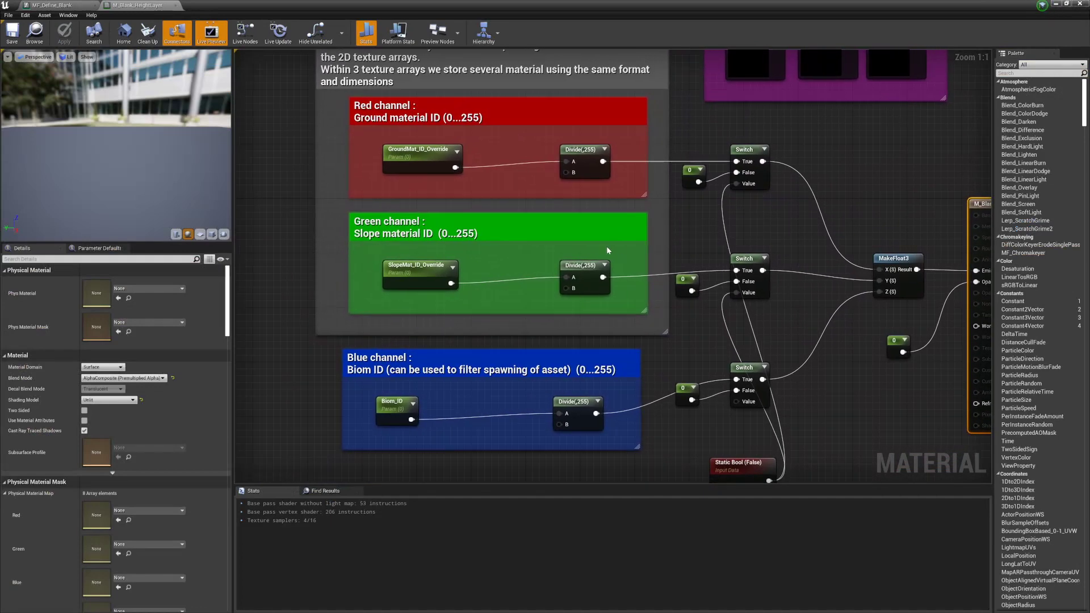
- Highlight the red, green and blue channel node groups in turn to examine how material and biome IDs are written
drag(333, 98, 782, 195)
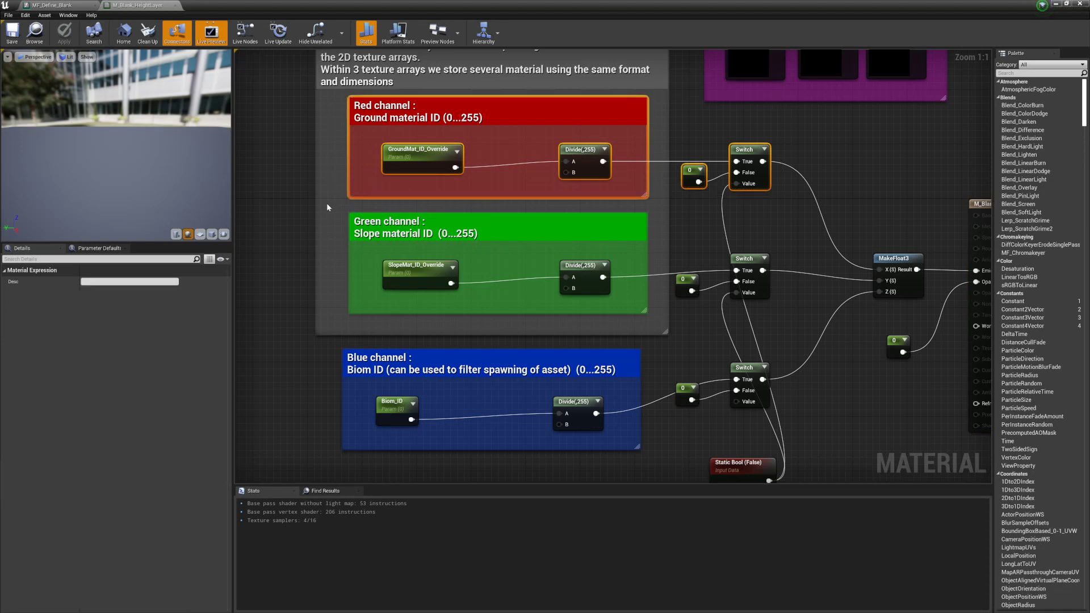
drag(335, 203, 775, 318)
drag(331, 88, 738, 211)
drag(339, 208, 781, 323)
drag(321, 331, 784, 445)
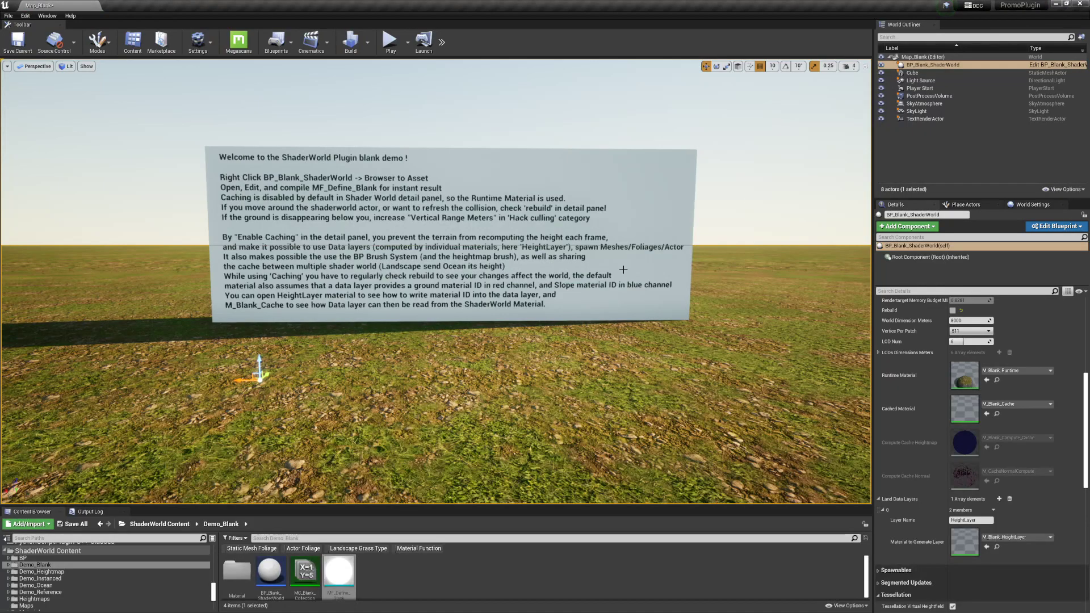
- Browse to the ShaderWorld Maps folder in a taller content browser and load Map_Reference
drag(330, 507, 329, 413)
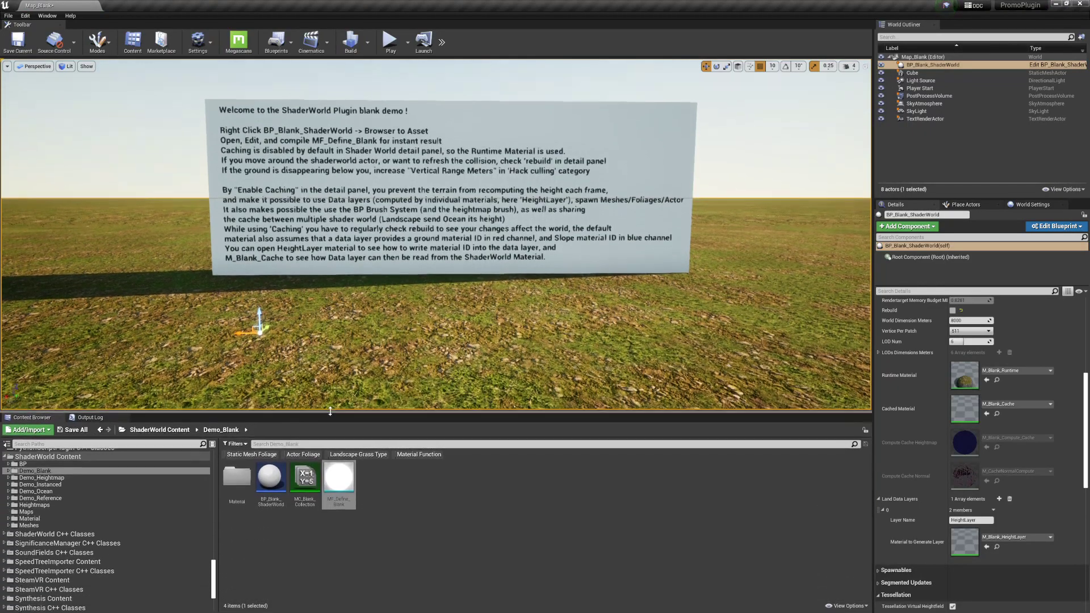
click(40, 512)
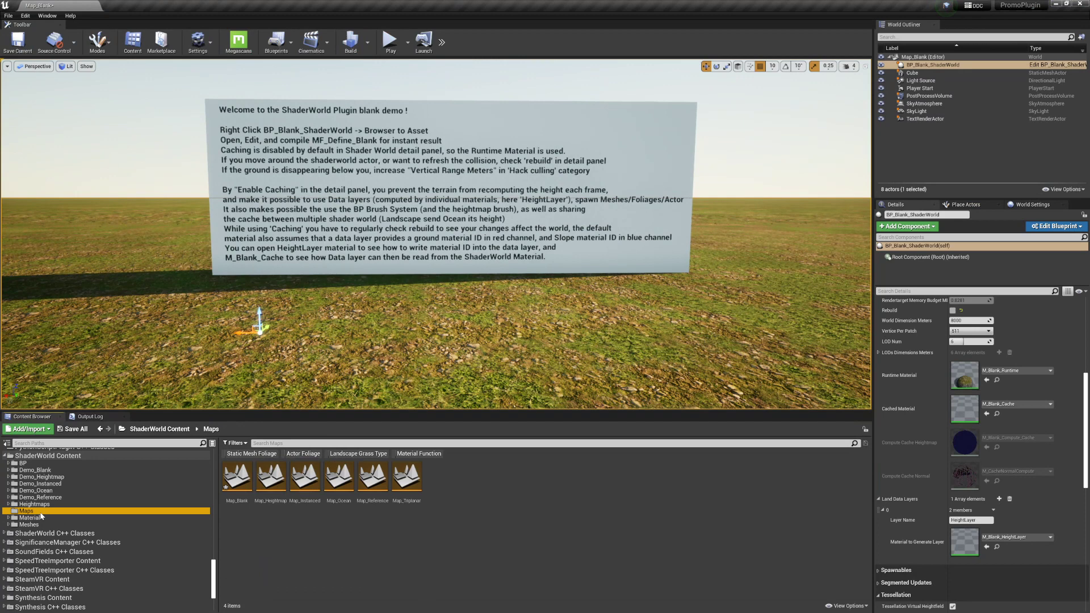
click(357, 518)
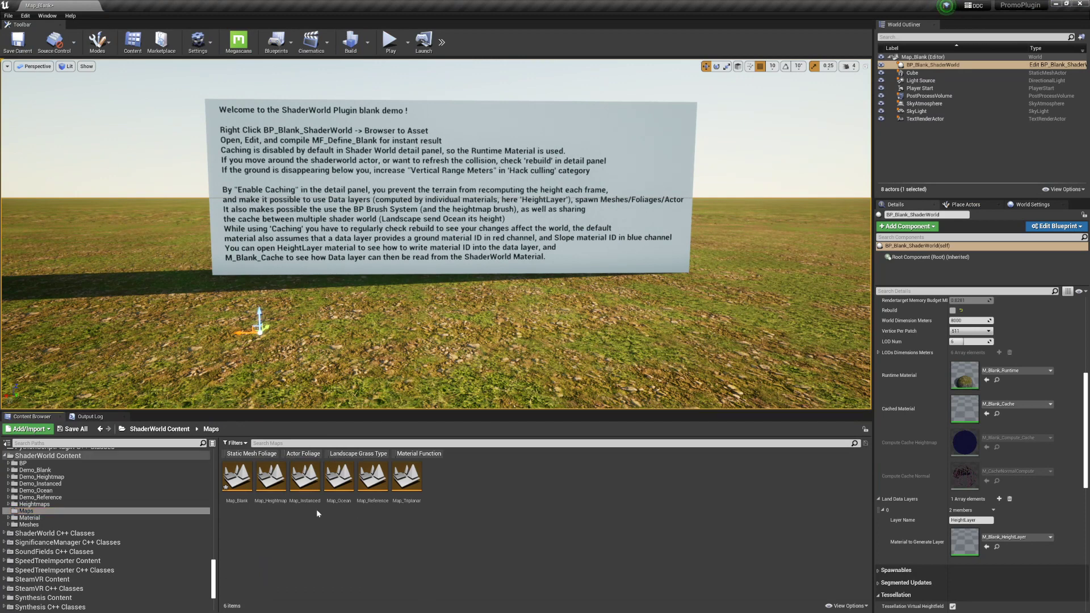
double_click(388, 479)
click(626, 390)
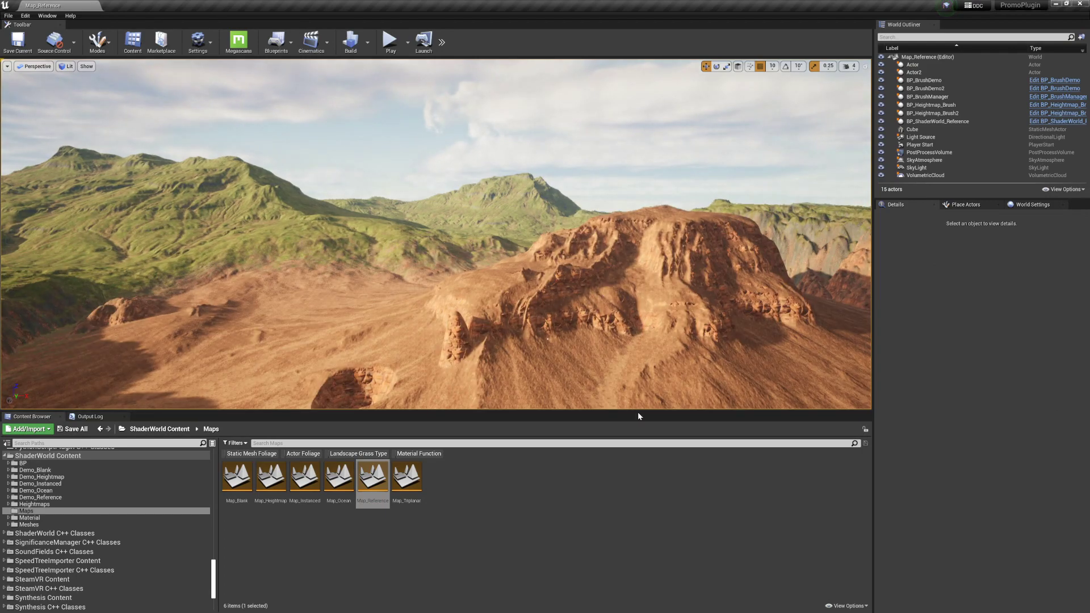
- Enlarge the viewport, set the camera speed to 8 and fly back to view the red crater and surrounding hills from above
drag(638, 411, 621, 510)
right_drag(567, 318, 554, 380)
right_drag(438, 292, 438, 292)
click(849, 66)
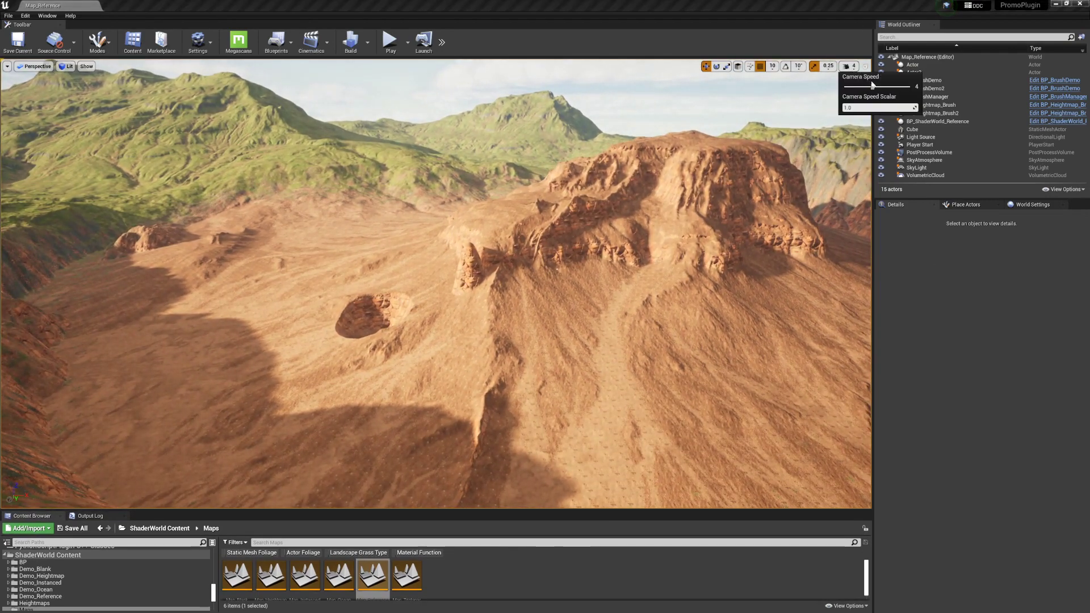
key(s)
right_drag(738, 199, 681, 176)
key(a)
right_drag(816, 312, 816, 311)
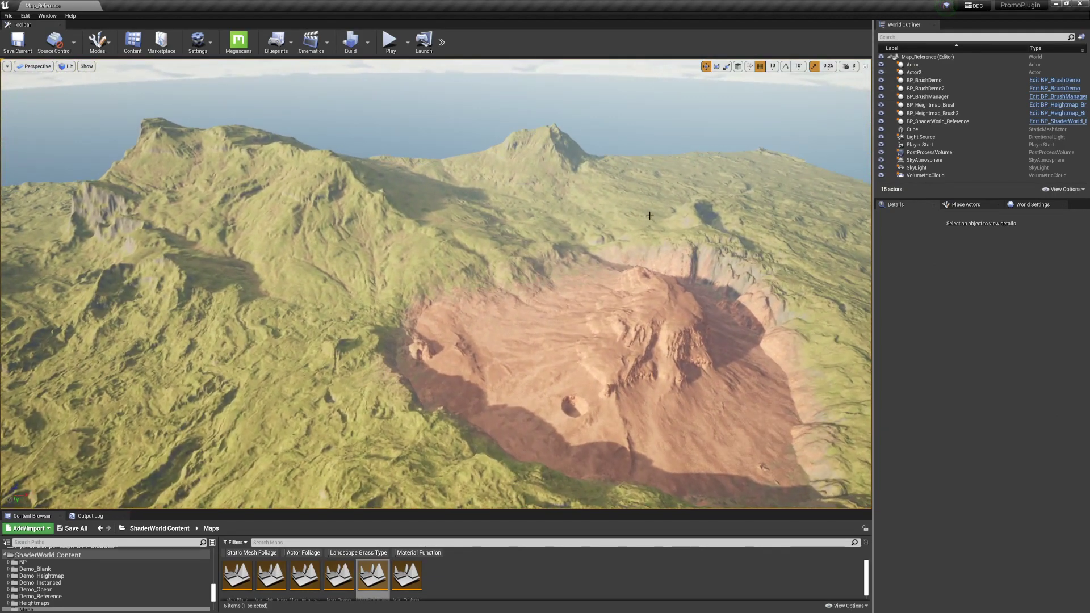
- Select BP_ShaderWorld_Reference and increase its World Dimension Meters to extend the terrain
click(816, 312)
scroll(958, 400, up, 3)
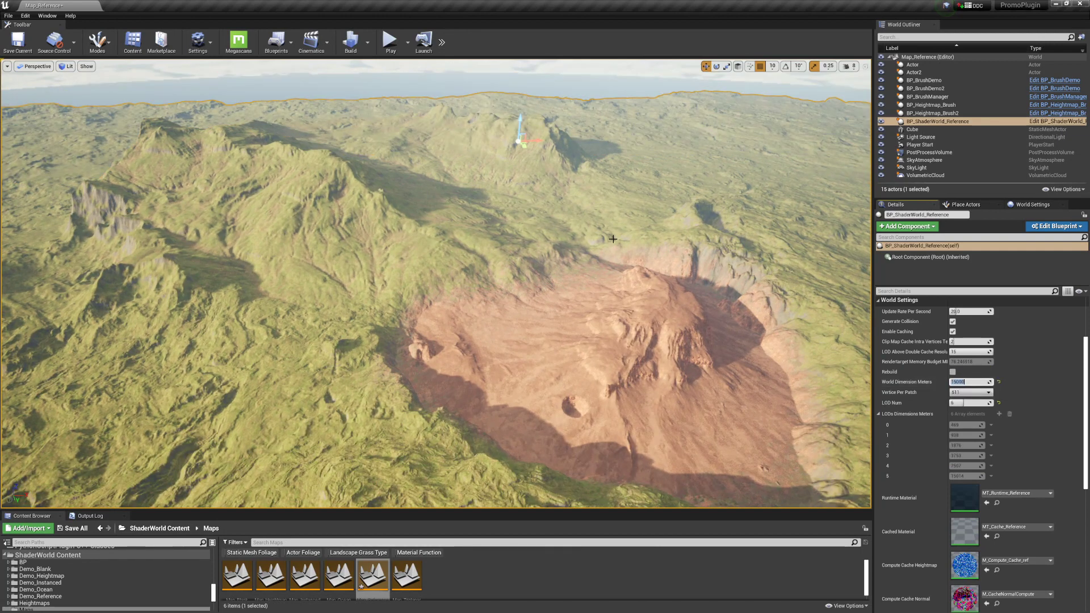
right_drag(640, 233, 647, 236)
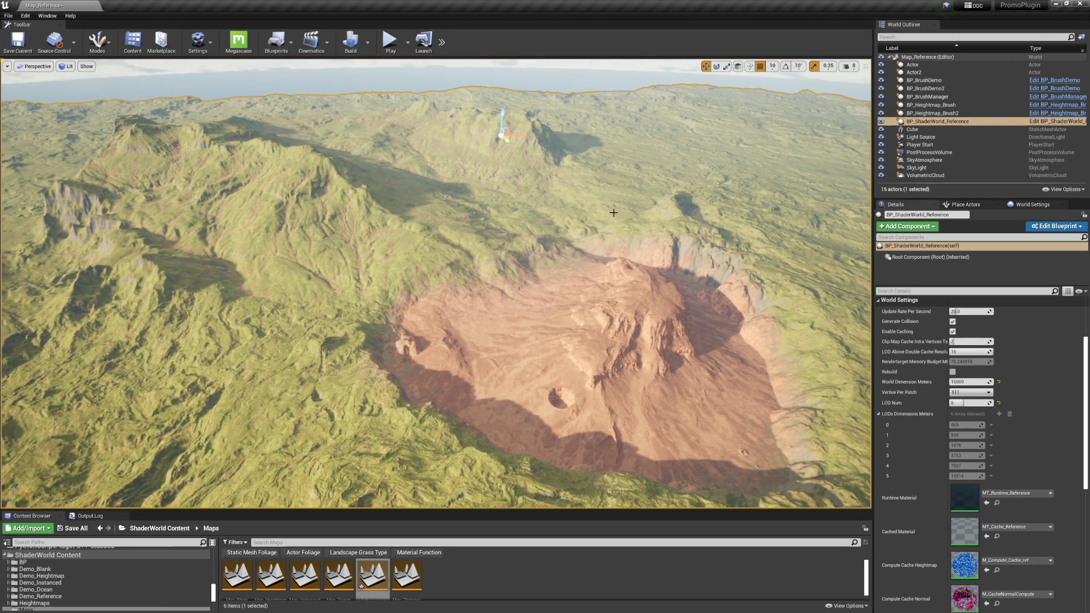
- Select BP_Heightmap_Brush and move it sideways across the terrain so the red crater area shifts with it
click(945, 113)
click(931, 105)
key(f)
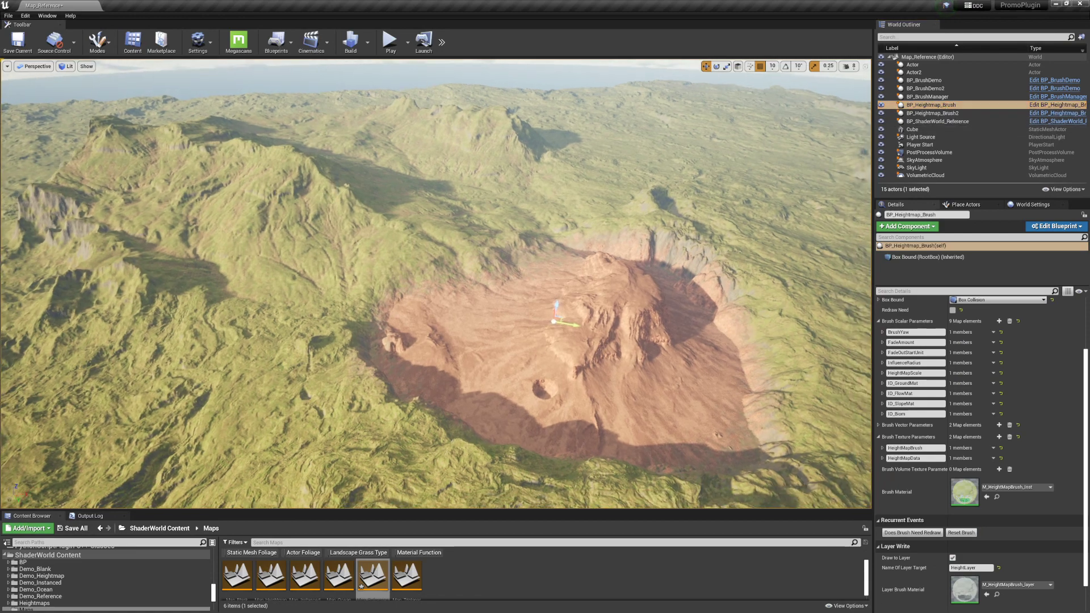
mouse_move(812, 219)
right_down()
mouse_move(799, 216)
mouse_move(812, 219)
right_up()
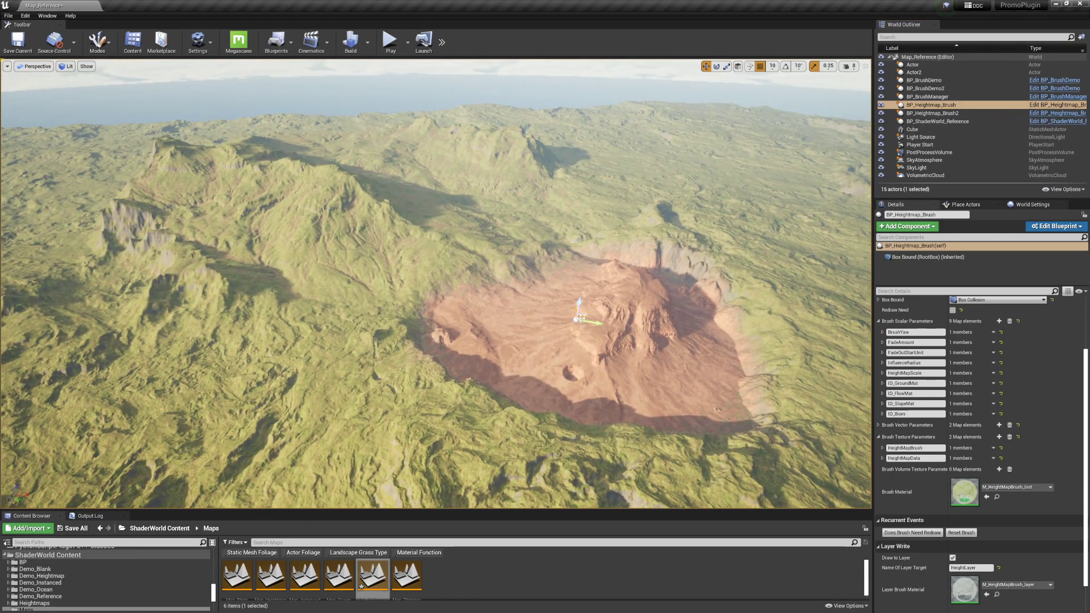
mouse_move(712, 348)
mouse_down()
mouse_move(613, 330)
mouse_move(816, 364)
mouse_move(714, 348)
mouse_up()
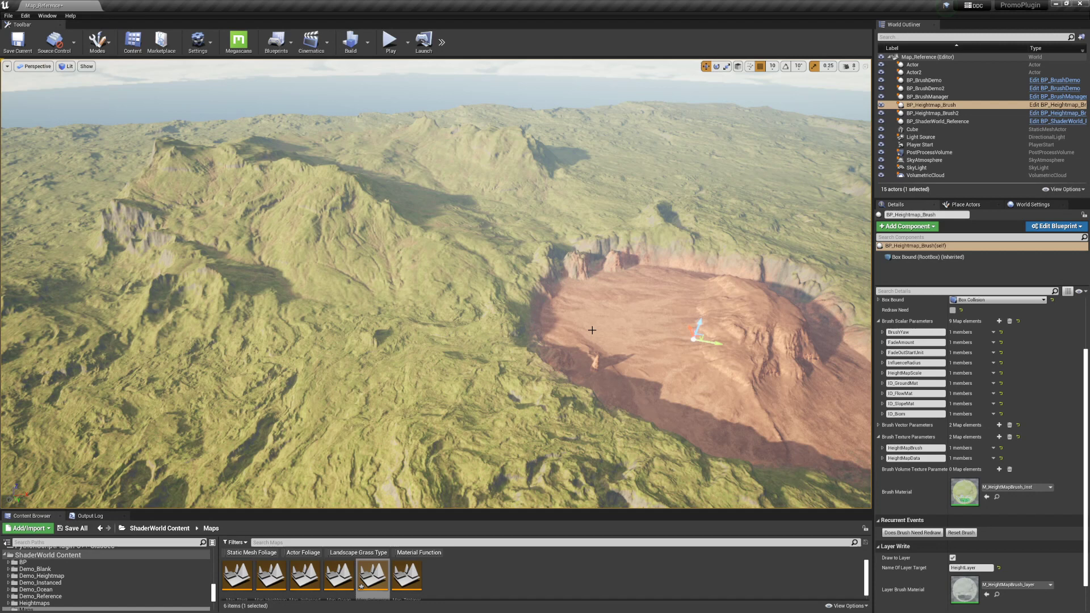
- Try to show the frames-per-second display in the viewport
click(8, 68)
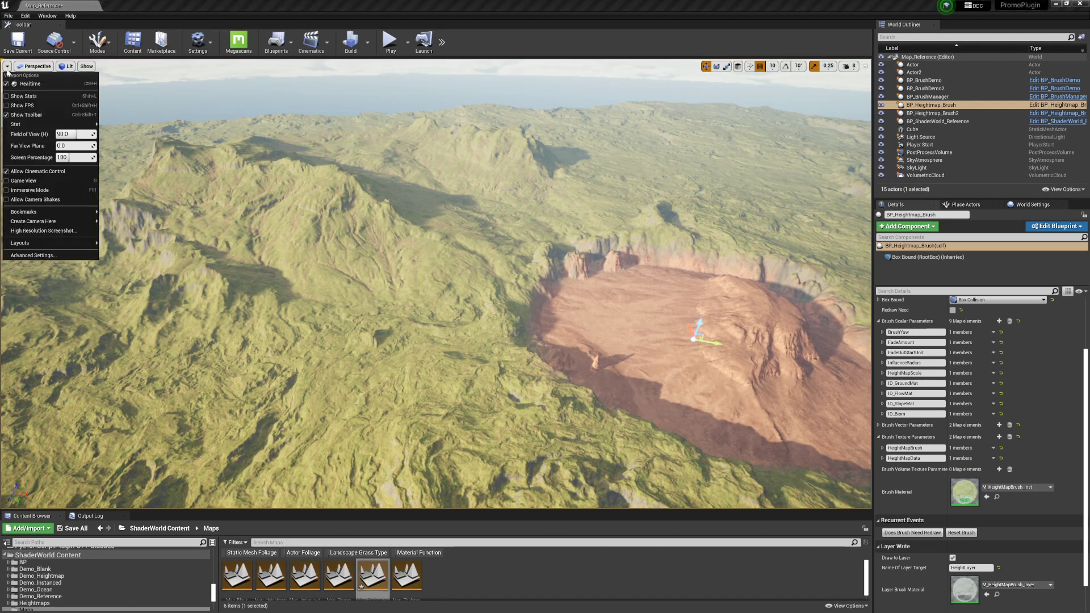
click(22, 107)
click(7, 66)
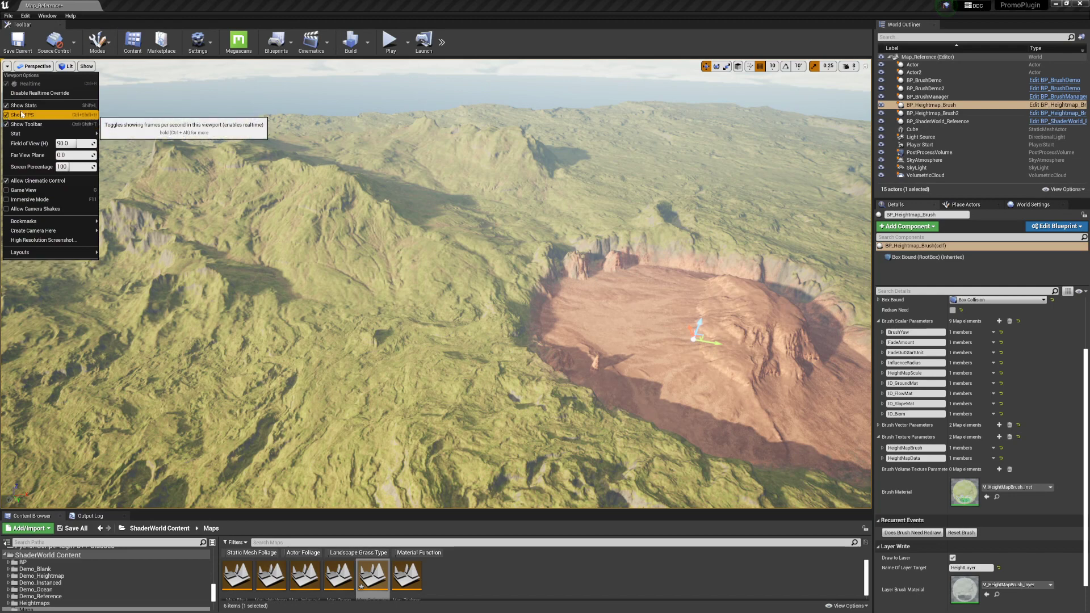
- Rotate BP_Heightmap_Brush around its vertical axis to turn the crater's central rock formation
right_drag(604, 305, 605, 305)
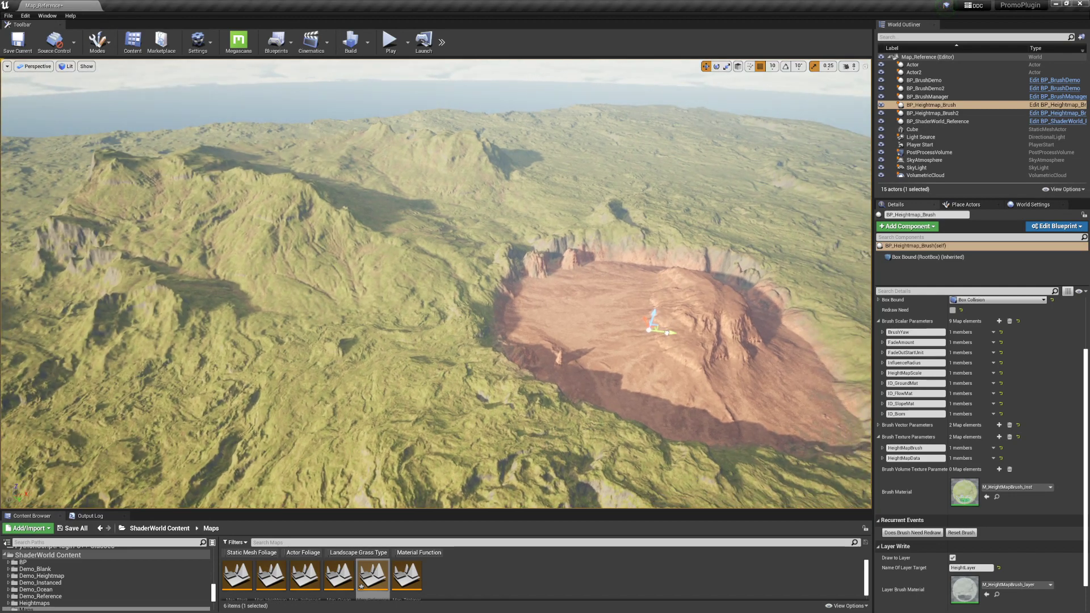
key(e)
mouse_move(655, 347)
mouse_down()
mouse_move(728, 361)
mouse_move(589, 336)
mouse_up()
right_drag(588, 336, 593, 337)
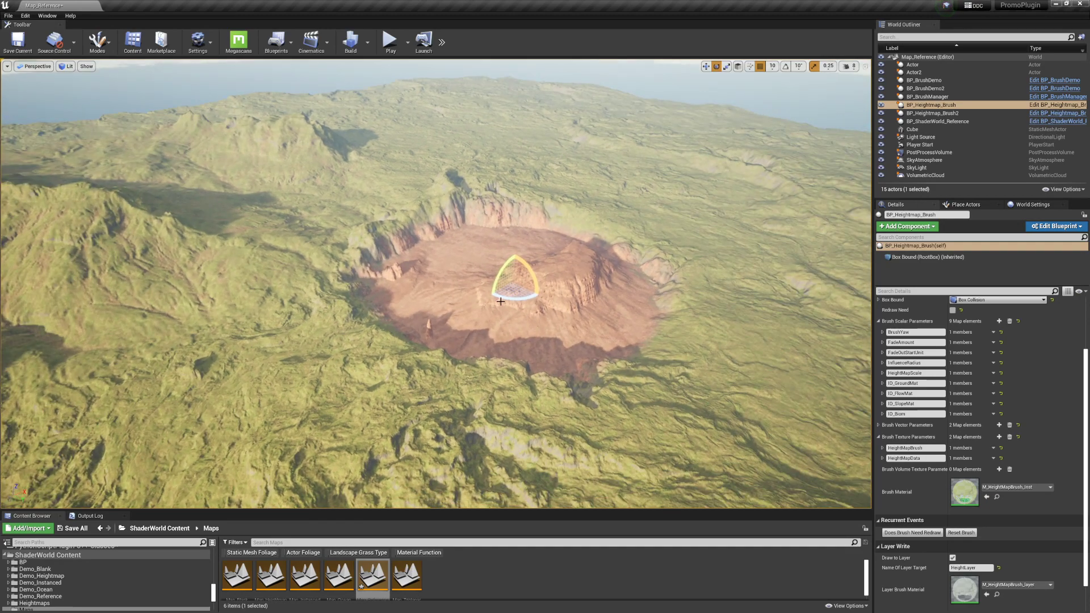
mouse_move(501, 302)
mouse_down()
mouse_move(426, 291)
mouse_move(503, 300)
mouse_up()
right_drag(728, 292, 687, 280)
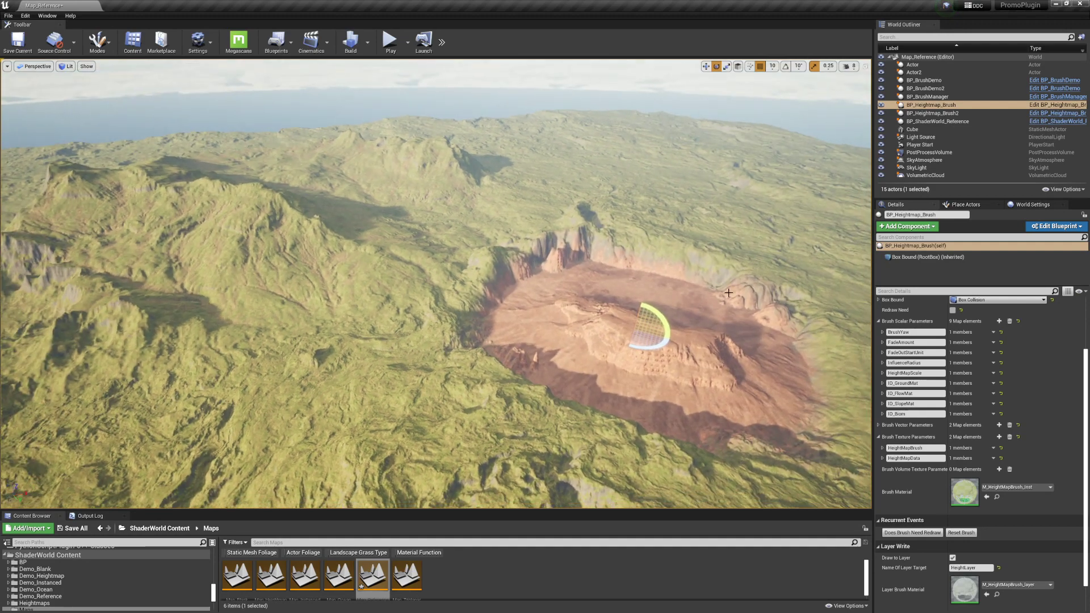
- Disable Segment World Updates for BP_ShaderWorld_Reference, with its World Settings collapsed and its Segmented Updates section expanded
scroll(945, 394, up, 2)
click(894, 345)
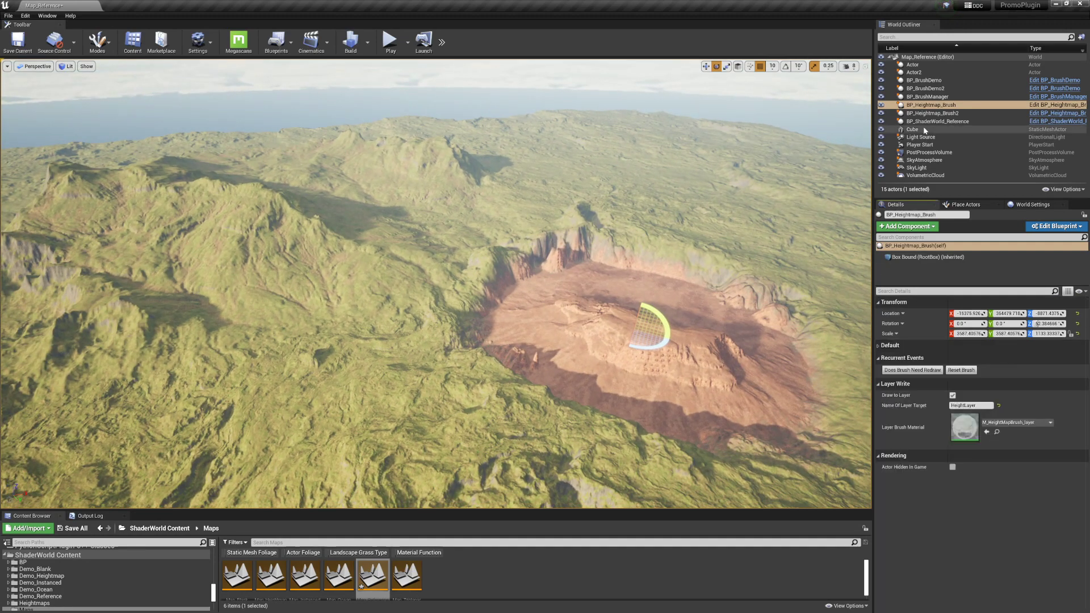
click(927, 121)
click(902, 359)
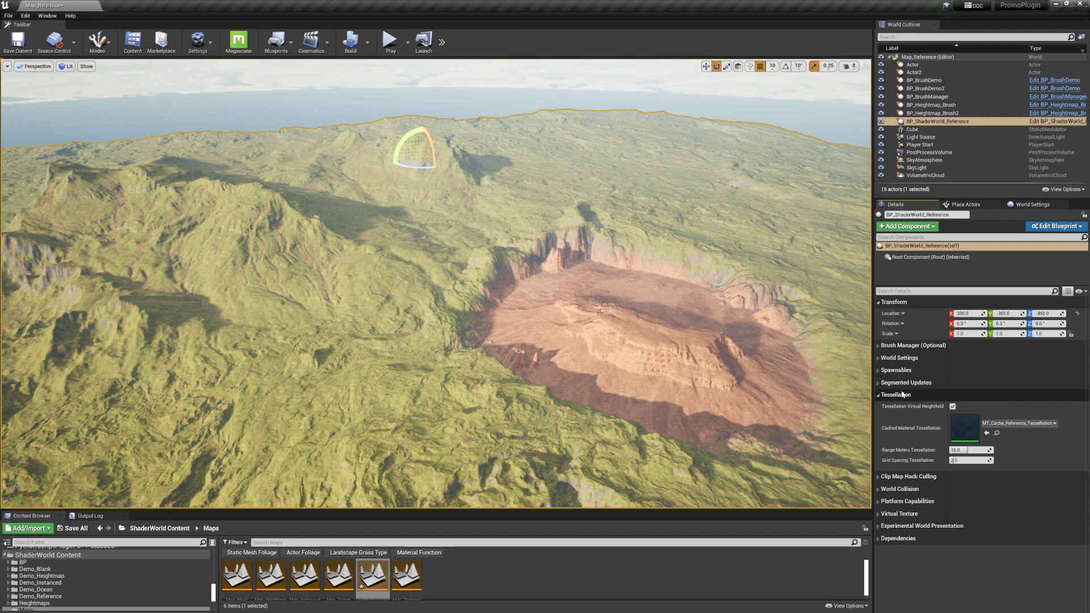
click(901, 383)
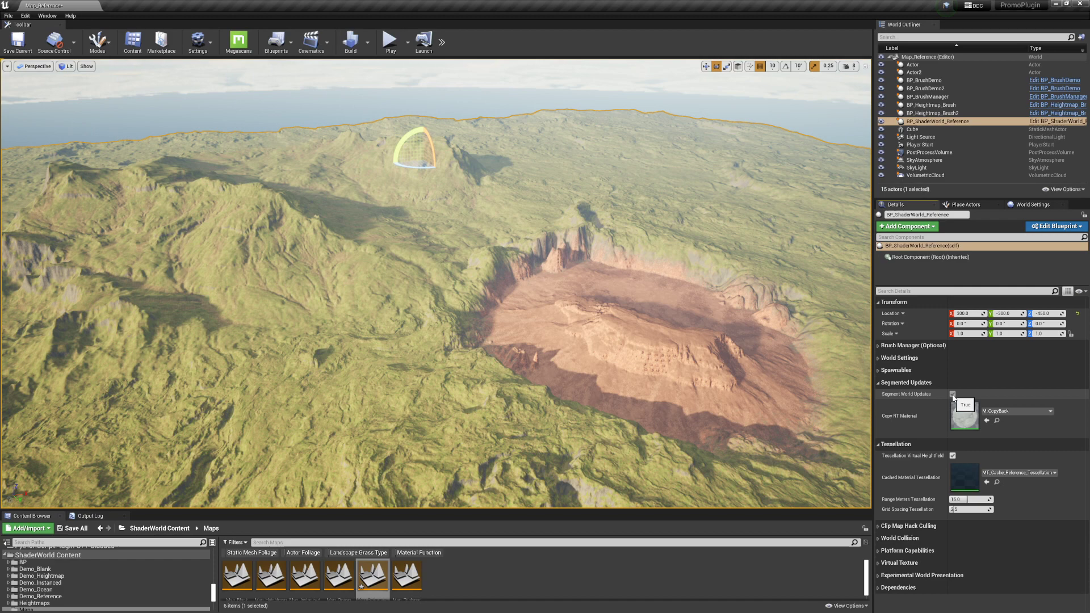
click(952, 394)
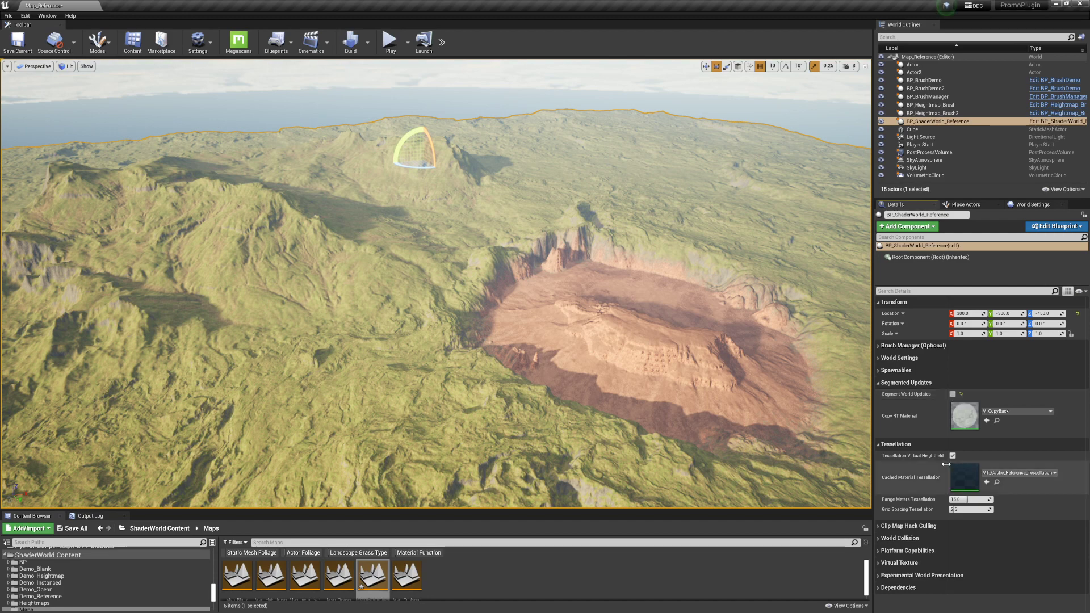
- Select BP_Heightmap_Brush and rotate it around its vertical axis to about -382°
click(947, 106)
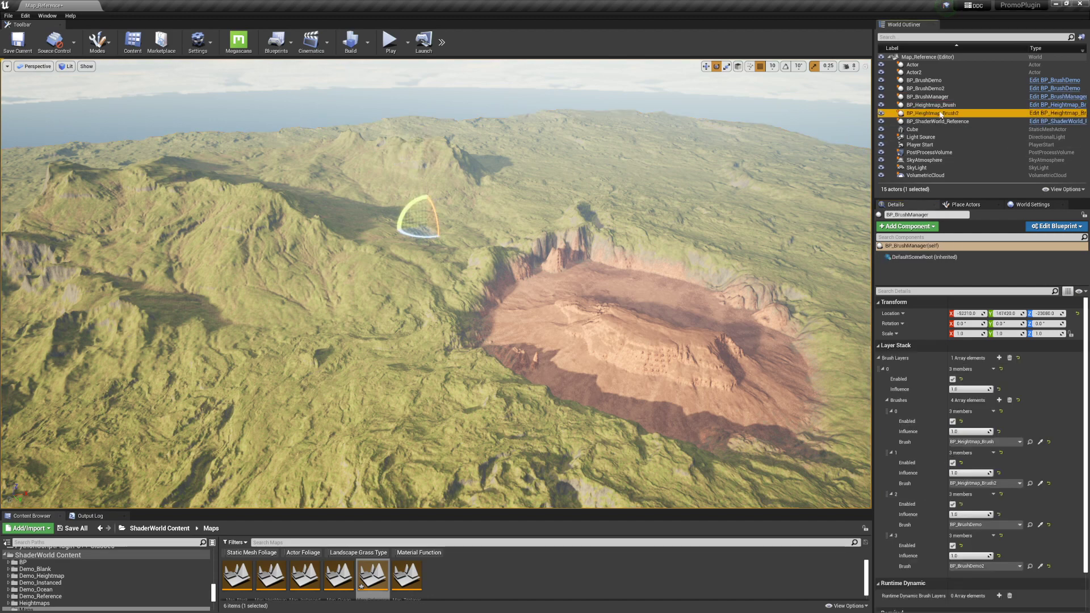
mouse_move(657, 344)
mouse_down()
mouse_move(681, 337)
mouse_move(671, 339)
mouse_up()
drag(590, 347, 326, 350)
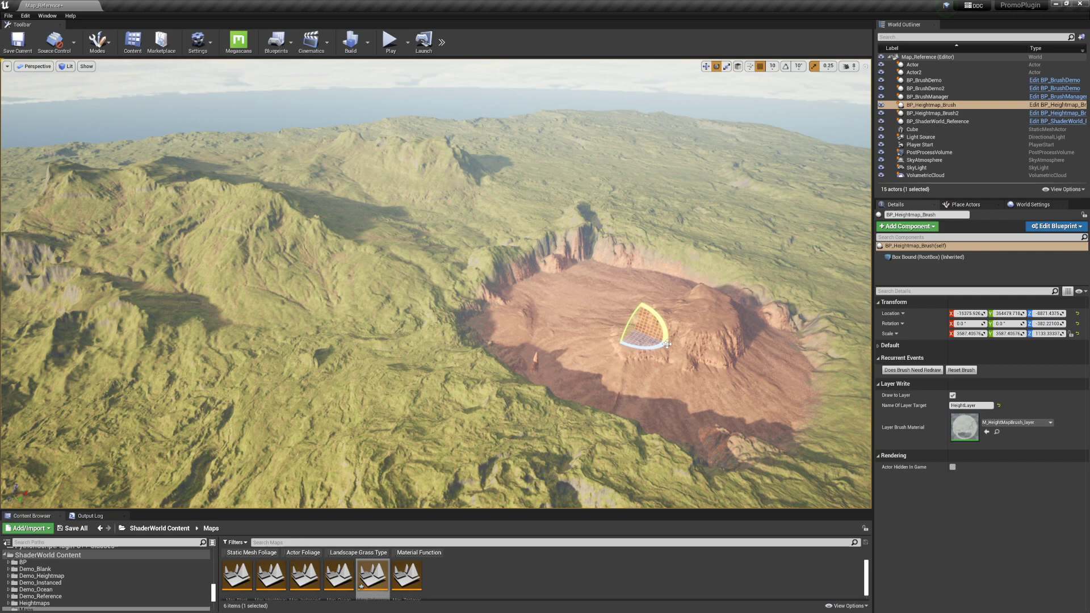
- Raise BP_Heightmap_Brush until the red area forms a plateau, and move it horizontally across the surrounding hills
key(w)
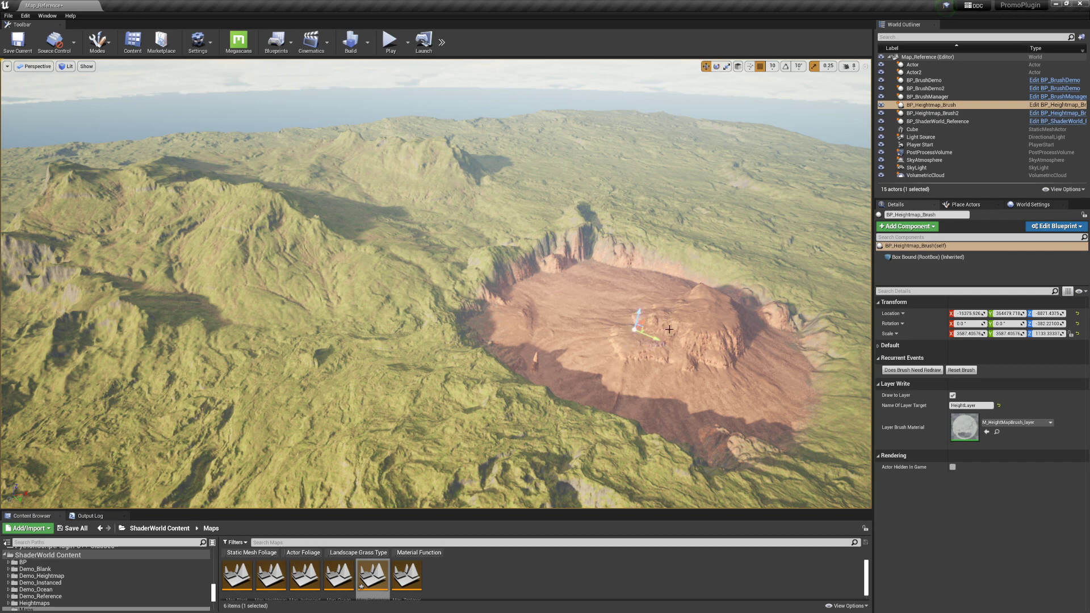
drag(638, 312, 642, 288)
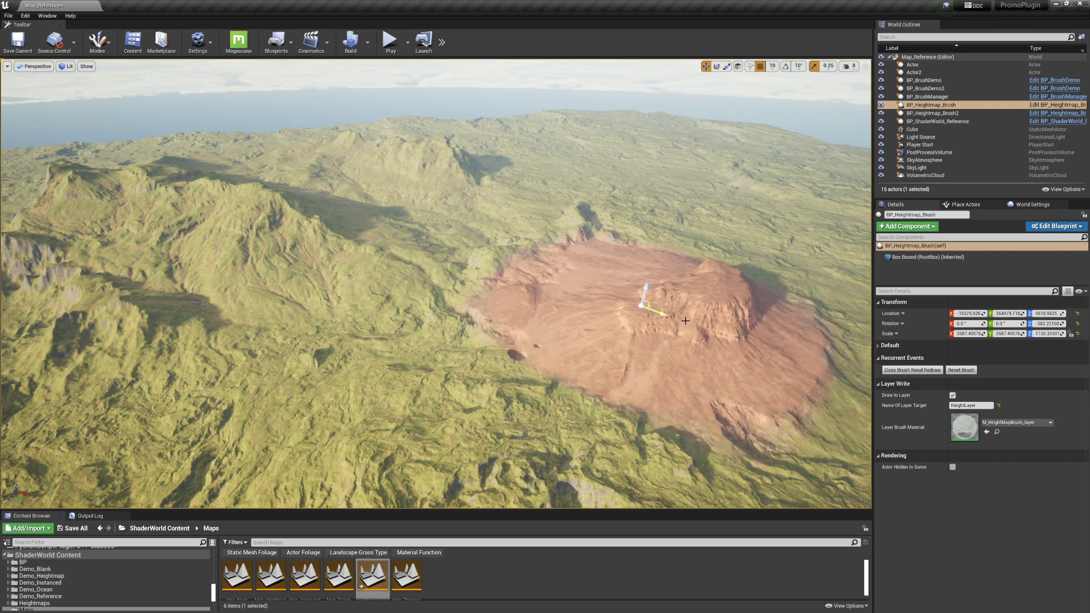
mouse_move(686, 321)
right_down()
mouse_move(708, 329)
mouse_move(692, 316)
right_up()
mouse_move(665, 305)
mouse_down()
mouse_move(653, 300)
mouse_move(704, 321)
mouse_up()
mouse_move(733, 340)
right_down()
mouse_move(758, 347)
mouse_move(713, 337)
right_up()
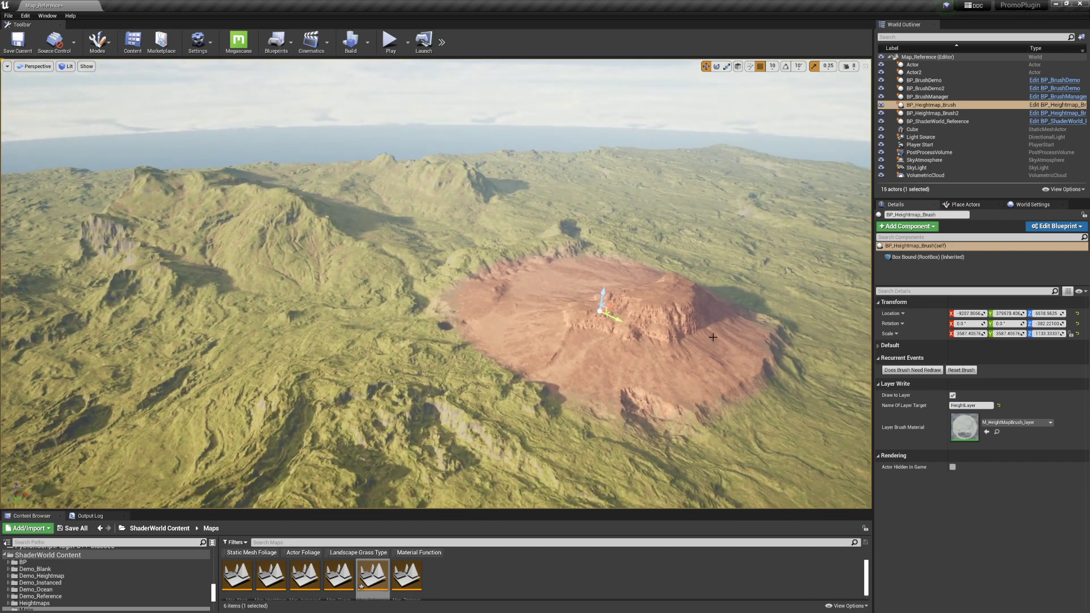
mouse_move(599, 309)
mouse_down()
mouse_move(426, 363)
mouse_move(243, 457)
mouse_move(584, 316)
mouse_move(671, 320)
mouse_up()
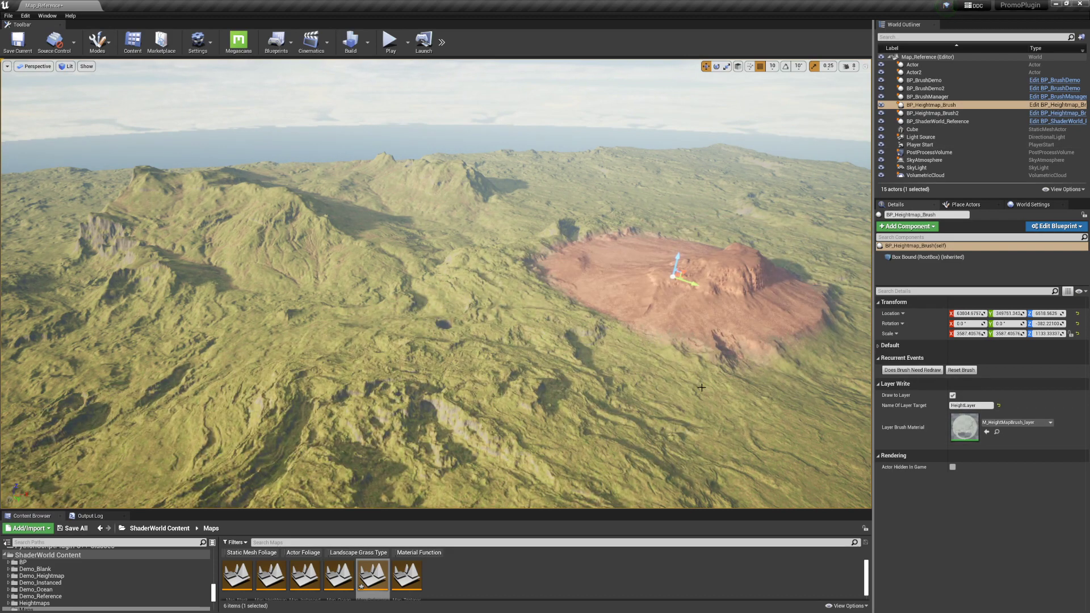
- Move BP_Heightmap_Brush back toward the middle of the landscape and reselect BP_ShaderWorld_Reference
click(937, 121)
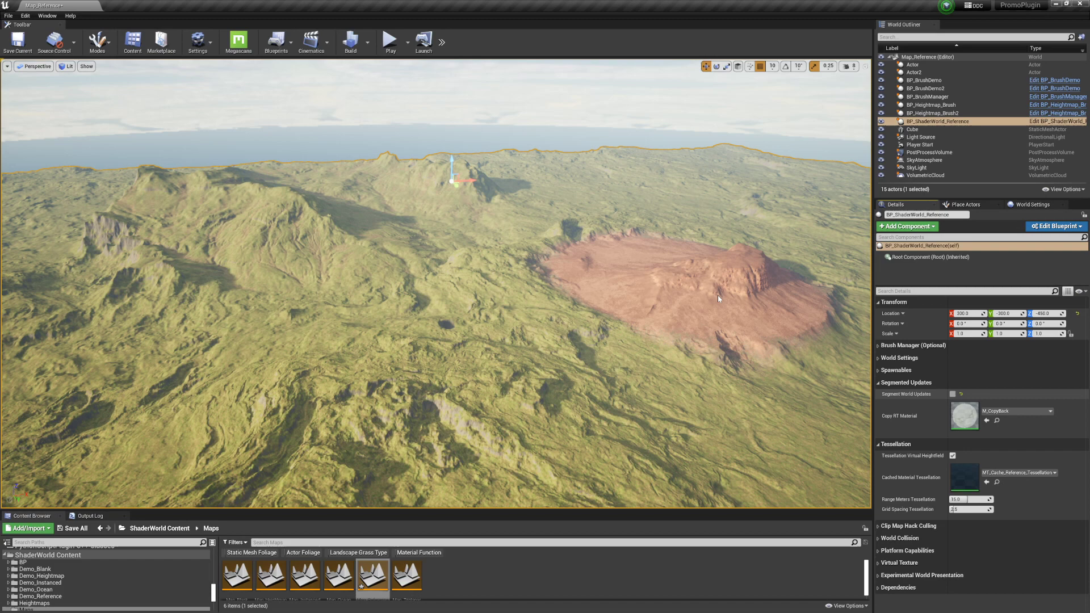
click(934, 105)
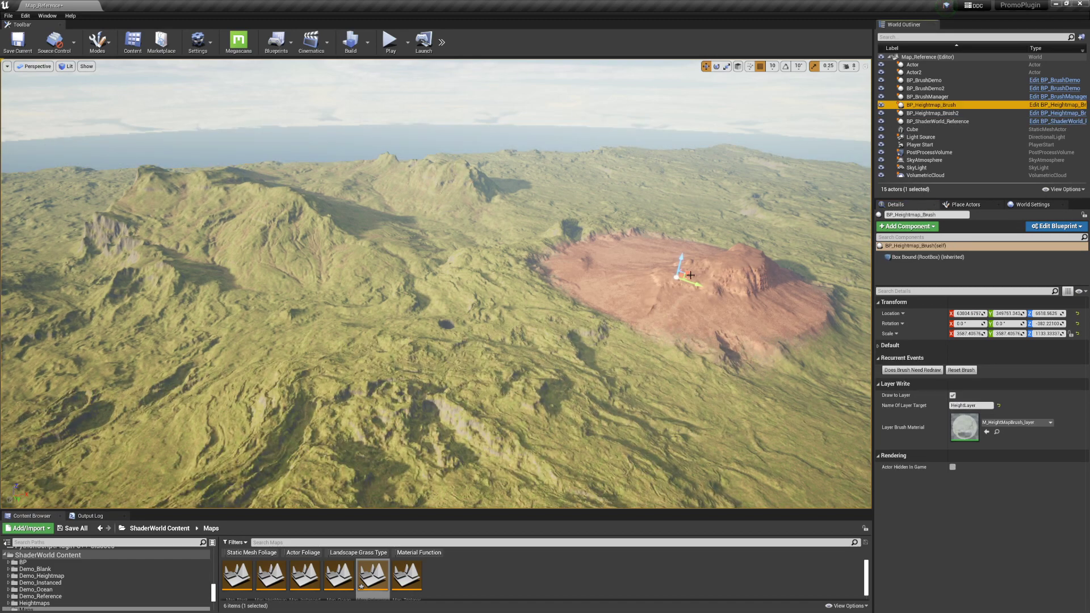
mouse_move(690, 275)
mouse_down()
mouse_move(676, 267)
mouse_move(418, 391)
mouse_move(769, 247)
mouse_move(568, 323)
mouse_move(610, 295)
mouse_up()
click(937, 121)
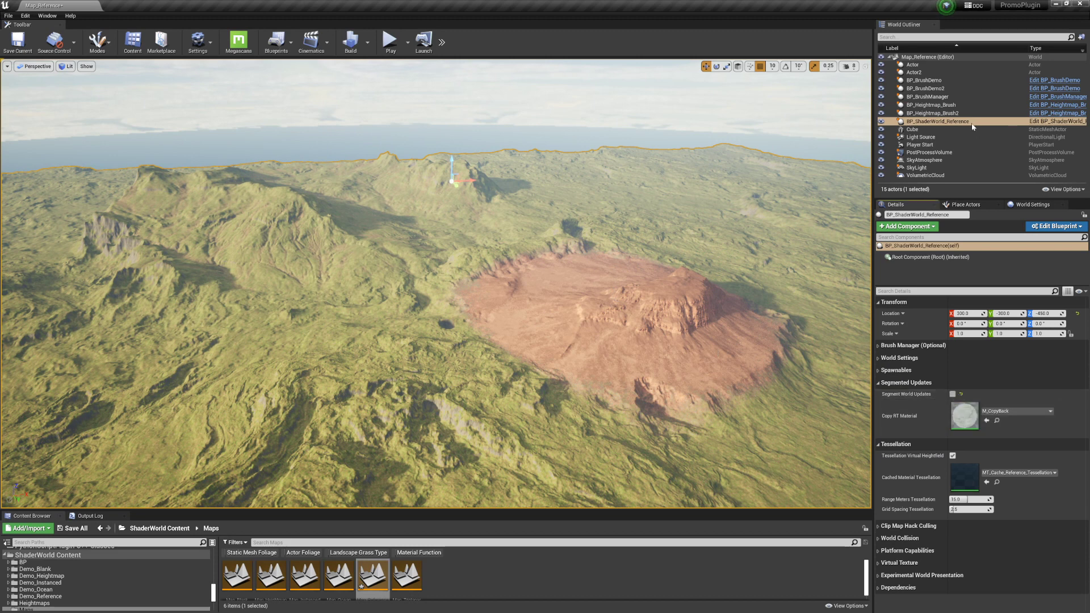
- Select BP_Heightmap_Brush and move it across the terrain to about X 21922, Y 378007, Z 7251
click(934, 105)
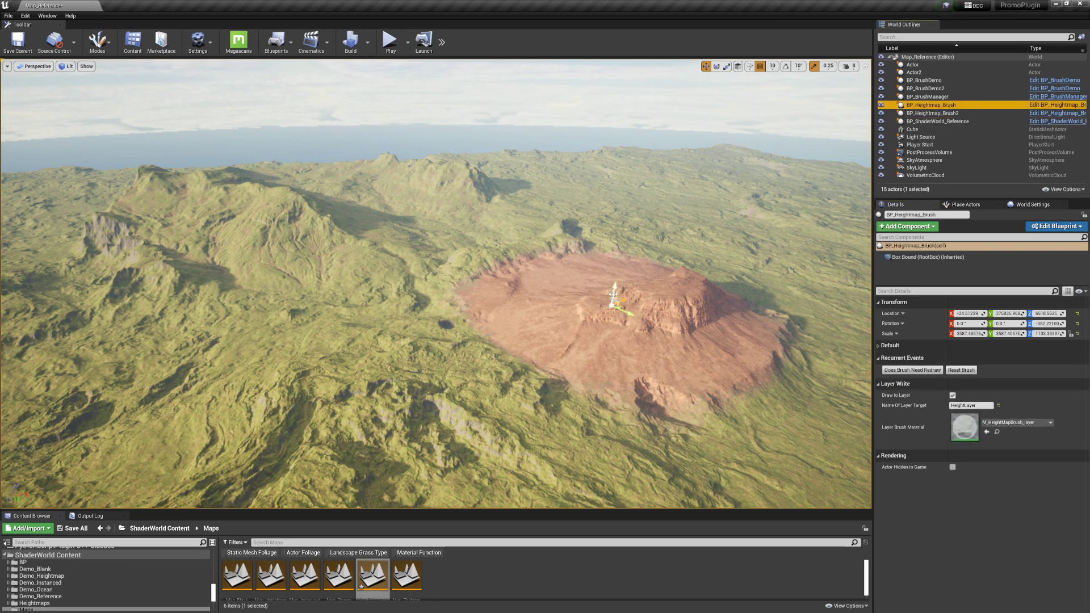
mouse_move(608, 305)
mouse_down()
mouse_move(641, 293)
mouse_move(649, 302)
mouse_move(712, 265)
mouse_move(455, 382)
mouse_move(655, 332)
mouse_up()
right_drag(655, 333, 698, 343)
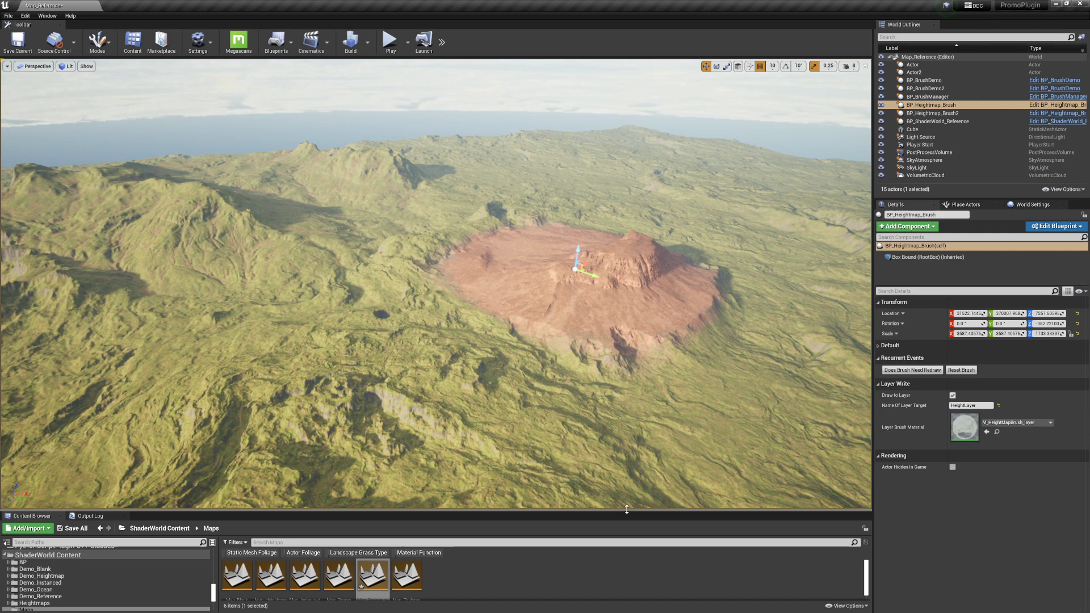
- Shrink the Content Browser area to enlarge the level viewport, and select the BP_ShaderWorld_Reference landscape
drag(625, 509, 636, 576)
right_drag(665, 439, 633, 431)
click(665, 440)
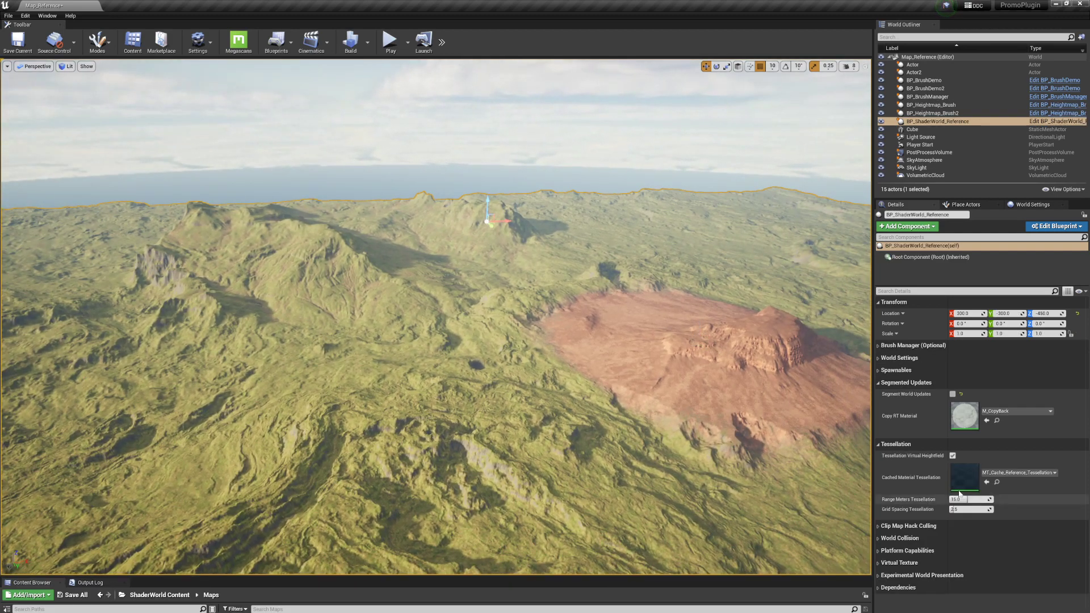
- Show the first Land Data Layers entry in the World Settings of BP_ShaderWorld_Reference
click(902, 359)
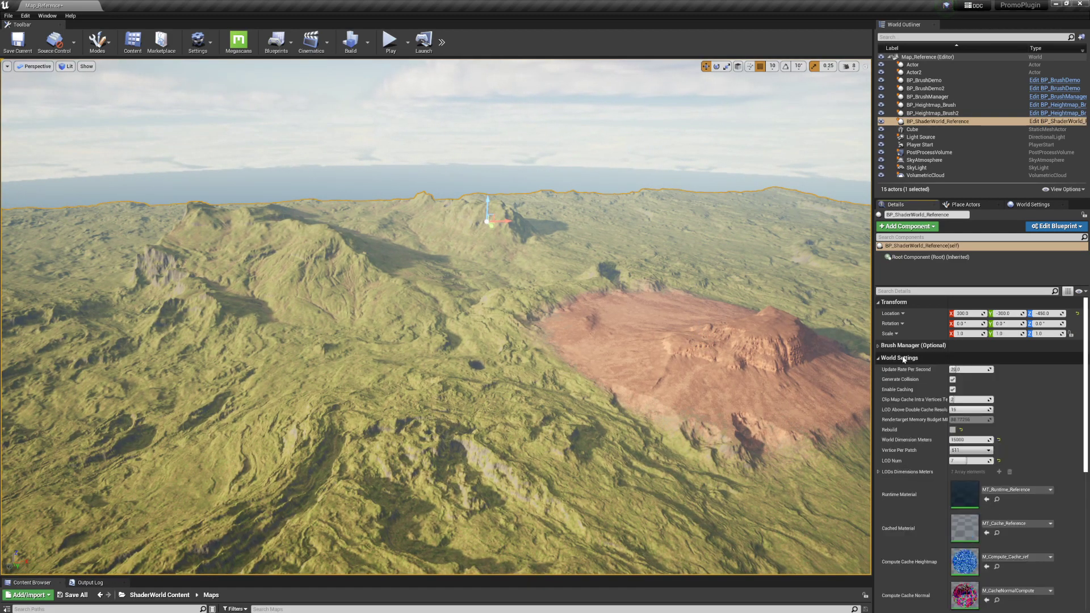
scroll(914, 448, down, 5)
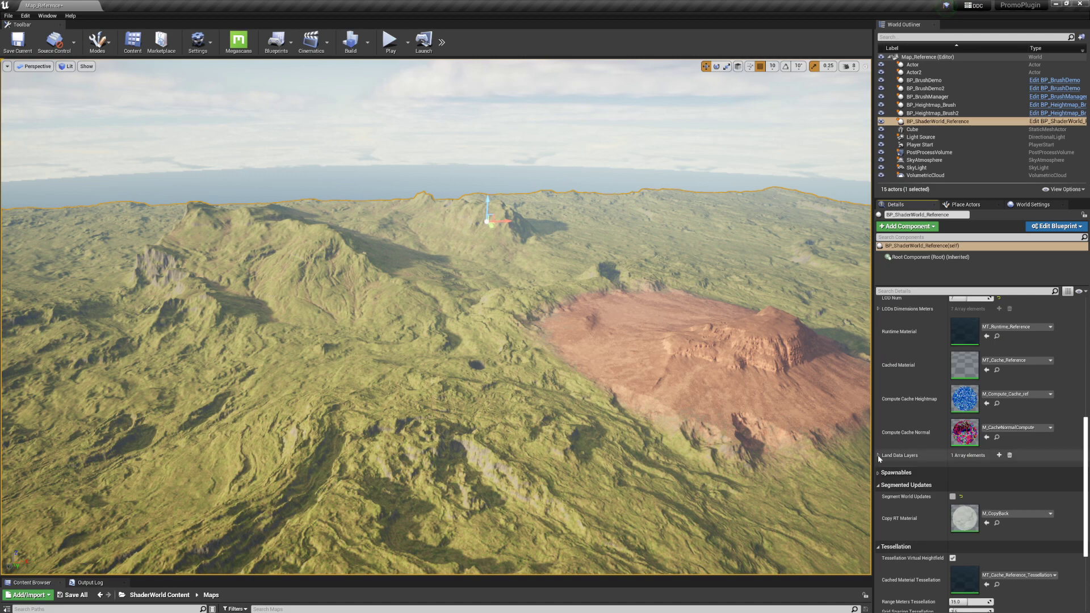
click(879, 456)
click(882, 466)
scroll(909, 472, down, 2)
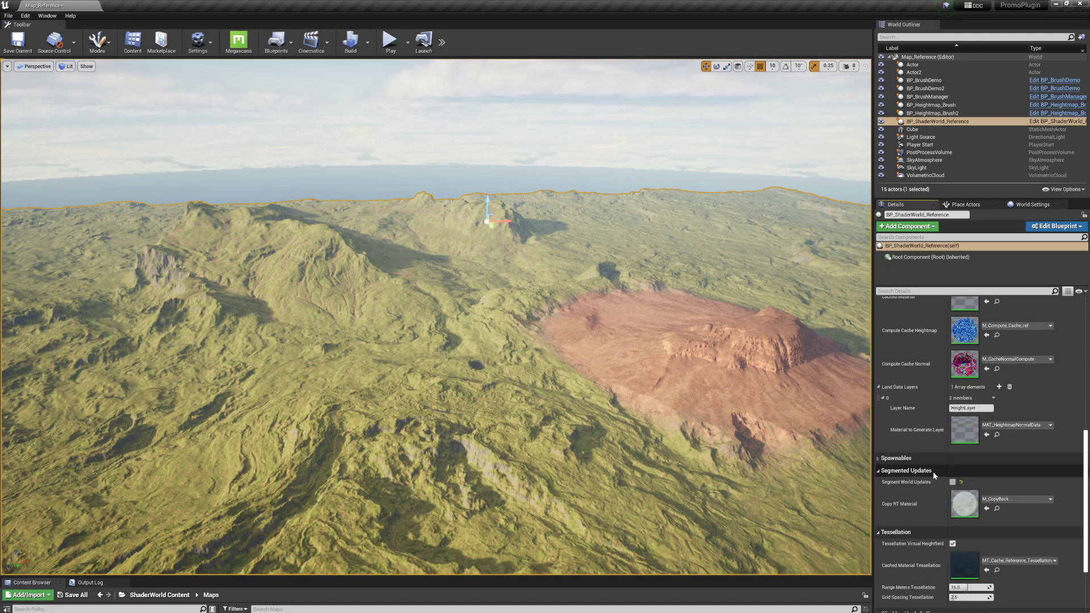
- Open the MAT_HeightmapNormalData layer material, examine its two constant nodes, and return to the level
double_click(957, 435)
scroll(624, 392, down, 4)
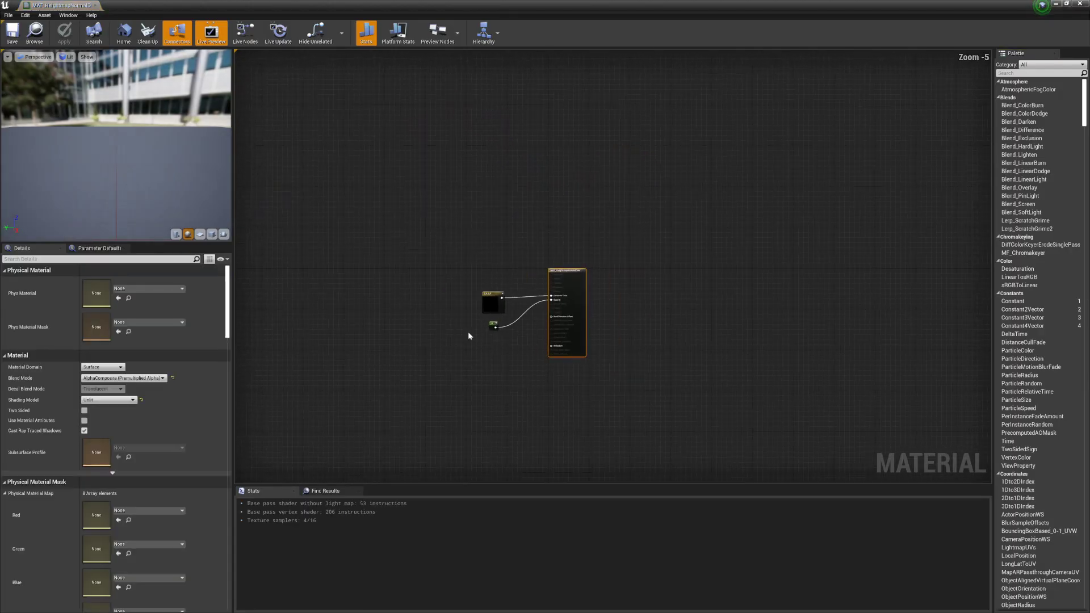
scroll(468, 331, up, 4)
drag(452, 187, 620, 380)
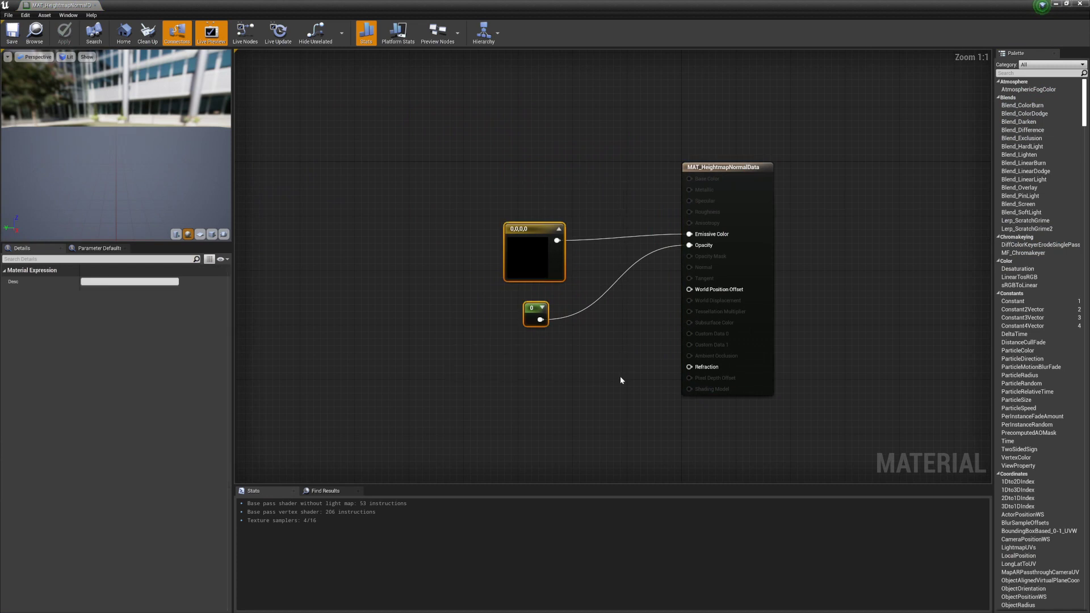
click(1057, 5)
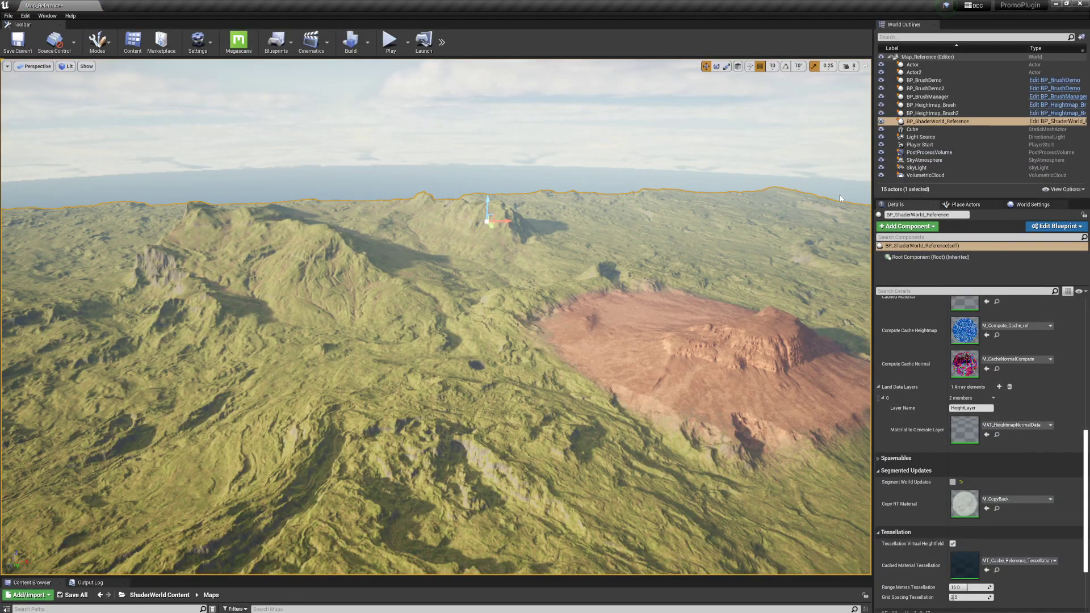
- Check the layer target name of BP_Heightmap_Brush and open its layer brush material
click(942, 105)
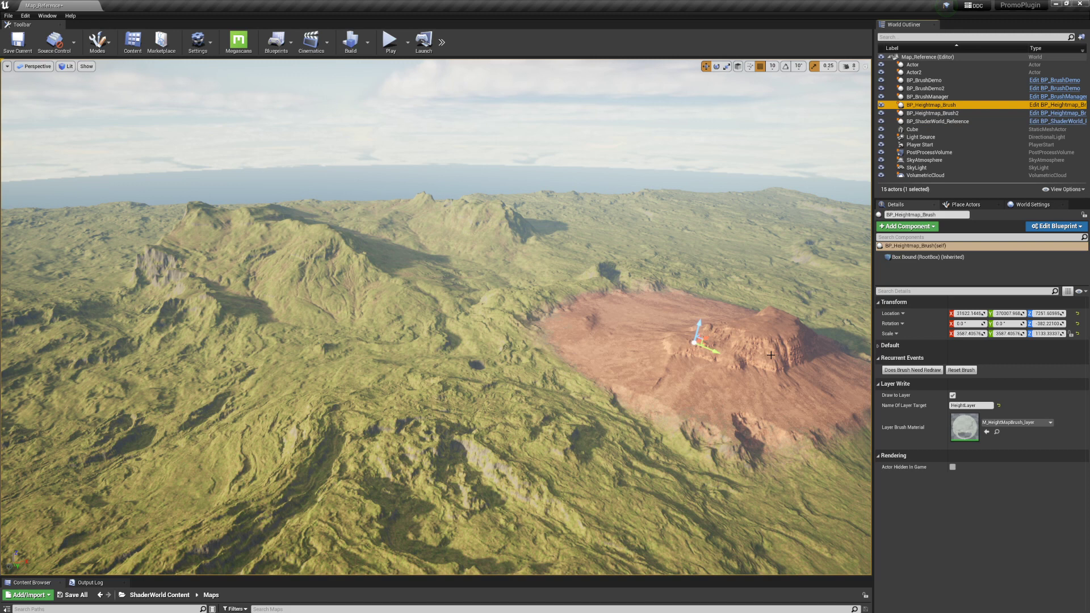
click(966, 407)
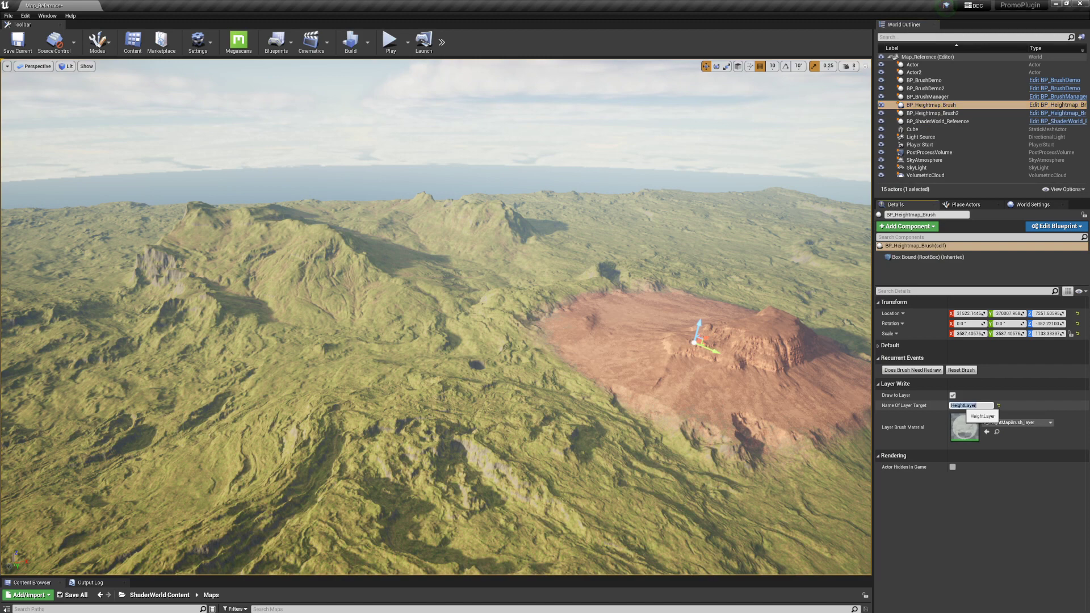
double_click(968, 430)
- Locate the "Writing into the landscape data layers from the brush" section and select its HeightMapData texture node
scroll(425, 429, down, 4)
right_drag(537, 374, 876, 292)
right_drag(770, 349, 927, 201)
right_drag(685, 392, 774, 323)
scroll(773, 323, down, 1)
scroll(739, 325, up, 1)
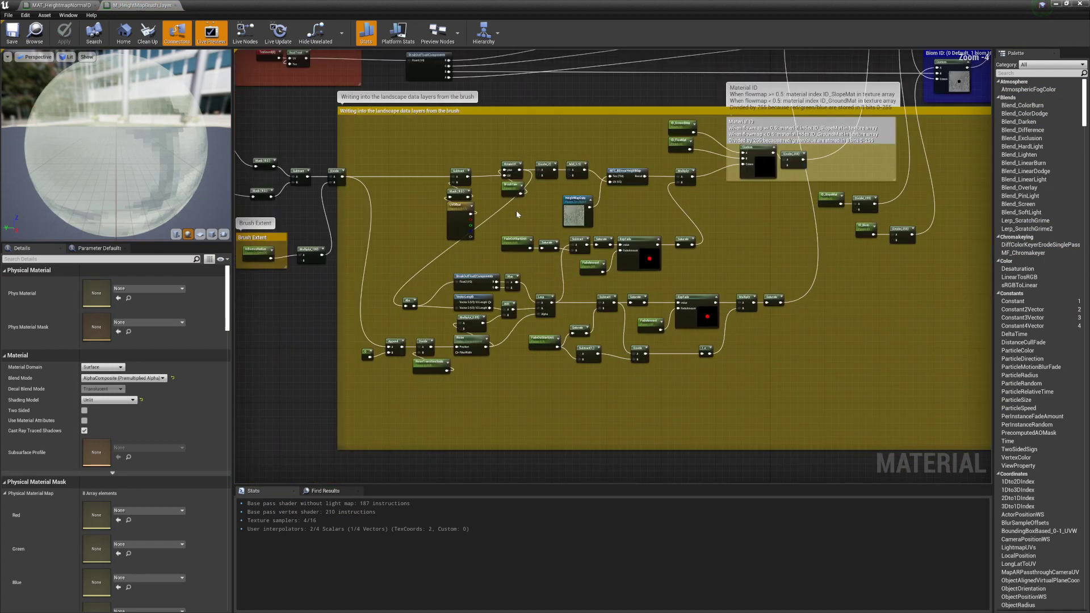
drag(598, 201, 599, 202)
drag(850, 4, 516, 232)
click(736, 228)
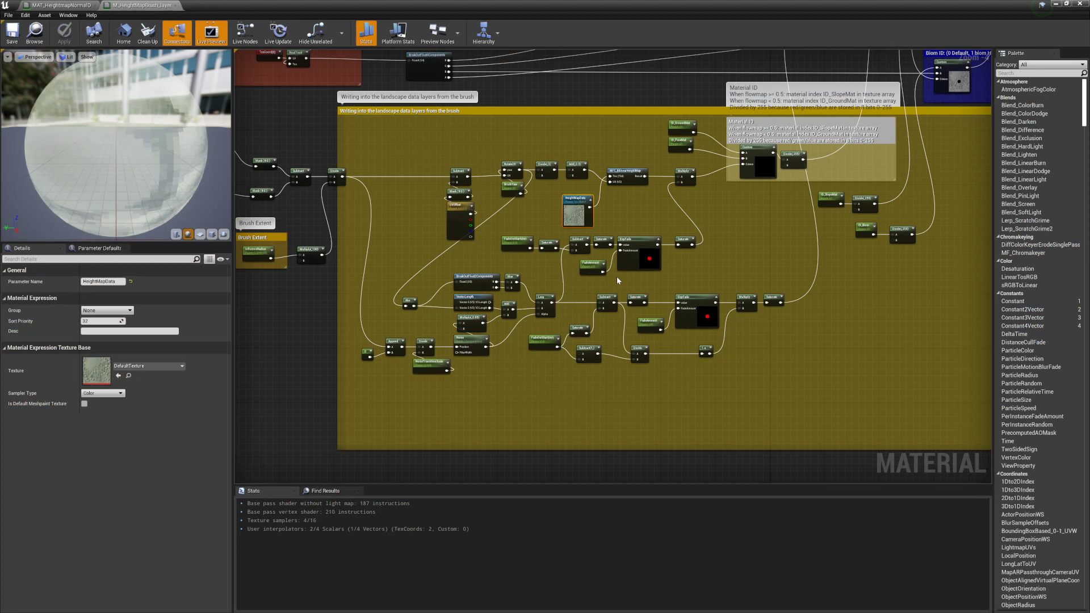
- Follow the HeightMapData node toward the Material ID group, briefly revealing the level behind the material editor
right_drag(709, 258, 580, 329)
click(545, 285)
click(447, 281)
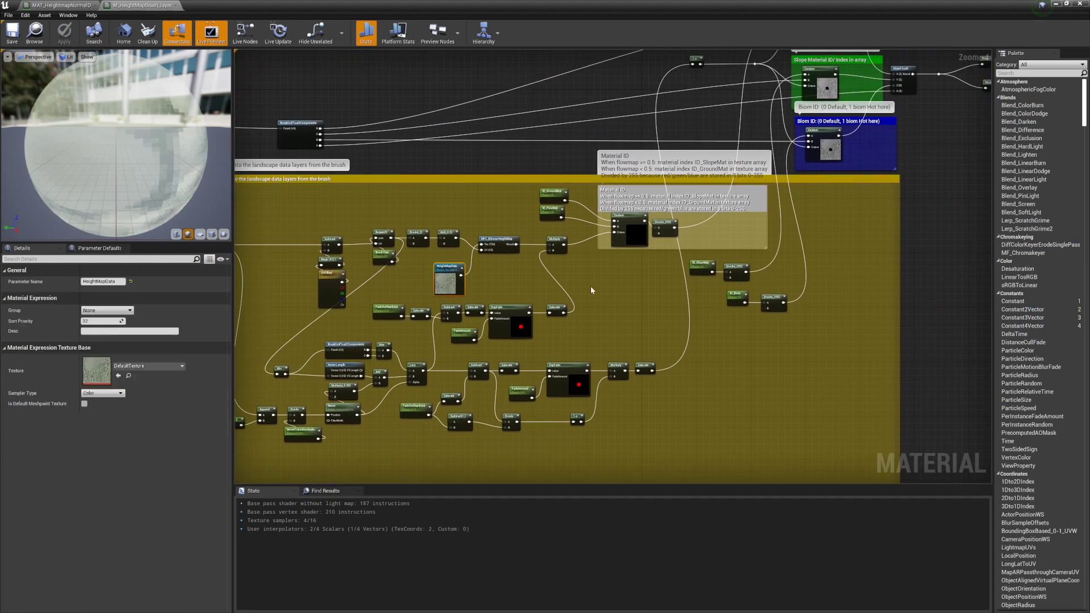
right_drag(590, 286, 676, 319)
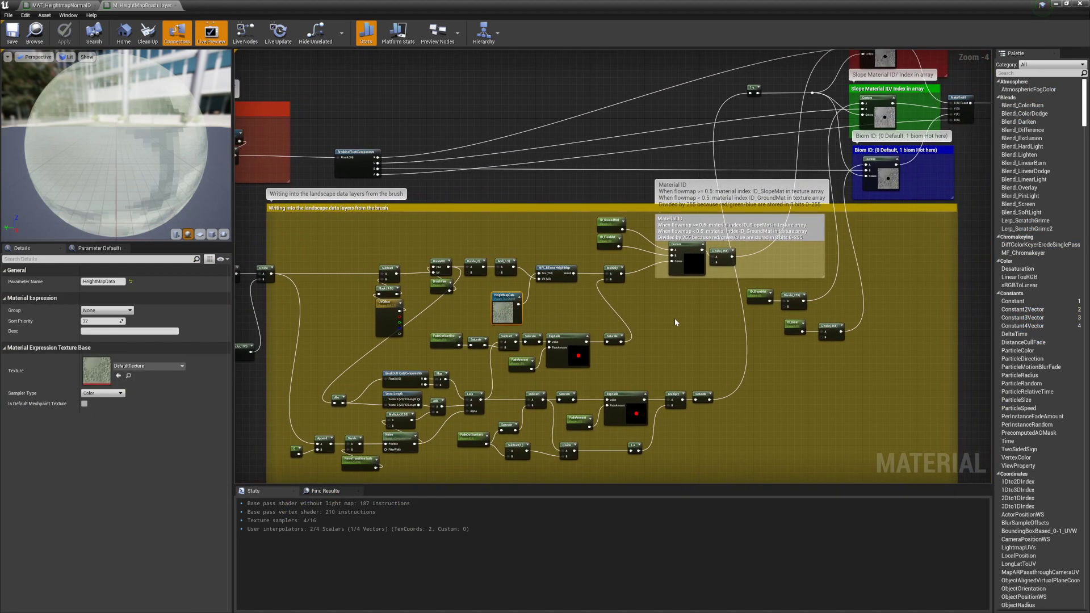
drag(568, 6, 435, 180)
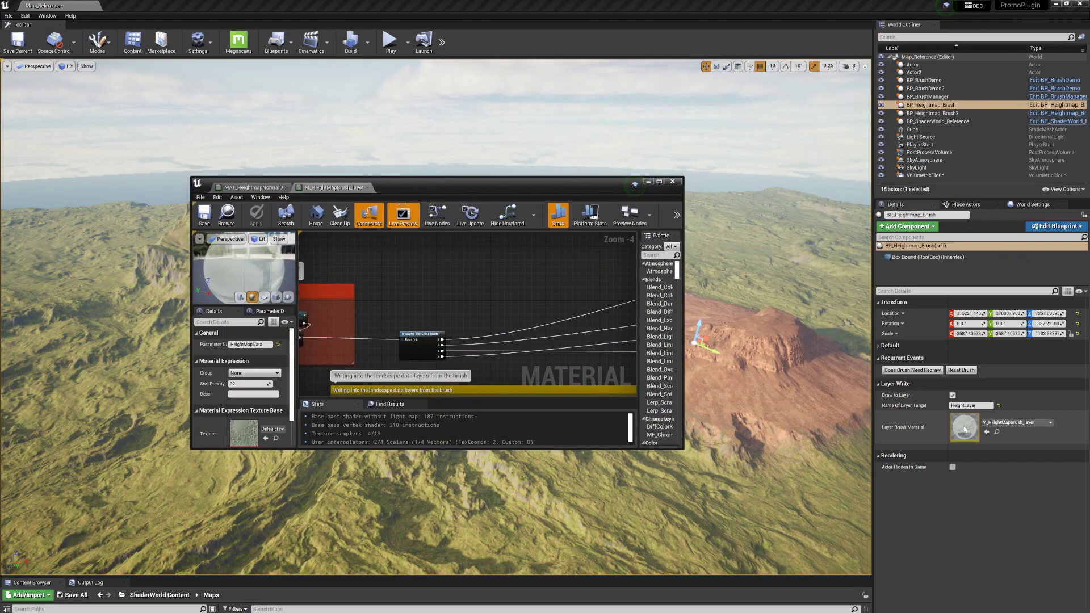
double_click(582, 186)
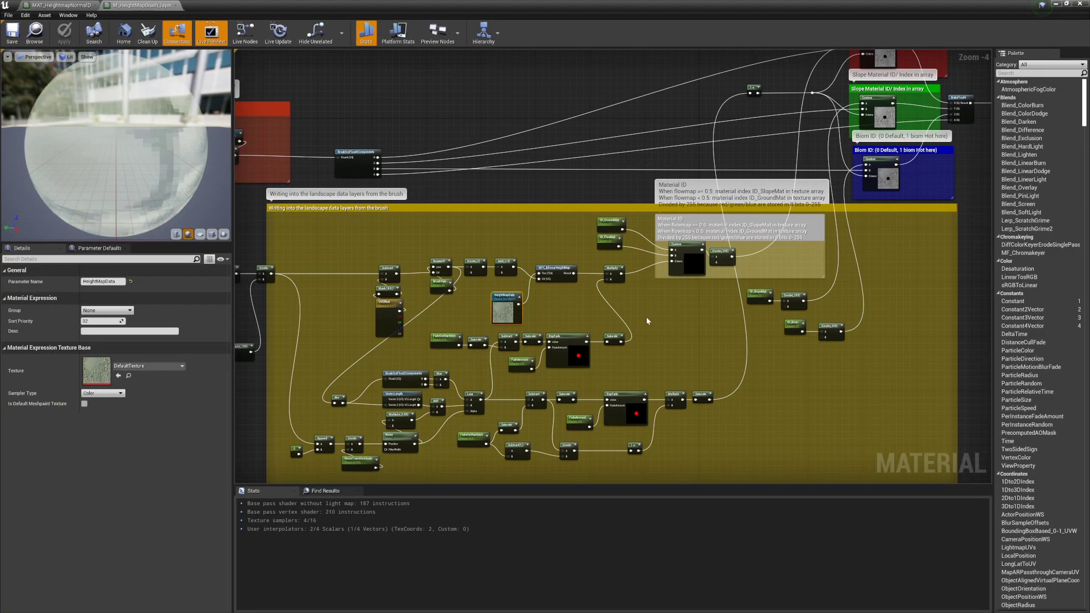
click(467, 301)
click(505, 304)
- Inspect the ID_GroundMat and ID_FlowMat parameters and the Custom node's code around the Material ID group
right_drag(803, 295, 671, 376)
scroll(522, 359, up, 4)
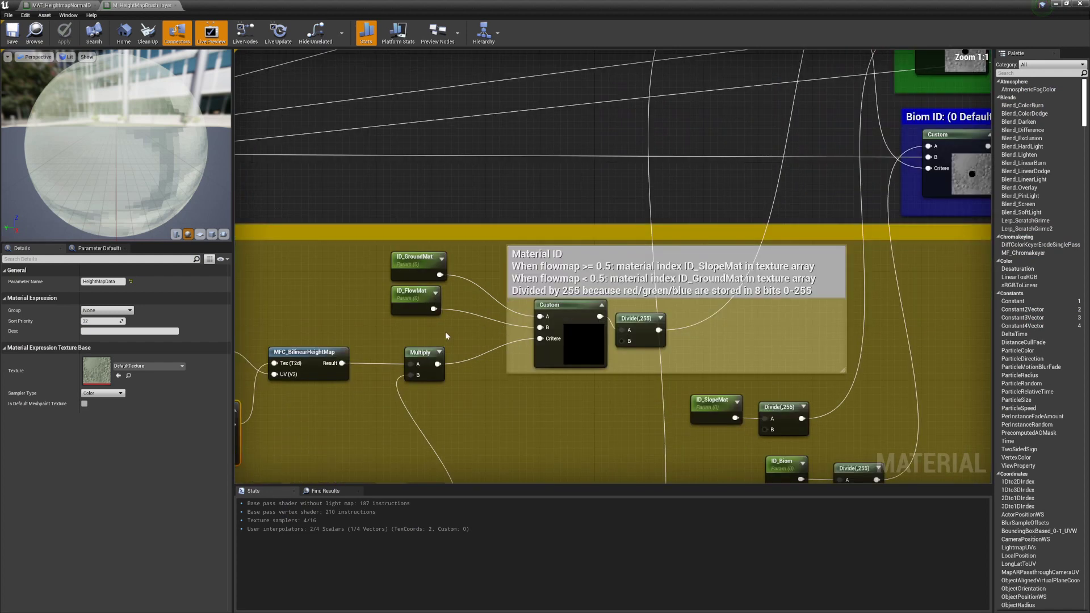
click(464, 332)
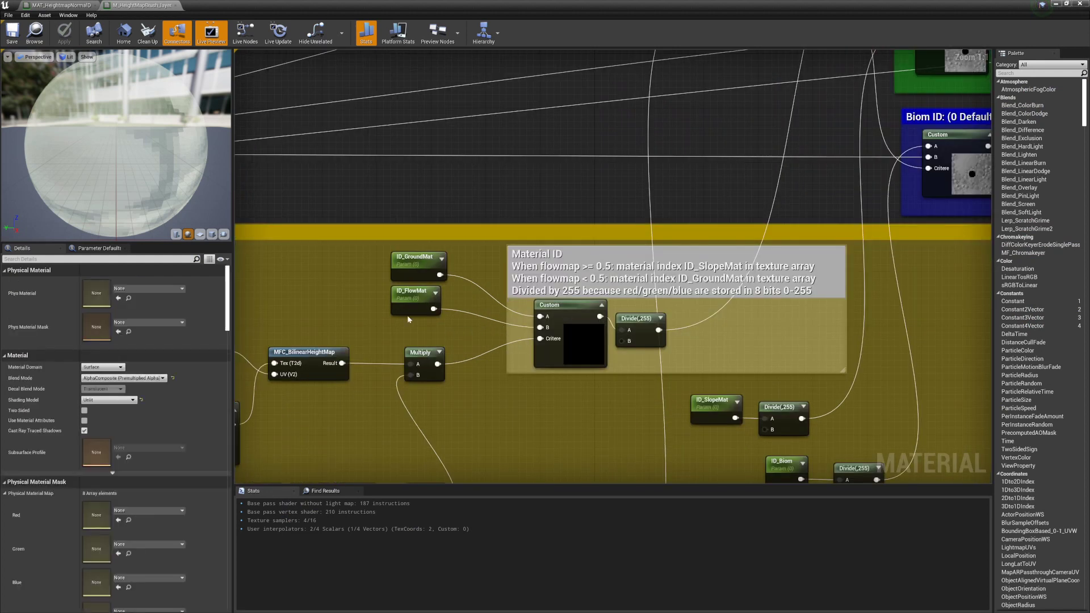
click(427, 264)
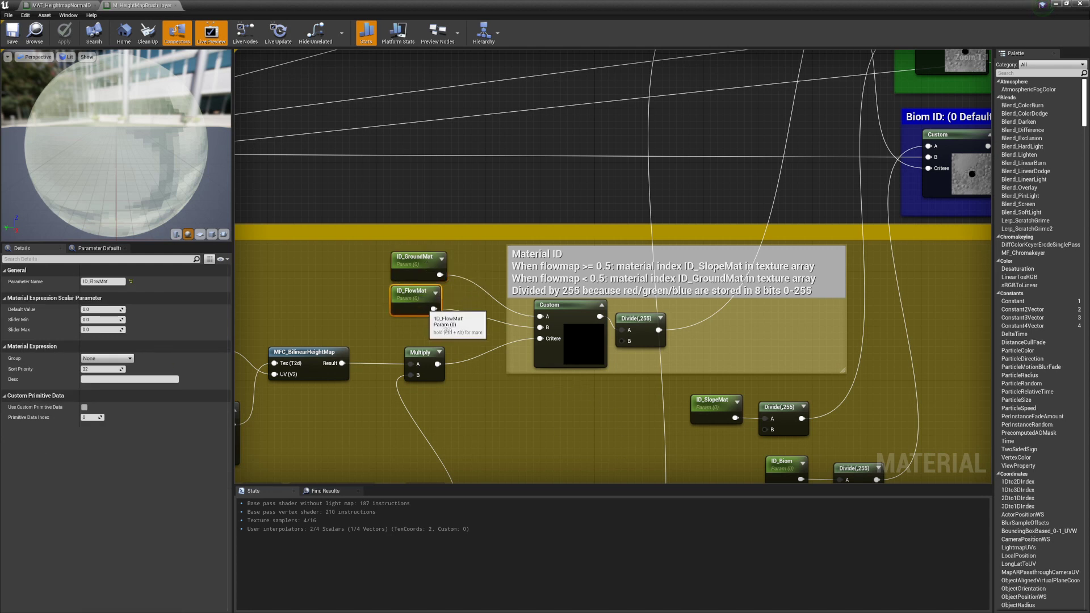
click(567, 349)
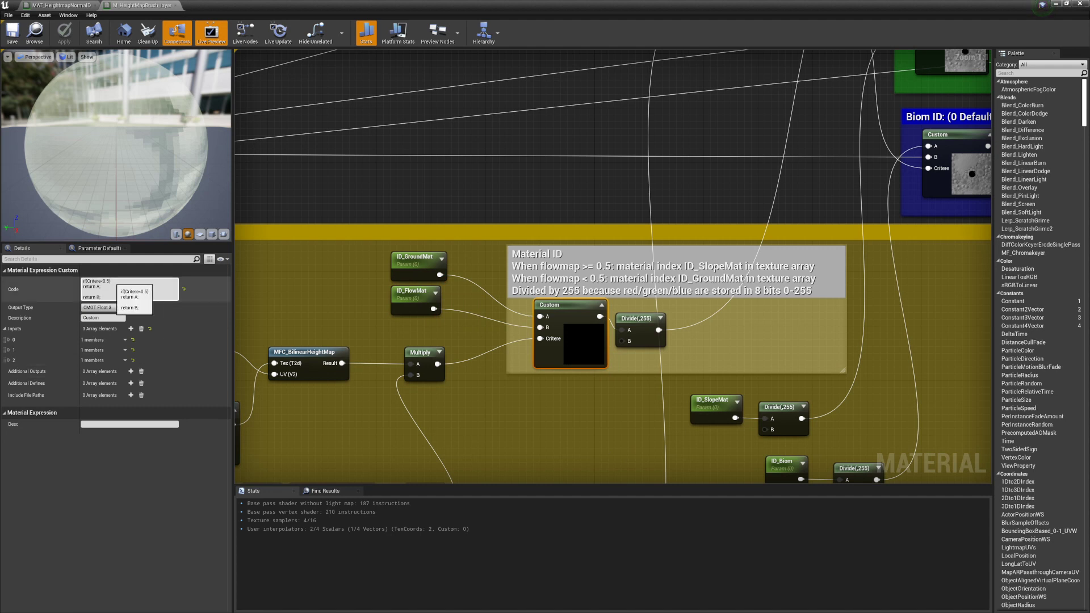
click(431, 321)
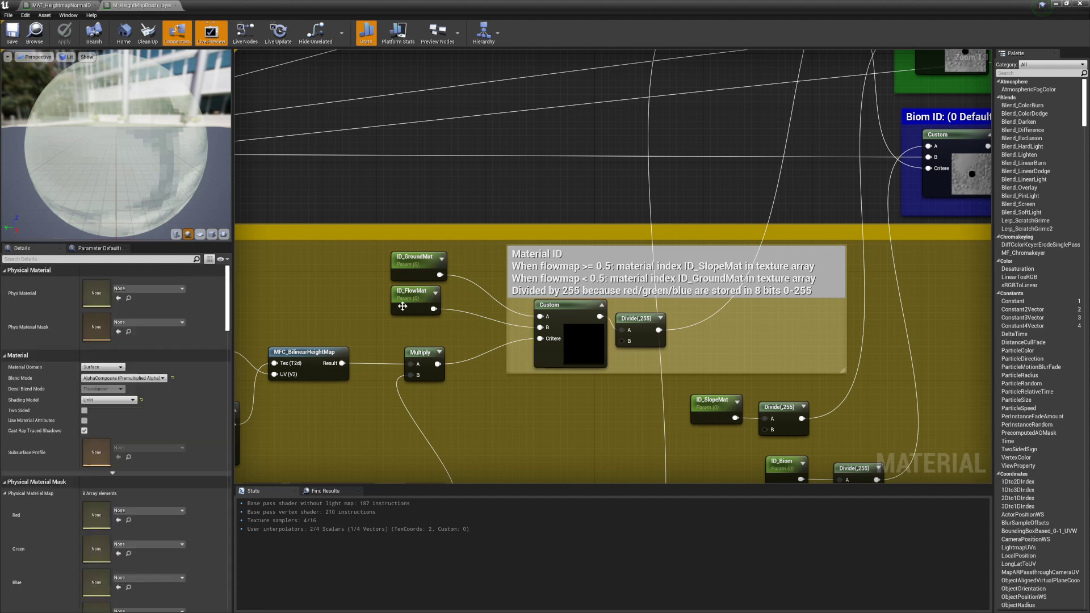
click(400, 312)
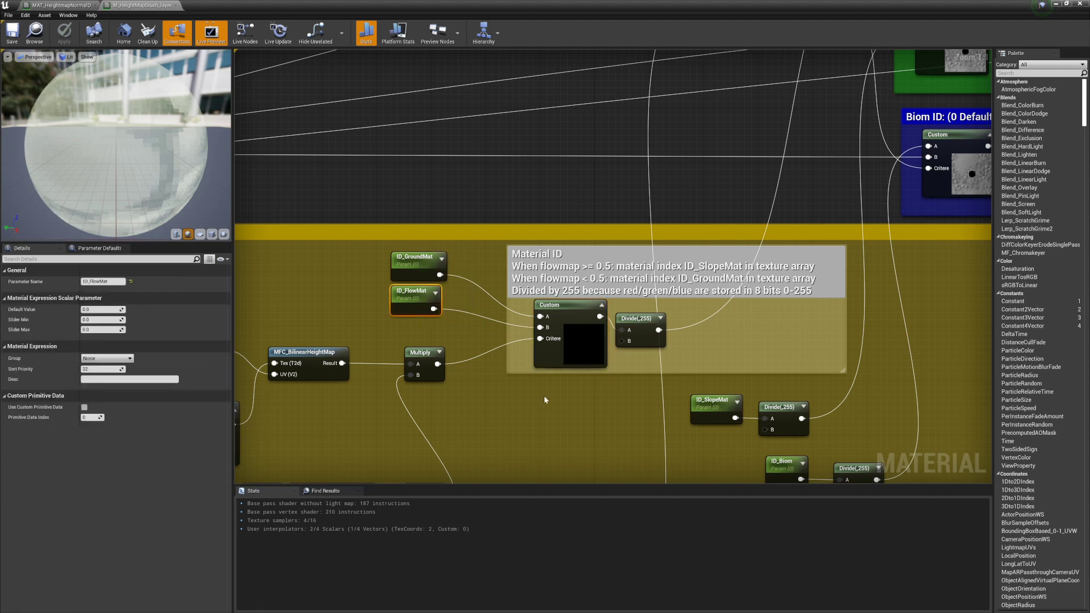
- Select the 1-x node and examine how it feeds the Ground, Slope and Biom ID groups
right_drag(687, 154, 595, 400)
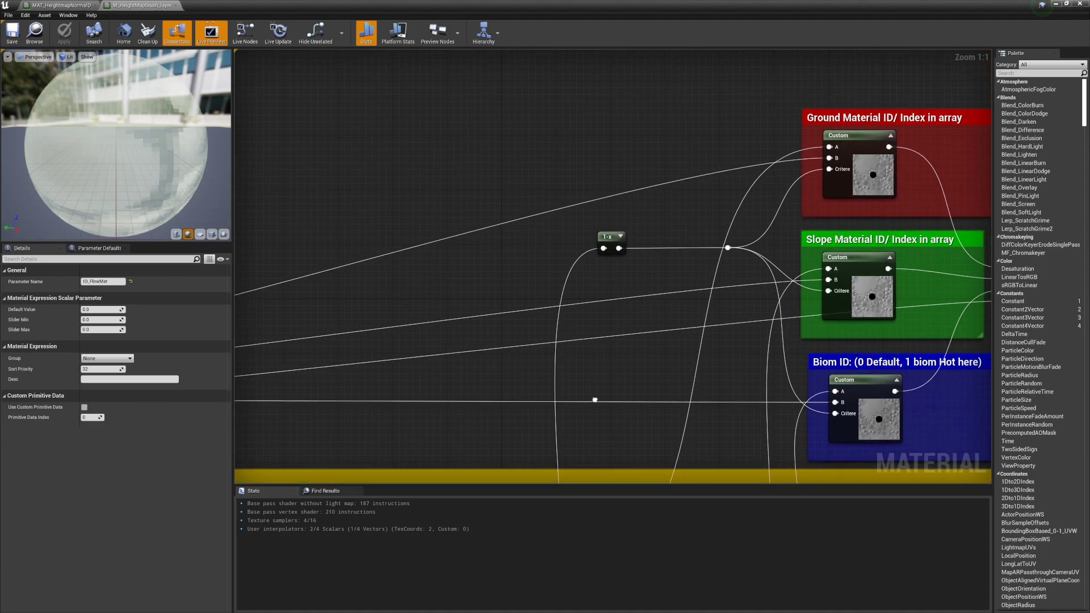
scroll(644, 382, down, 2)
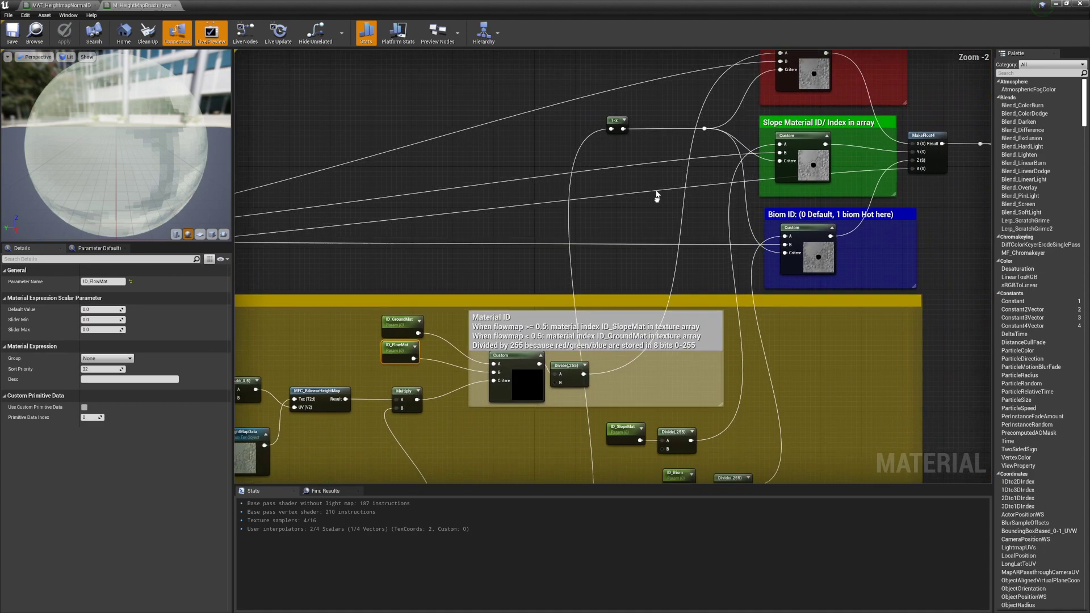
right_drag(657, 196, 657, 185)
scroll(657, 186, down, 1)
click(620, 119)
right_drag(621, 308, 632, 373)
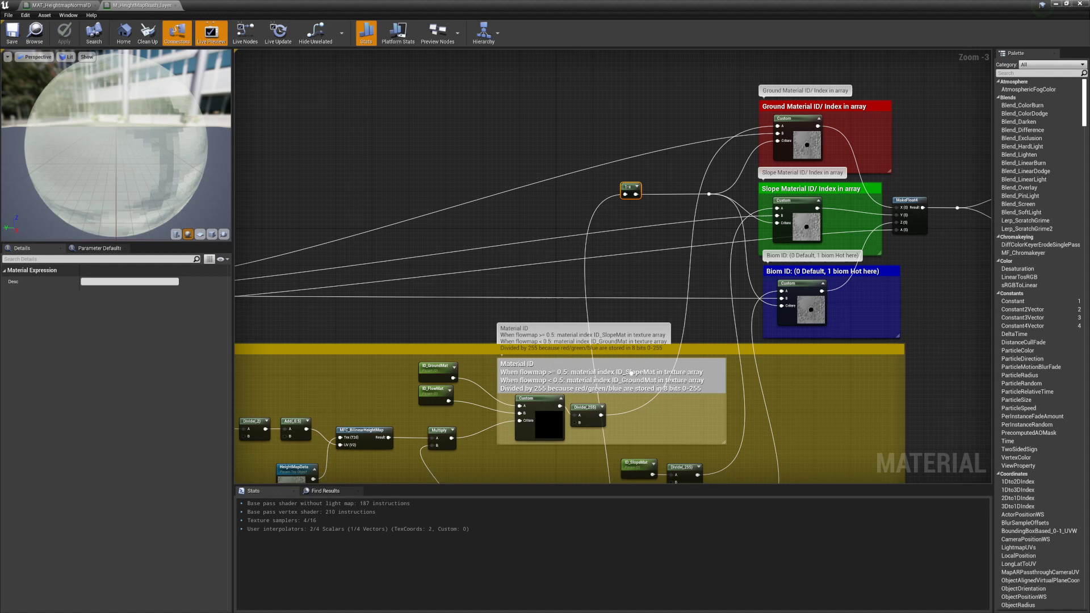
- Select the "Ground Material ID/ Index in array" comment group together with its Custom node
scroll(638, 249, up, 2)
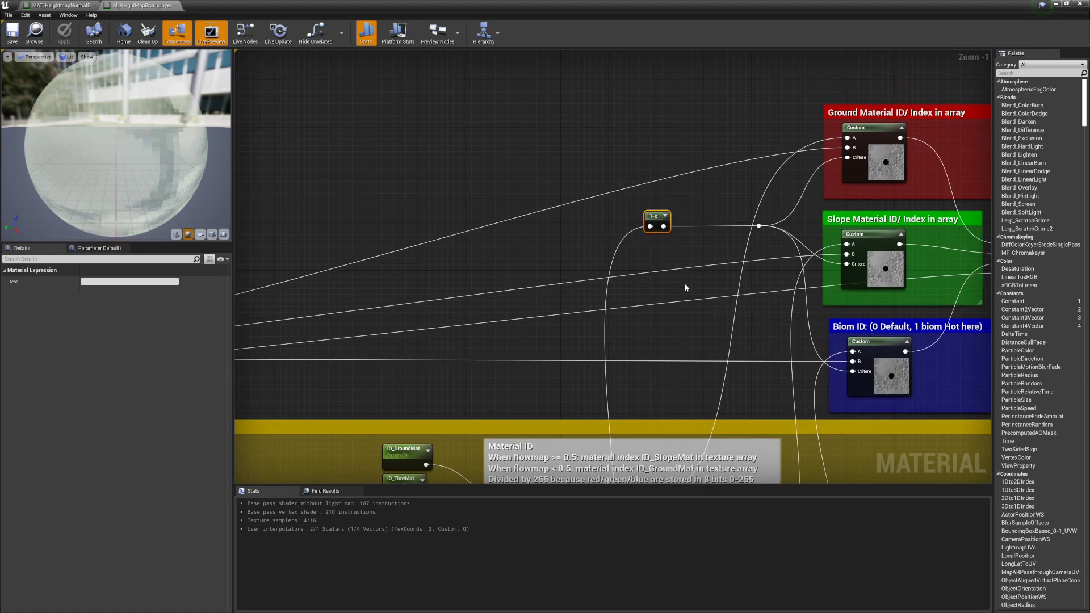
scroll(685, 287, down, 1)
right_drag(676, 266, 623, 246)
drag(605, 71, 890, 169)
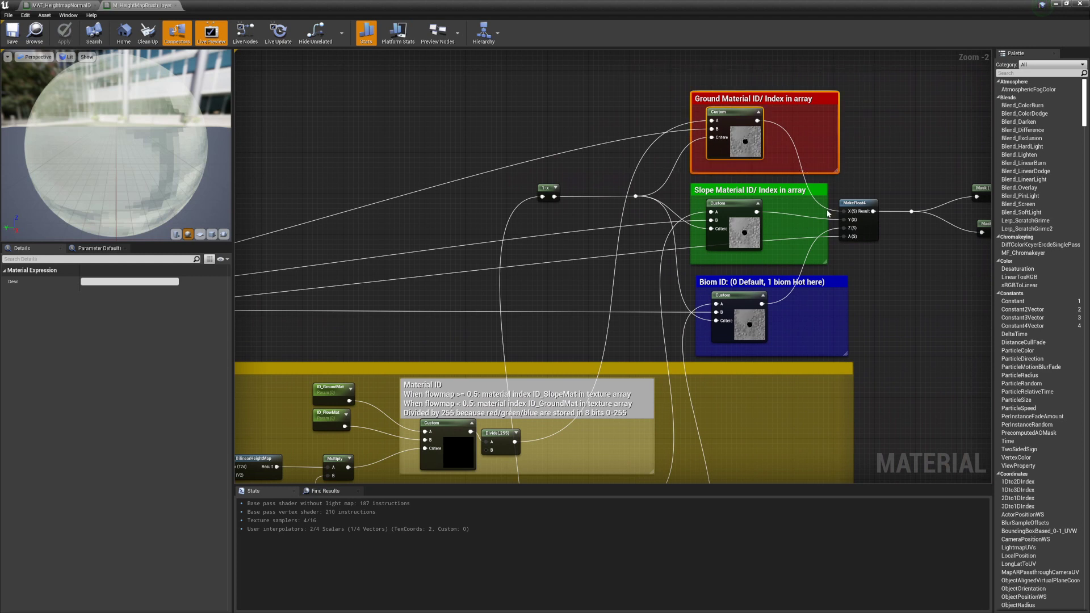
- Select the BreakOutFloat4Components node and follow its outputs to the Ground, Slope and Biom ID groups
right_drag(466, 258, 913, 246)
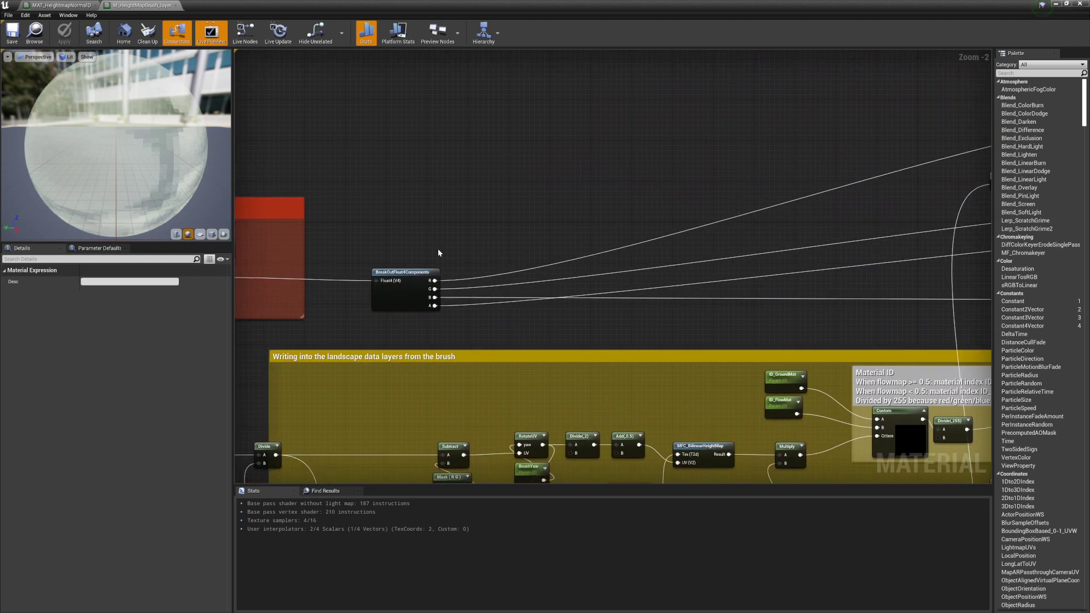
drag(477, 289, 477, 289)
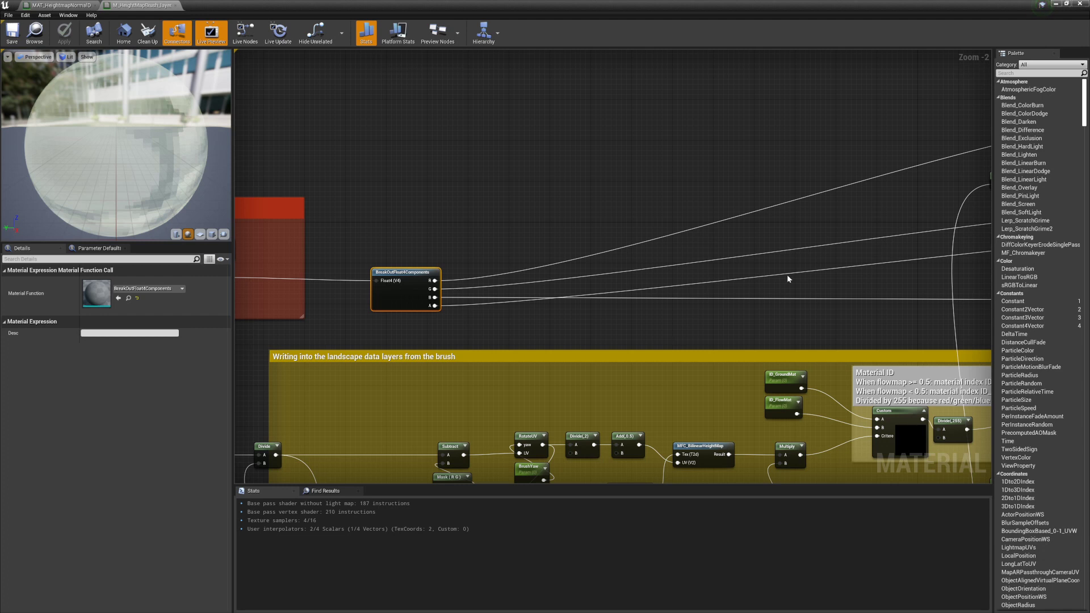
right_drag(875, 265, 505, 256)
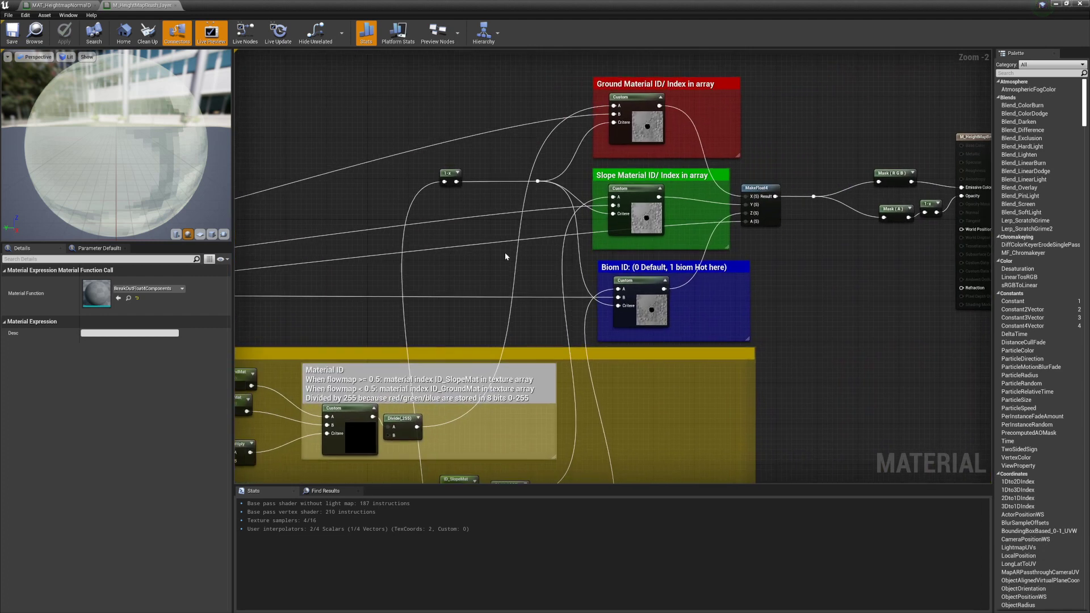
- Uncover the level viewport, then move BP_Heightmap_Brush horizontally to about X 47662, Y 409518 and lower it
drag(642, 10, 611, 493)
right_drag(612, 398, 772, 435)
mouse_move(550, 304)
mouse_down()
mouse_move(688, 340)
mouse_move(586, 317)
mouse_move(625, 327)
mouse_up()
mouse_move(625, 327)
right_down()
mouse_move(763, 302)
mouse_move(664, 352)
mouse_move(607, 344)
mouse_move(604, 364)
mouse_move(573, 379)
mouse_move(559, 284)
mouse_move(570, 267)
mouse_move(432, 323)
mouse_move(499, 301)
mouse_move(558, 356)
mouse_move(522, 351)
mouse_move(537, 358)
mouse_move(519, 386)
mouse_move(539, 389)
mouse_move(576, 348)
right_up()
key(w)
mouse_move(699, 264)
mouse_down()
mouse_move(697, 313)
mouse_move(699, 280)
mouse_up()
- Examine the grass and rocks scattered on the brush's red slope from close to the ground
right_drag(698, 282, 610, 315)
key(w)
right_drag(688, 301, 587, 305)
drag(719, 502, 732, 537)
right_drag(653, 403, 653, 403)
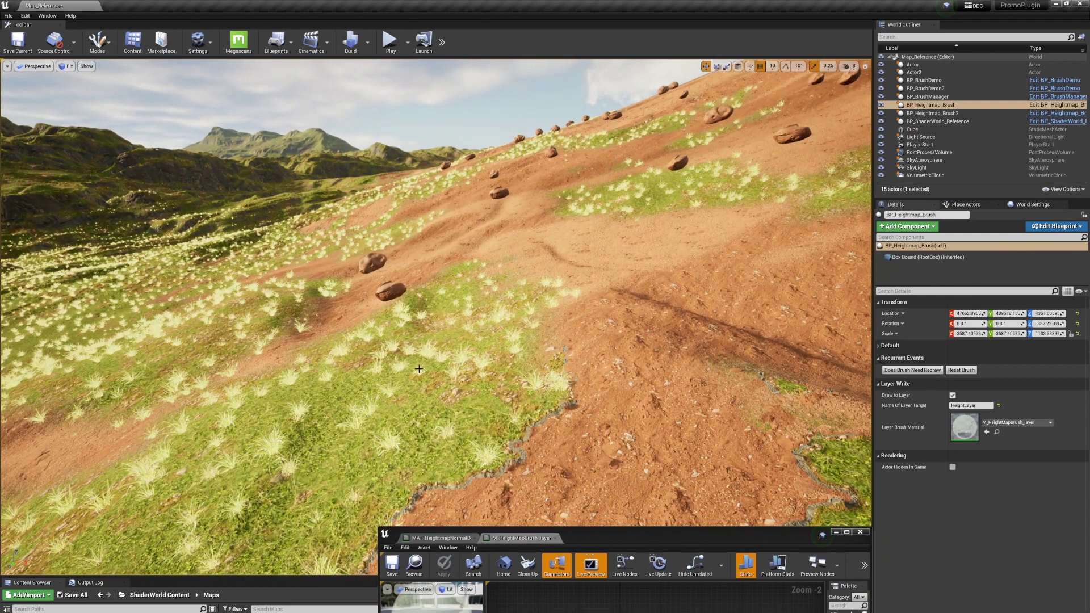
right_drag(411, 364, 475, 313)
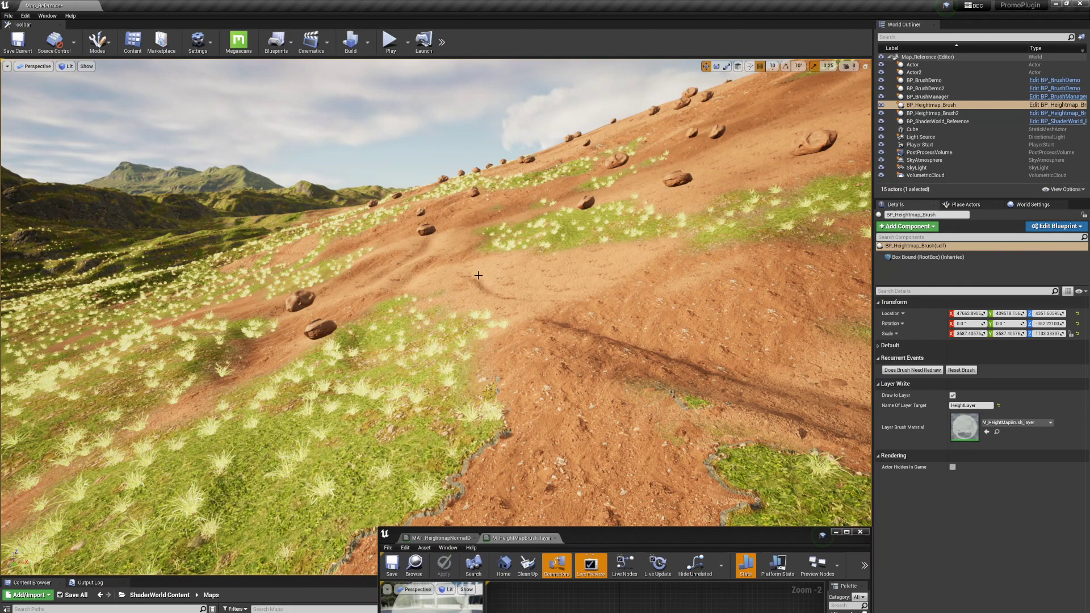
- Return the material editor to full size and select the "Biom ID: (0 Default, 1 biom Hot here)" comment group
drag(673, 533, 558, 276)
double_click(557, 276)
right_drag(557, 282, 582, 249)
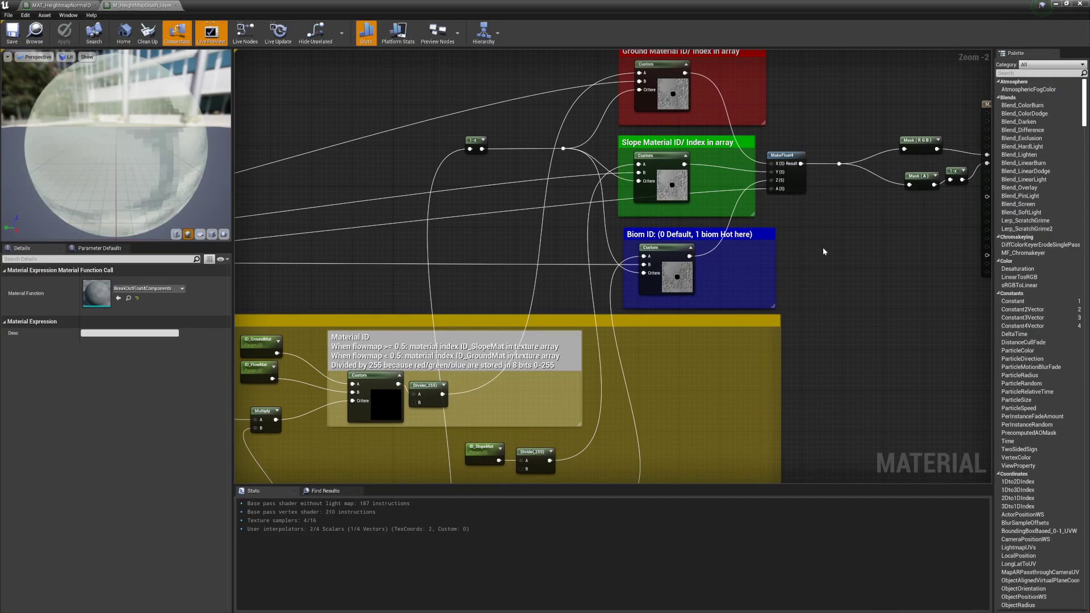
click(730, 251)
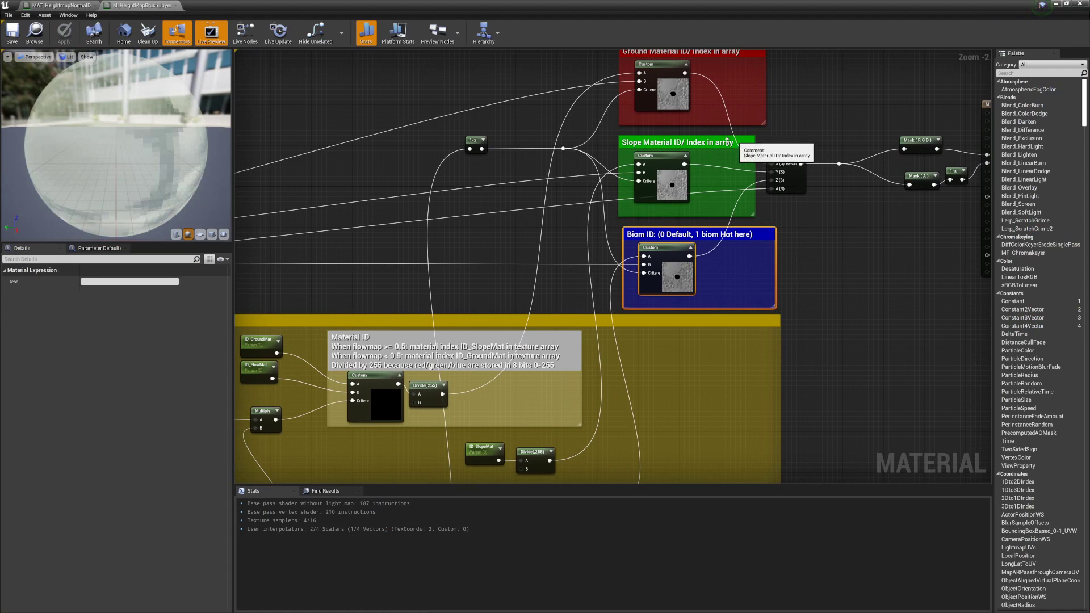
- Uncover the level and expand BP_Heightmap_Brush's scalar parameters to reach the ID_Biom float value
drag(716, 5, 585, 381)
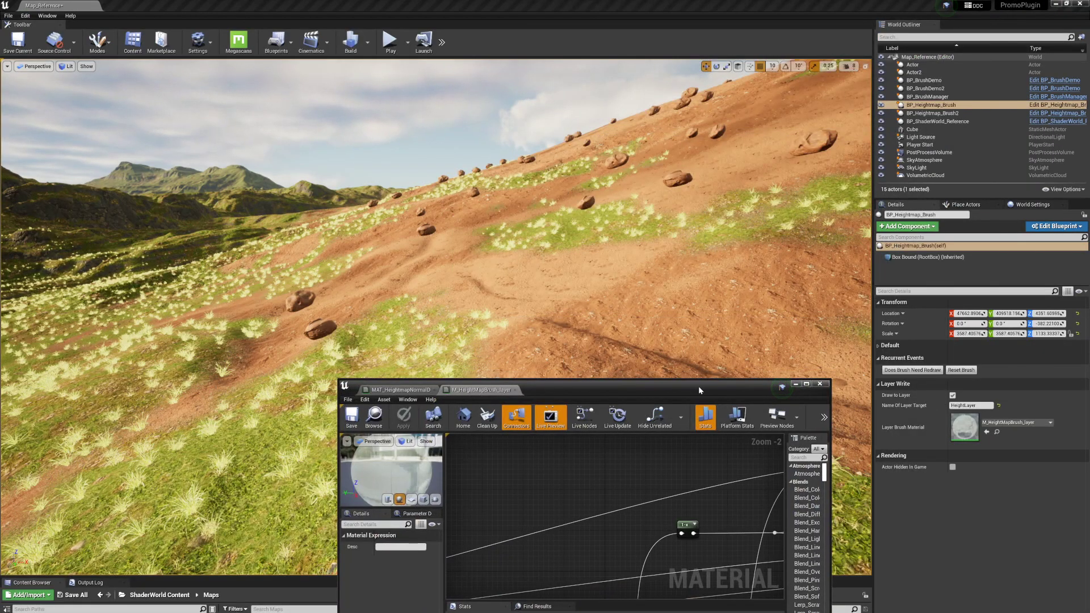
drag(698, 386, 531, 267)
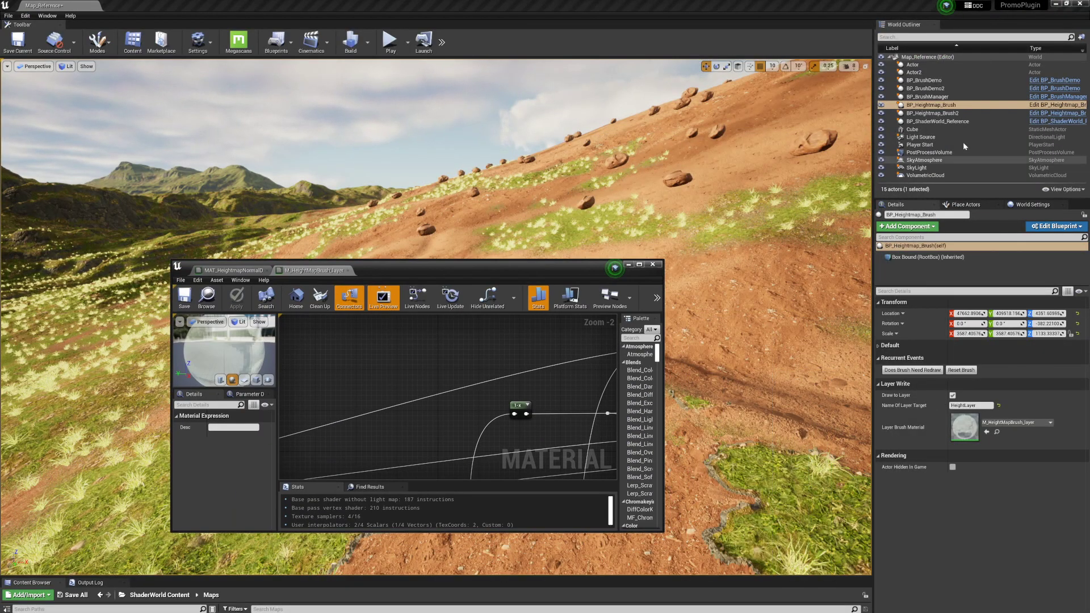
click(880, 346)
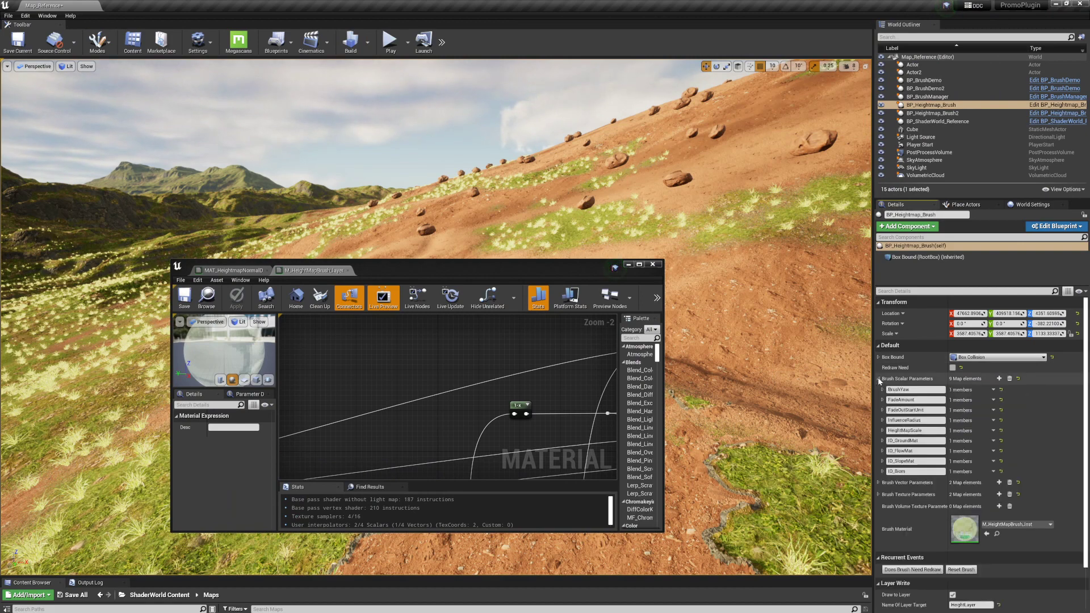
click(882, 472)
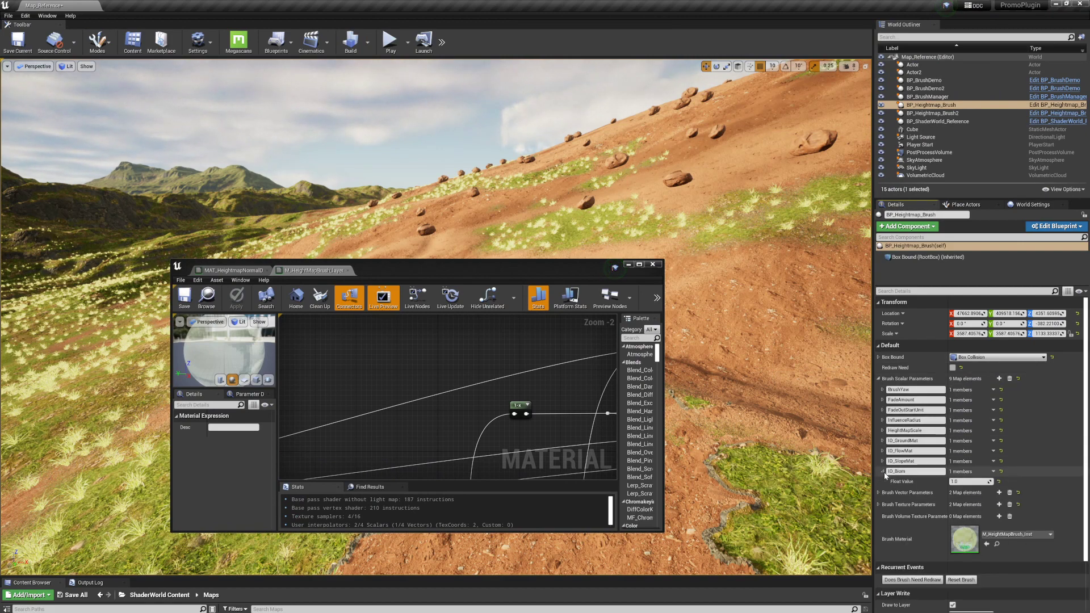
click(954, 482)
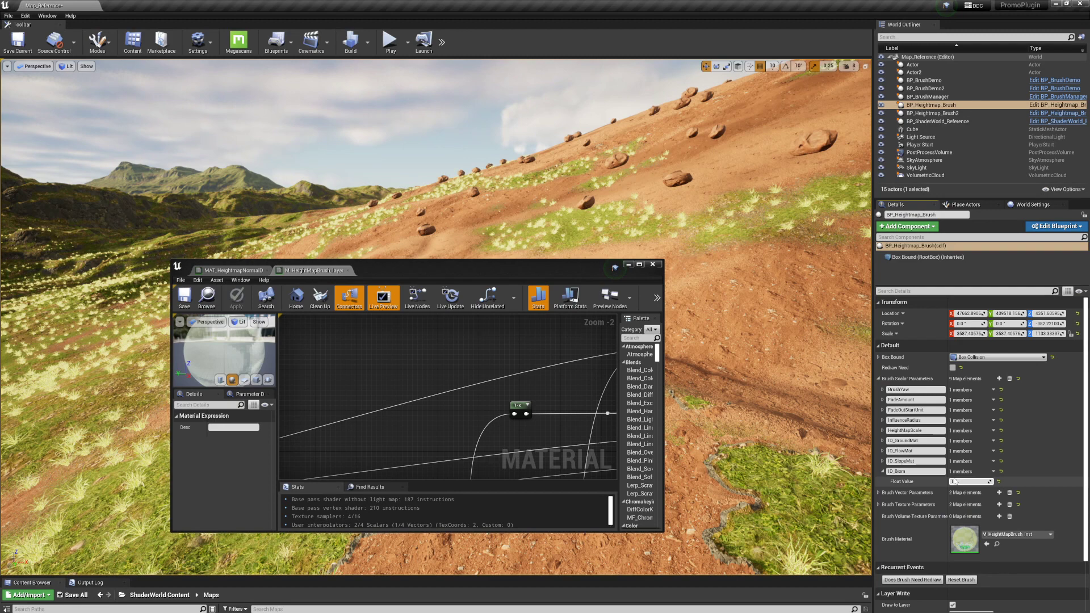
- Return the layer material to full size and follow the Ground, Slope and Biom ID groups to the material output
double_click(506, 263)
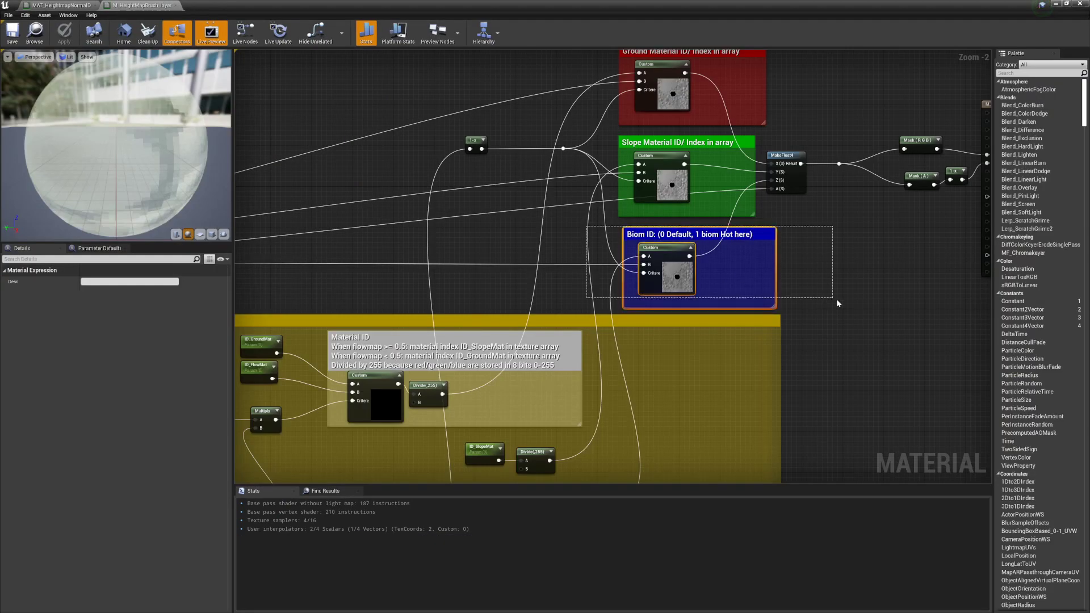
drag(836, 303, 834, 298)
right_drag(817, 154, 820, 203)
drag(577, 90, 715, 161)
drag(593, 183, 708, 250)
drag(591, 247, 858, 349)
right_drag(858, 343, 734, 336)
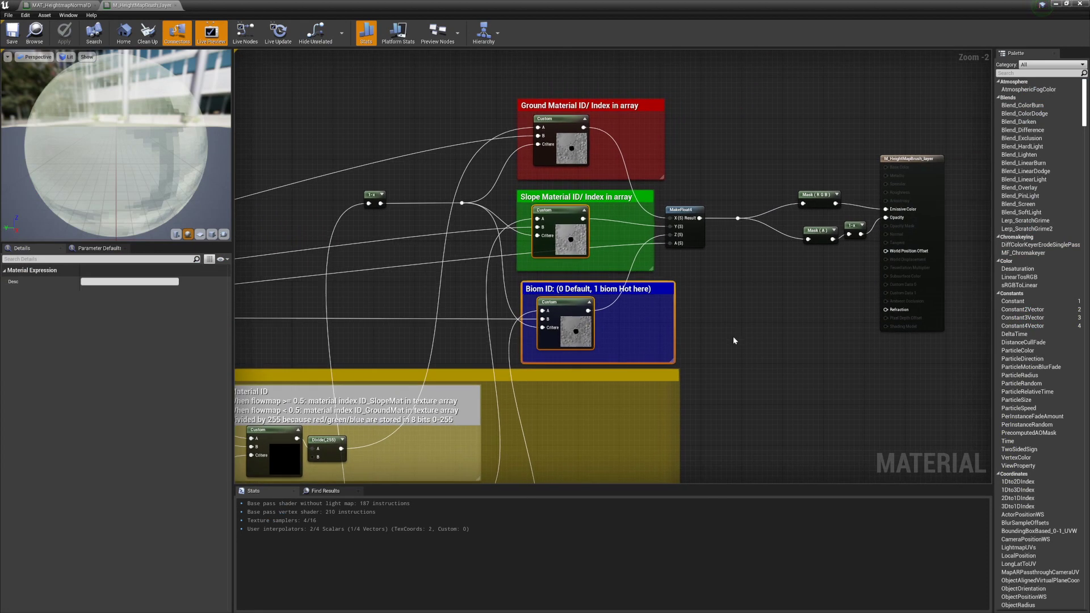
- Select the Biom ID comment group with its Custom node and trace its input back to the ID_Biom parameter
click(734, 336)
drag(489, 288, 707, 352)
right_drag(707, 352, 796, 333)
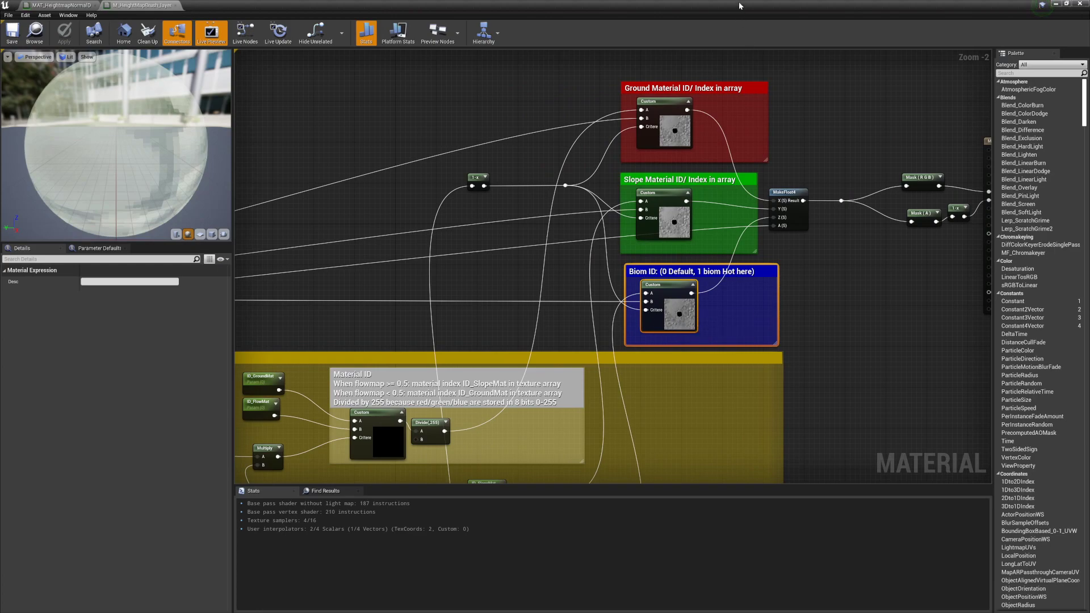
drag(739, 6, 523, 302)
double_click(524, 302)
right_drag(541, 308, 653, 173)
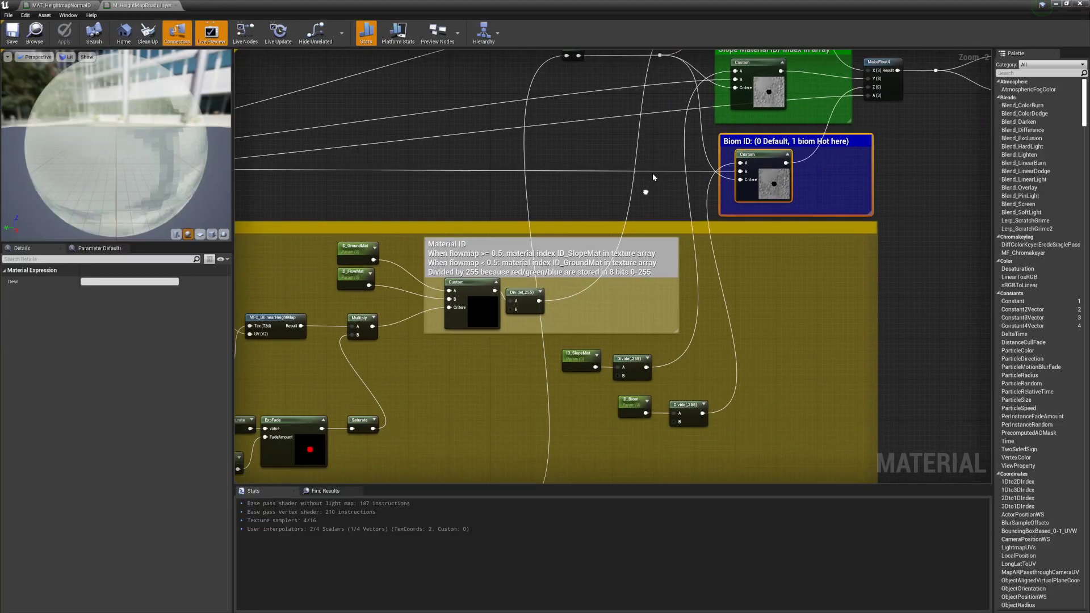
click(639, 387)
- Uncover the level, select BP_ShaderWorld_Reference and expand entry 1 of its Spawnables array
drag(815, 3, 642, 379)
click(787, 376)
right_drag(668, 309, 795, 288)
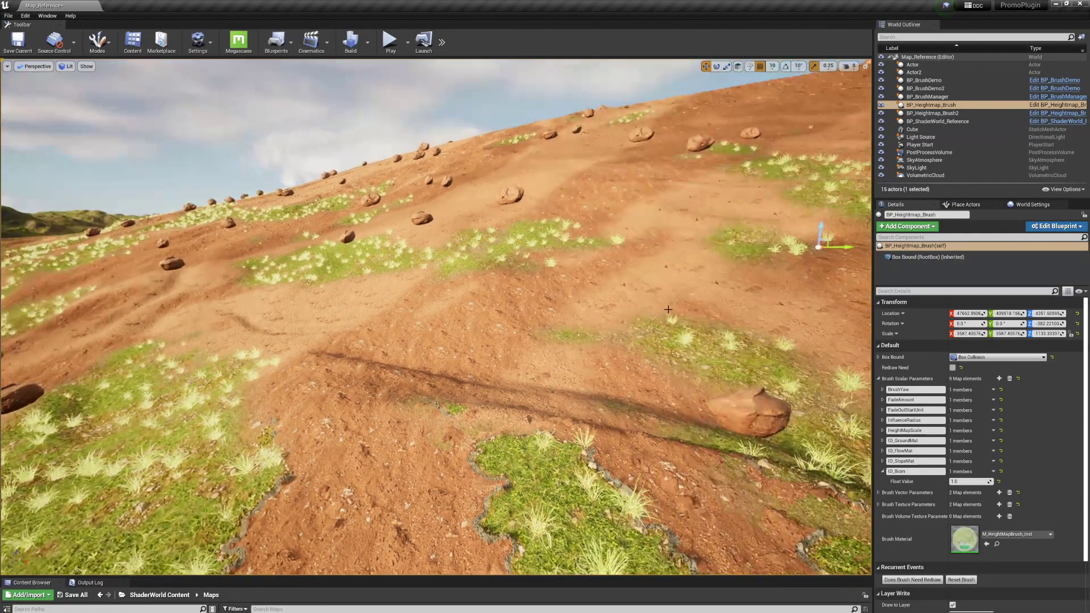
click(937, 121)
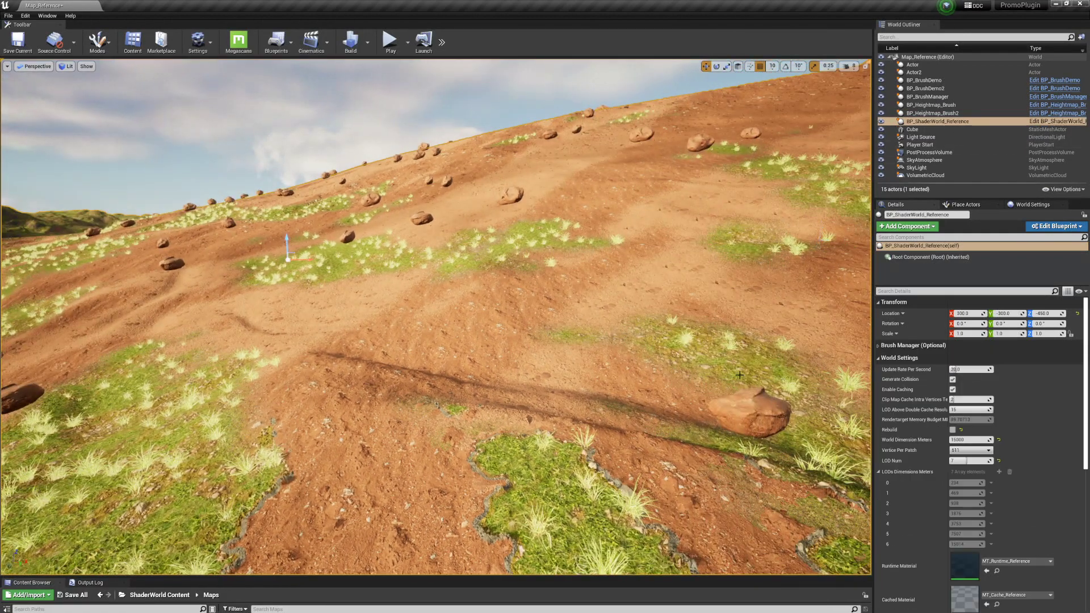
click(899, 370)
click(878, 392)
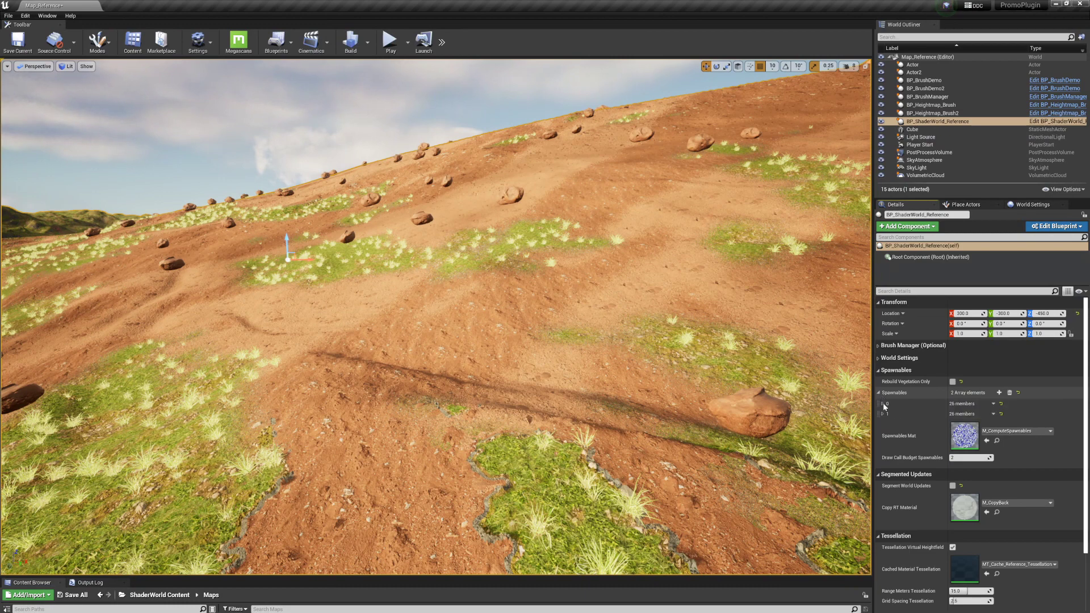
click(882, 414)
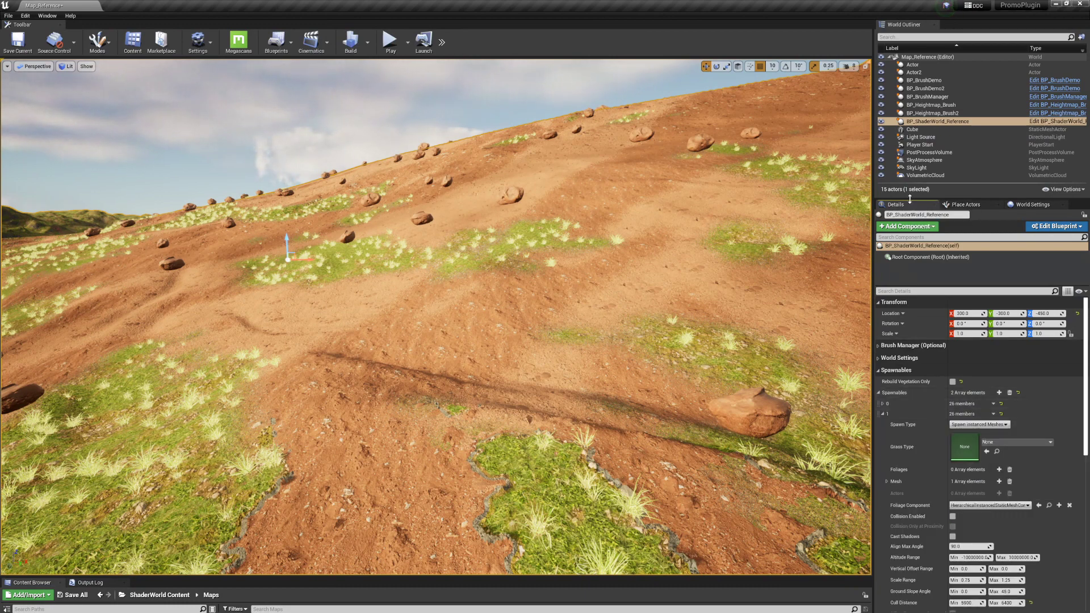
- Enlarge the actor's details area and inspect the meshes and custom material settings of spawnable 0
drag(910, 198, 909, 107)
scroll(886, 272, down, 3)
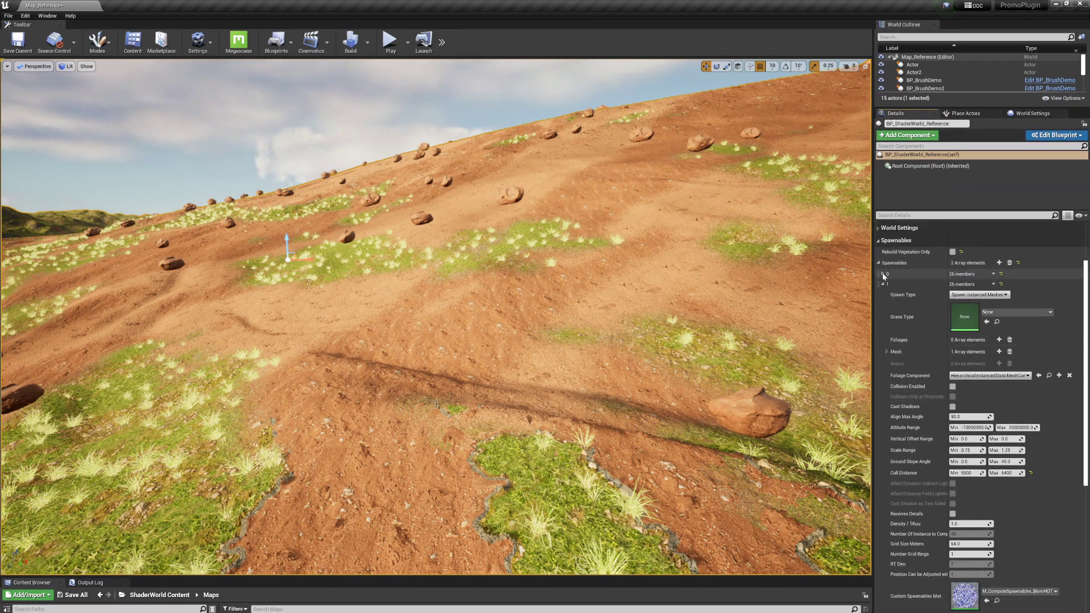
click(883, 274)
scroll(897, 321, down, 2)
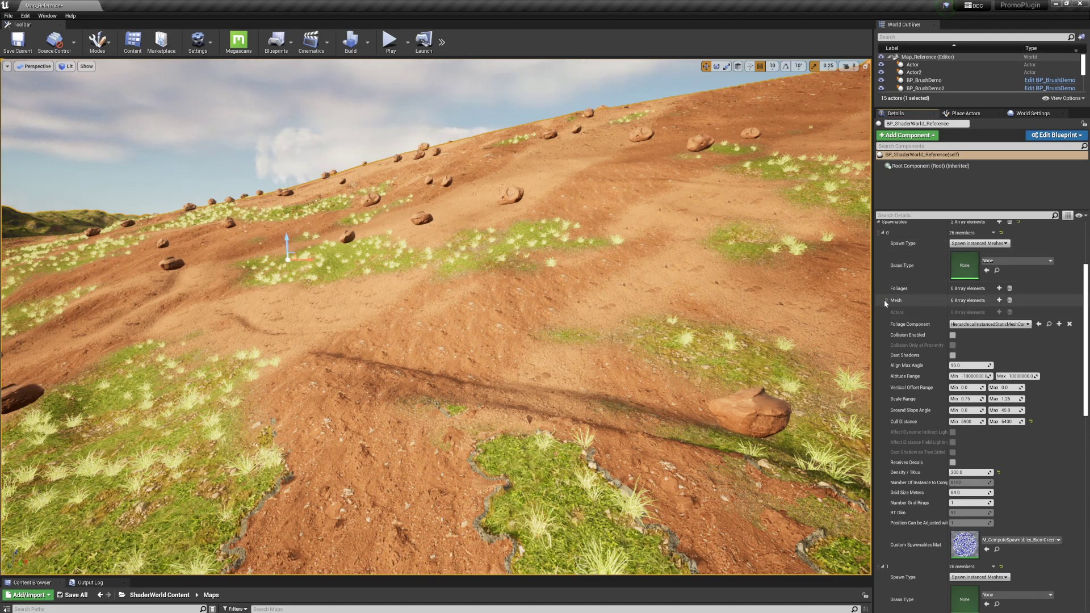
click(887, 300)
click(886, 300)
scroll(908, 341, down, 2)
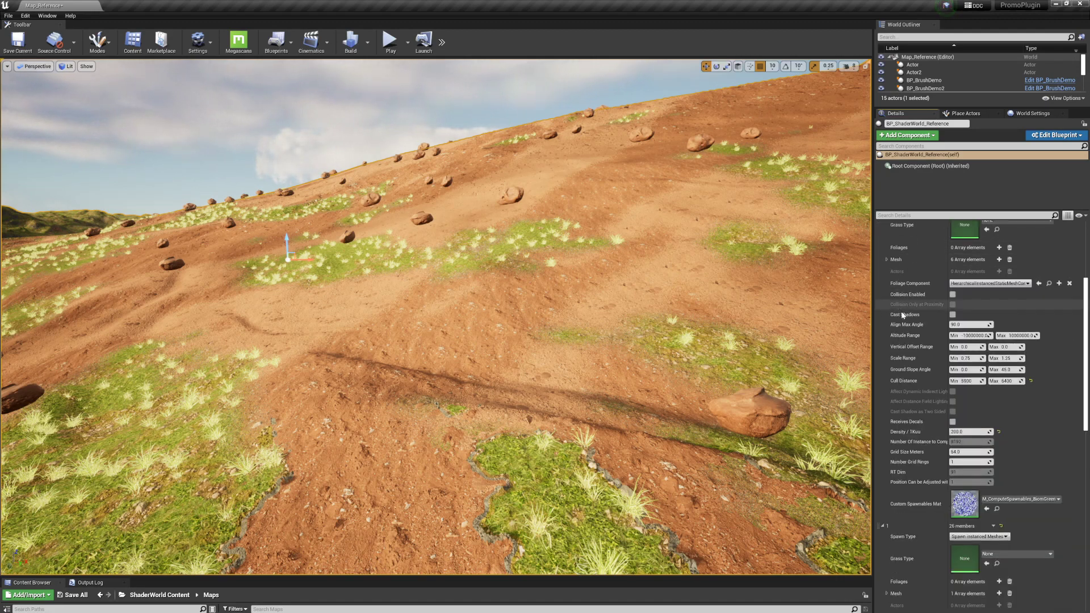
- Open spawnable 0's M_ComputeSpawnables_BiomGreen material and select its "Biom green is ID 0" comment group, then uncover the level
double_click(975, 502)
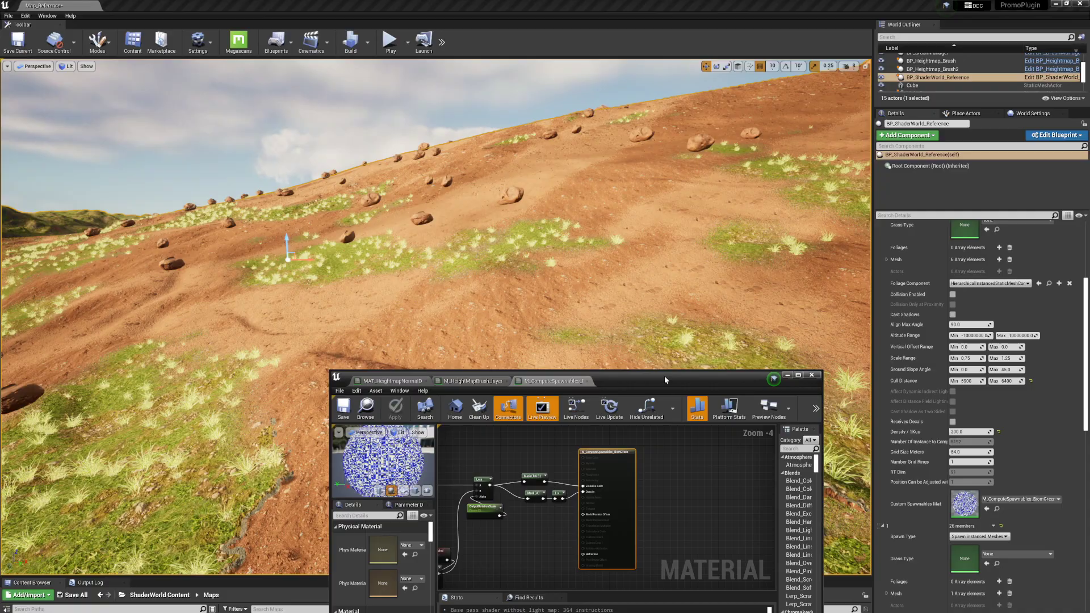
double_click(635, 384)
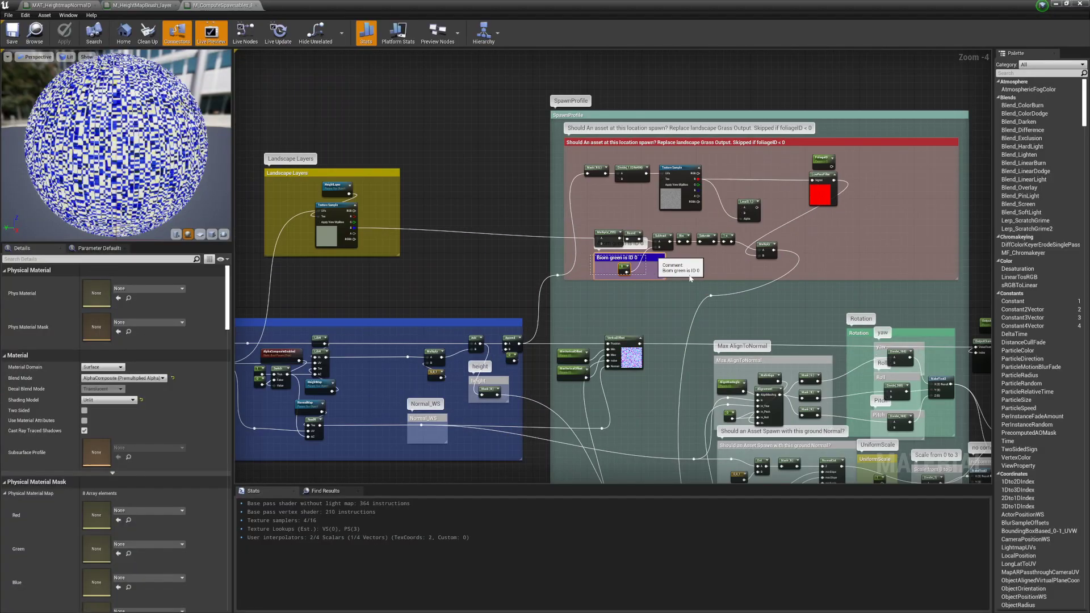
drag(689, 276, 698, 279)
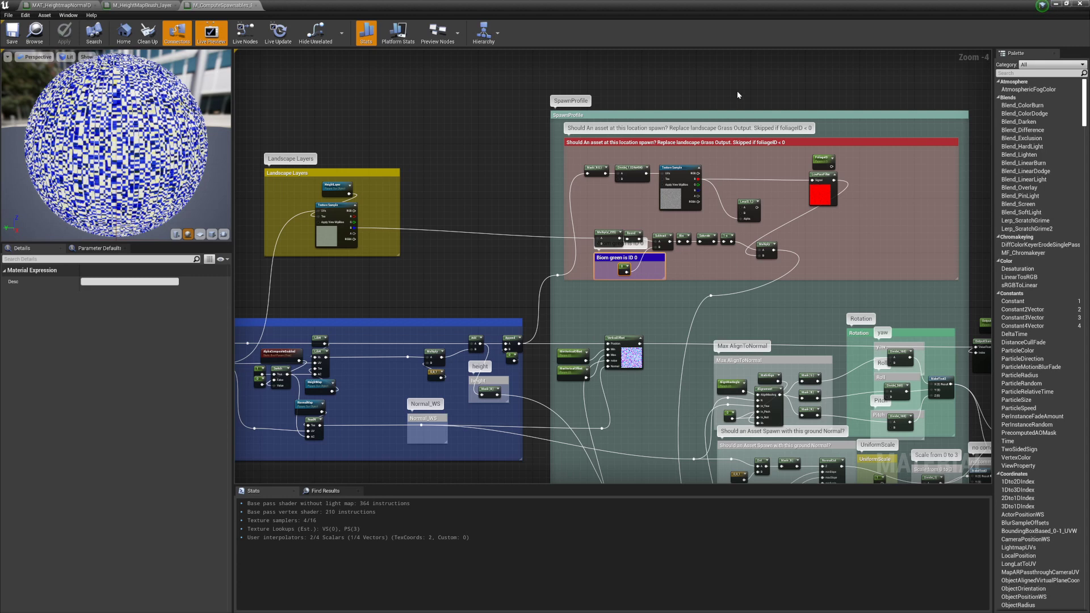
drag(775, 5, 340, 92)
click(558, 89)
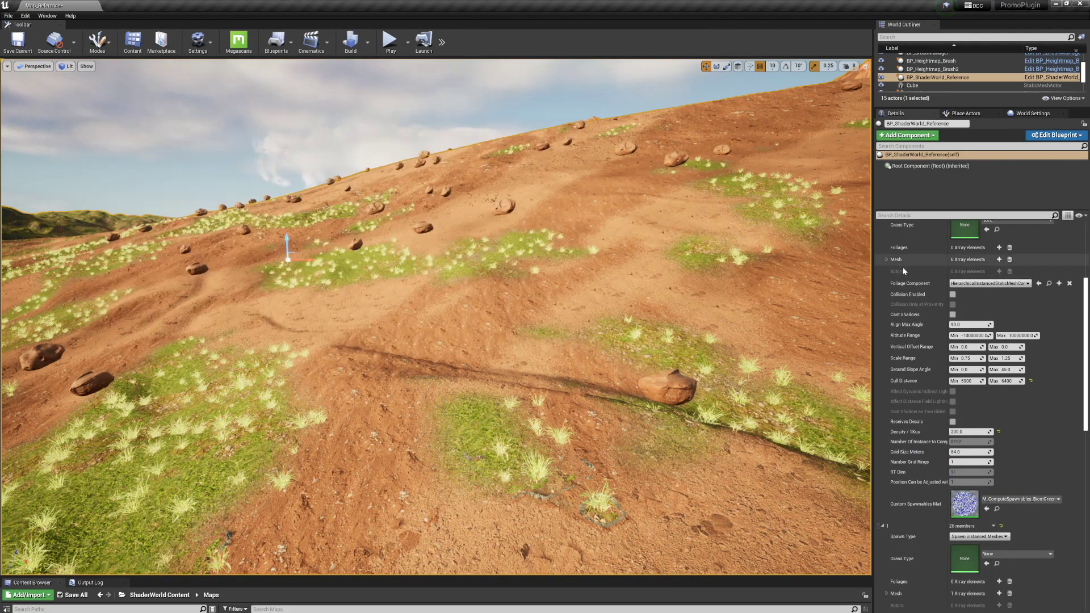
- Collapse spawnable 0 and inspect the mesh list and settings of spawnable 1
scroll(902, 267, up, 5)
click(882, 301)
click(883, 303)
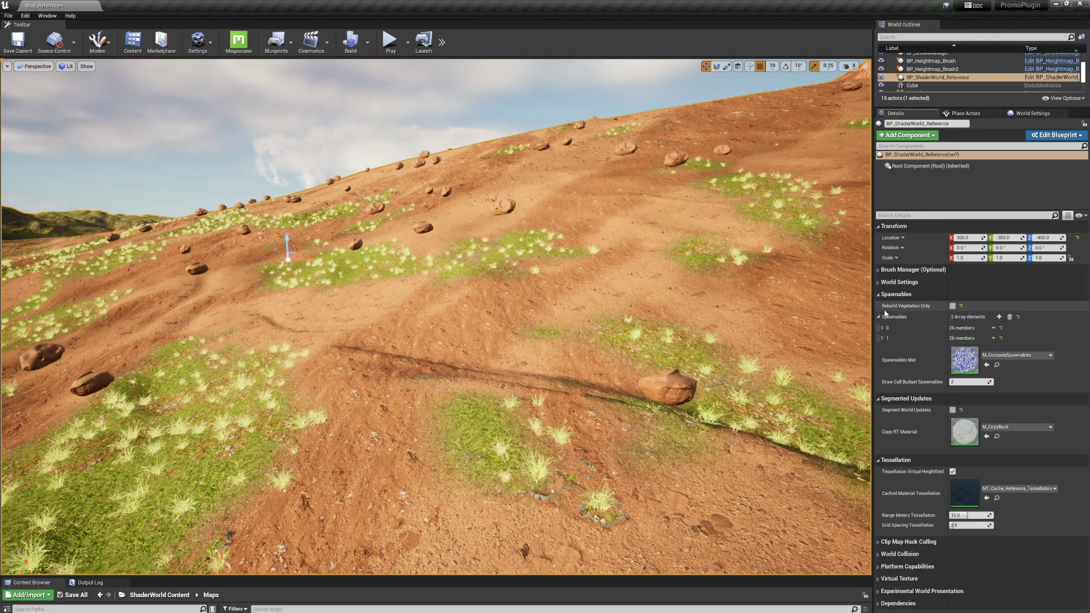
click(883, 302)
scroll(931, 361, down, 2)
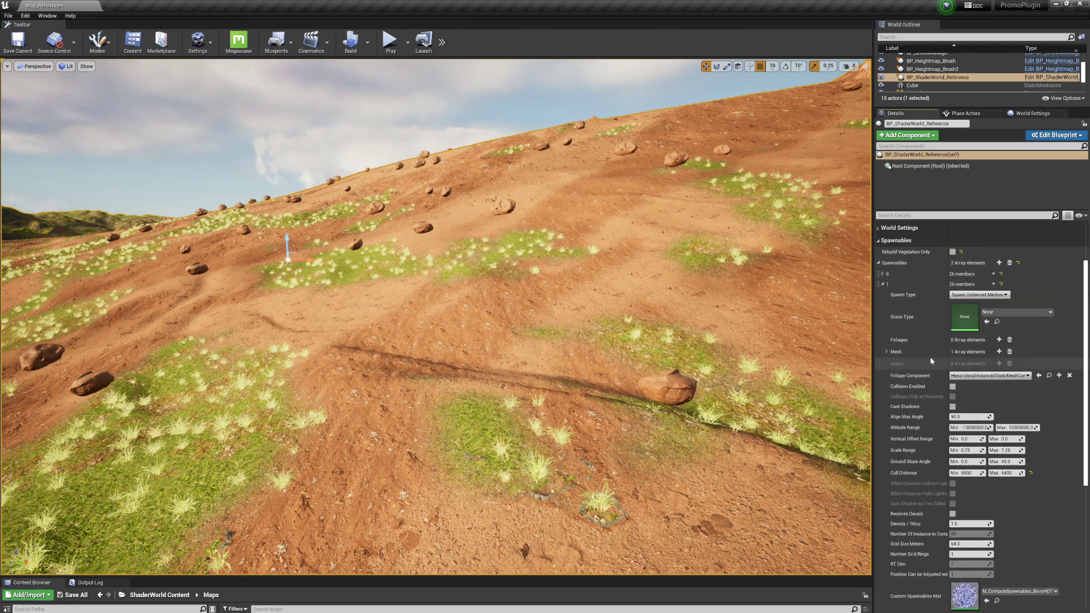
click(887, 352)
click(887, 353)
scroll(888, 353, down, 3)
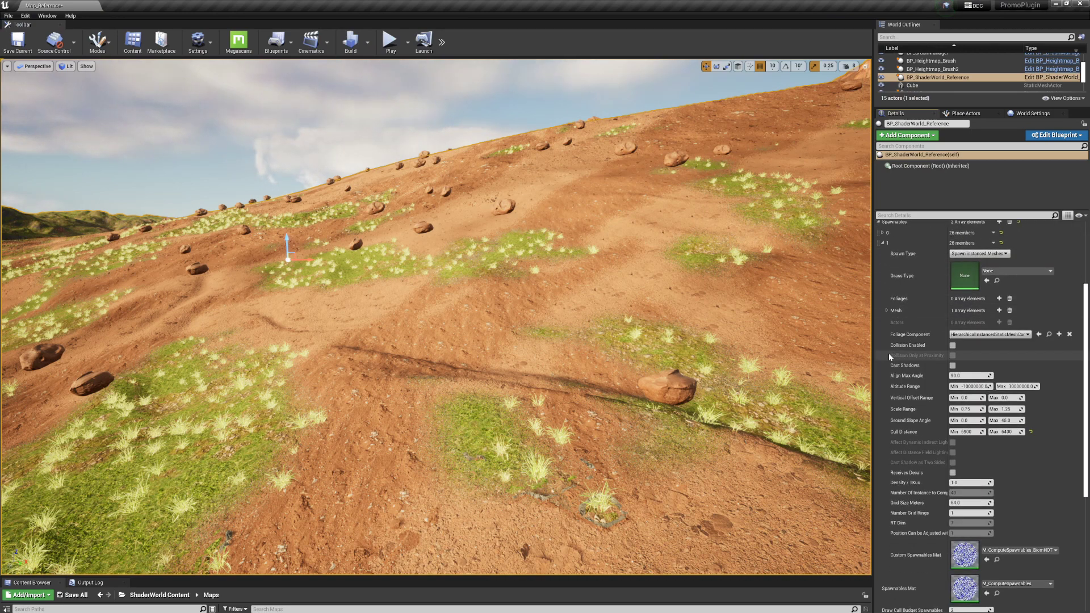
- Open spawnable 1's M_ComputeSpawnables_BiomHOT material at full size and select its "Biom HOT is ID 1" comment group
double_click(965, 552)
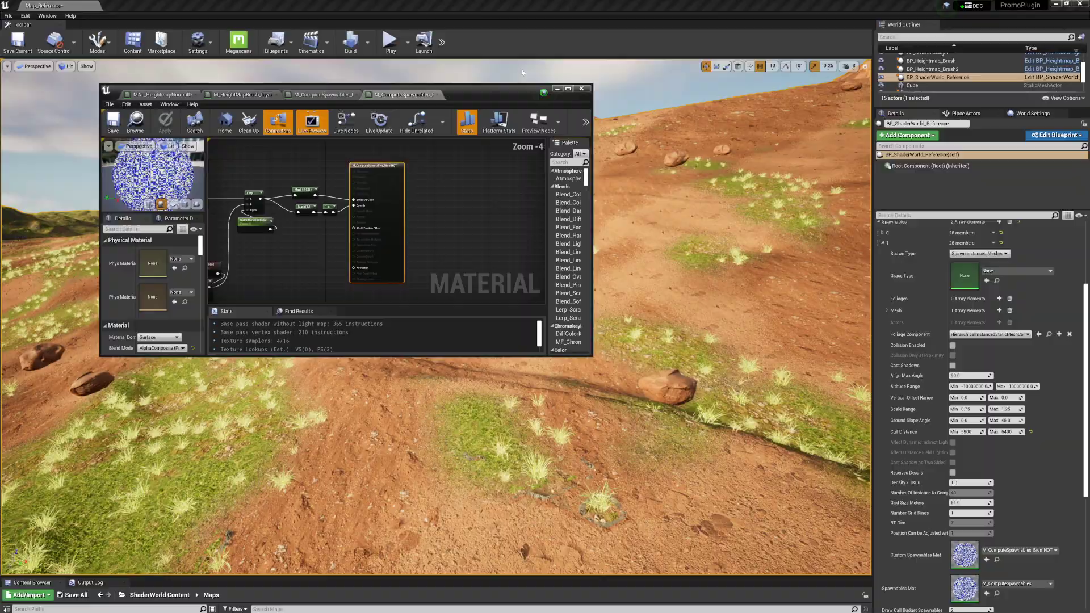
click(569, 90)
scroll(397, 176, up, 5)
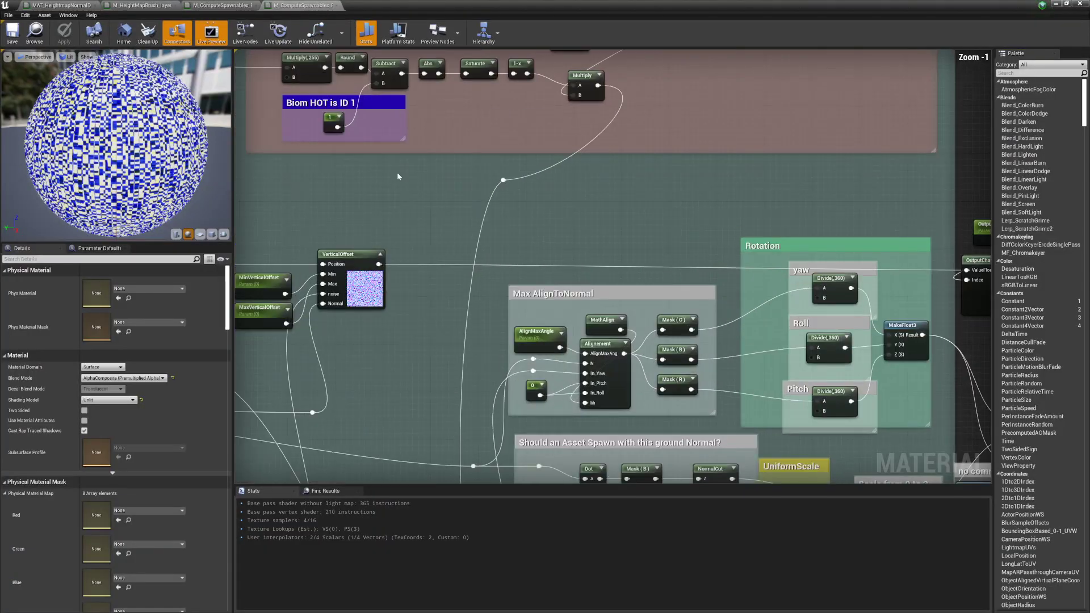
click(390, 101)
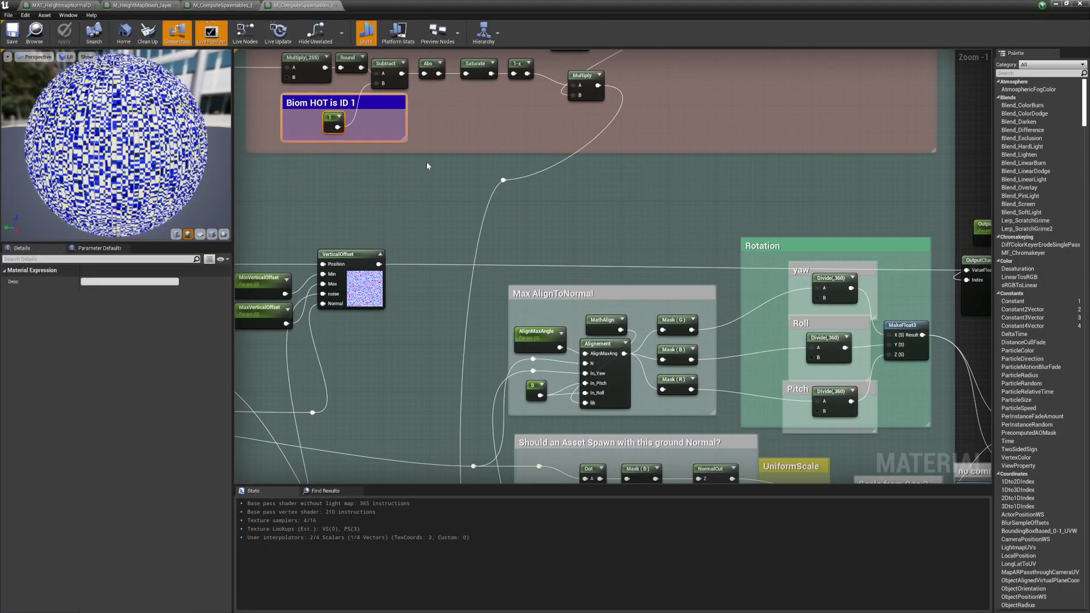
right_drag(427, 164, 562, 180)
scroll(534, 245, down, 2)
right_drag(536, 244, 550, 326)
- Uncover the level, approach the rocks on the red slope and enable Cast Shadows for spawnable 1
drag(694, 5, 490, 309)
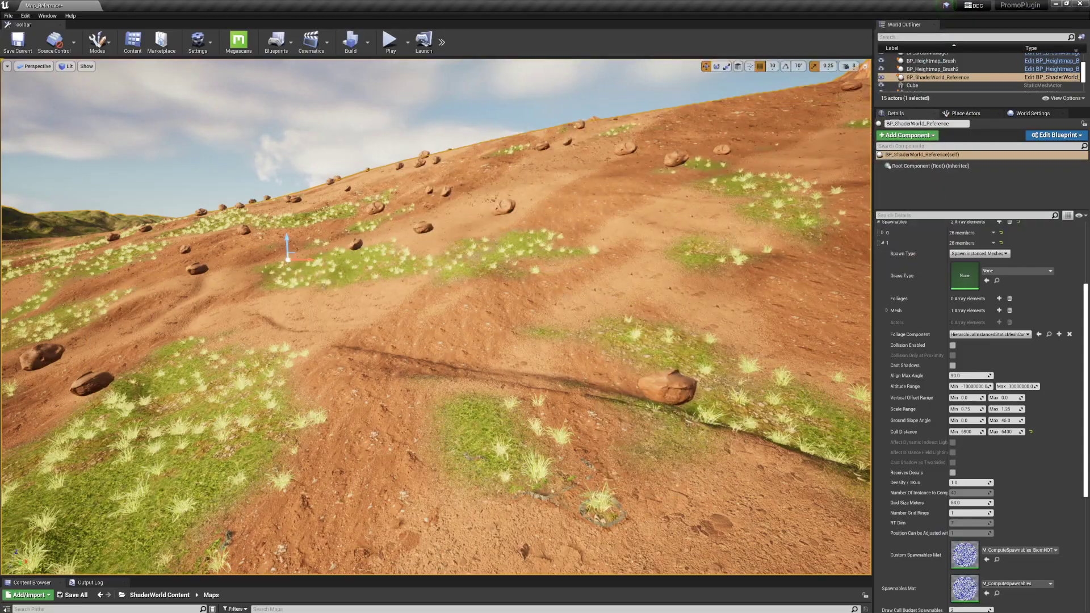
right_drag(436, 317, 392, 346)
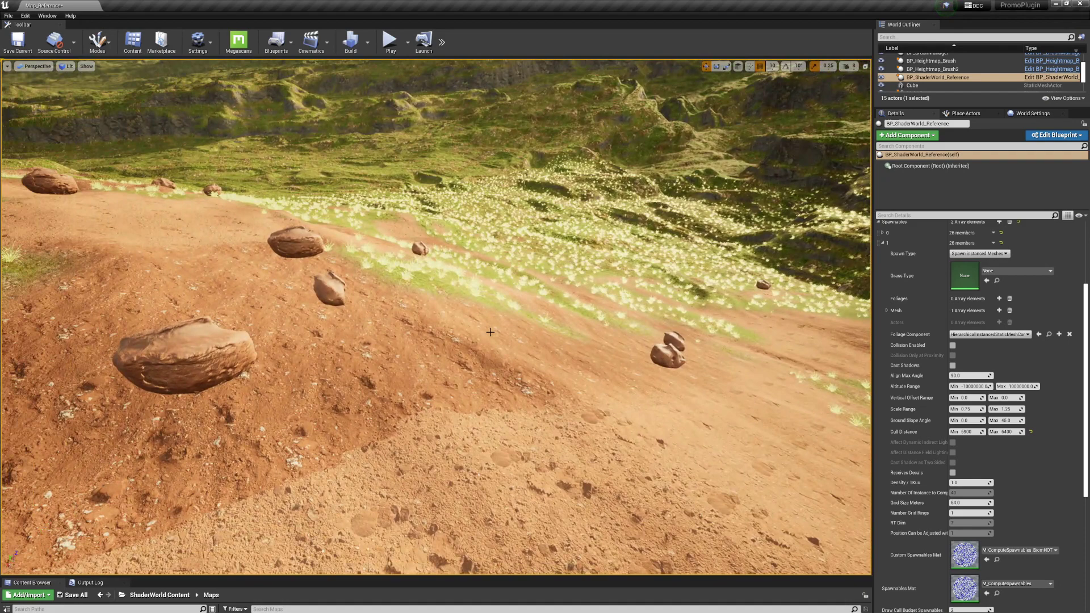
scroll(899, 433, up, 2)
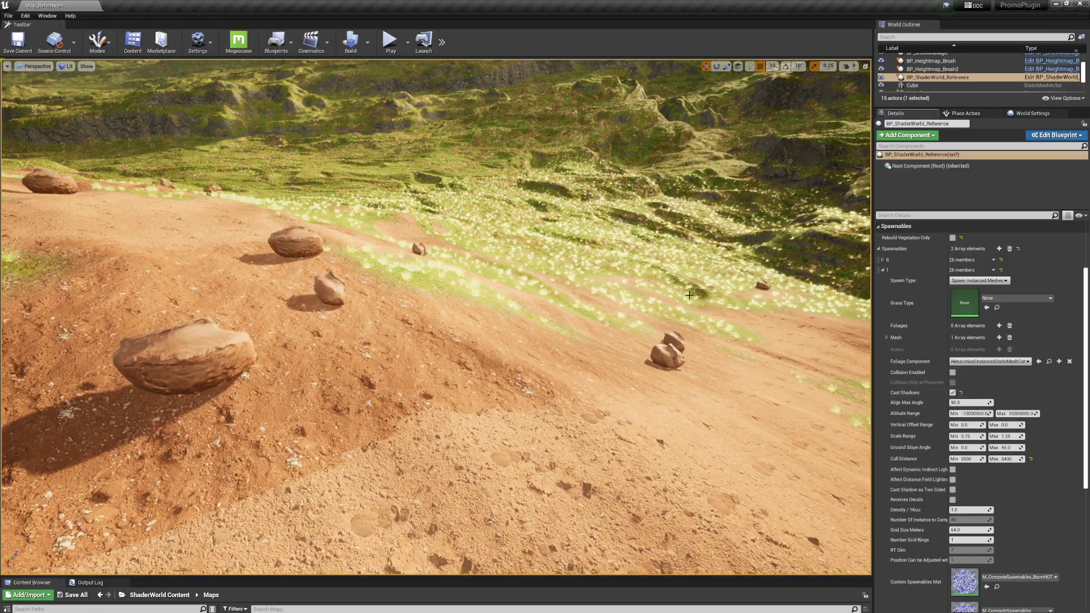
- View the landscape from above and select BP_Heightmap_Brush followed by BP_Heightmap_Brush2 to compare their areas
right_drag(577, 275, 783, 277)
right_drag(542, 219, 542, 209)
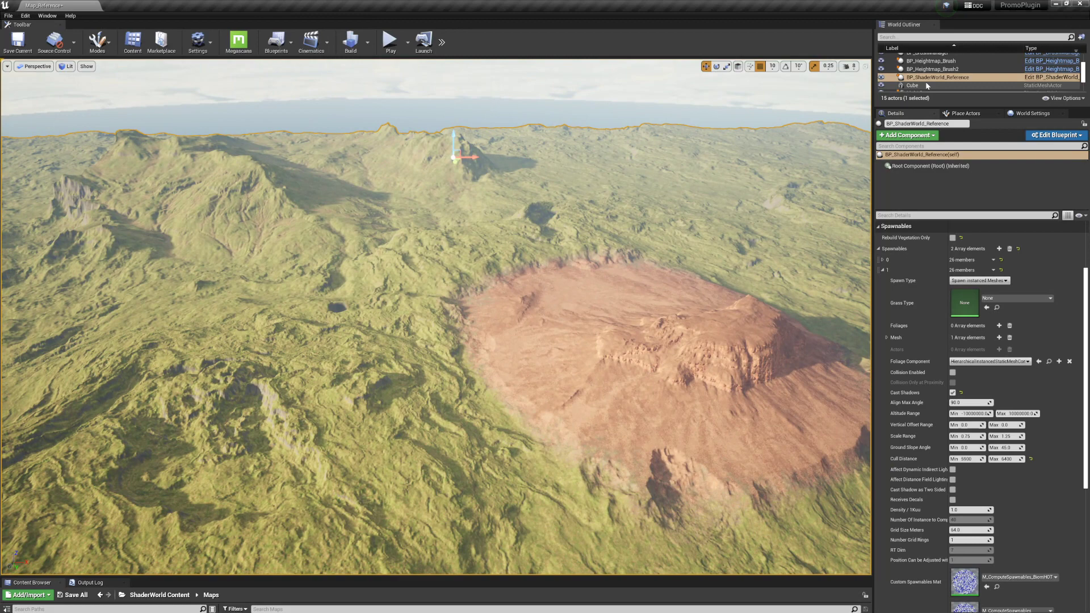
click(931, 61)
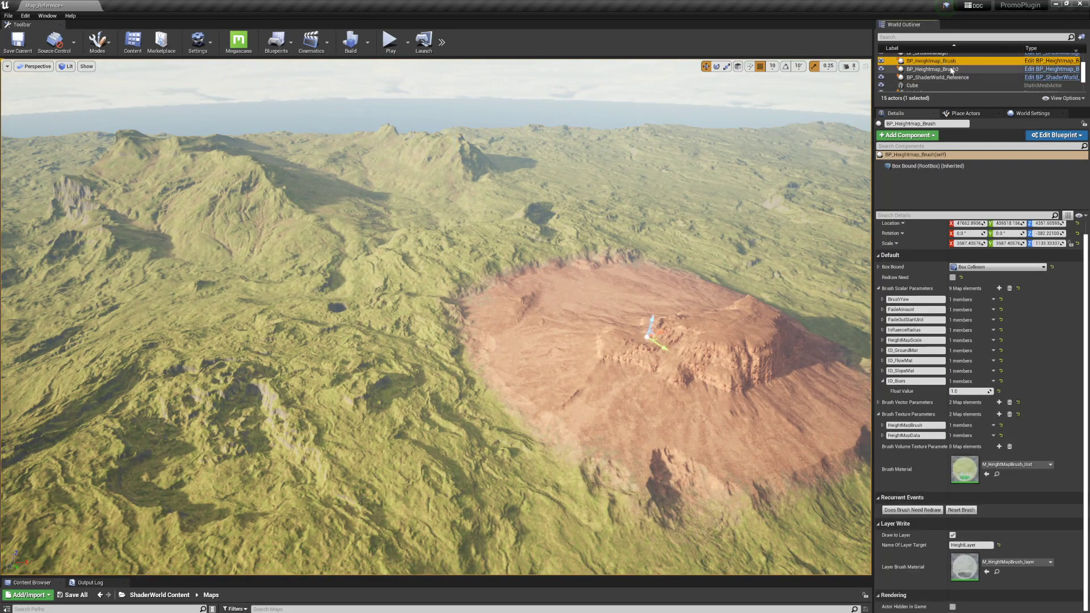
click(952, 69)
mouse_move(327, 205)
mouse_down()
mouse_move(261, 177)
mouse_move(346, 215)
mouse_move(291, 235)
mouse_move(315, 231)
mouse_up()
mouse_move(315, 231)
right_down()
mouse_move(230, 209)
mouse_move(340, 267)
mouse_move(314, 257)
right_up()
key(w)
mouse_move(313, 257)
mouse_down()
mouse_move(309, 202)
mouse_move(307, 233)
mouse_move(279, 207)
mouse_up()
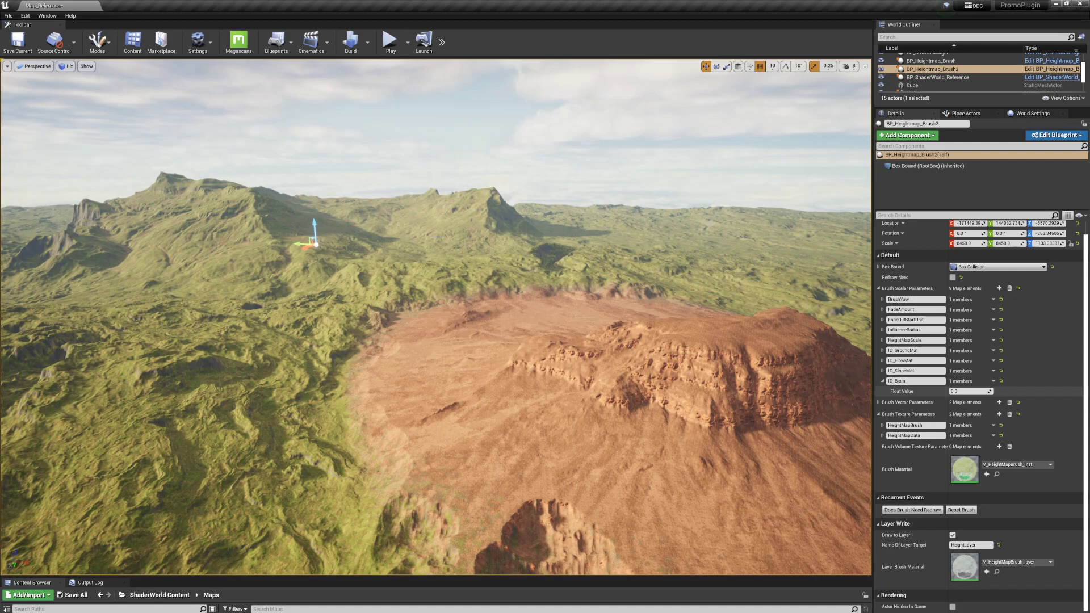
- Approach BP_Heightmap_Brush2's green mountain and open the Flow texture assigned to its HeightMapData parameter
right_drag(418, 287, 375, 266)
key(w)
key(w)
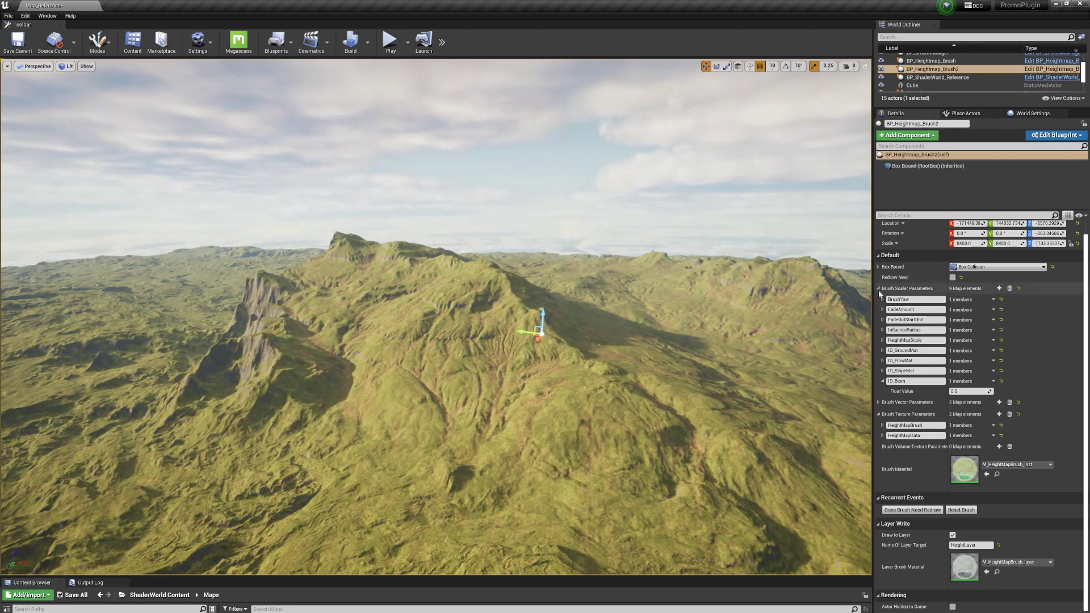
click(883, 436)
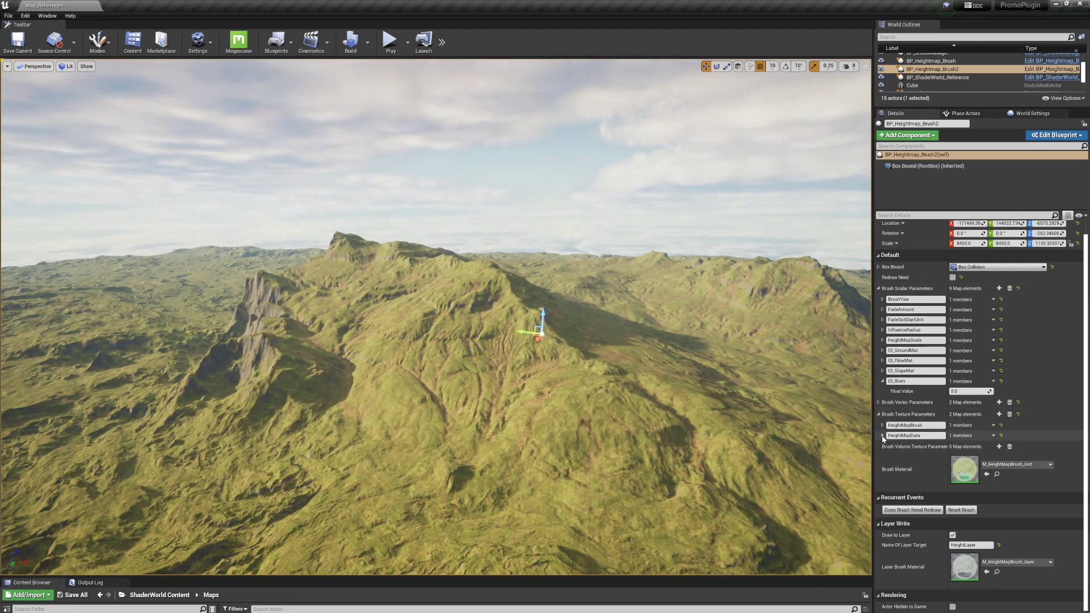
double_click(963, 457)
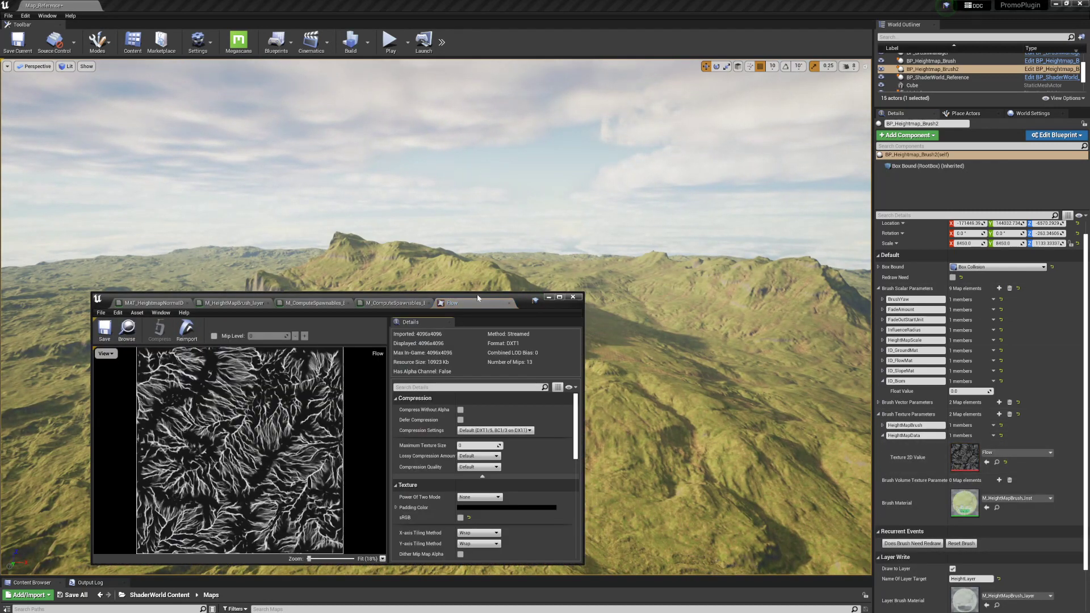
- Minimize the Flow texture editor and fly down close to the grassy, stony ground of the green terrain
mouse_move(477, 296)
mouse_down()
mouse_move(403, 375)
mouse_move(728, 169)
mouse_move(478, 302)
mouse_up()
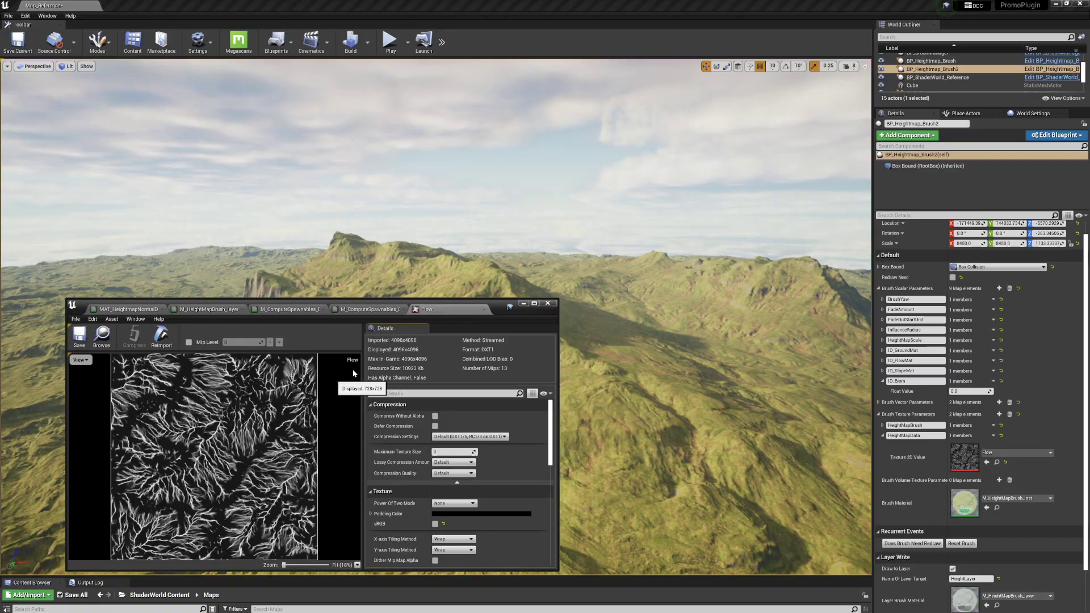
click(524, 304)
key(w)
right_drag(524, 303, 546, 368)
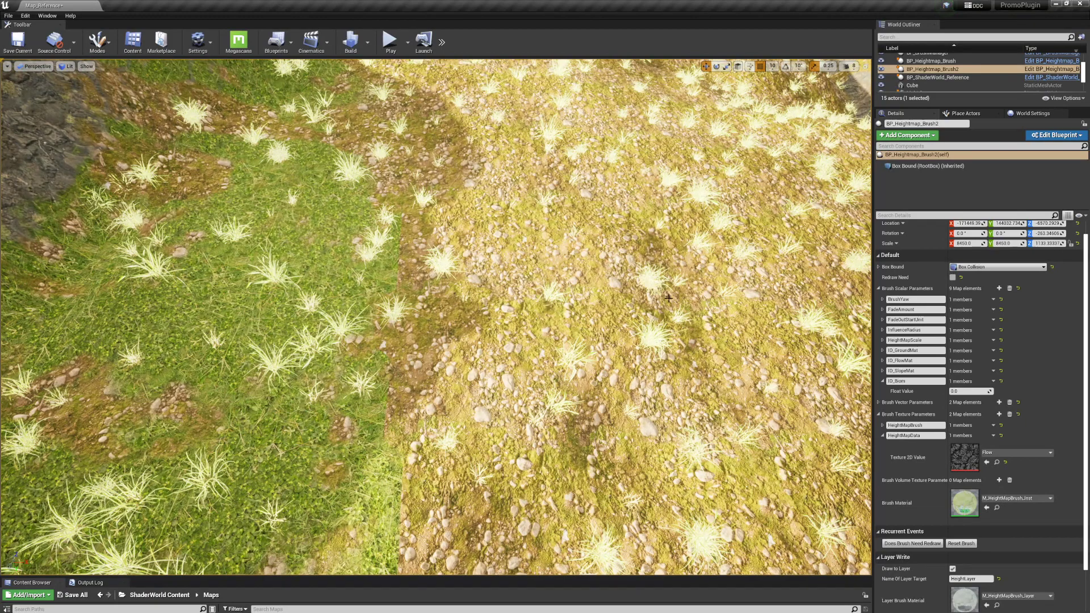
- Examine the grey rock slope amid the grass and expand BP_Heightmap_Brush2's ID_SlopeMat parameter
right_drag(272, 301, 244, 275)
right_drag(481, 301, 392, 289)
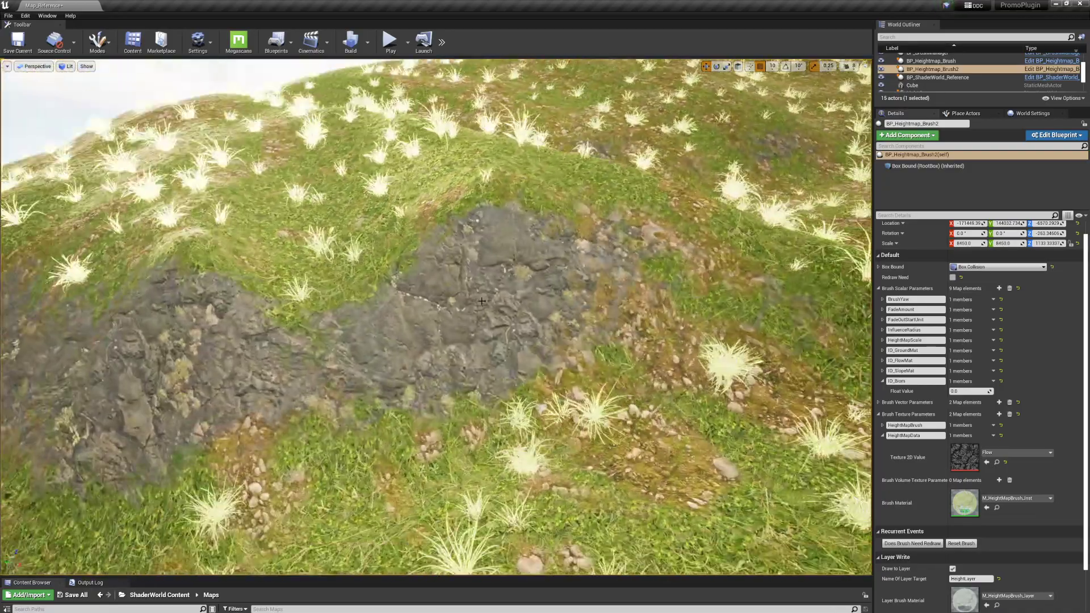
click(882, 371)
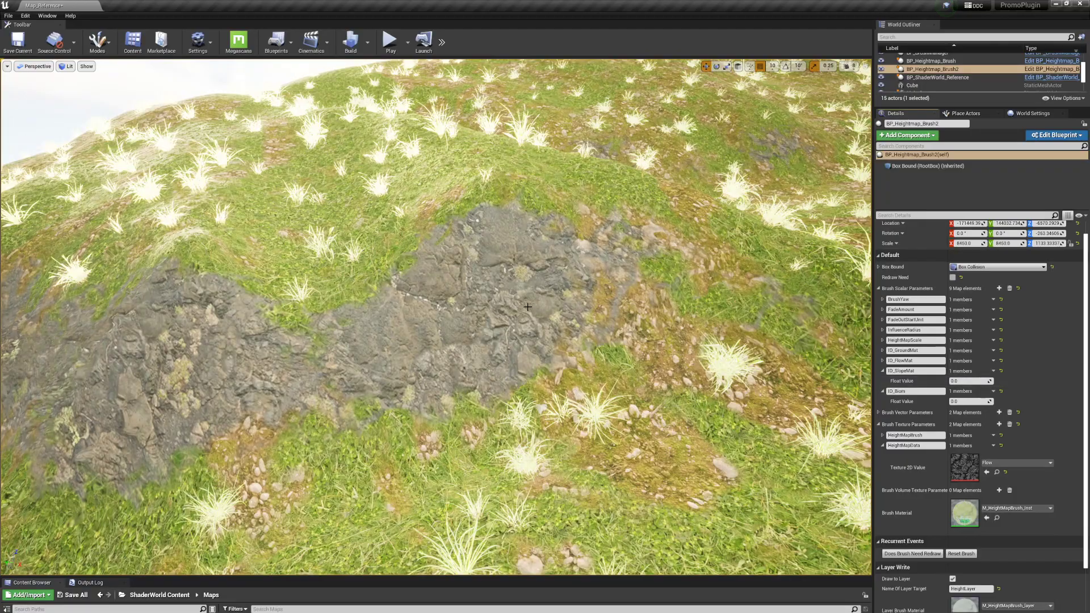
right_drag(527, 307, 453, 288)
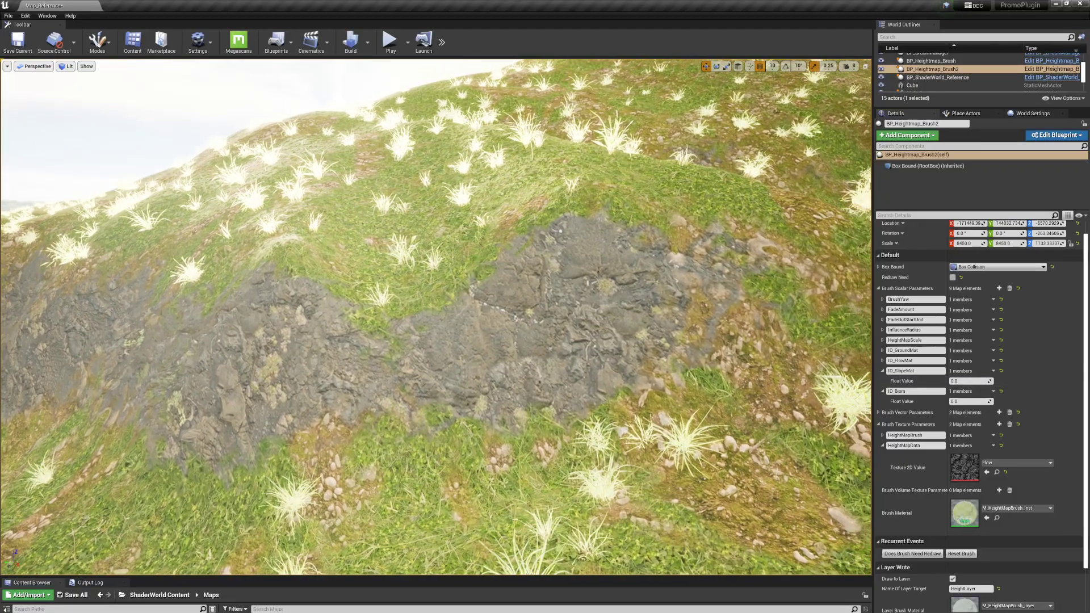
- Fly over to the red mesa and select BP_Heightmap_Brush to show its ID_SlopeMat and ID_Biom parameters
key(e)
right_drag(541, 311, 857, 216)
right_drag(538, 281, 528, 281)
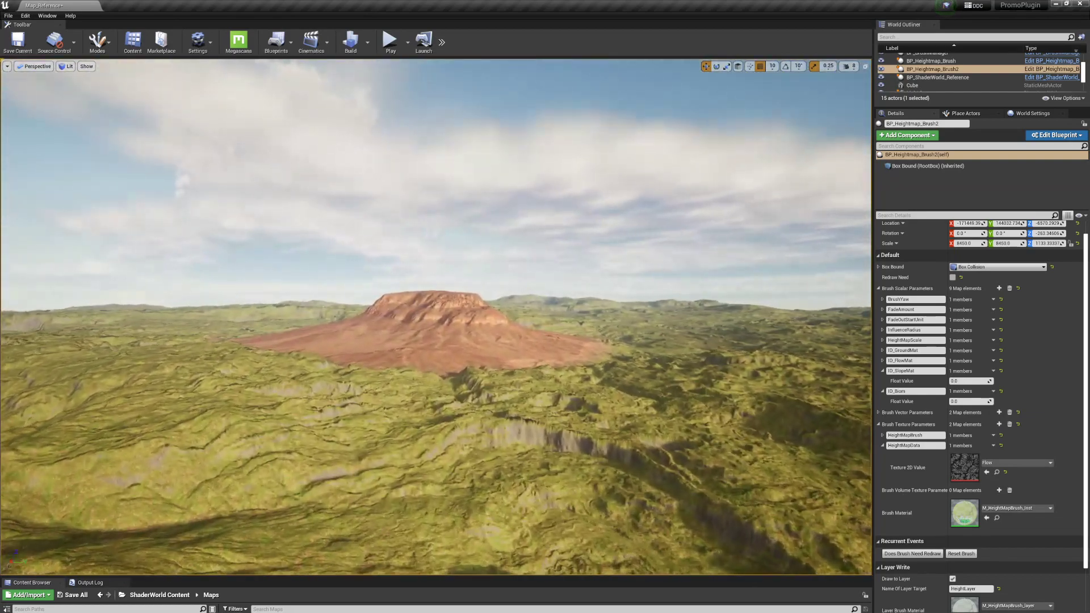
key(w)
right_drag(570, 191, 662, 254)
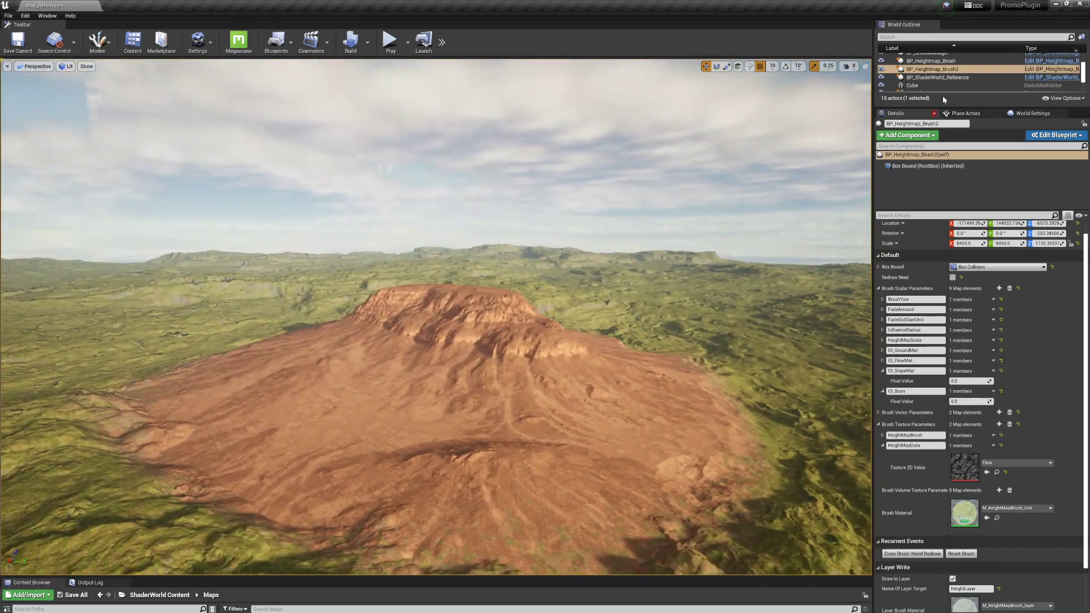
click(937, 61)
key(w)
right_drag(568, 255, 679, 272)
key(w)
key(a)
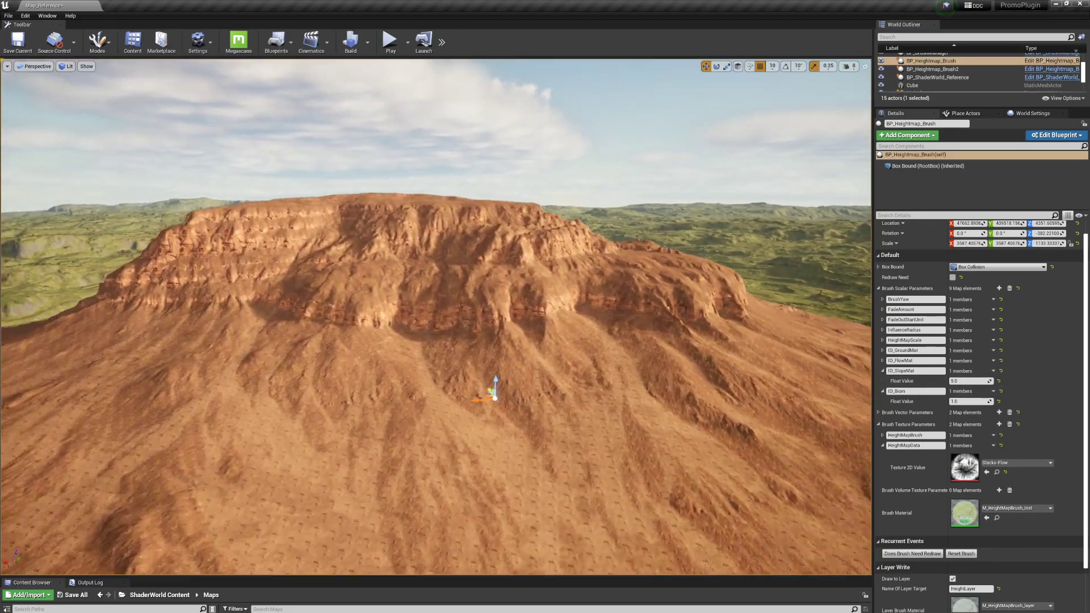
- Examine the red cliff material, the sandy slope and the scattered rocks on BP_Heightmap_Brush's mesa up close
key(w)
right_drag(436, 317, 500, 321)
key(w)
mouse_move(523, 284)
right_down()
mouse_move(502, 266)
mouse_move(545, 255)
mouse_move(536, 272)
right_up()
key(s)
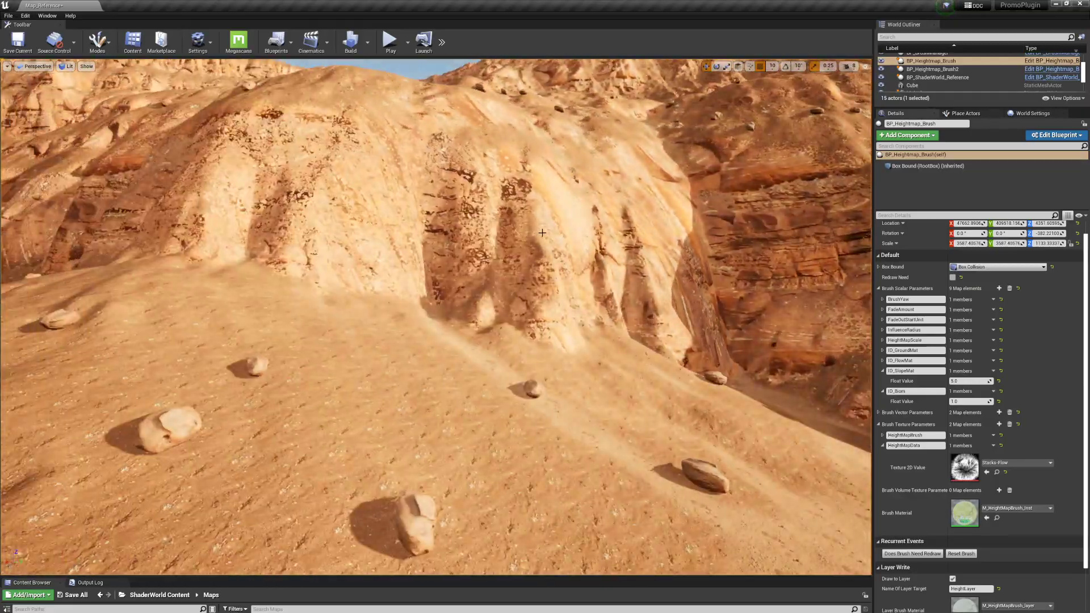
right_drag(543, 233, 534, 233)
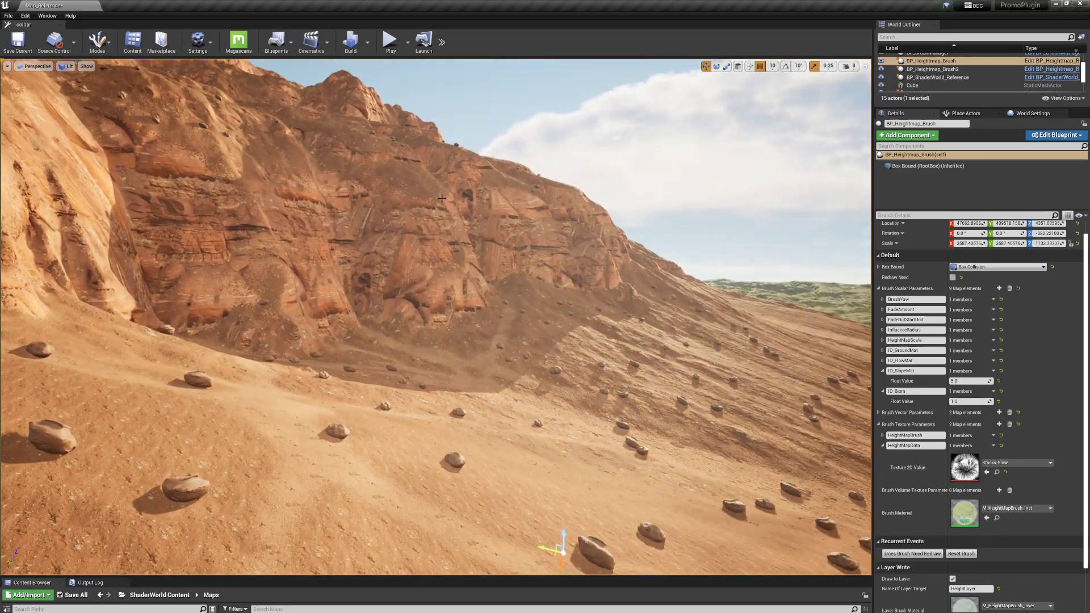
right_drag(441, 198, 458, 223)
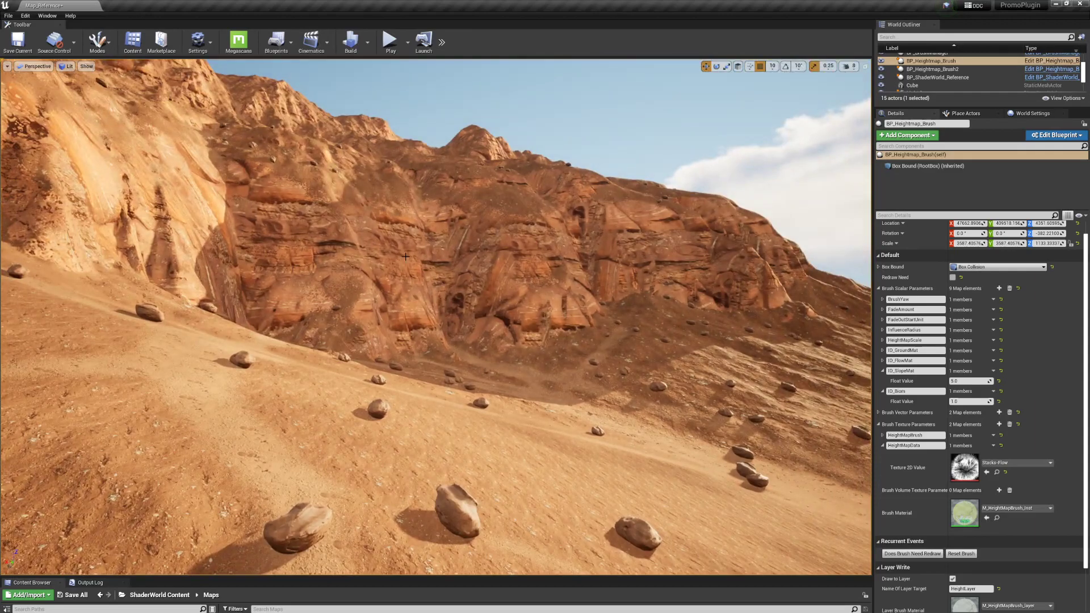
right_drag(406, 256, 579, 245)
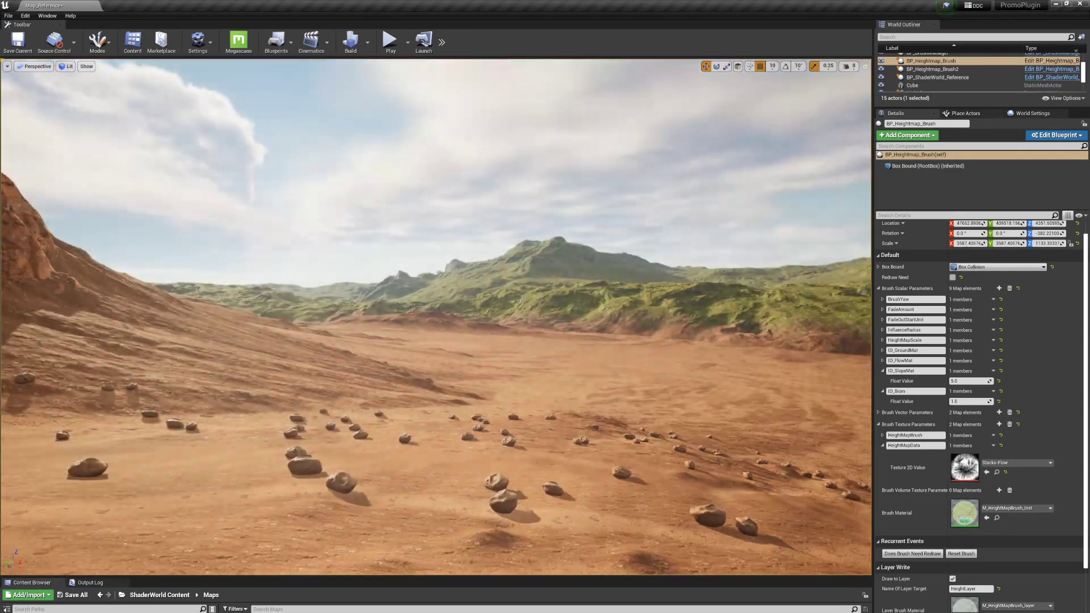
right_drag(464, 258, 490, 331)
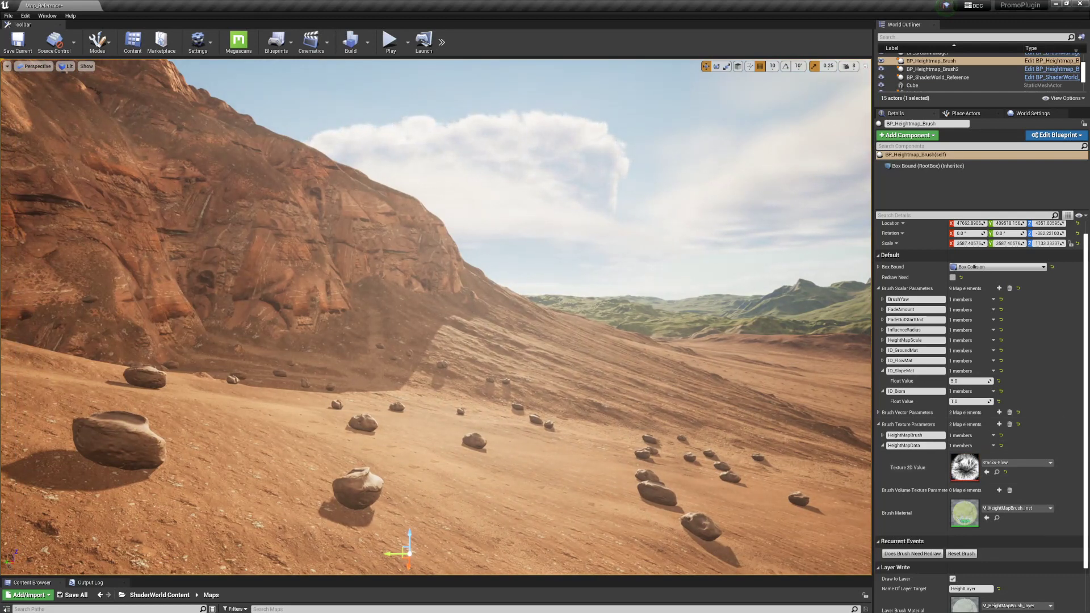
- Select BP_ShaderWorld_Reference, collapse its World Settings and enable Segment World Updates
click(937, 78)
click(897, 282)
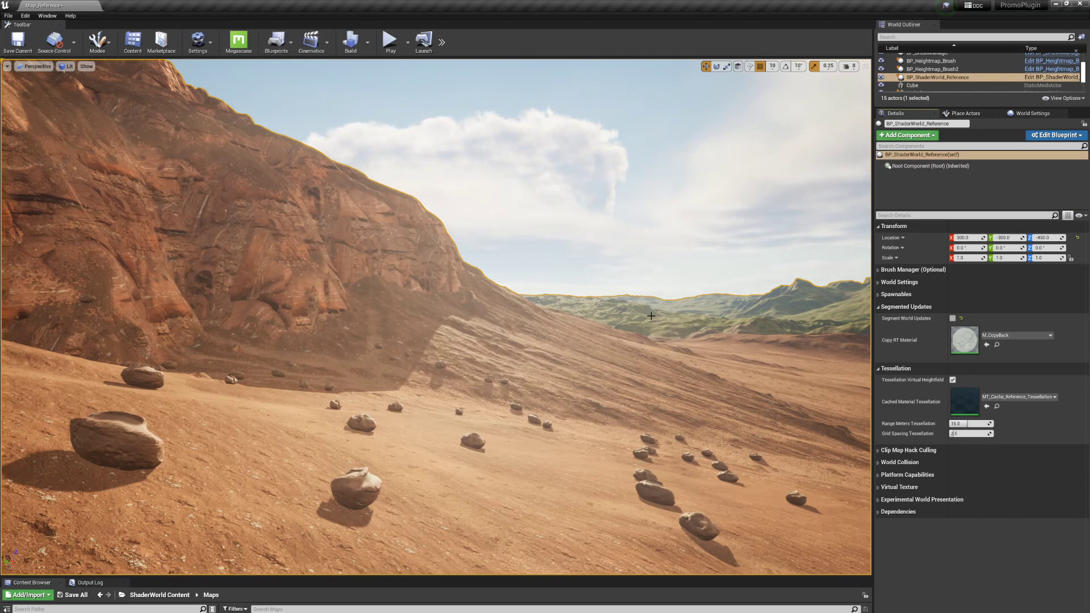
click(952, 318)
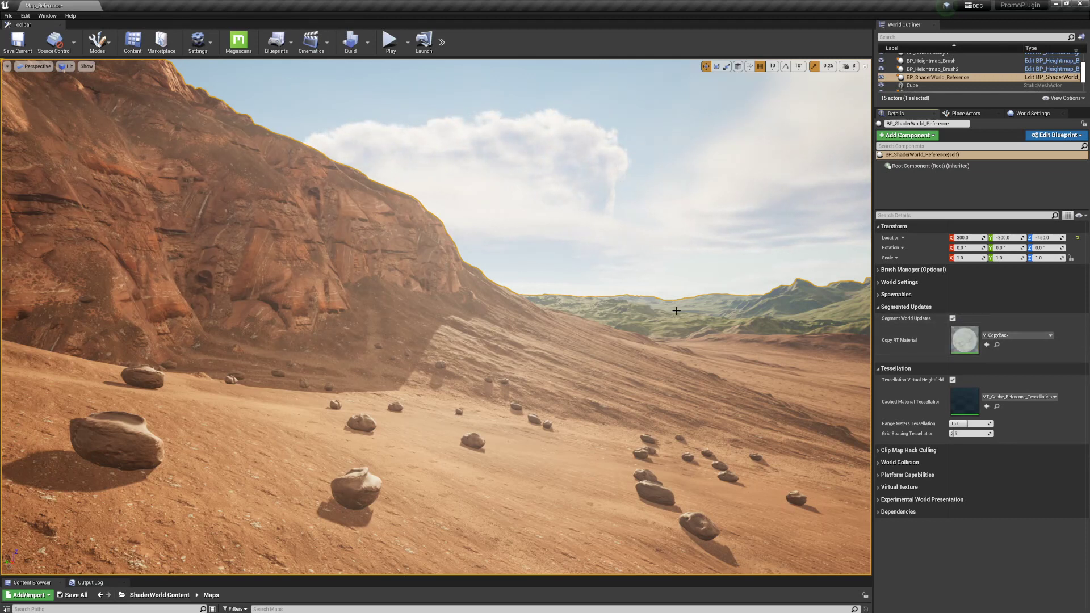
- Deselect the world actor and fly along the border between the green hills and the red terrain
click(695, 266)
key(w)
right_drag(695, 266, 857, 330)
key(w)
key(w)
key(w)
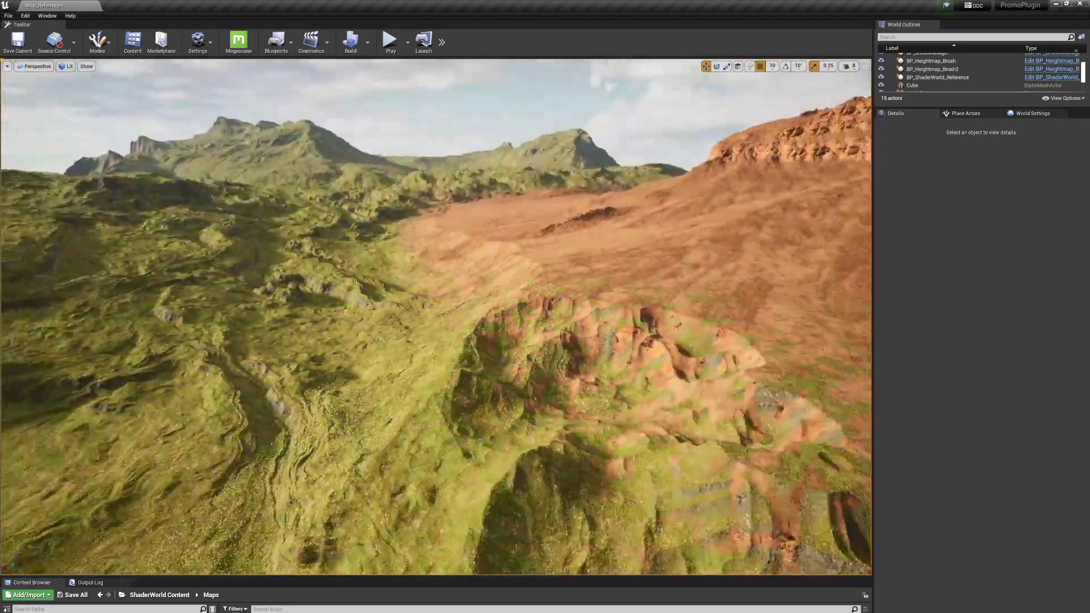
- Examine the transition zone where grass patches and rocks mix on the red ground
key(w)
right_drag(436, 331, 147, 333)
key(w)
key(w)
key(w)
key(s)
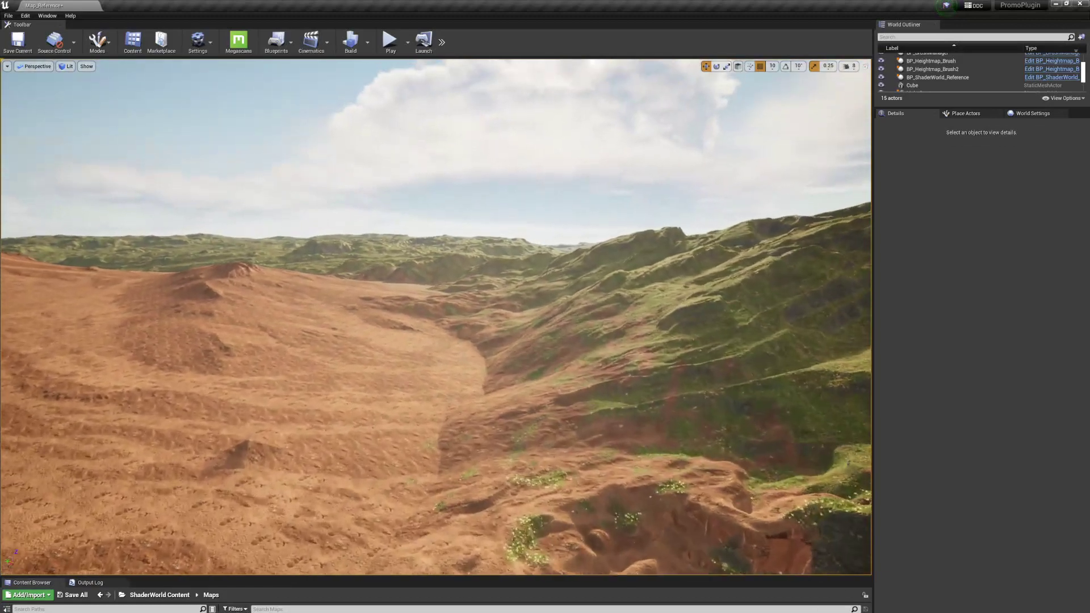
right_drag(466, 289, 460, 288)
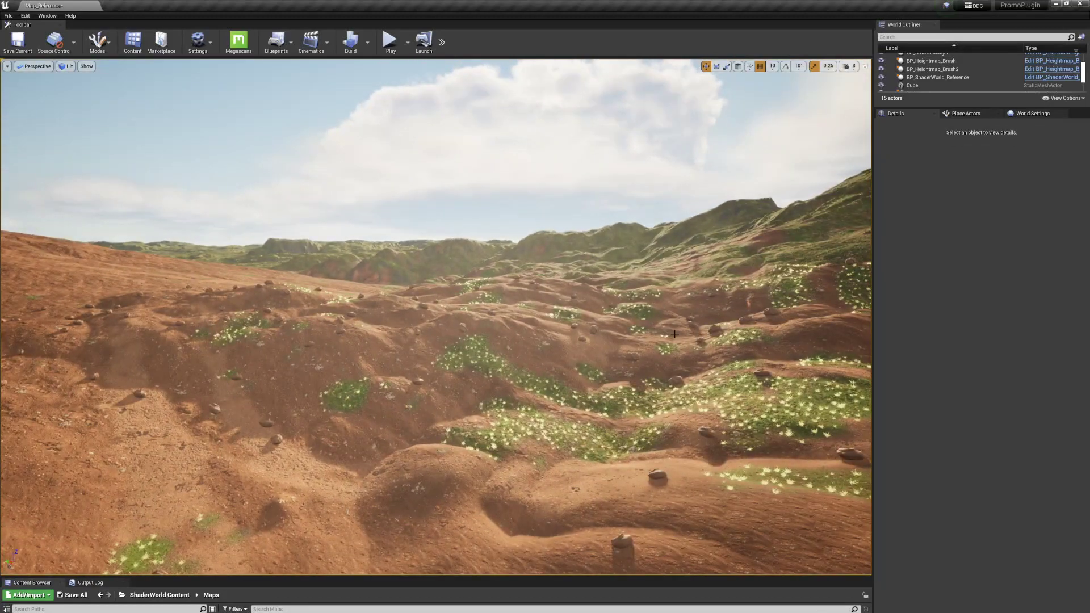
right_drag(677, 336, 647, 312)
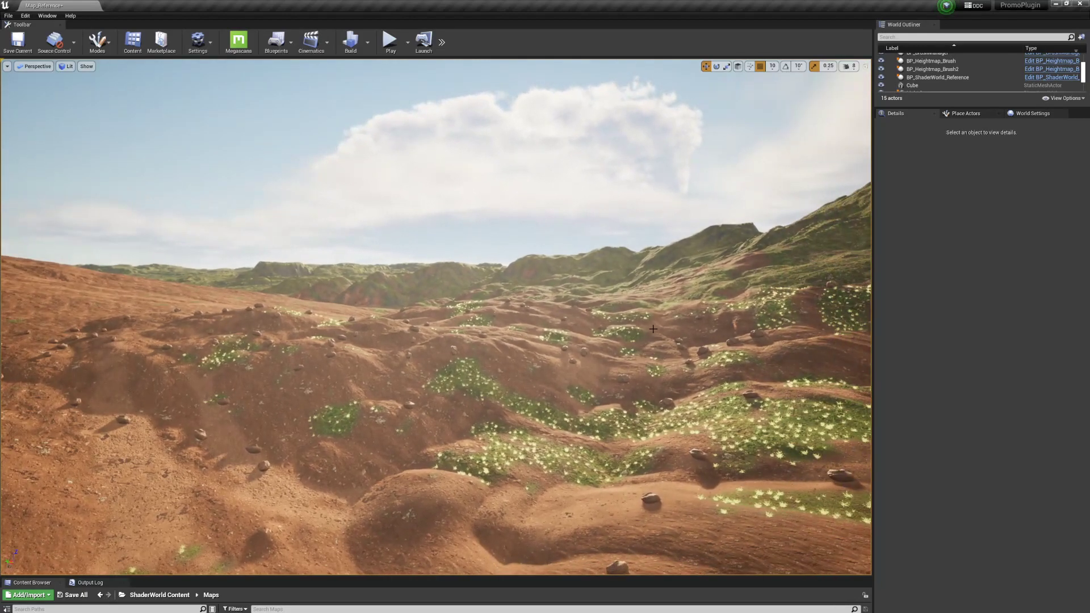
- View the rocky red plain facing the green mountain in full screen and restore the editor layout
key(F11)
key(s)
key(e)
key(w)
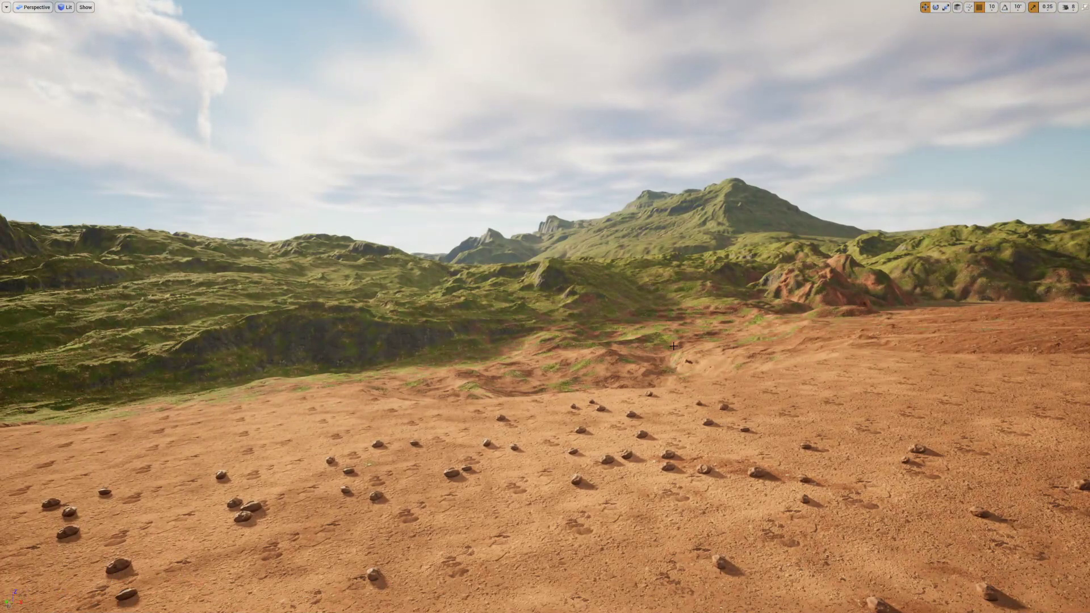
key(F11)
- Select BP_ShaderWorld_Reference, collapse Segmented Updates and check its Spawnables settings
click(937, 77)
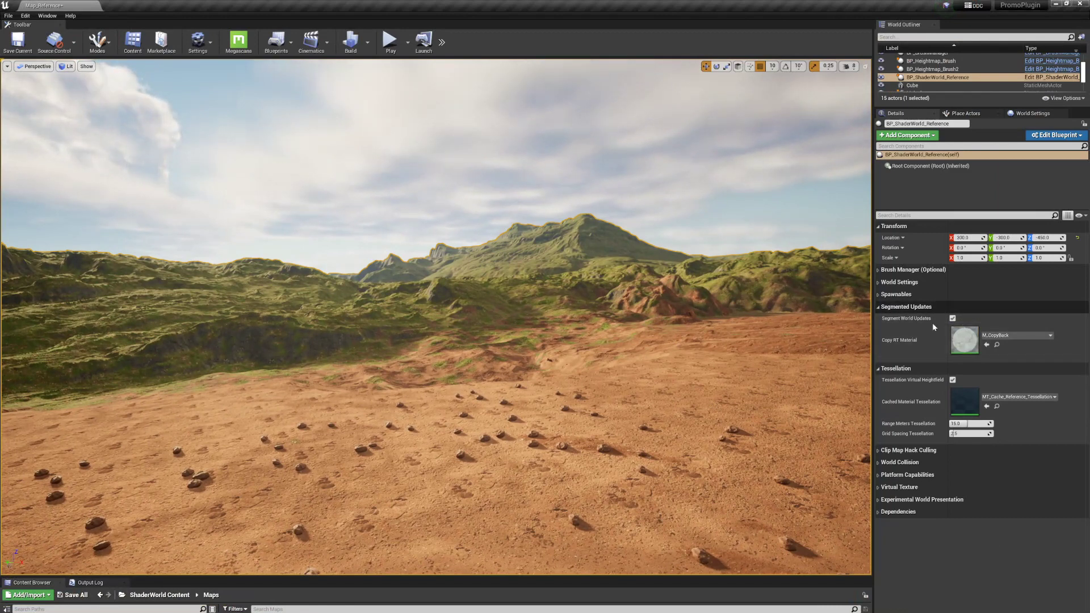
click(909, 307)
click(899, 295)
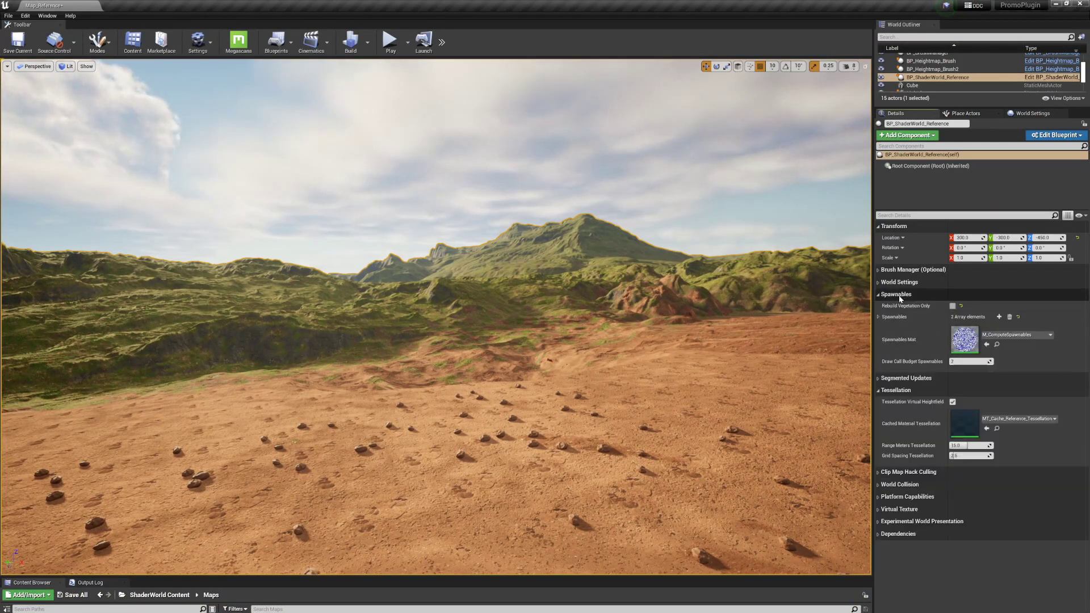
click(900, 295)
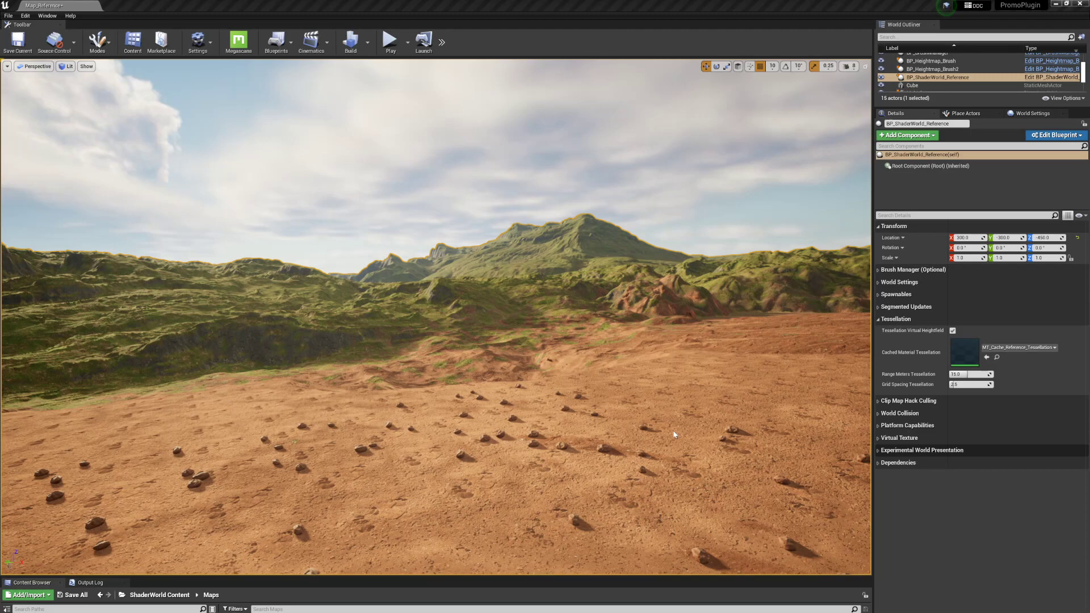
- Examine the tessellated red ground and its rocks up close and expand BP_ShaderWorld_Reference's Virtual Texture settings
right_drag(661, 429, 774, 488)
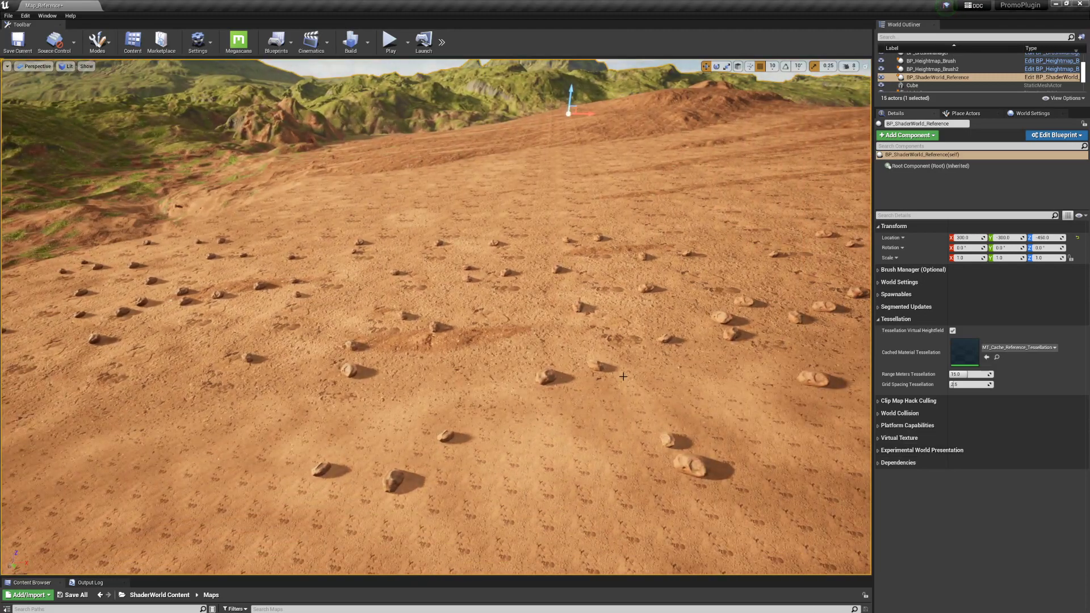
scroll(623, 376, up, 4)
right_drag(625, 370, 542, 330)
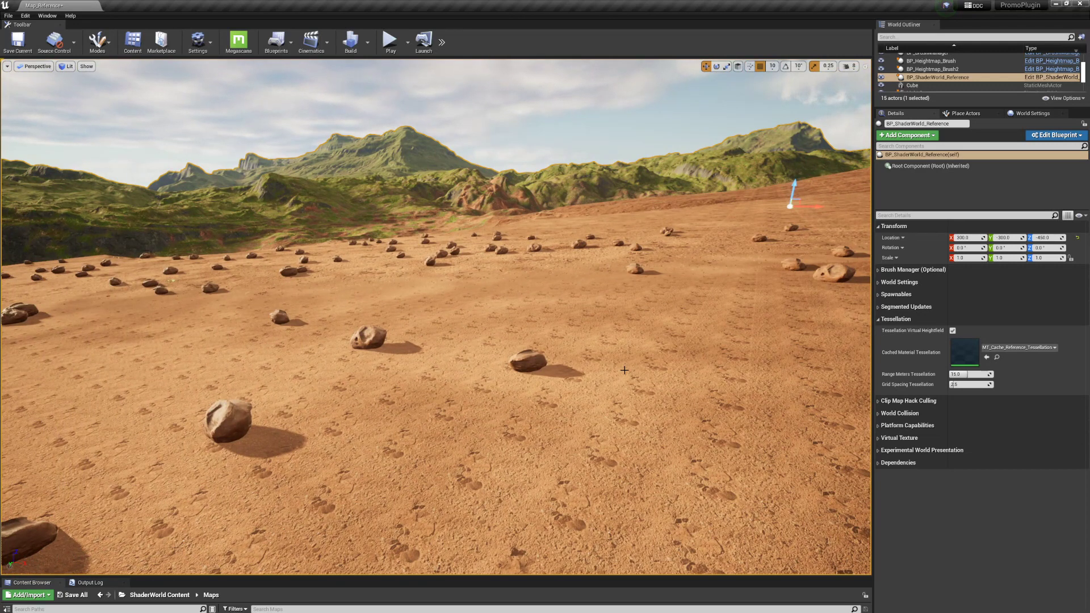
click(901, 439)
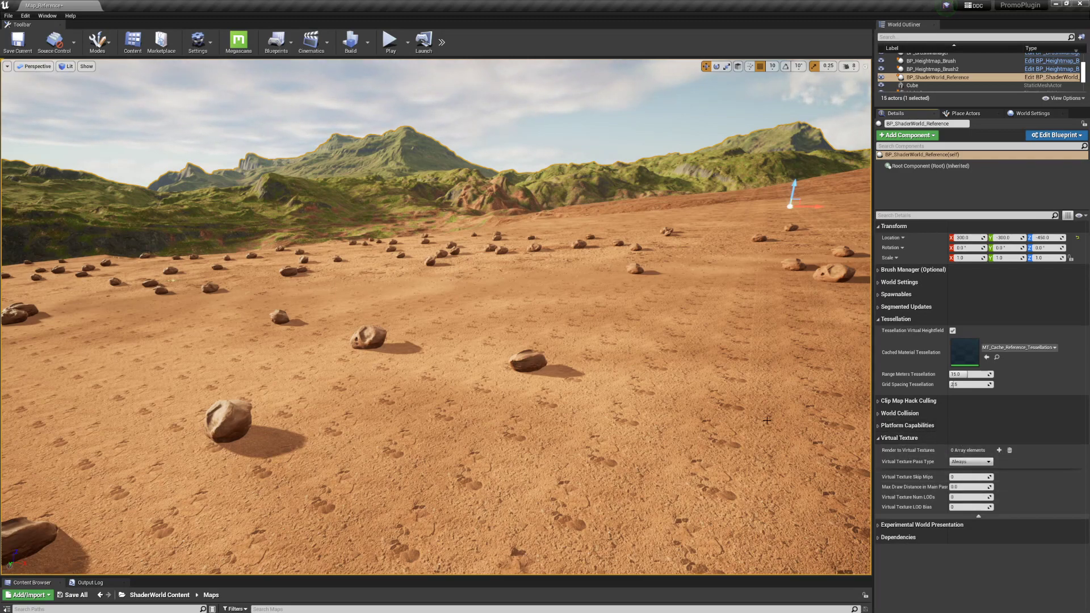
mouse_move(606, 345)
right_down()
mouse_move(579, 341)
mouse_move(592, 339)
right_up()
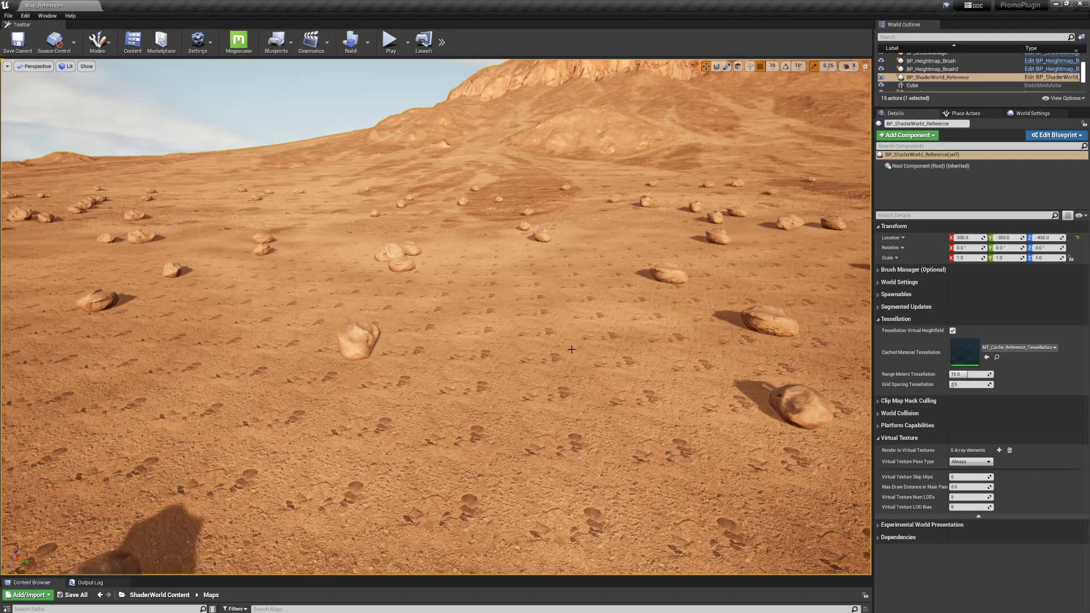
right_drag(571, 349, 571, 349)
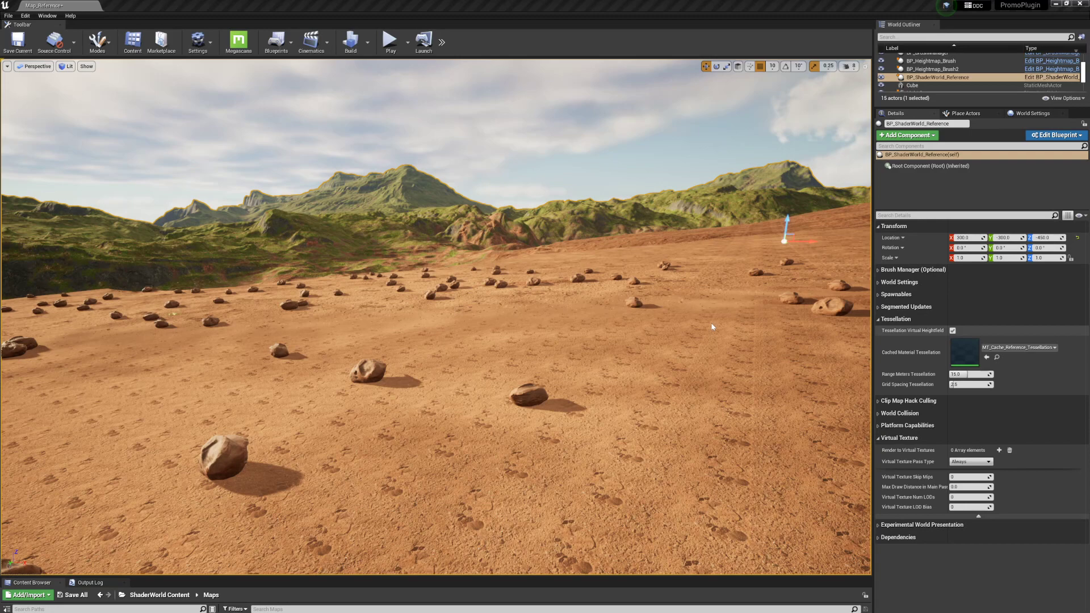
right_drag(436, 317, 397, 323)
right_drag(648, 318, 618, 339)
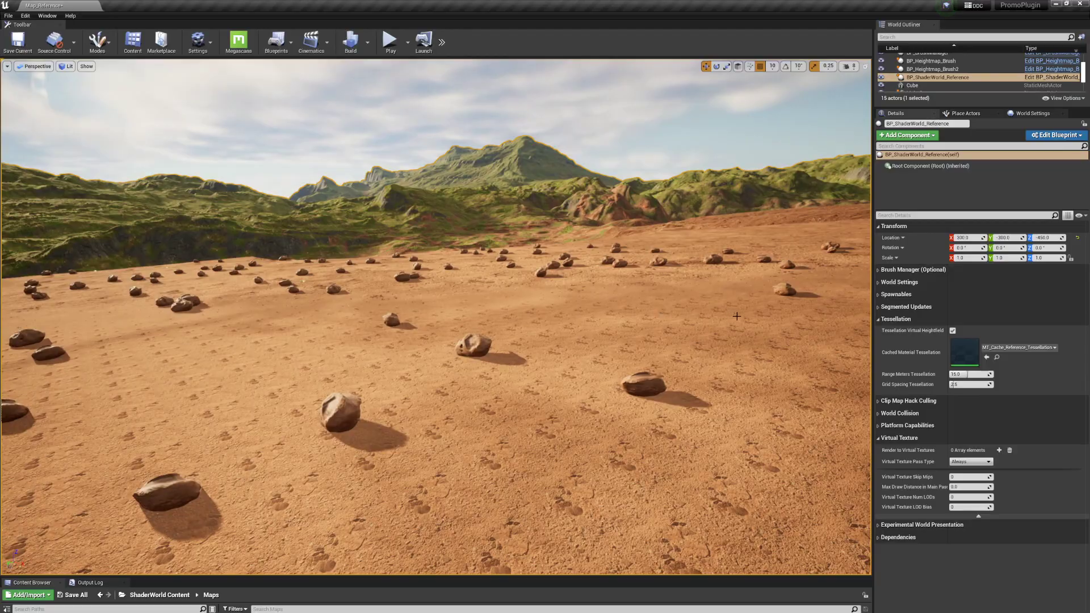
- View the red mesa from above in full screen, clear the selection and restore the editor layout
key(F11)
key(e)
mouse_move(736, 316)
right_down()
mouse_move(766, 299)
mouse_move(760, 377)
mouse_move(734, 311)
right_up()
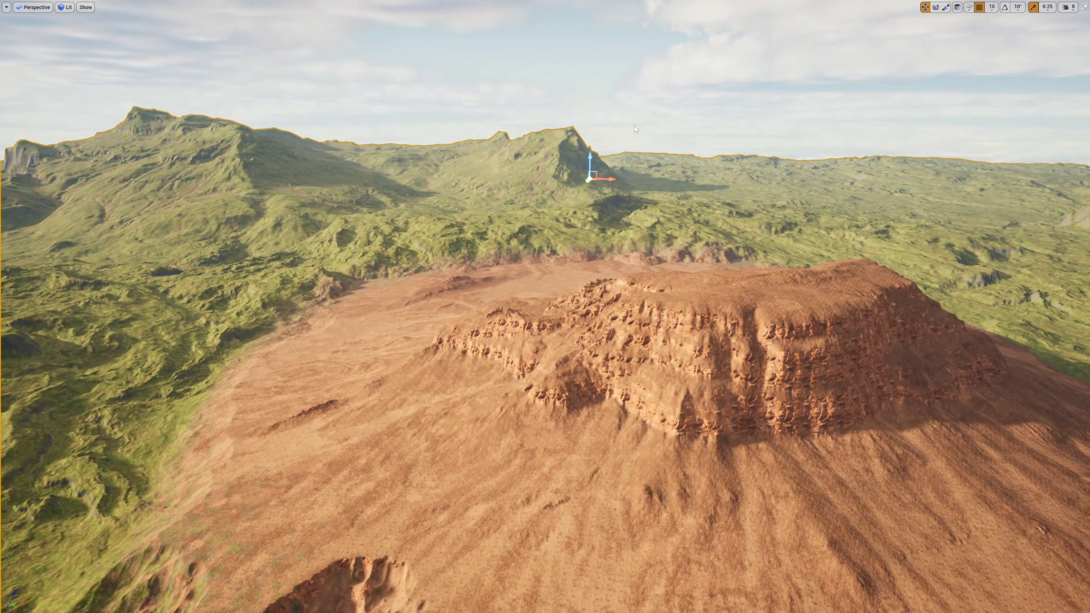
key(Escape)
key(F11)
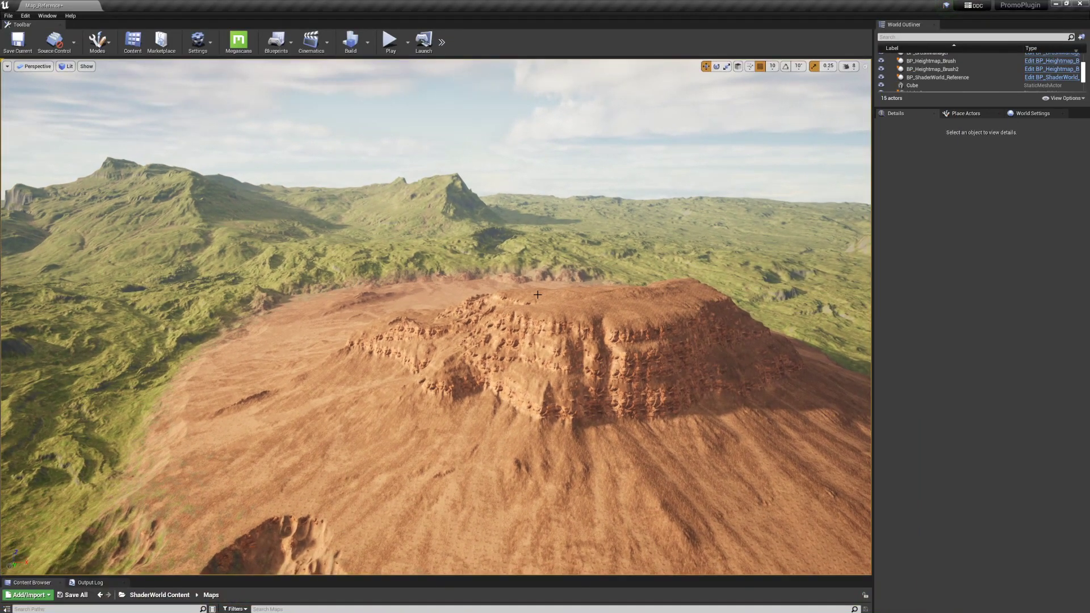
- Select BP_Heightmap_Brush, rotate it about the vertical axis to a Z rotation of about -438.5° and deselect it
click(535, 294)
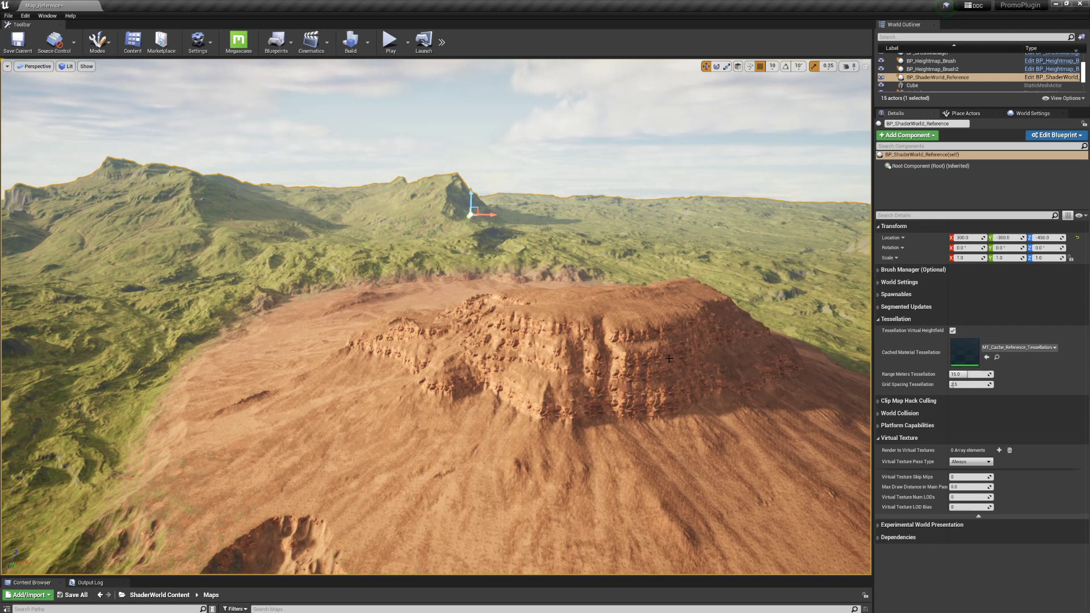
click(949, 68)
click(953, 61)
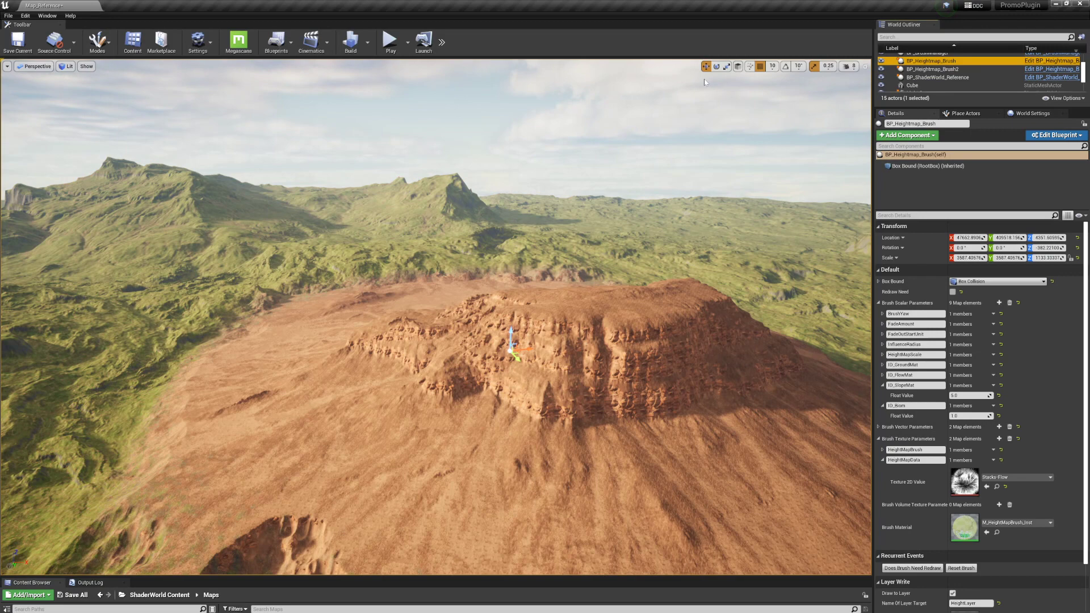
key(e)
drag(537, 348, 611, 173)
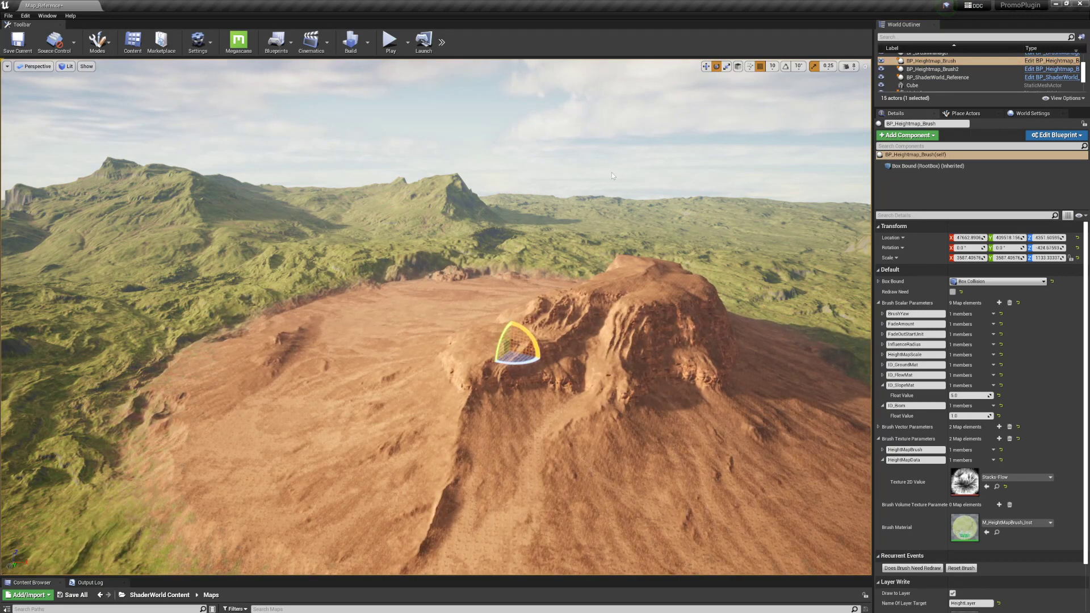
click(614, 142)
key(F11)
key(F11)
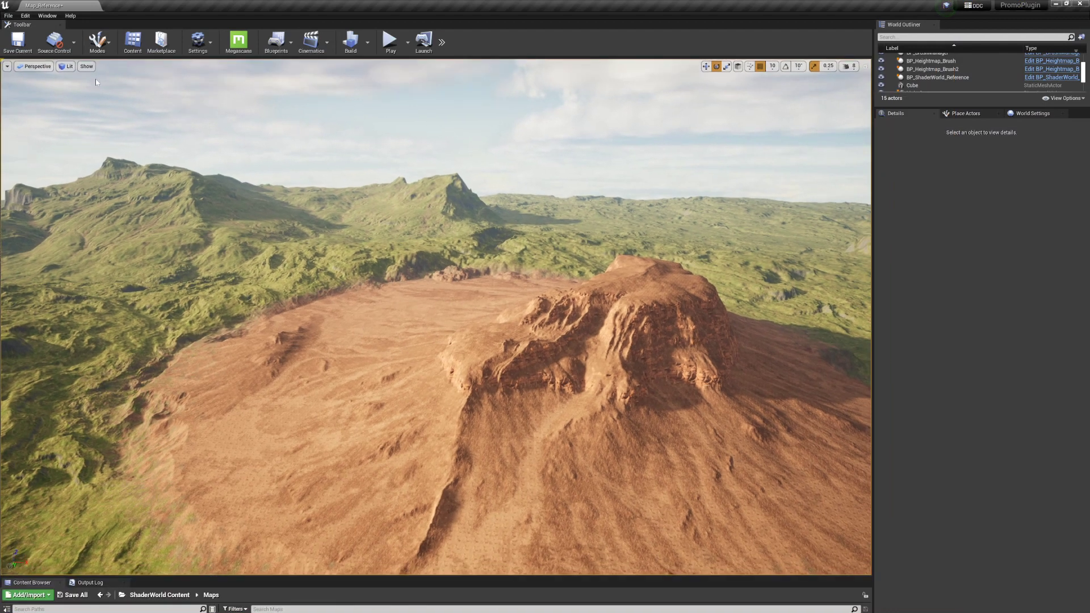
- Open the level RedwoodForest_Example_Procedural from the MWRedwoodForest Maps folder
click(3, 17)
click(26, 38)
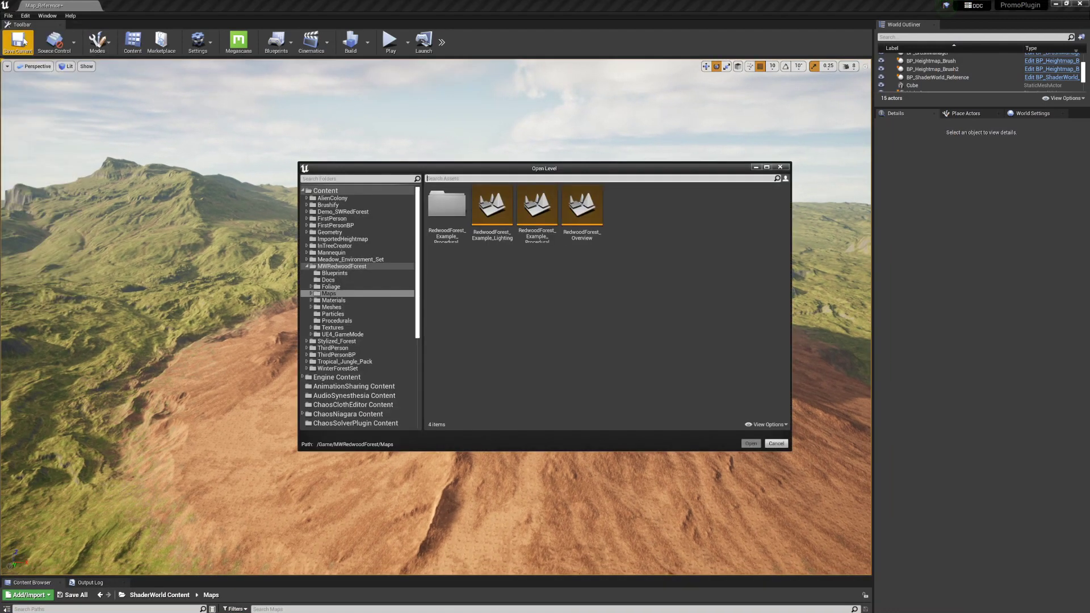
click(545, 239)
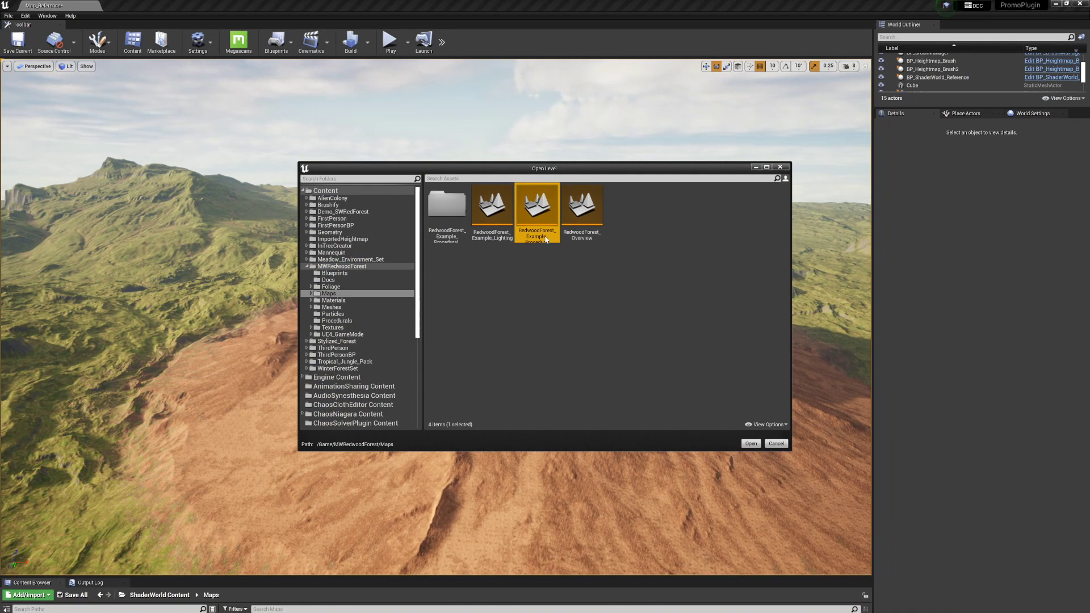
double_click(544, 235)
click(585, 388)
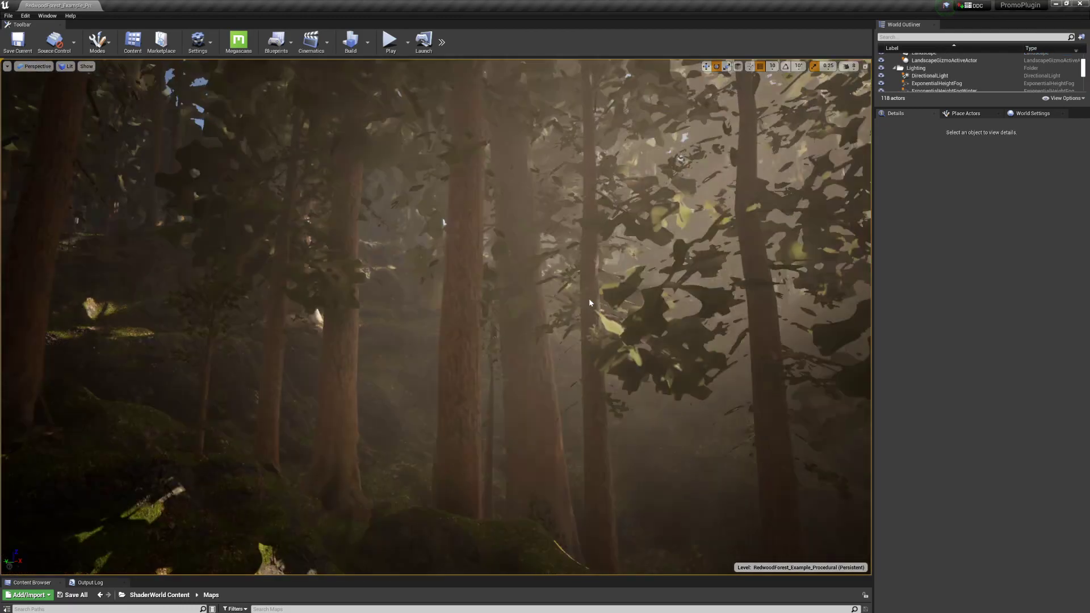
- Look around the redwood forest, enlarge the World Outliner and collapse its Lighting folder
right_drag(589, 303, 760, 303)
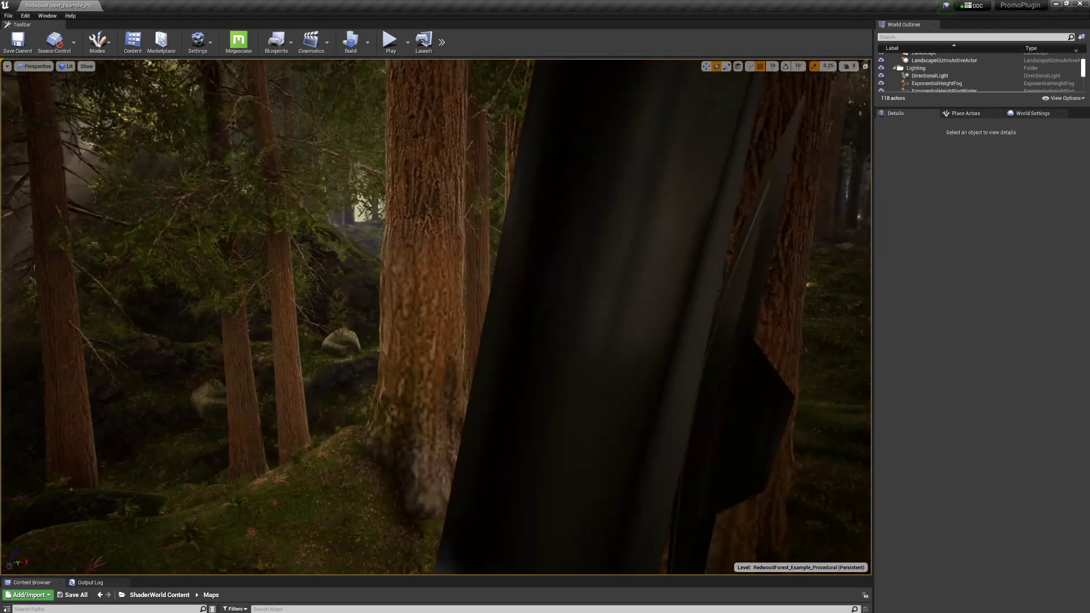
right_drag(825, 230, 432, 230)
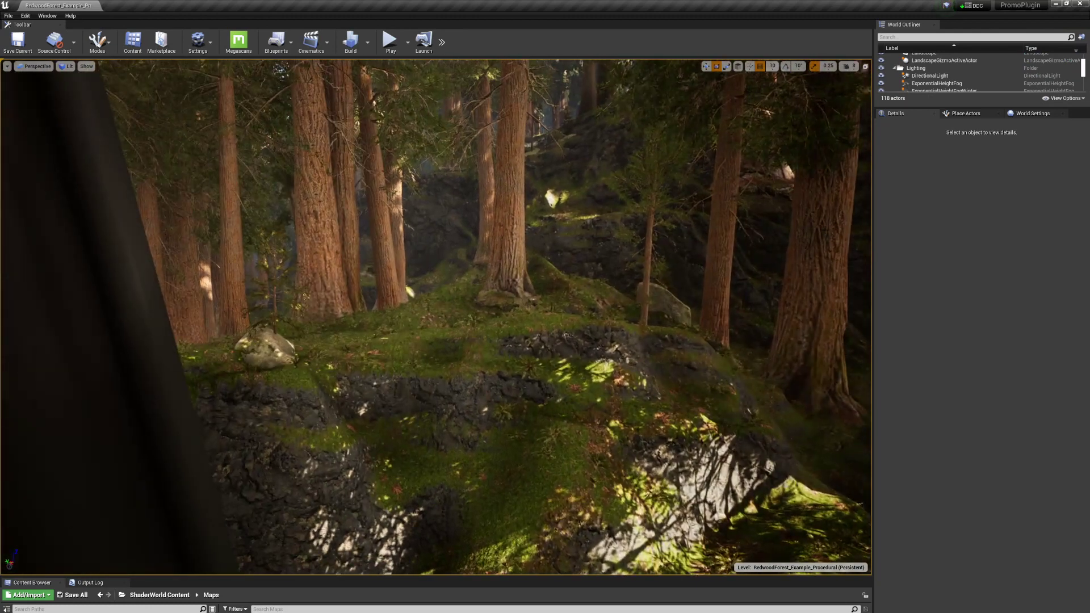
drag(914, 107, 915, 178)
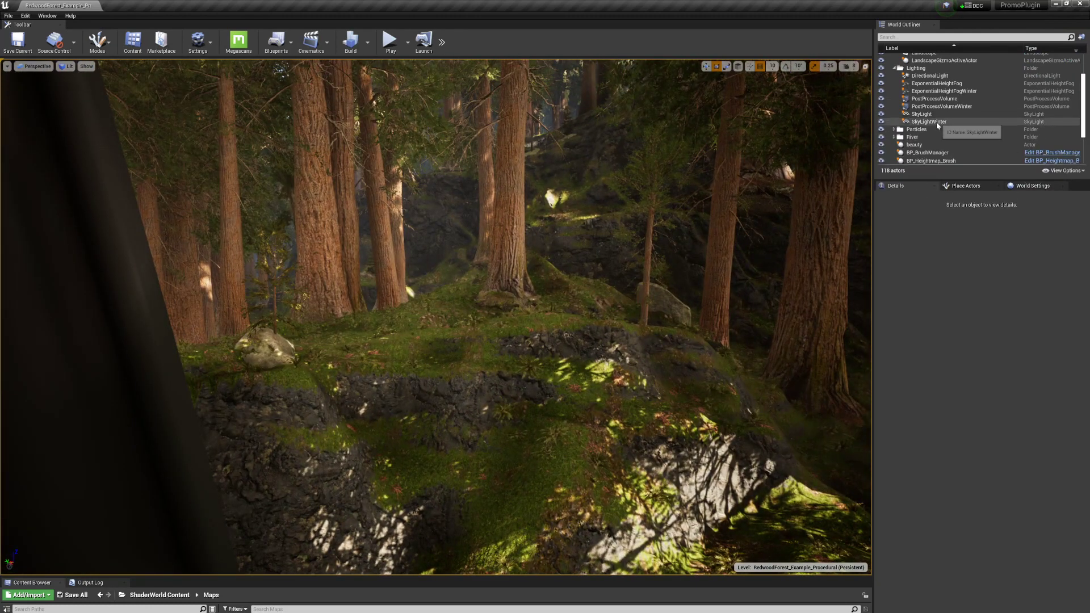
scroll(938, 125, up, 3)
click(894, 111)
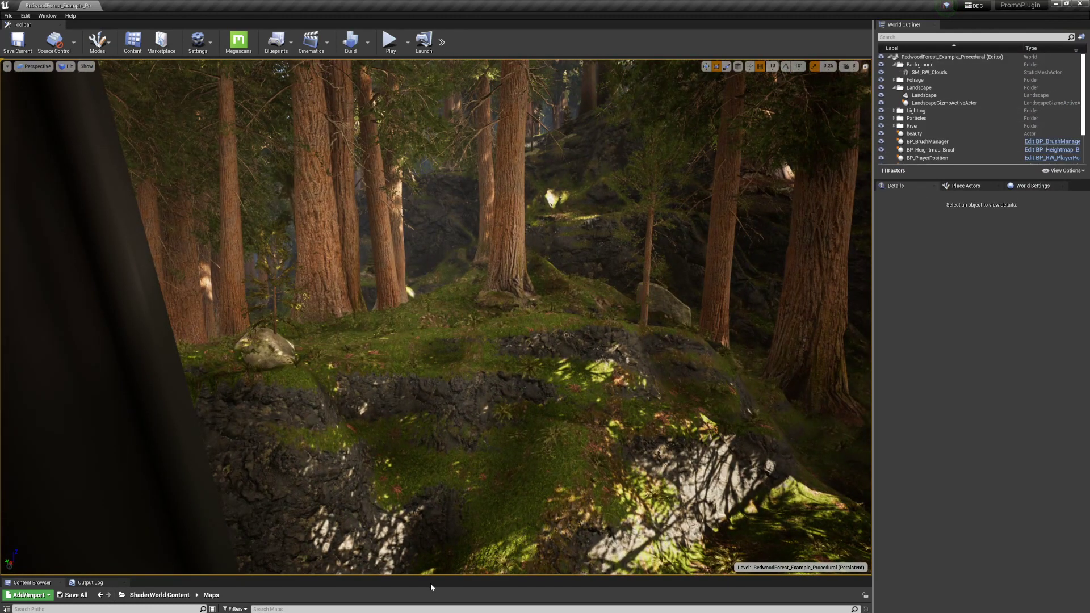
- Enlarge the Content Browser and open the Procedurals folder of MWRedwoodForest
drag(398, 576, 397, 305)
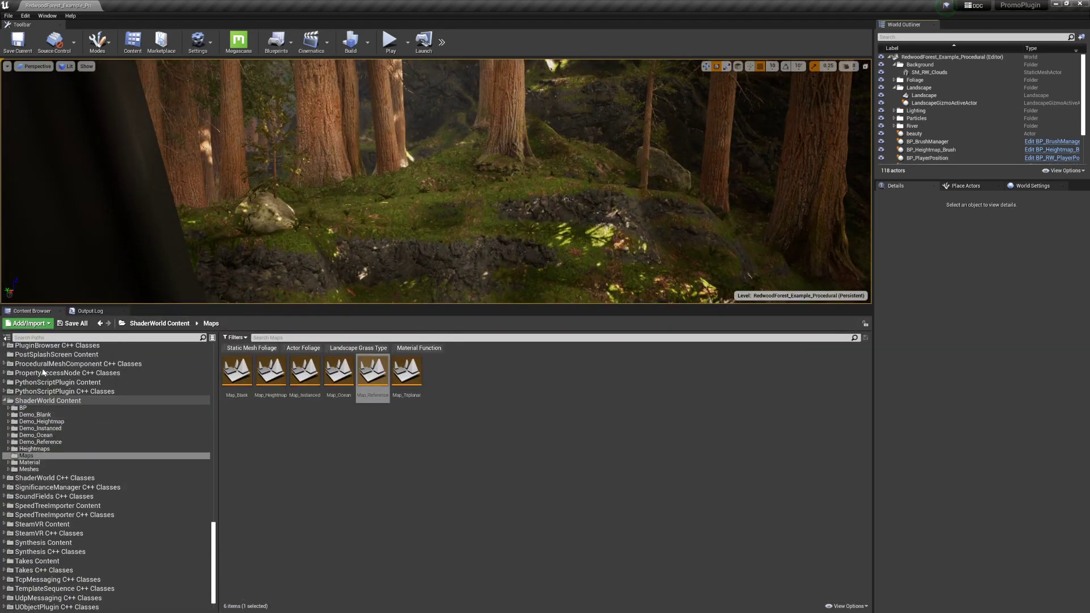
scroll(43, 372, up, 20)
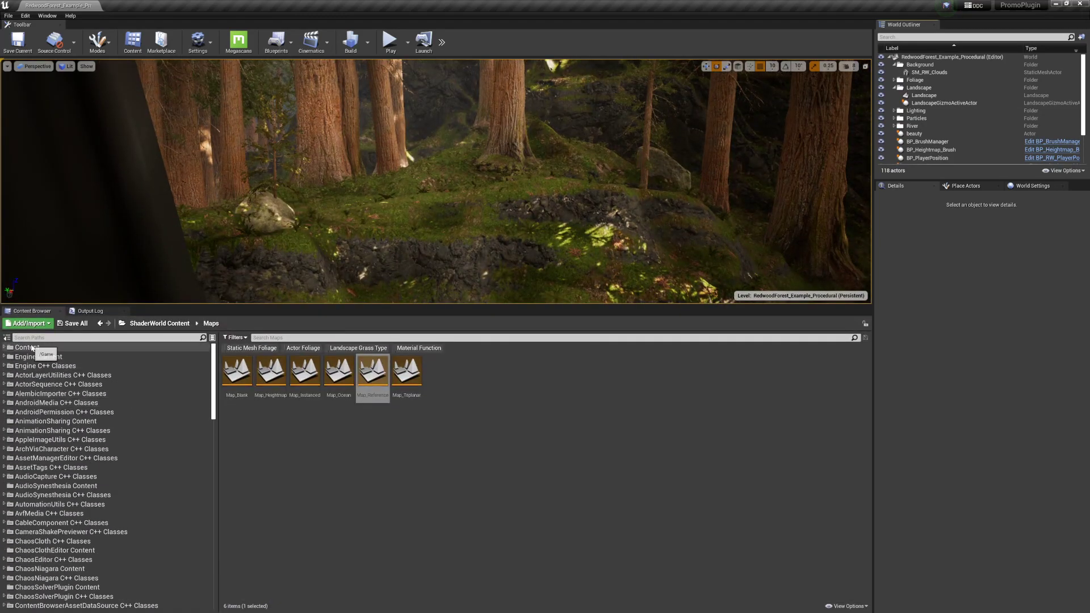
double_click(31, 348)
click(583, 392)
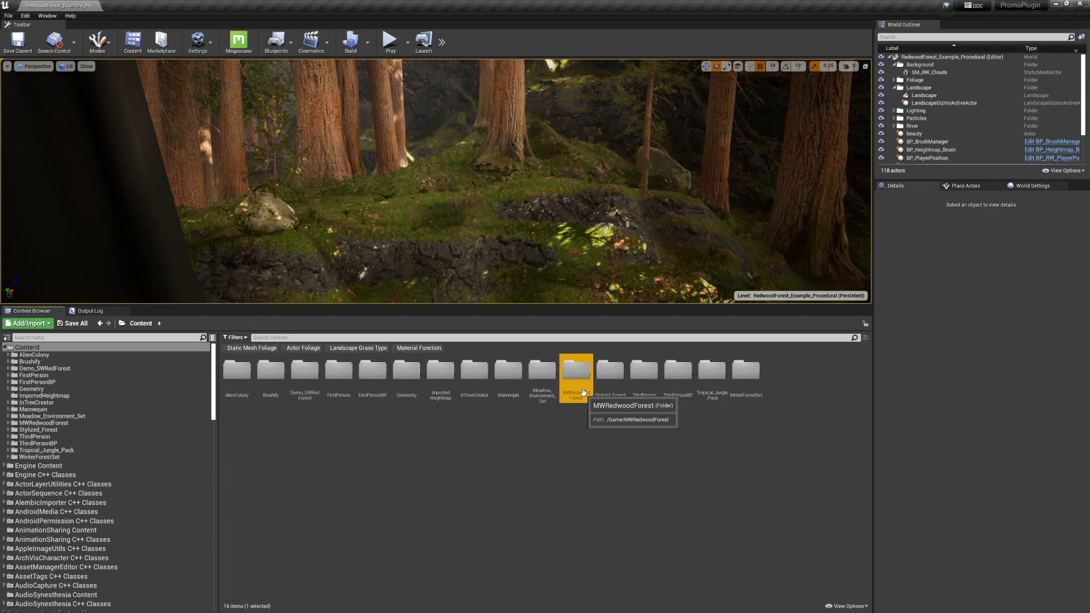
double_click(584, 393)
double_click(475, 376)
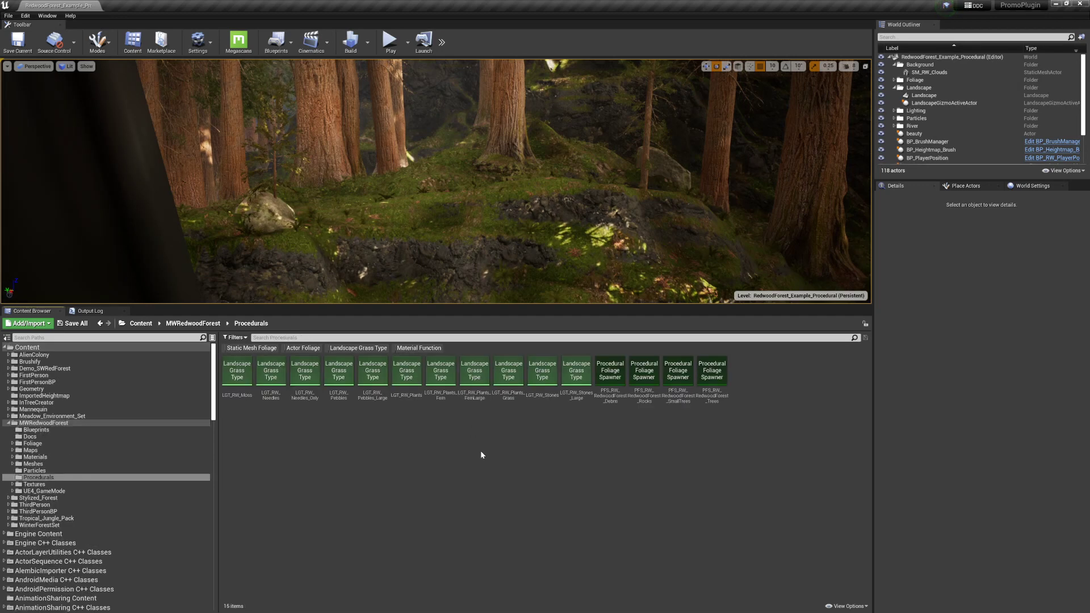
- Snap the view to the beauty actor, enlarge the viewport and examine the forest in full screen
click(486, 262)
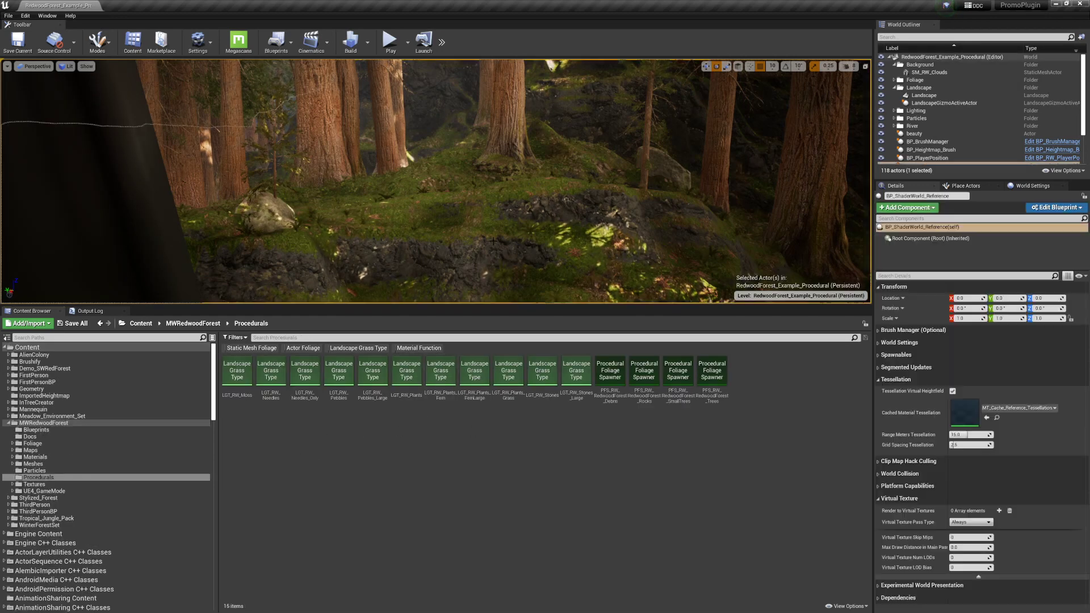
right_click(914, 134)
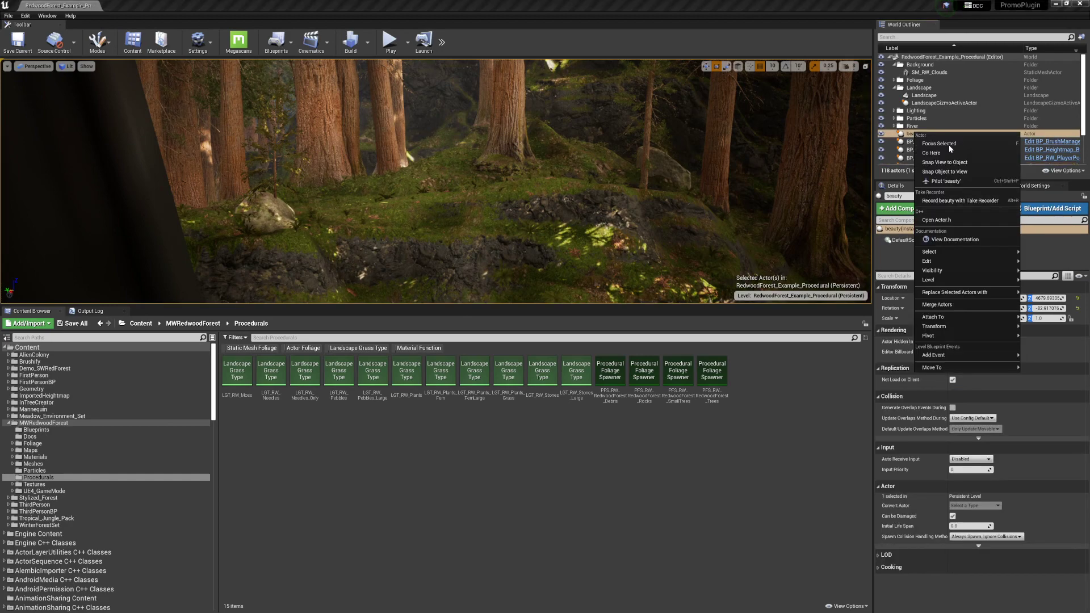
click(944, 163)
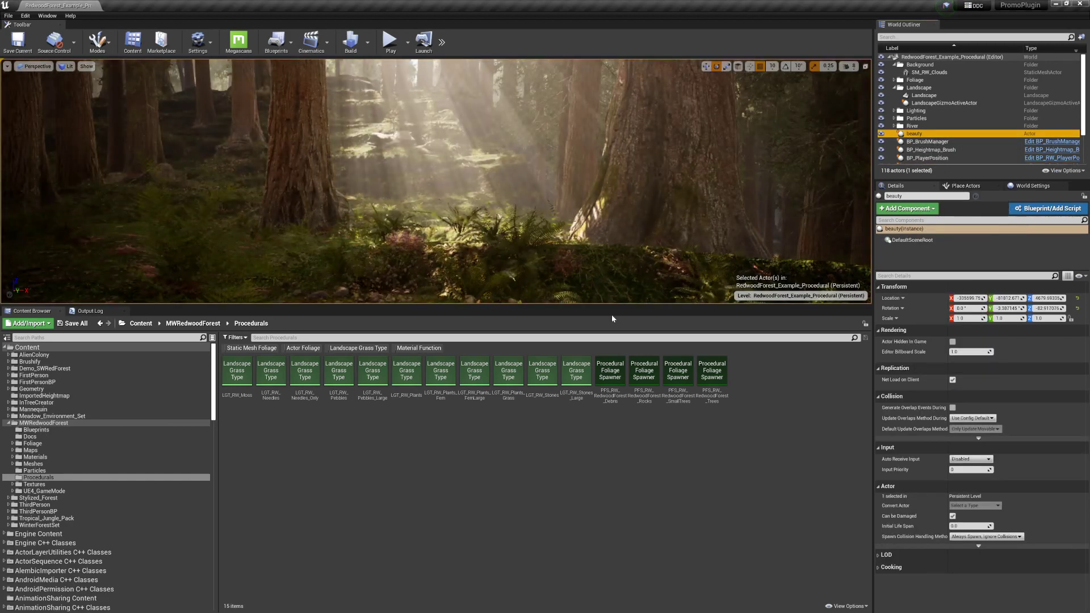
drag(621, 305, 620, 430)
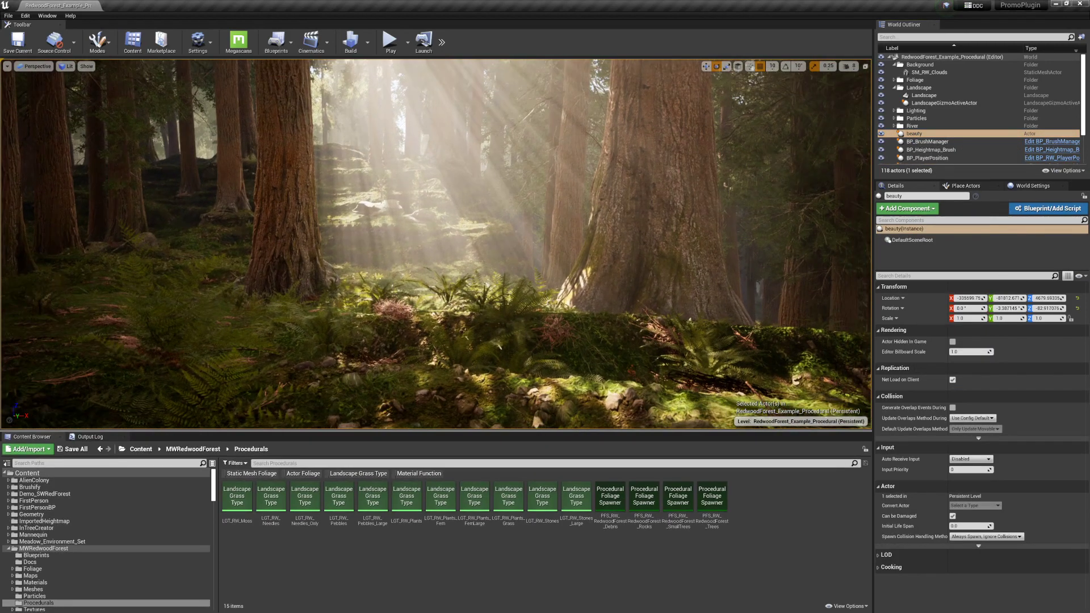
key(F11)
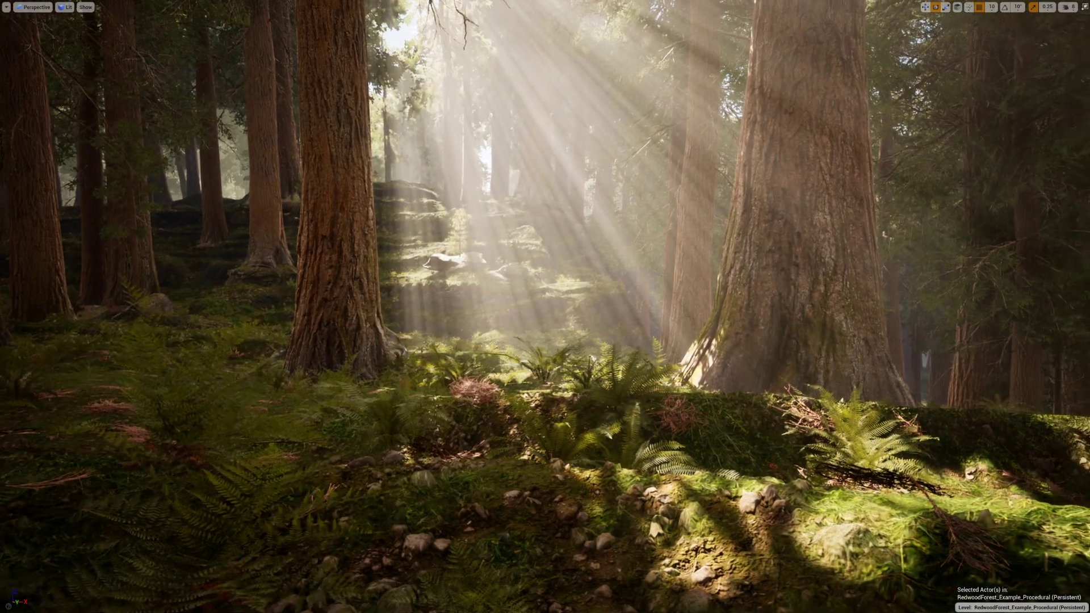
right_drag(545, 306, 582, 268)
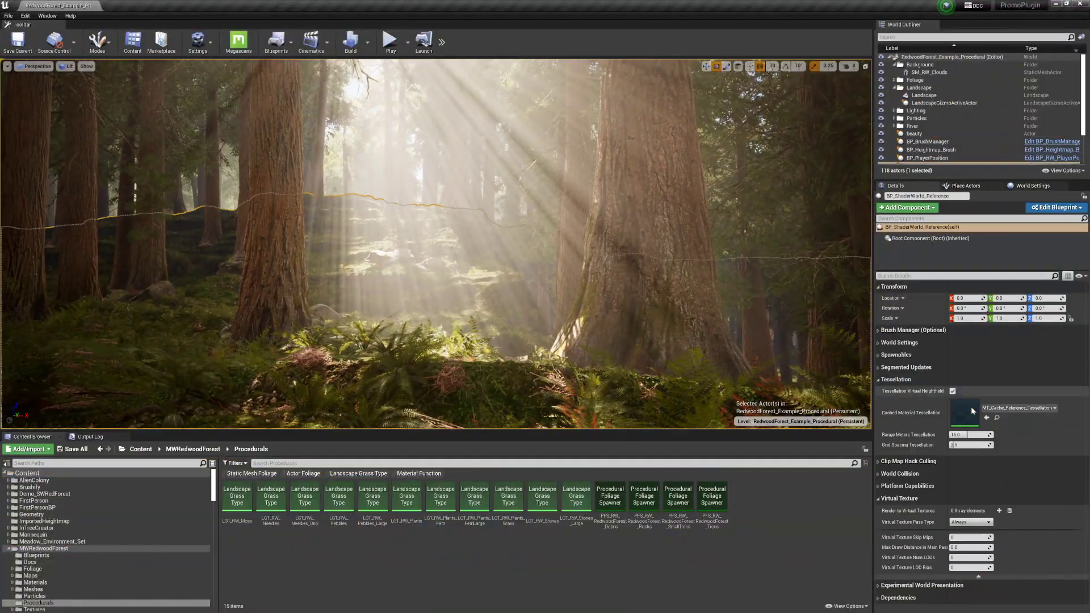
- Remove all elements from BP_ShaderWorld_Reference's Spawnables array
click(895, 355)
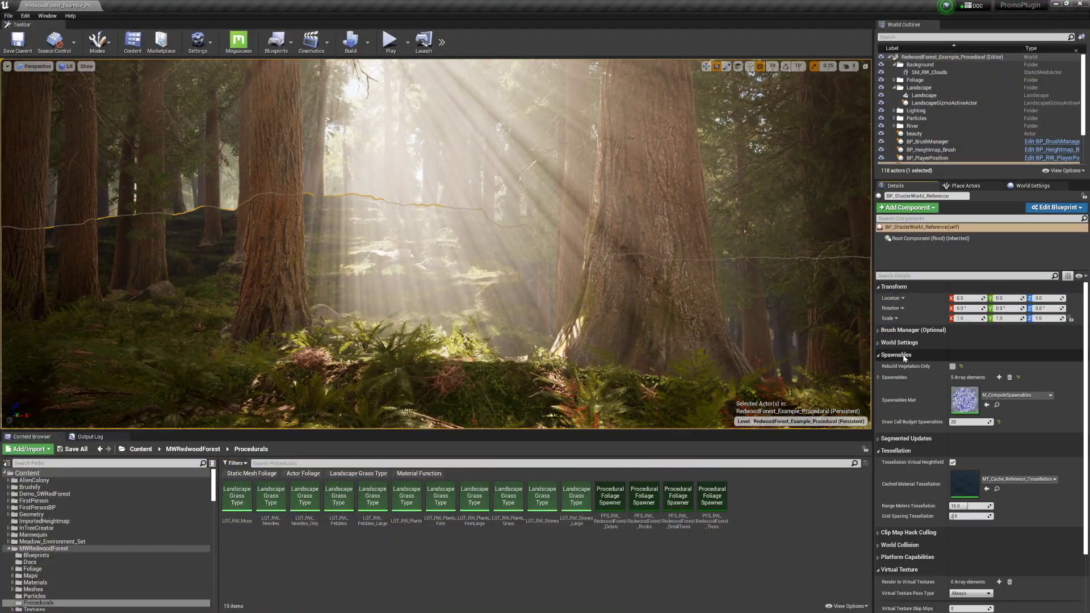
click(1010, 377)
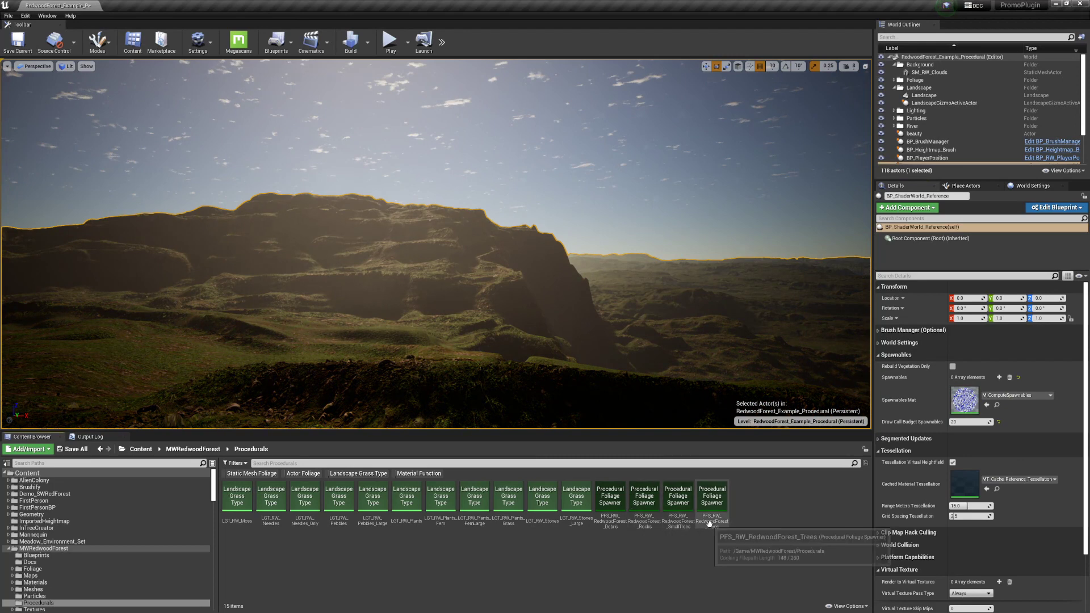
- Open the Debris, Rocks, SmallTrees and Trees procedural foliage spawners to inspect their foliage types
click(616, 519)
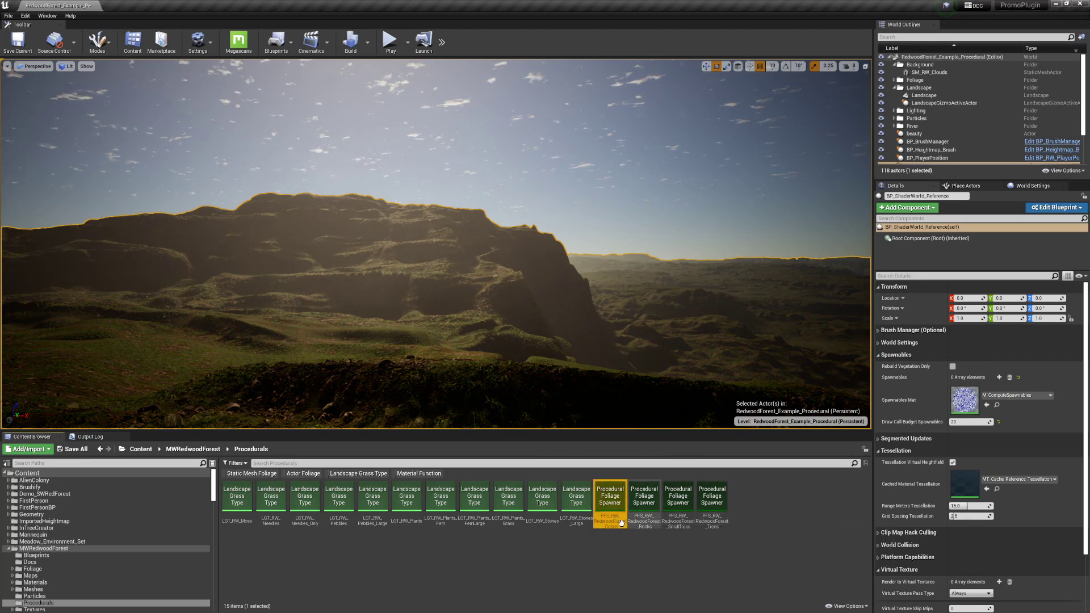
double_click(610, 499)
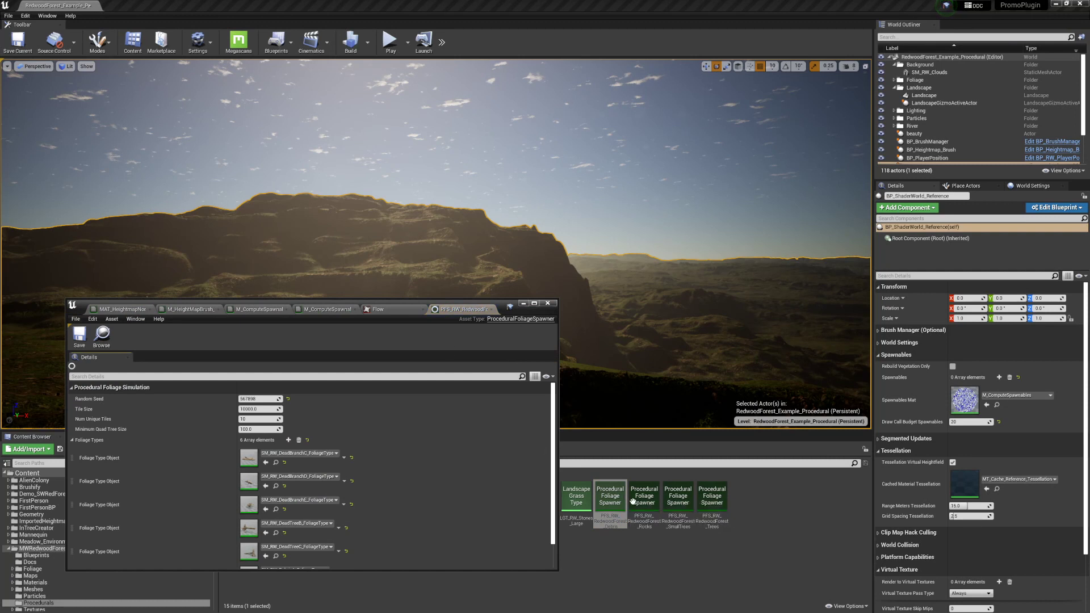
double_click(635, 500)
double_click(678, 500)
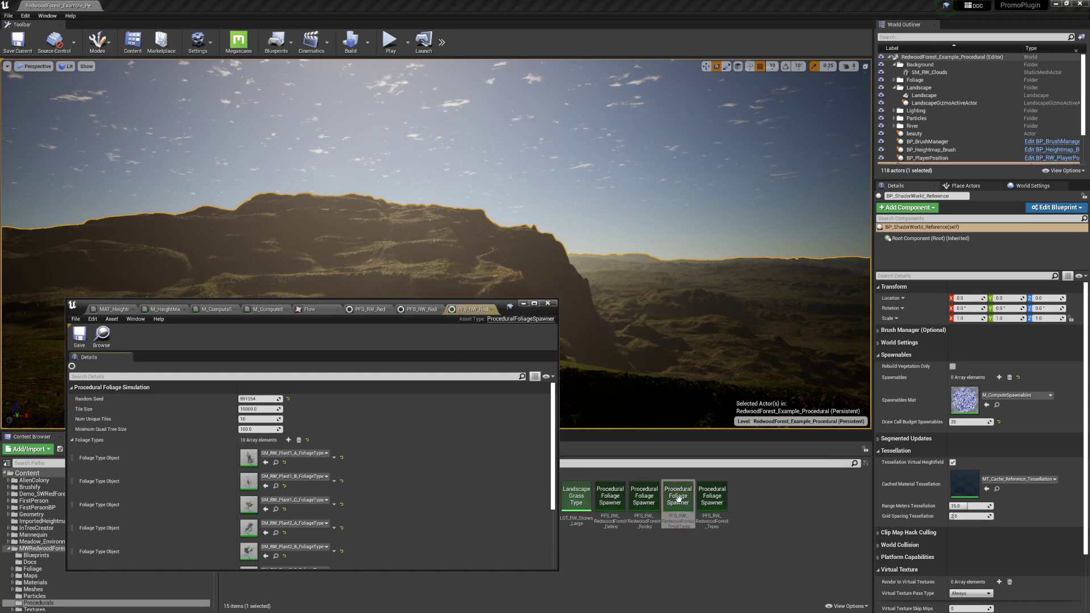
double_click(710, 497)
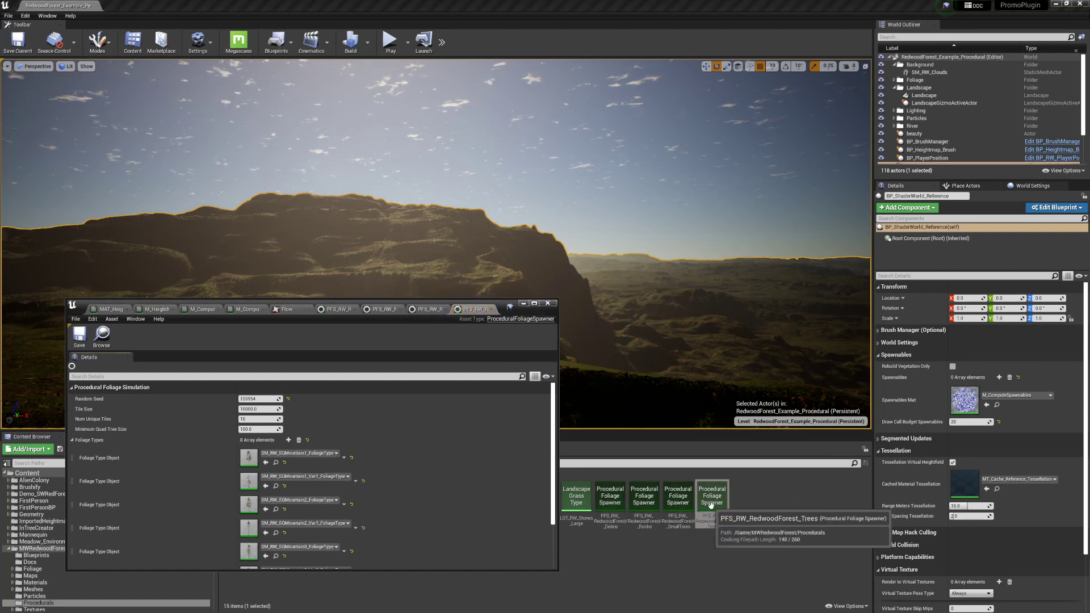
- Add an element to the Spawnables array and try to assign PFS_RW_RedwoodForest_Trees to its Foliages
click(999, 378)
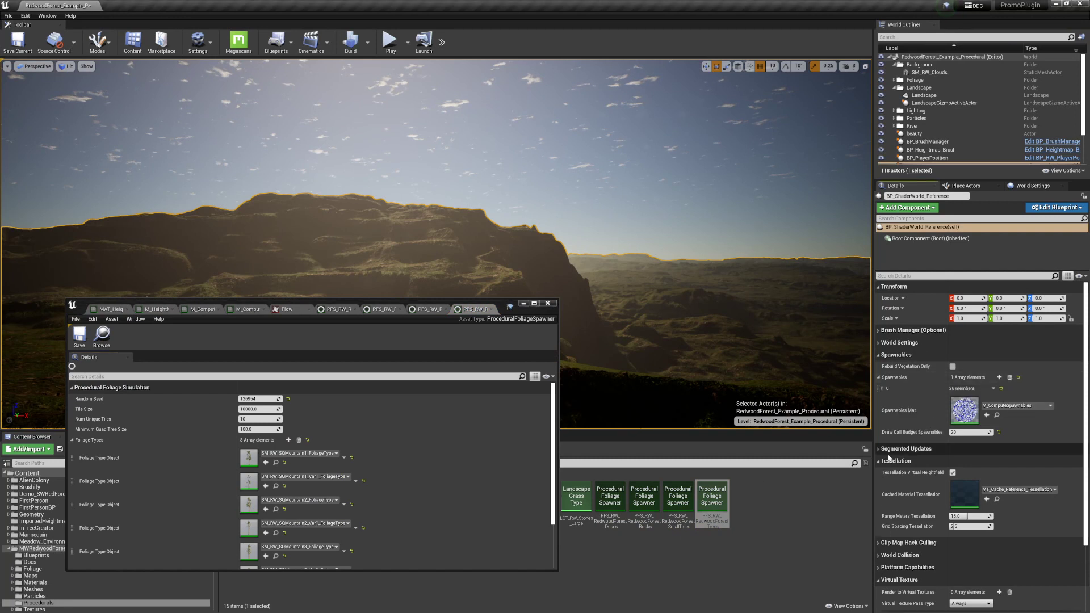
mouse_move(714, 503)
mouse_down()
mouse_move(838, 472)
mouse_move(719, 500)
mouse_move(884, 388)
mouse_move(950, 464)
mouse_move(950, 442)
mouse_move(809, 492)
mouse_move(718, 499)
mouse_up()
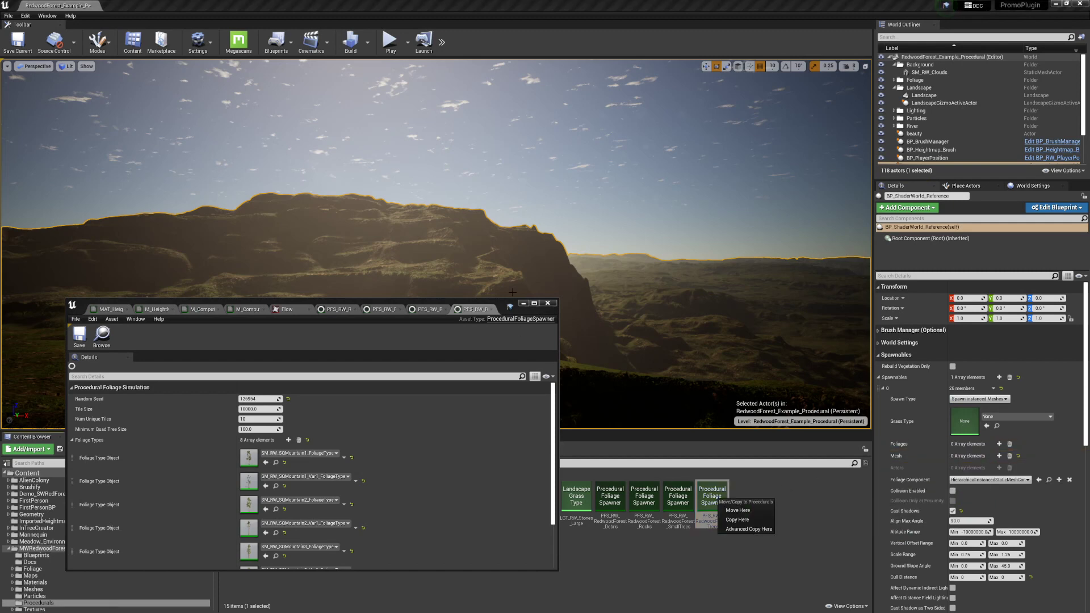
click(524, 304)
right_drag(524, 303, 540, 283)
drag(721, 486, 970, 446)
scroll(928, 448, down, 2)
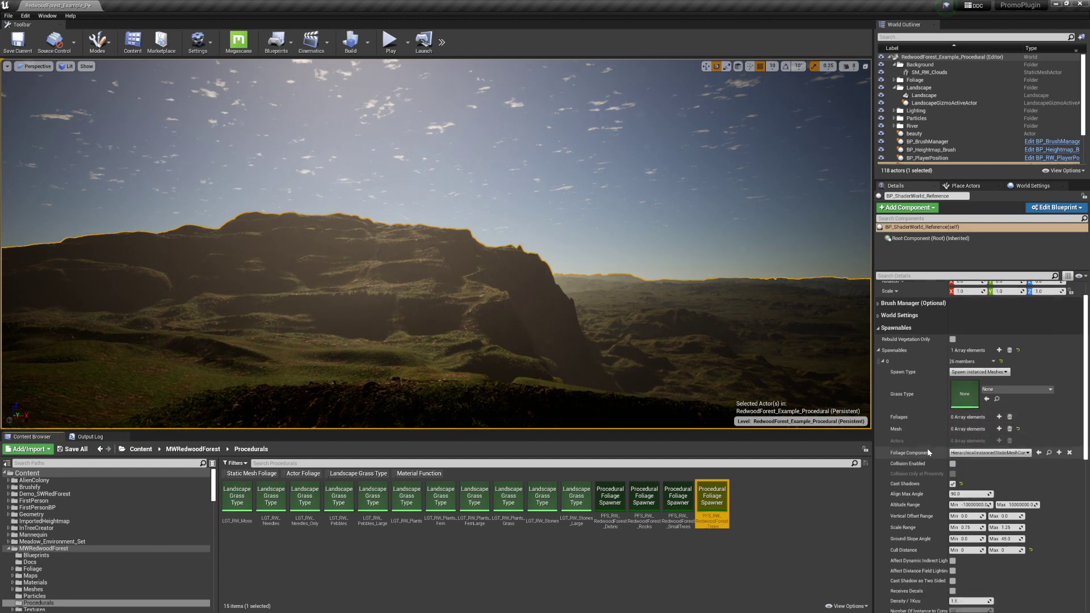
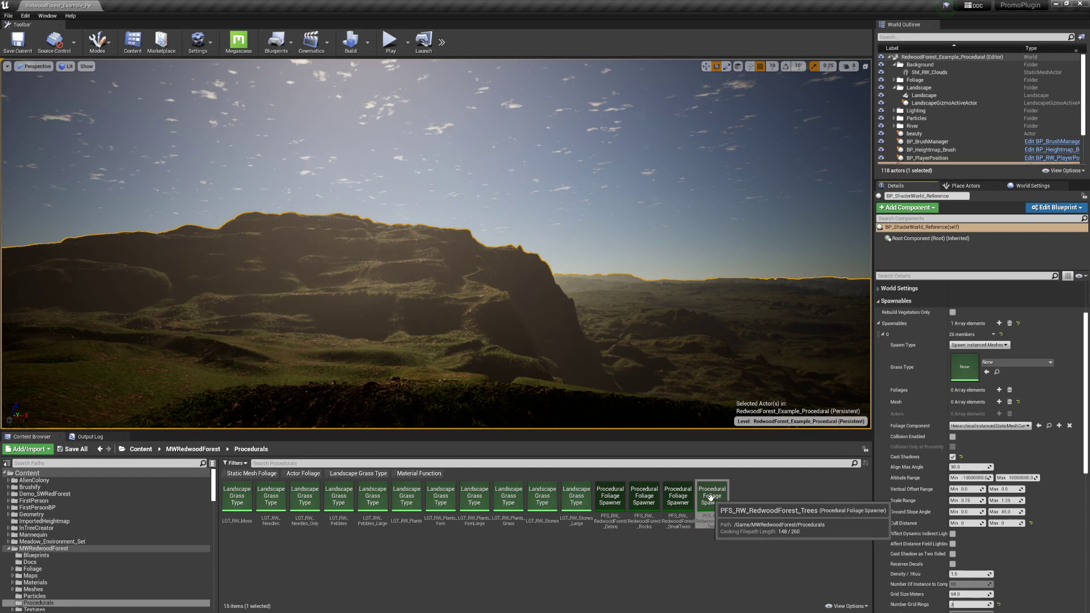
- Locate the first foliage type of PFS_RW_RedwoodForest_Trees in the Content Browser and go up to the Foliage folder
double_click(710, 498)
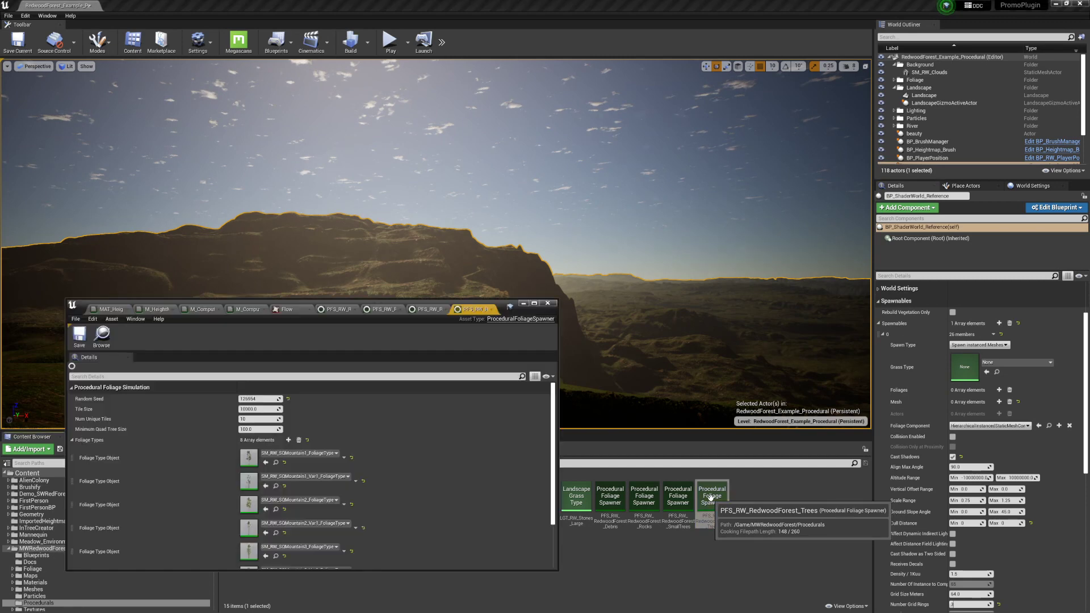
click(276, 463)
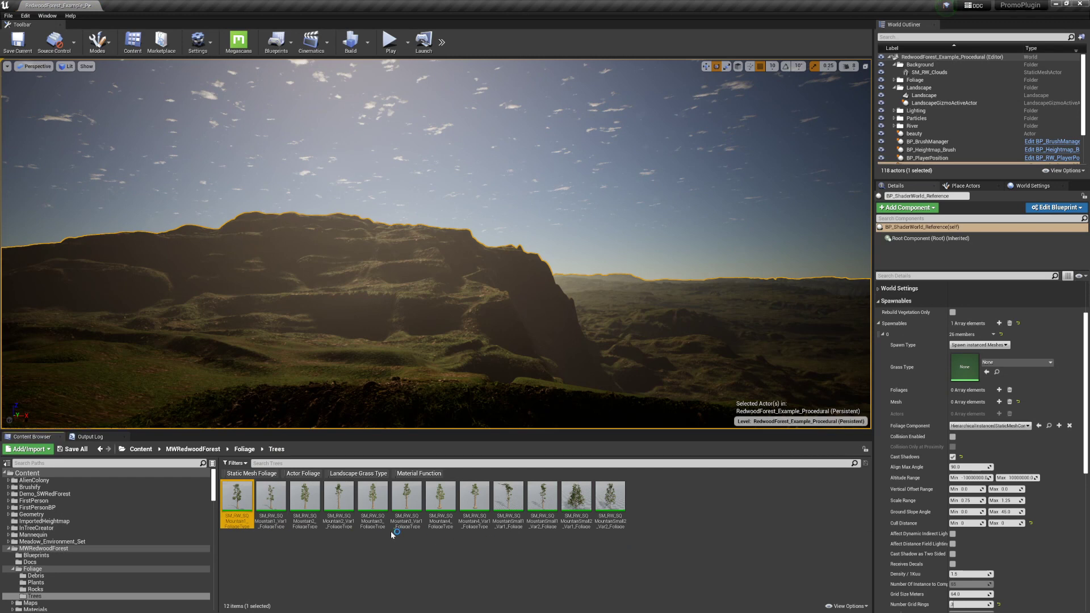
click(244, 449)
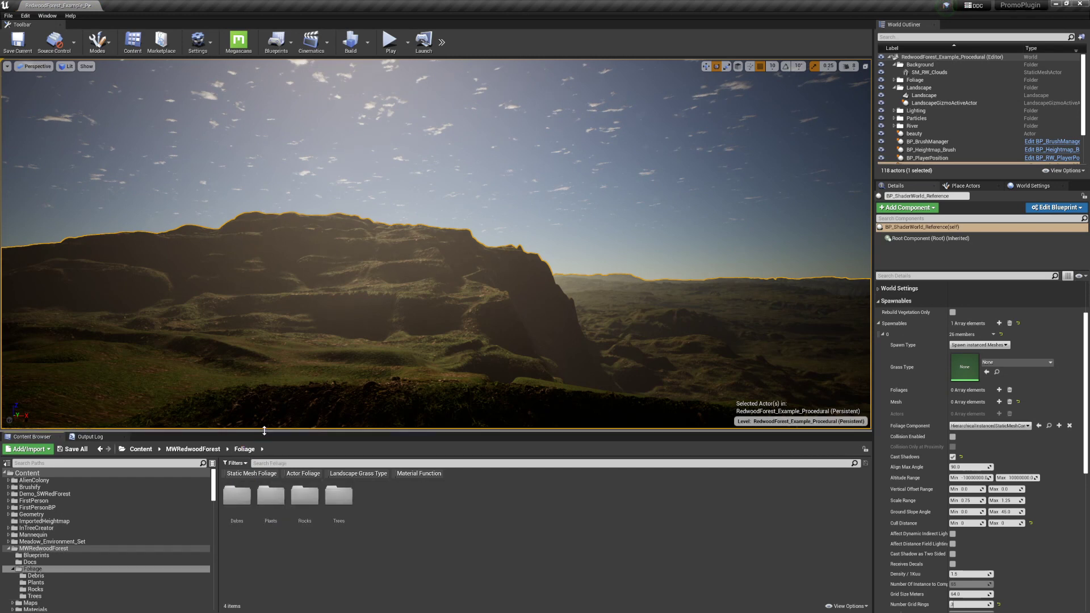
- Enlarge the Content Browser and filter the MWRedwoodForest Foliage folder by all Foliage asset types
drag(264, 431, 256, 343)
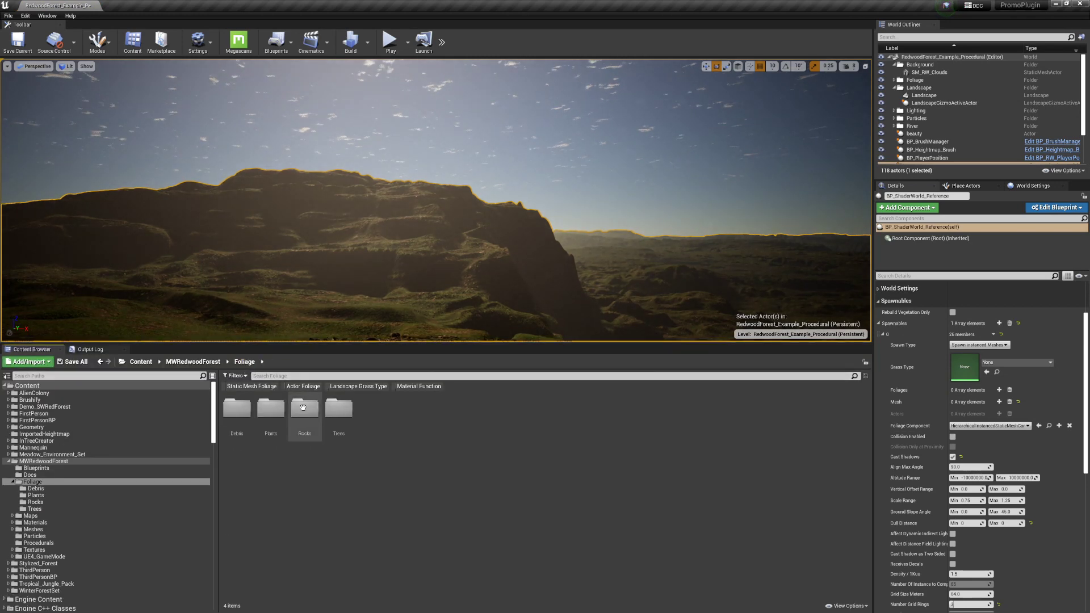
click(363, 388)
click(369, 388)
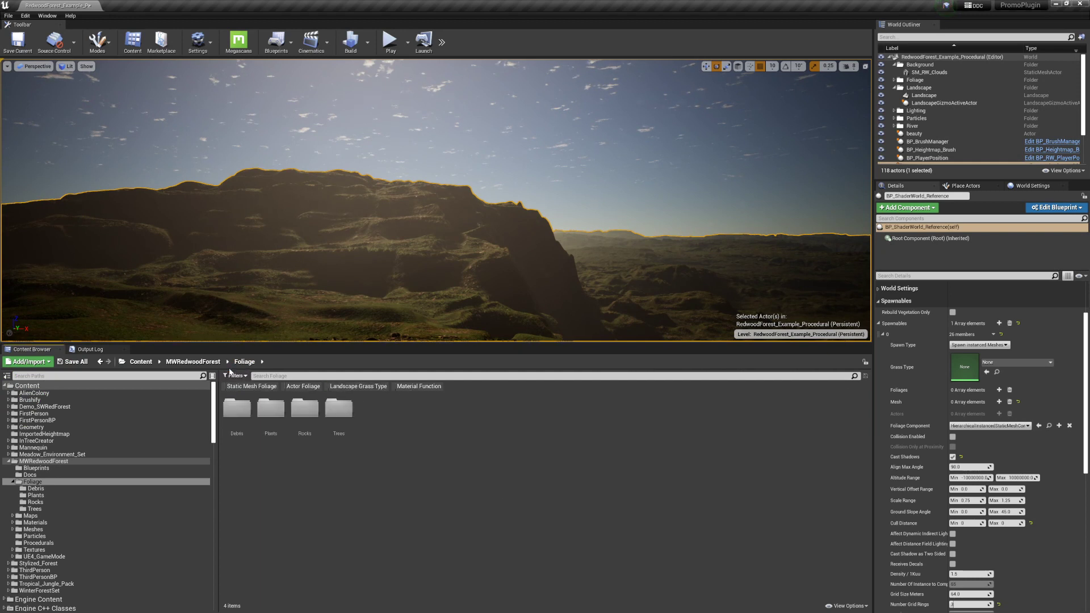
click(235, 375)
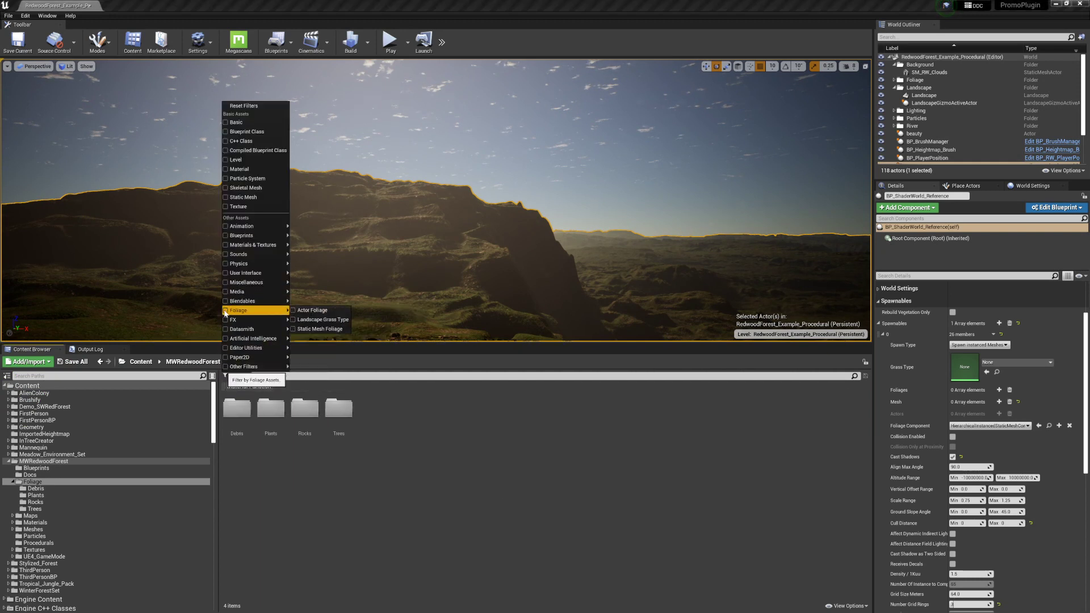
click(227, 311)
click(567, 506)
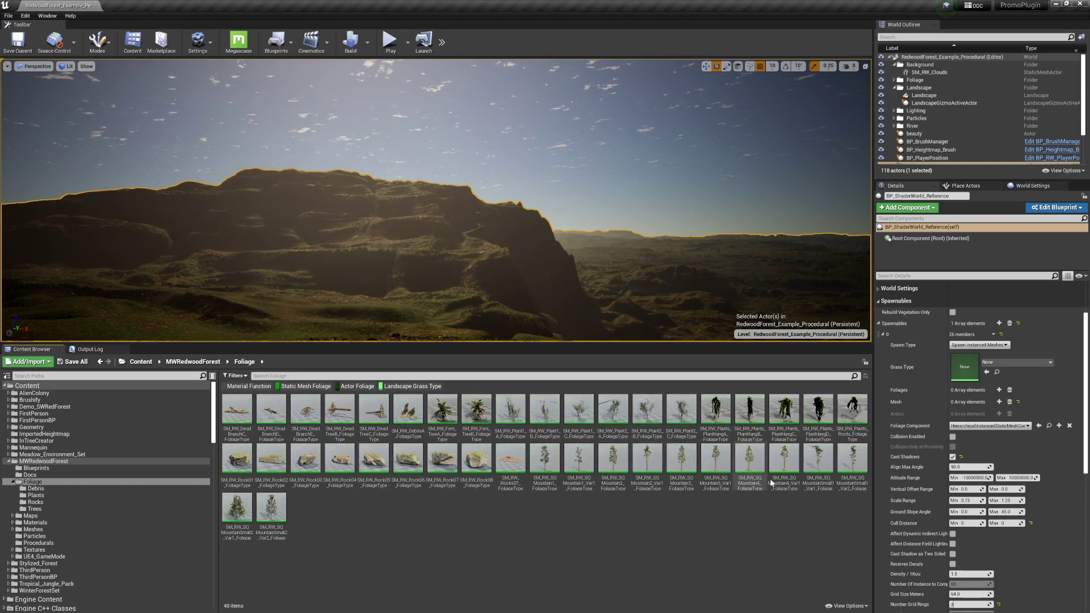
- Assign the twelve SM_RW_SQMountain tree foliage types to the Foliages array of the first spawnable
click(272, 516)
shift+click(550, 457)
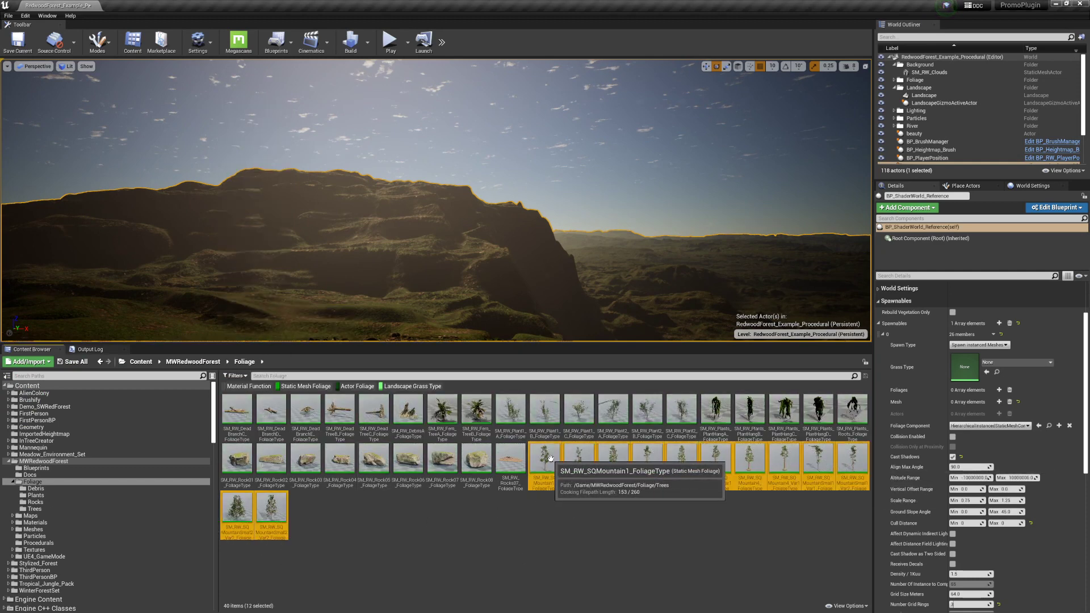
drag(551, 458, 923, 417)
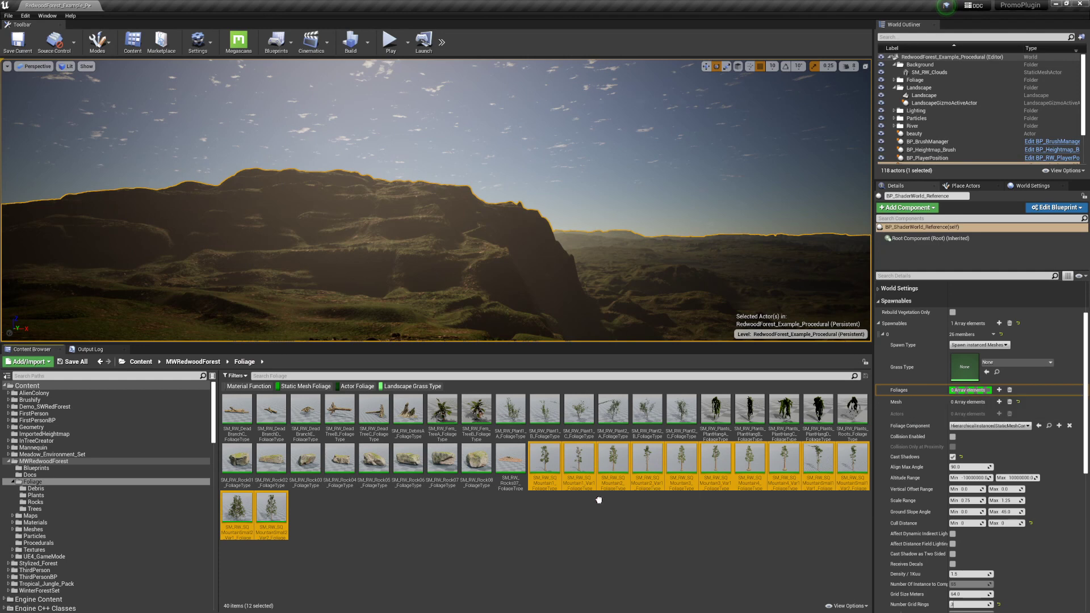
drag(965, 391, 971, 390)
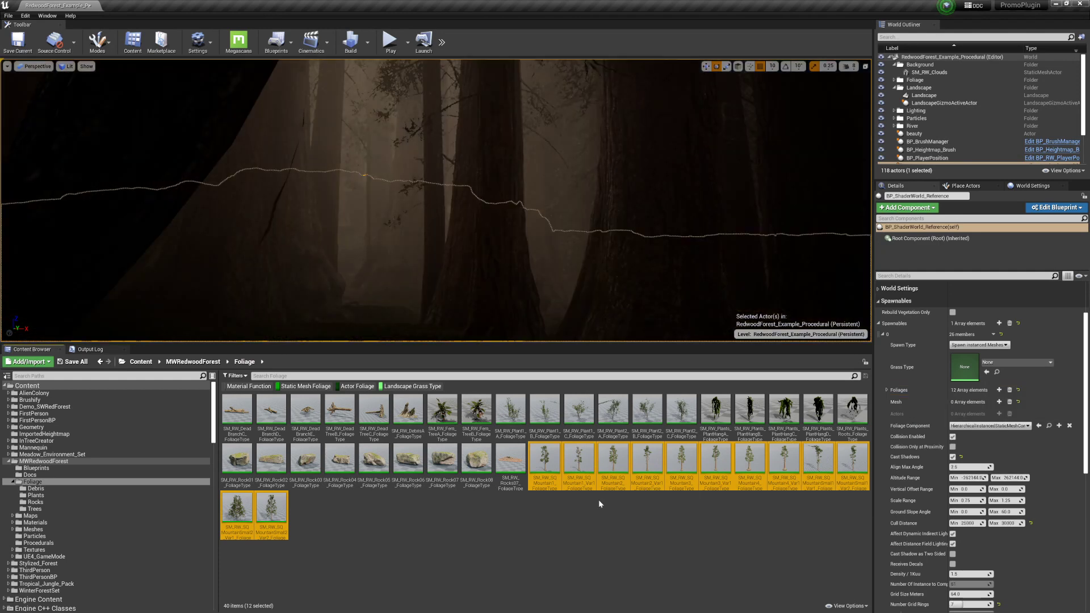
- Lower the tree spawnable's Density / 1Kuu to 0.5 and finally to 0.25
click(711, 342)
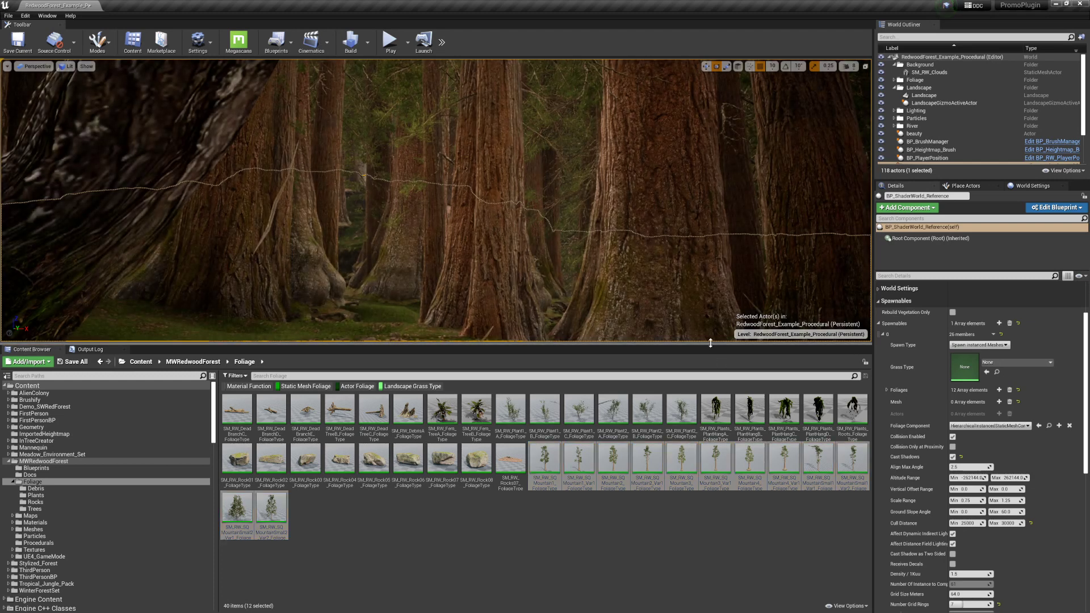
drag(710, 342, 710, 471)
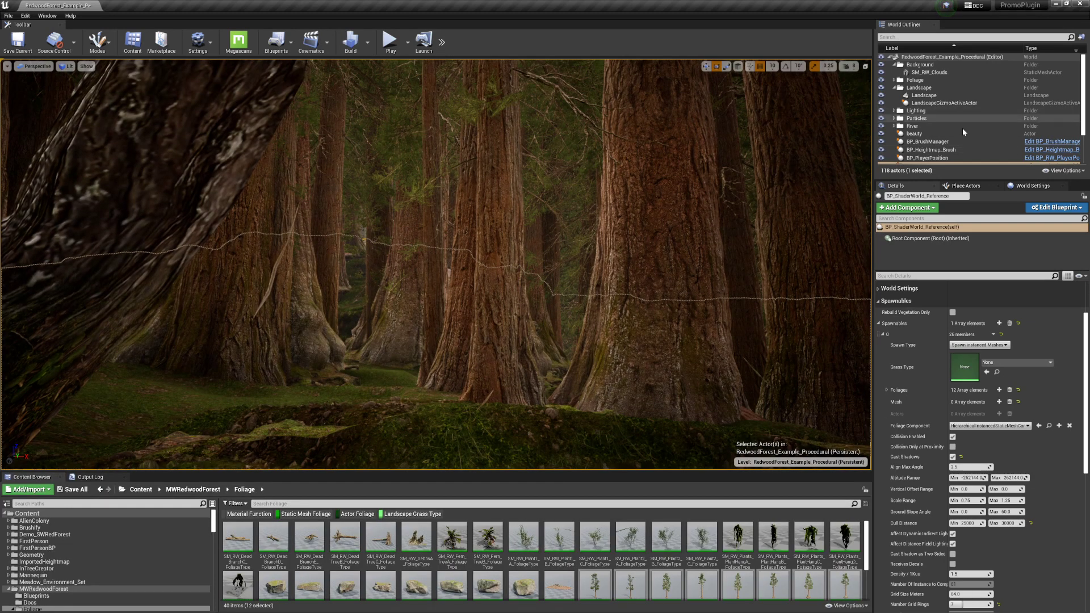
scroll(962, 128, down, 2)
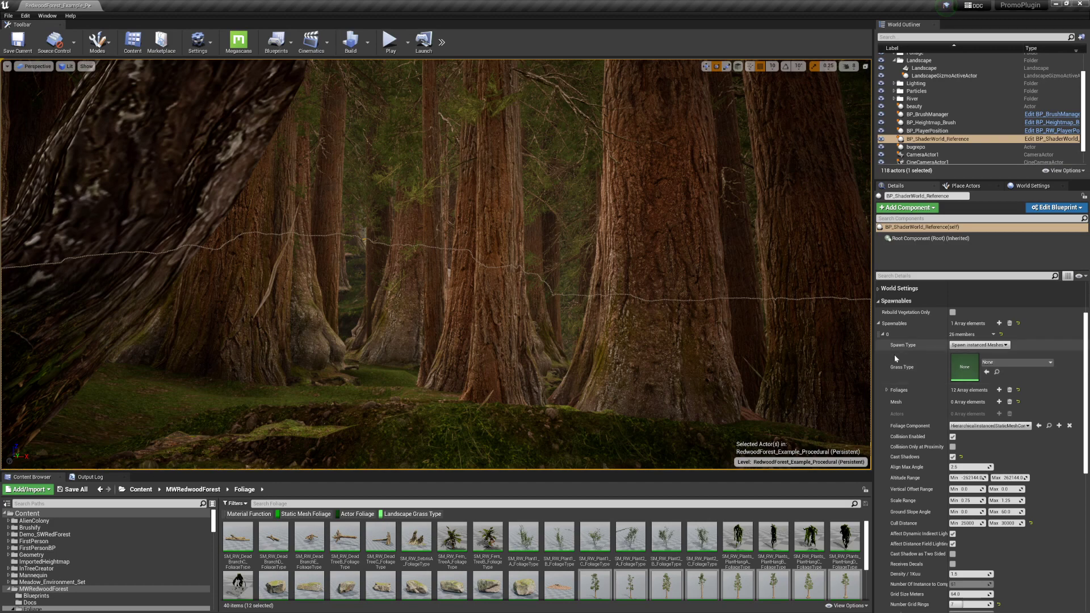
scroll(894, 354, down, 3)
click(959, 481)
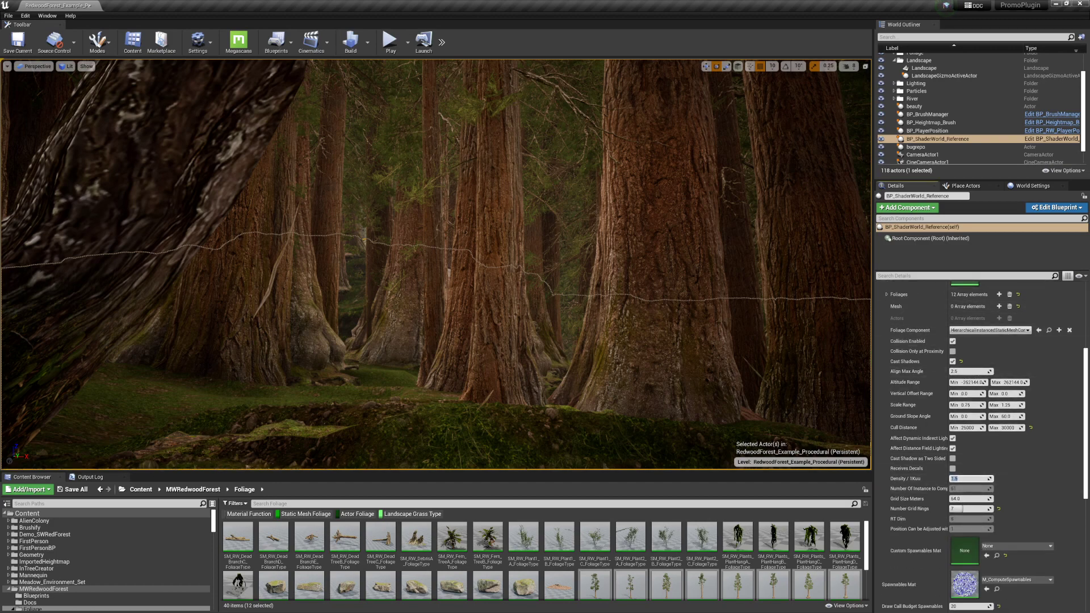
text(.5)
key(Return)
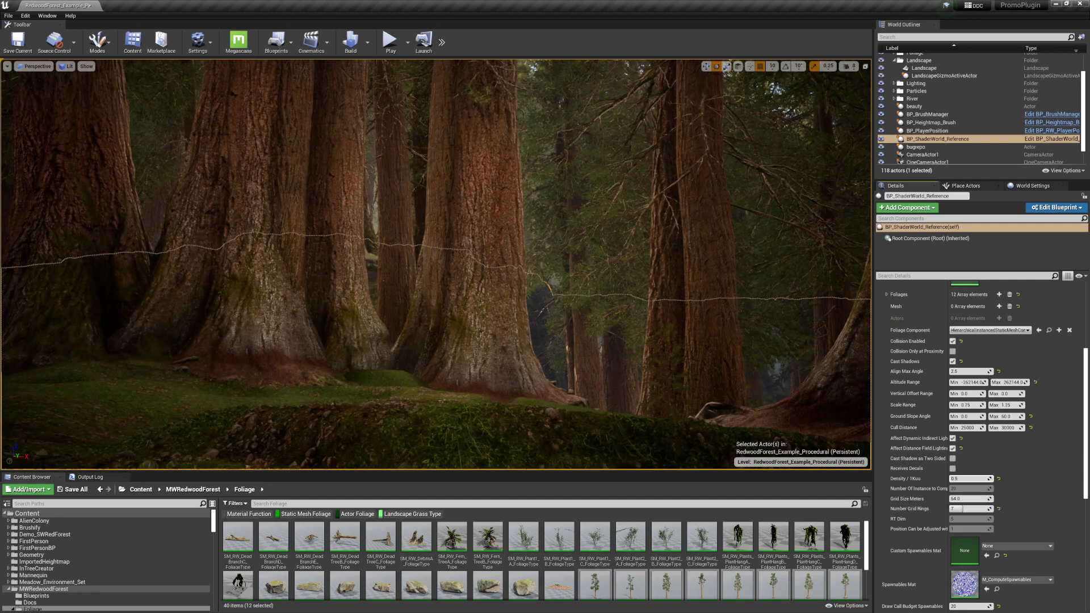
text(/2)
key(Return)
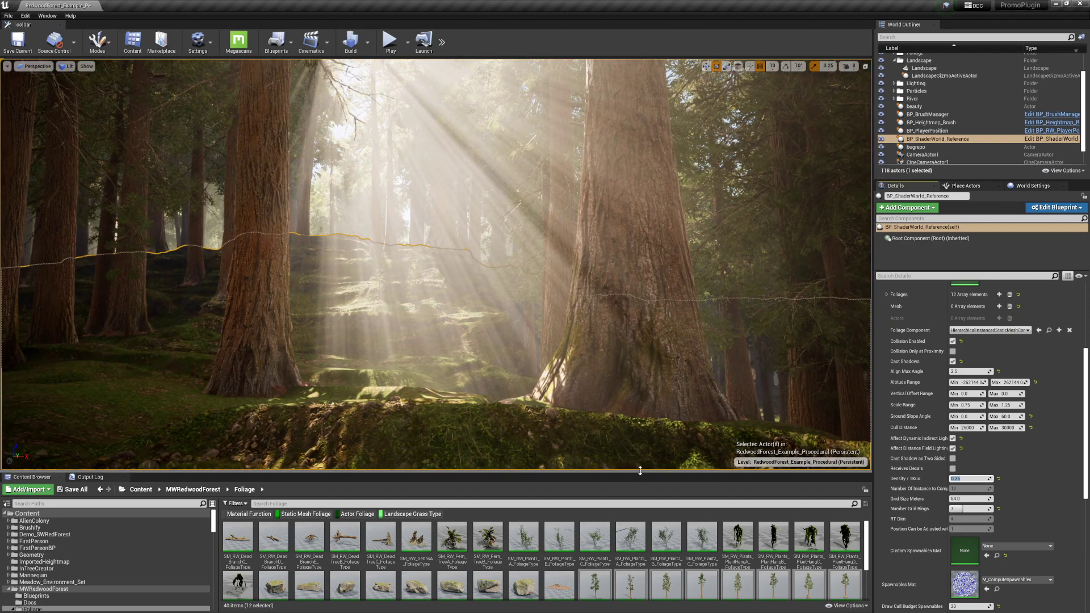
- Add a second element to the Spawnables array and assign the eight SM_RW_Rock foliage types to its Foliages
drag(634, 473, 633, 365)
click(477, 481)
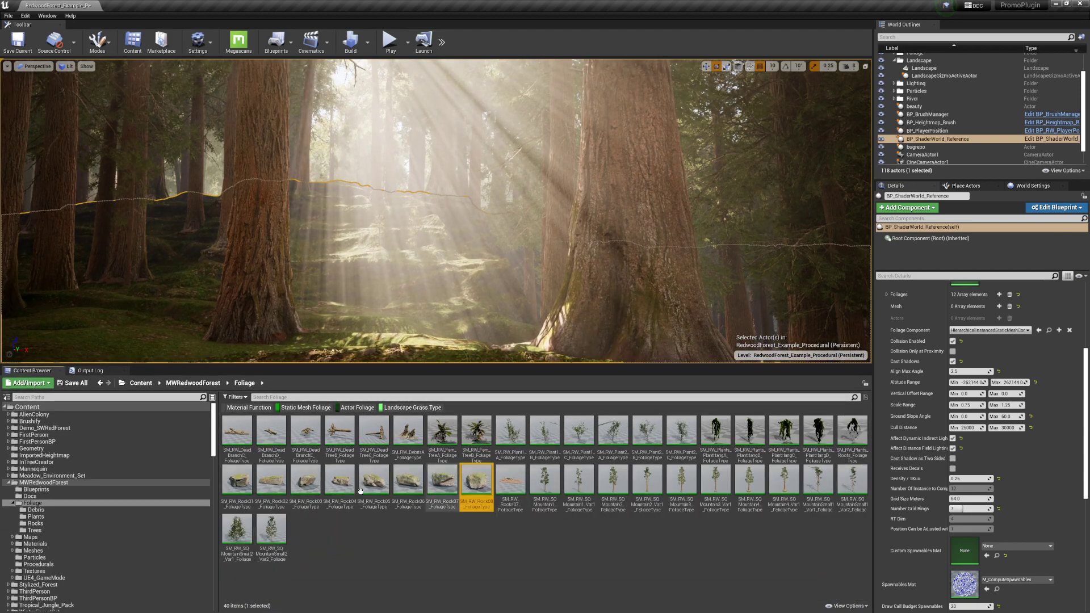
shift+click(237, 482)
scroll(939, 393, up, 5)
click(884, 321)
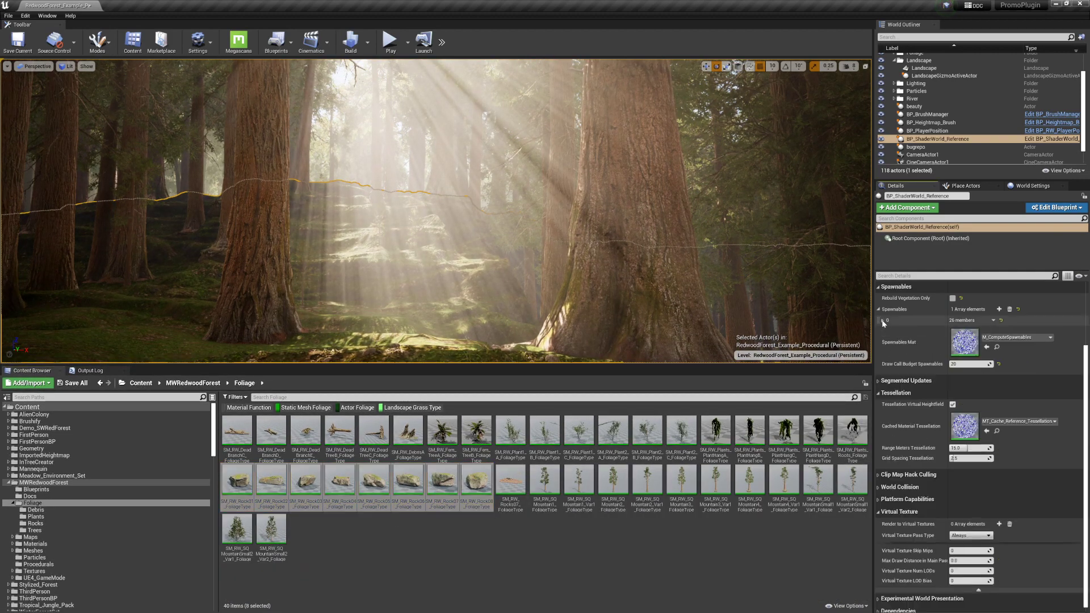
click(999, 309)
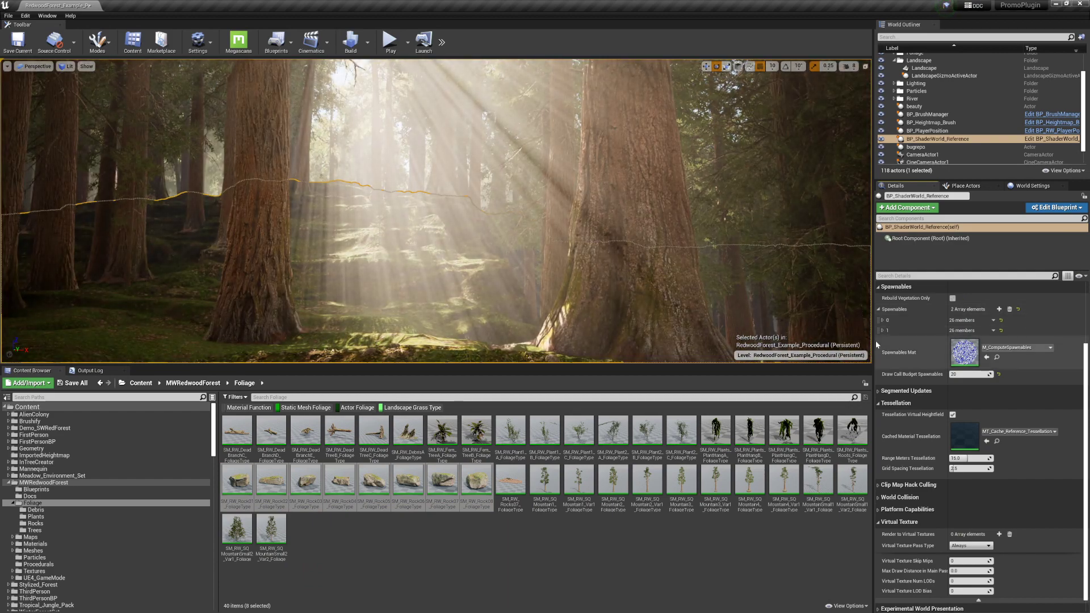
click(883, 331)
drag(476, 479, 966, 386)
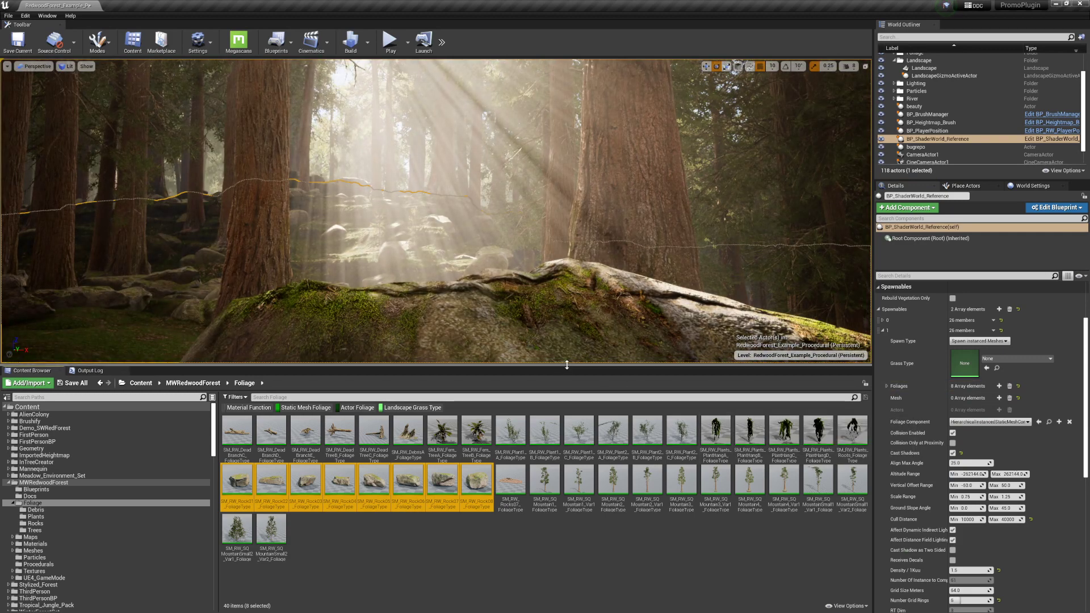
- Tune the rock spawnable's Density / 1Kuu, trying 0.75 and 0.375 before settling on 0.45
drag(566, 365, 566, 472)
click(968, 570)
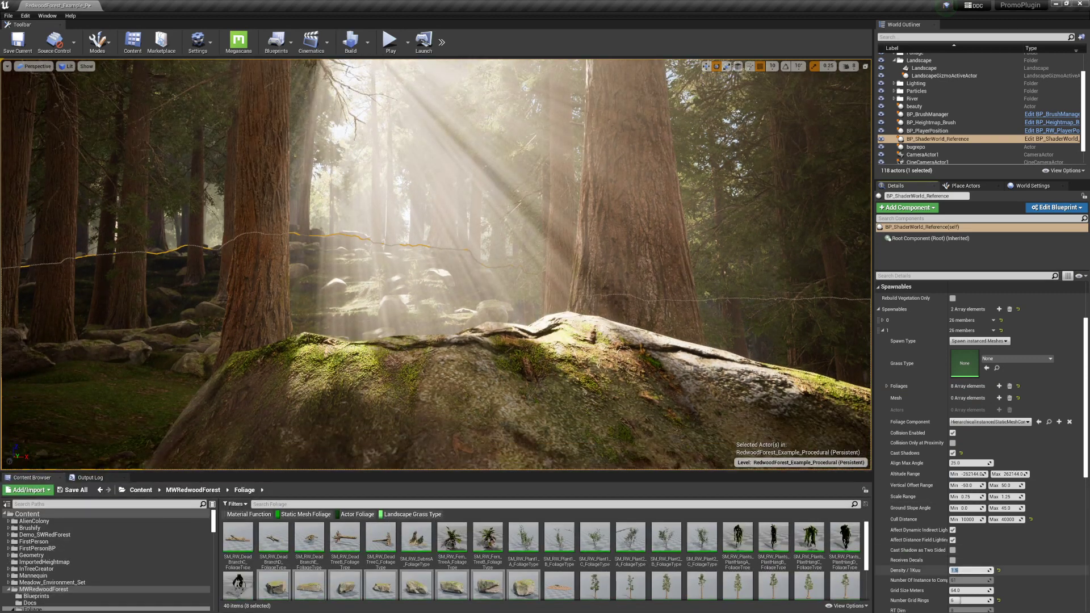
text(0.75)
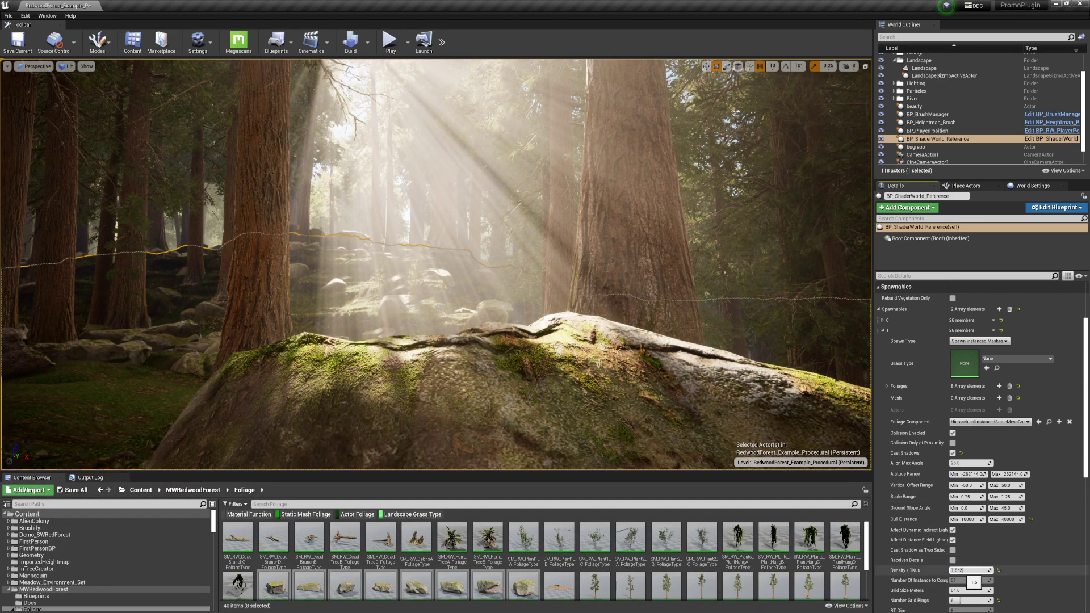
key(Return)
text(0.375)
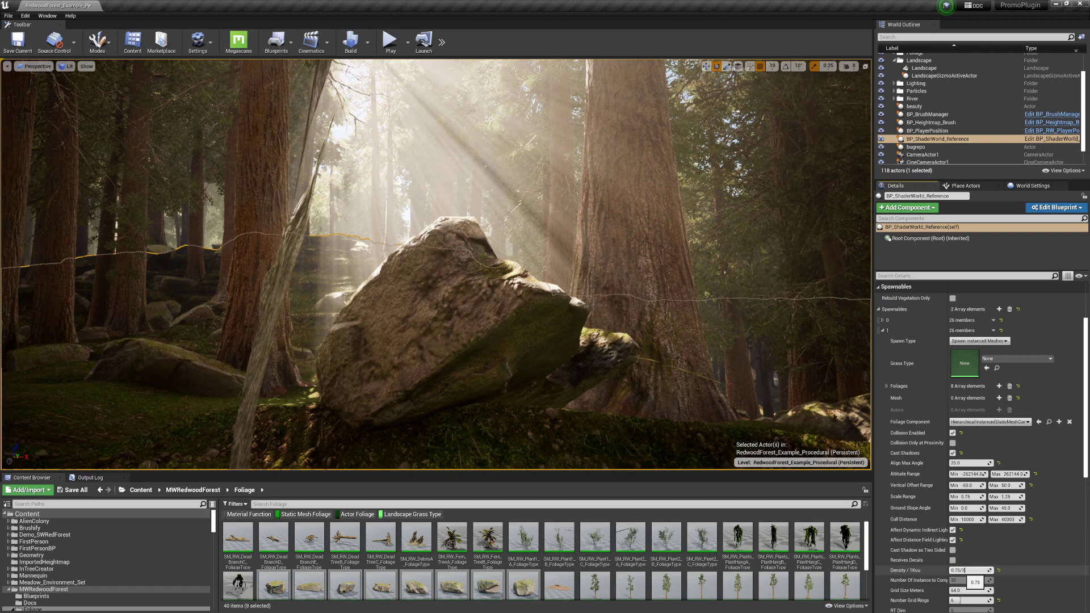
key(Return)
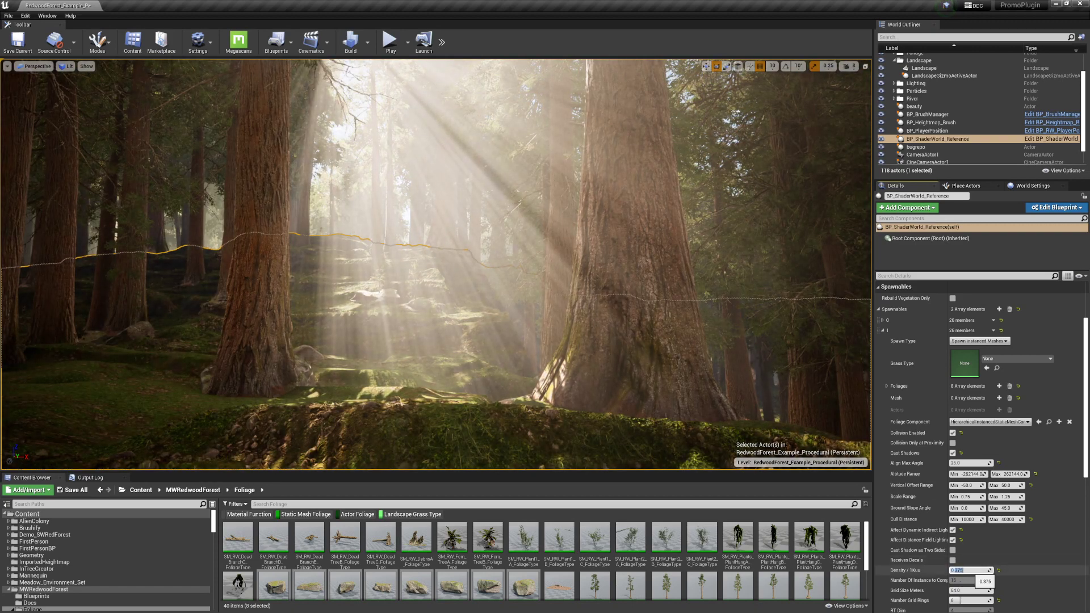
key(Return)
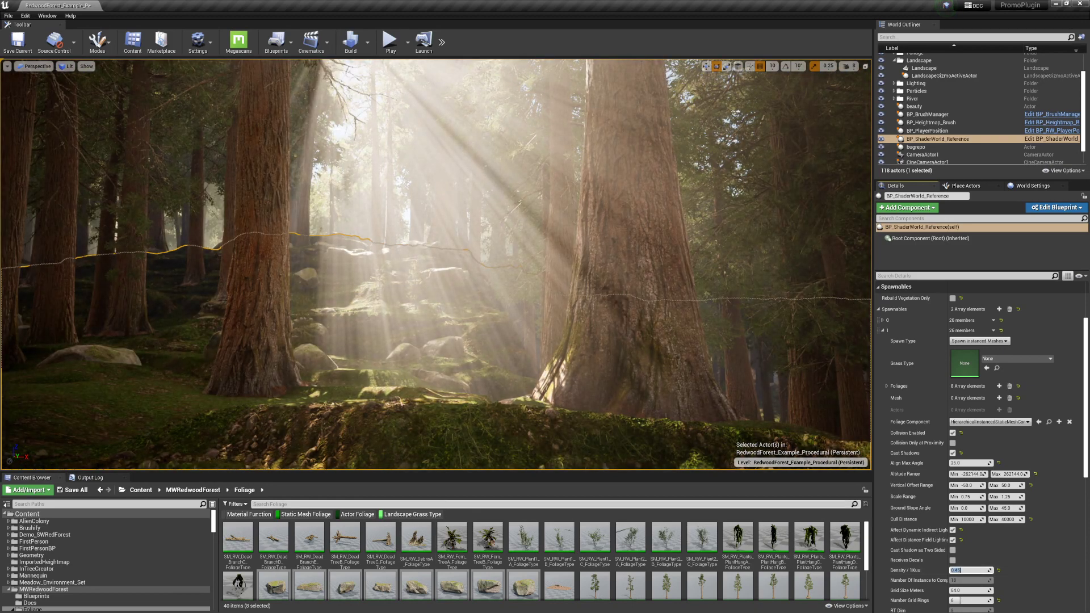
- Add a third element to the Spawnables array and assign the six SM_RW_Plant foliage types to its Foliages
drag(443, 472, 460, 378)
click(511, 445)
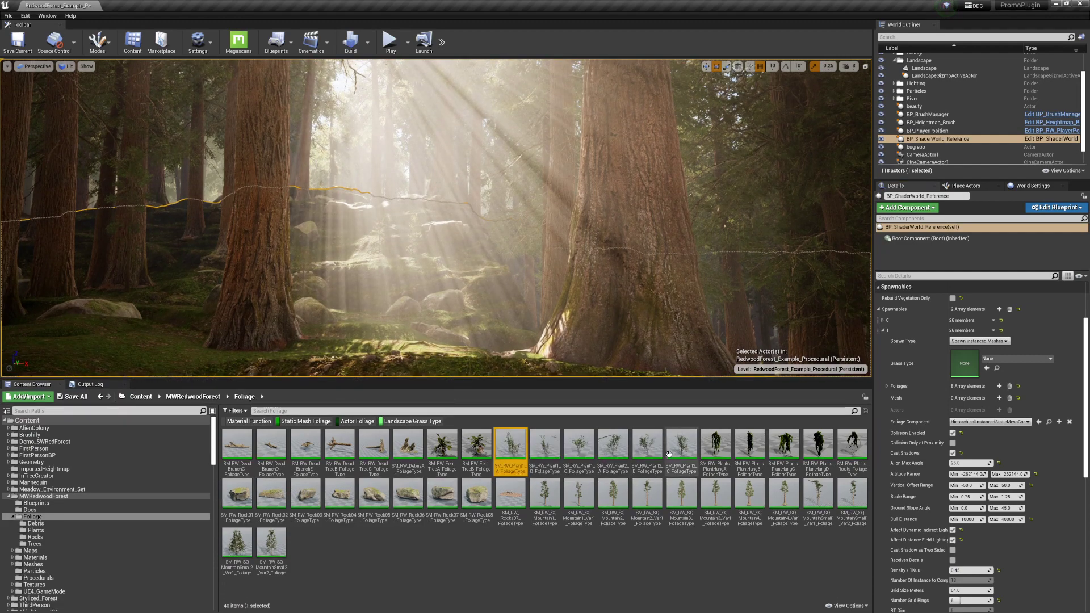
shift+click(681, 445)
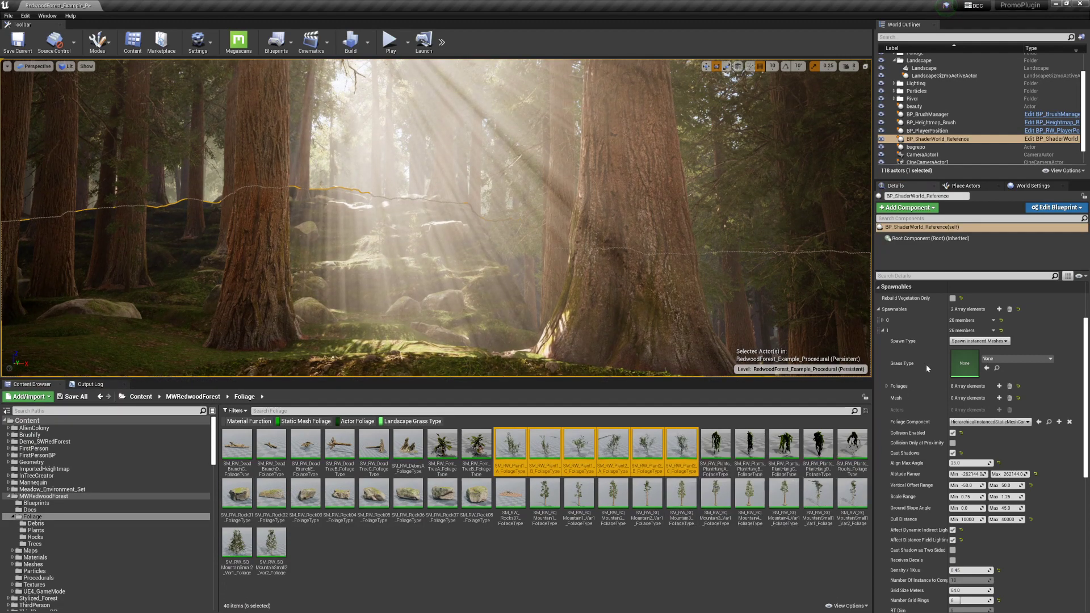
click(883, 333)
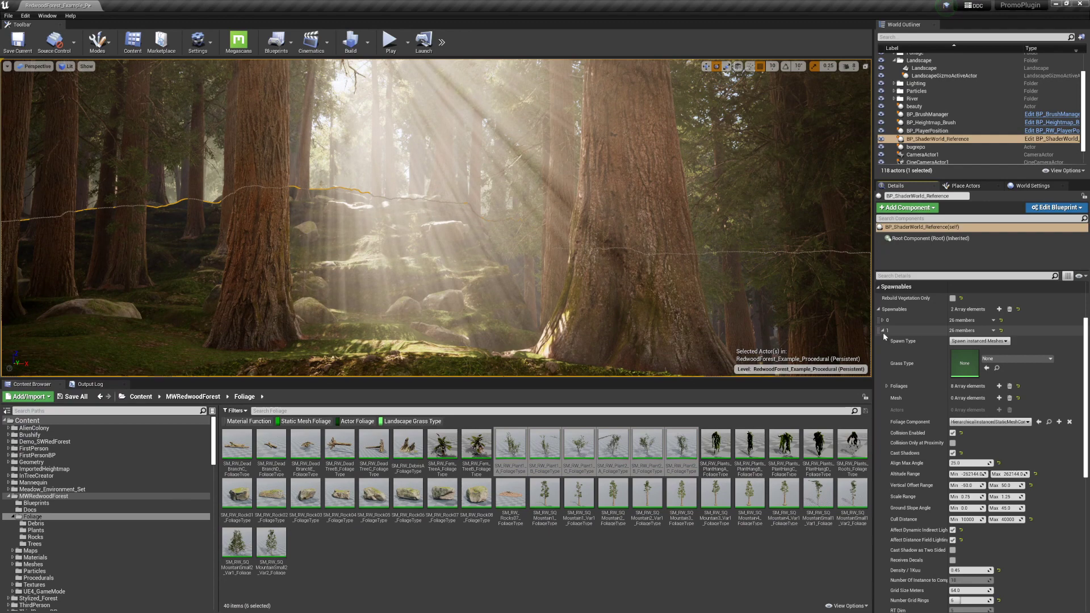
click(883, 331)
drag(618, 471, 649, 457)
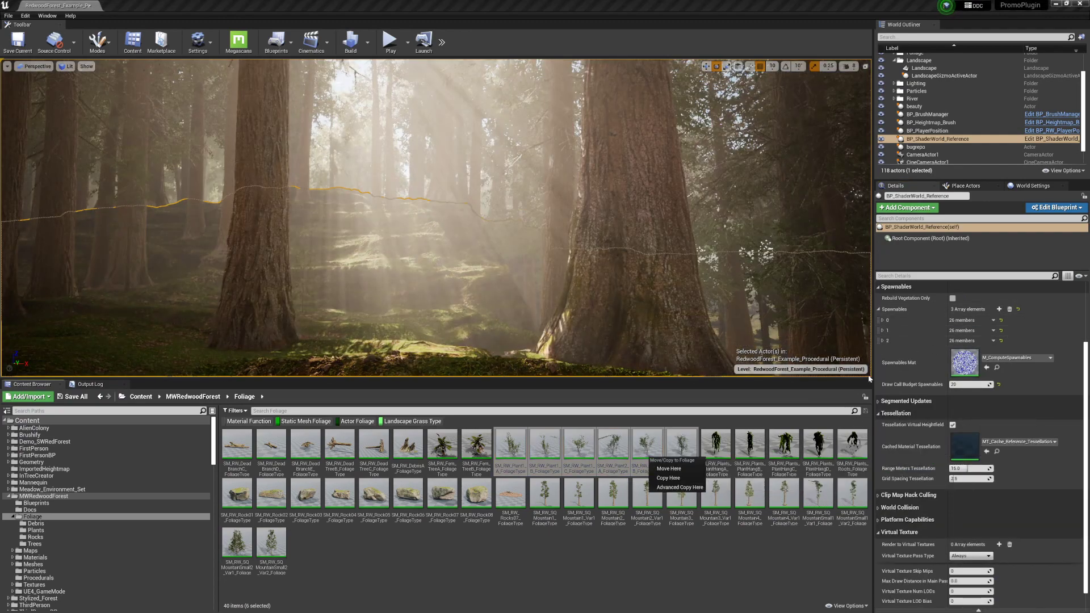
click(884, 344)
click(883, 341)
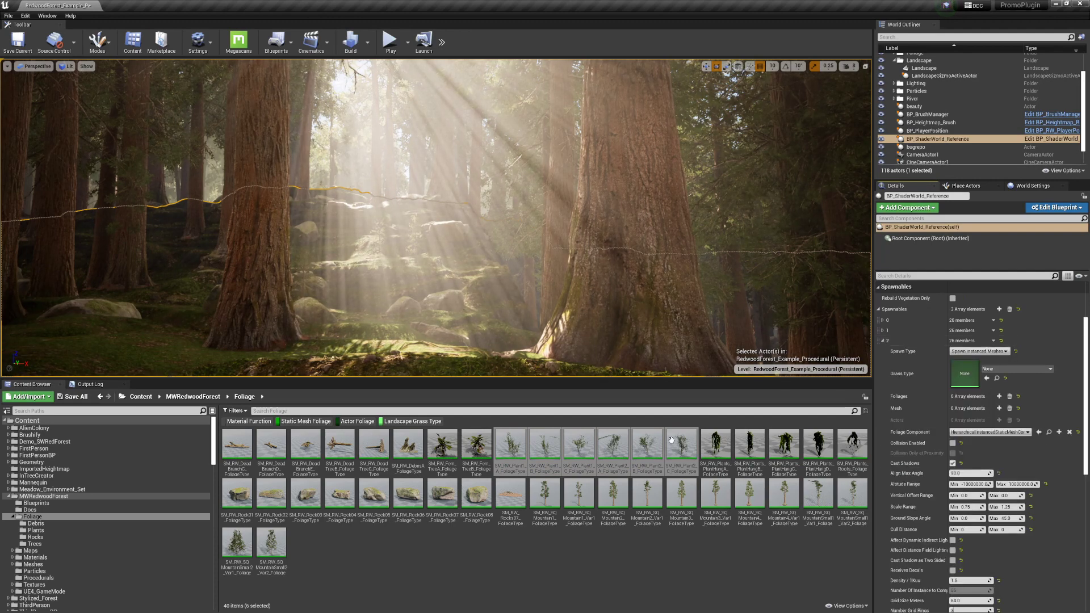
drag(647, 445, 955, 398)
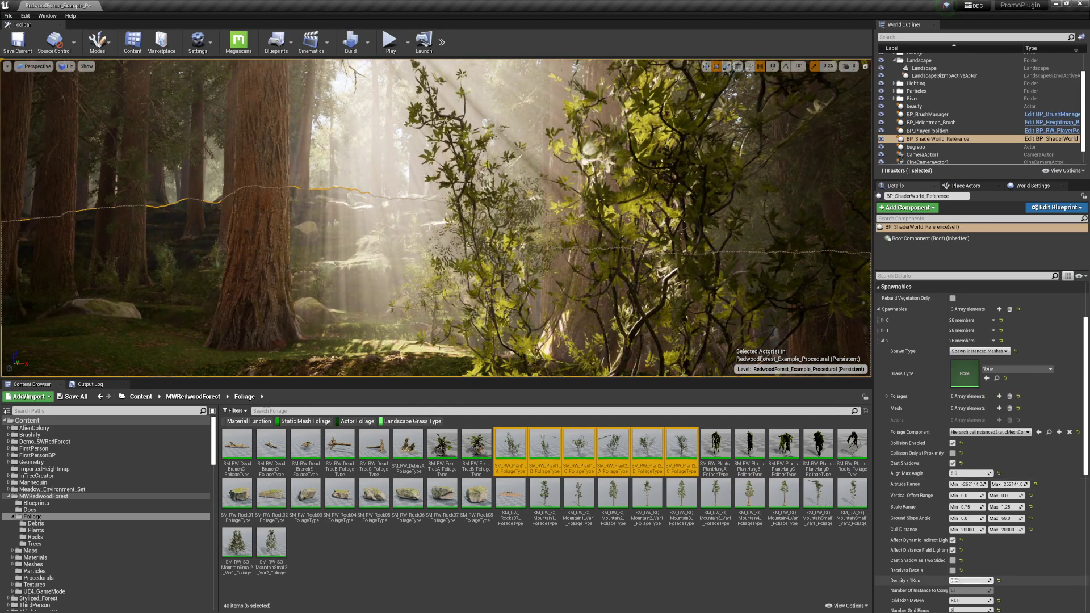
- Halve the plant spawnable's Density / 1Kuu twice, to 0.75 and 0.375
click(968, 581)
click(968, 581)
text(/2)
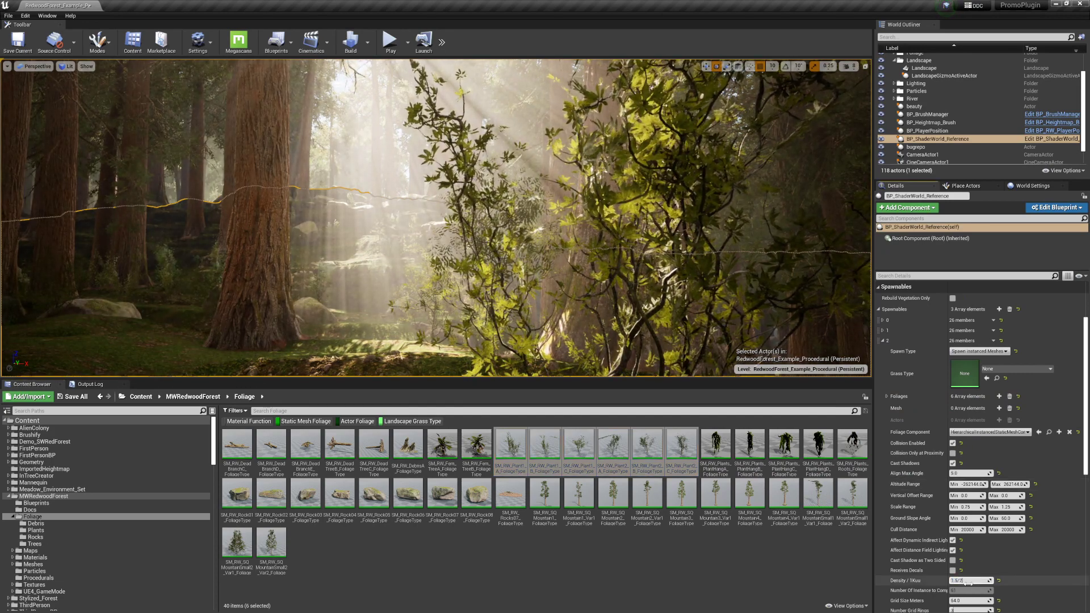
key(Return)
click(968, 583)
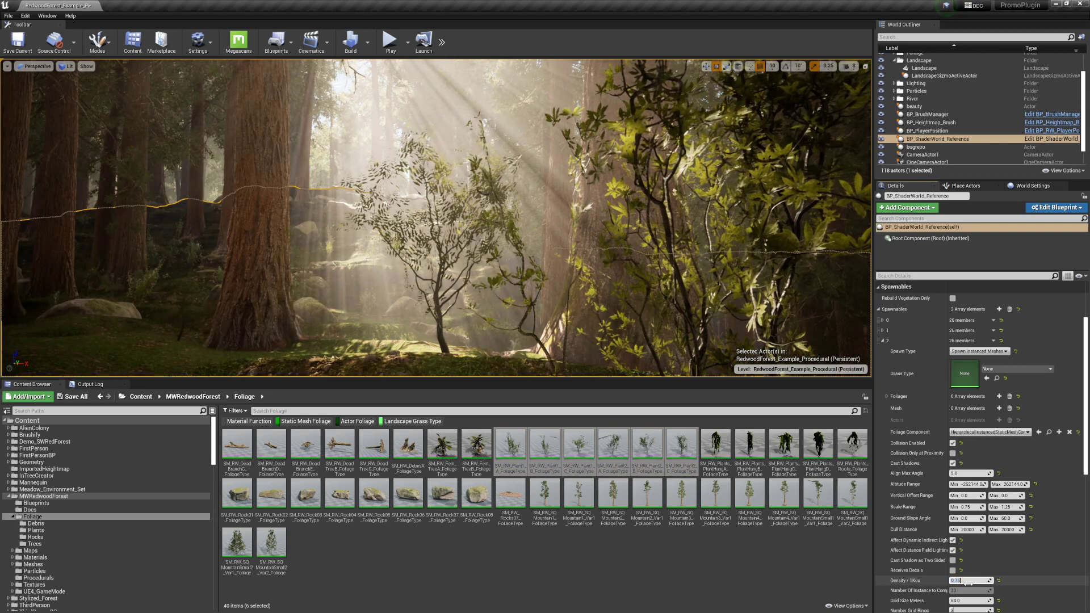
text(/2)
key(Return)
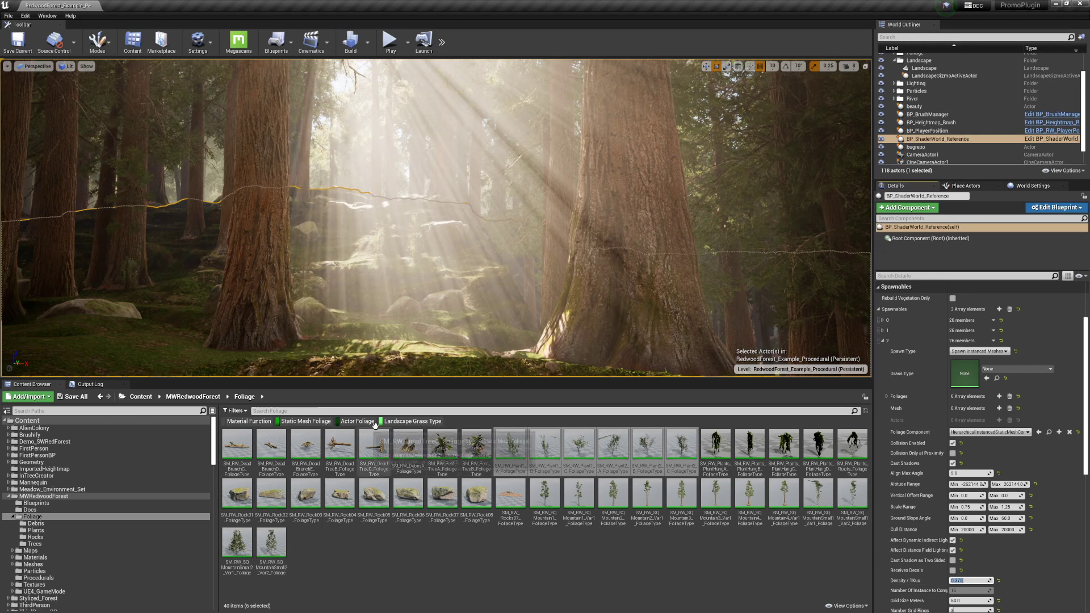
- Go up to the MWRedwoodForest folder and filter its assets by Landscape Grass Type only
click(397, 424)
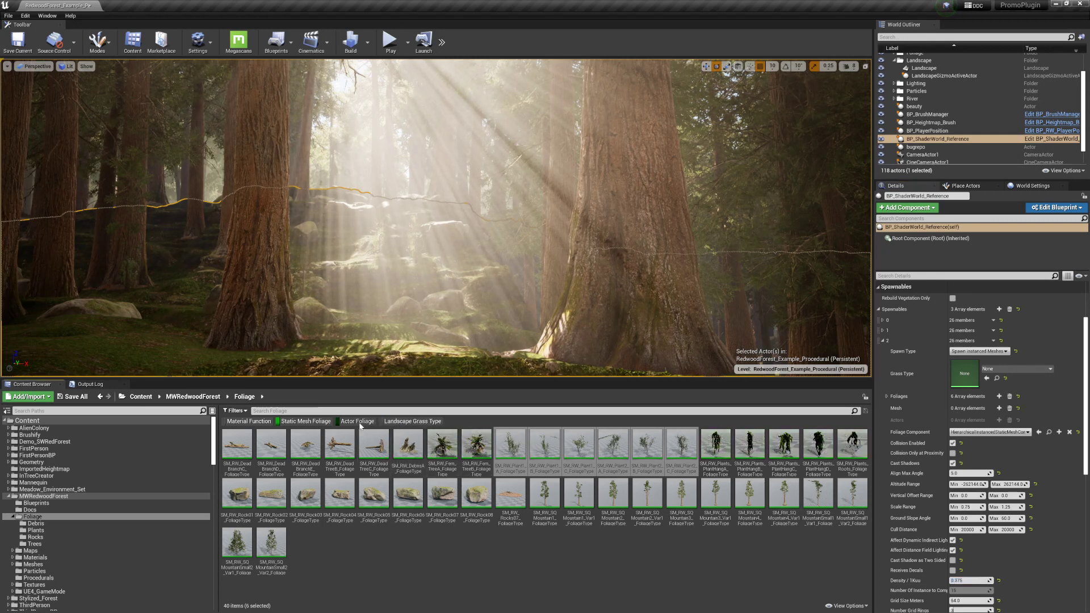
click(307, 421)
click(204, 397)
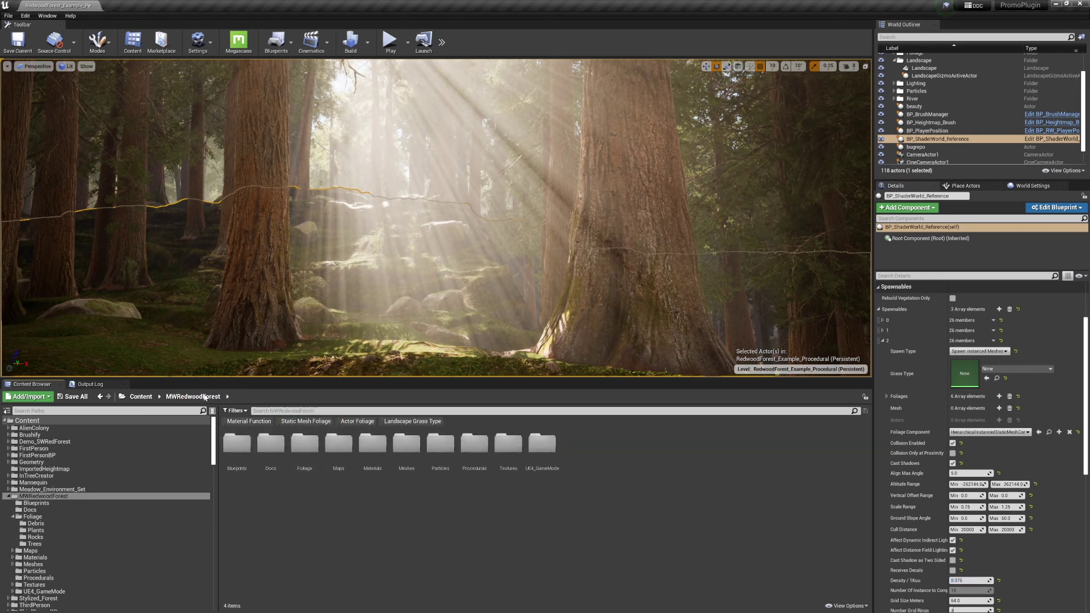
click(406, 422)
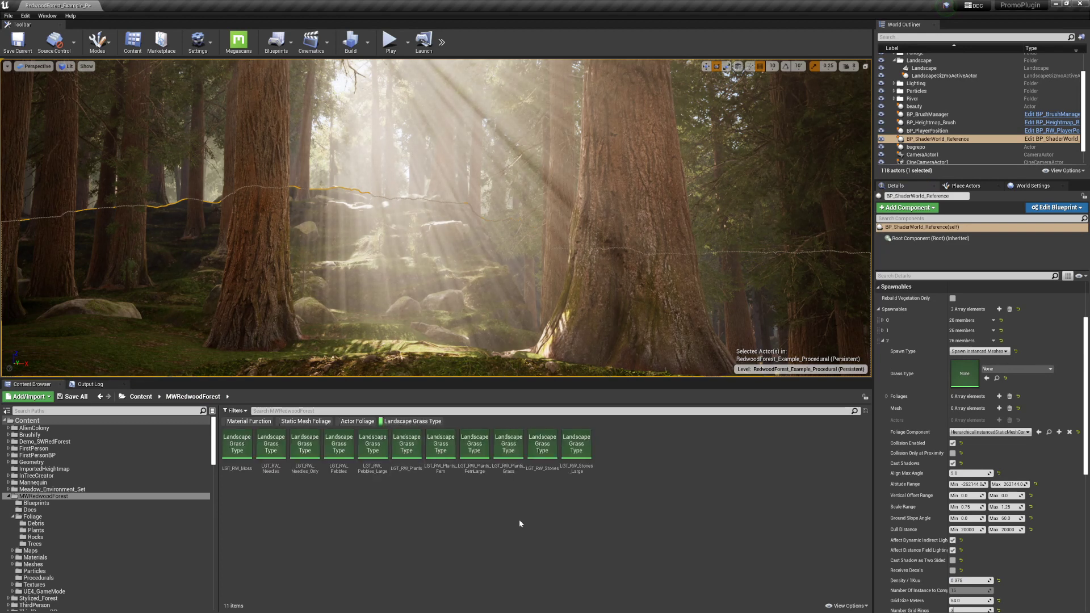
- Add a fourth element to the Spawnables array, set its Grass Type to LGT_RW_Needles_Only and enlarge the viewport
click(319, 473)
click(883, 340)
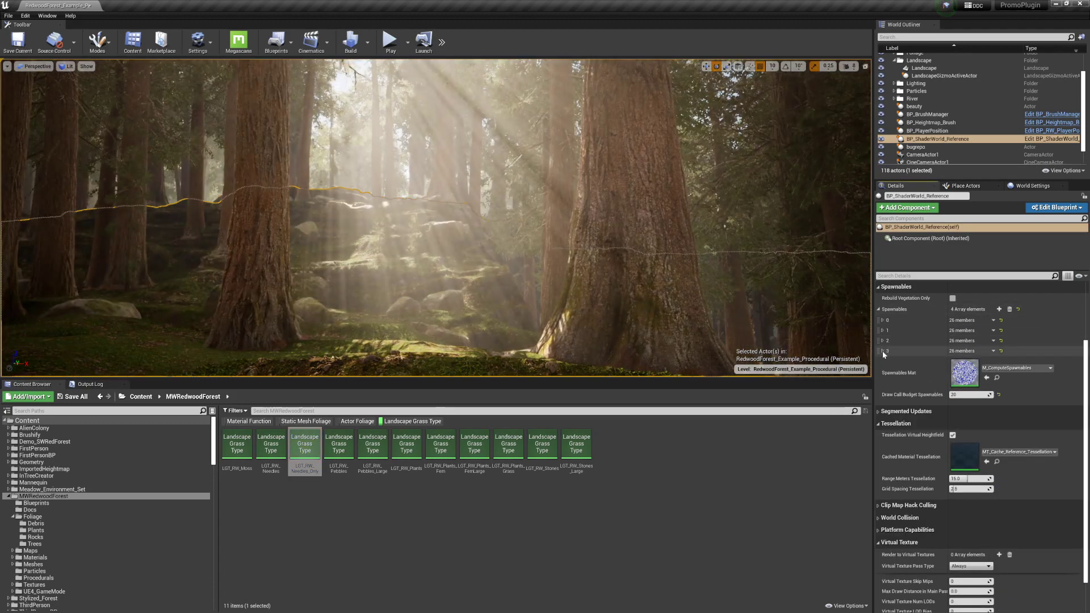
click(882, 351)
drag(304, 450, 965, 384)
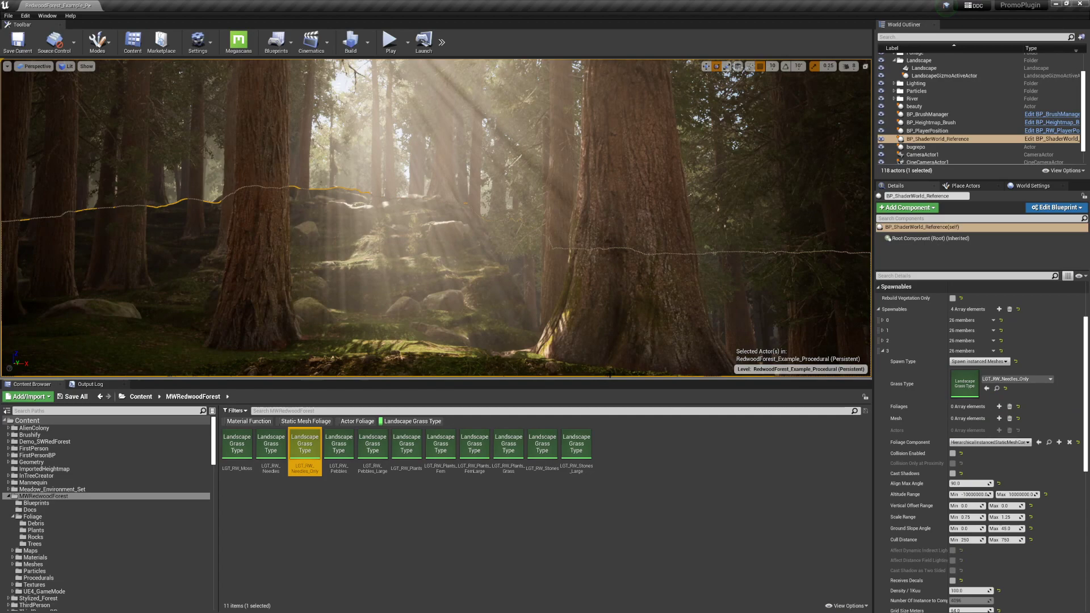
drag(616, 378, 613, 444)
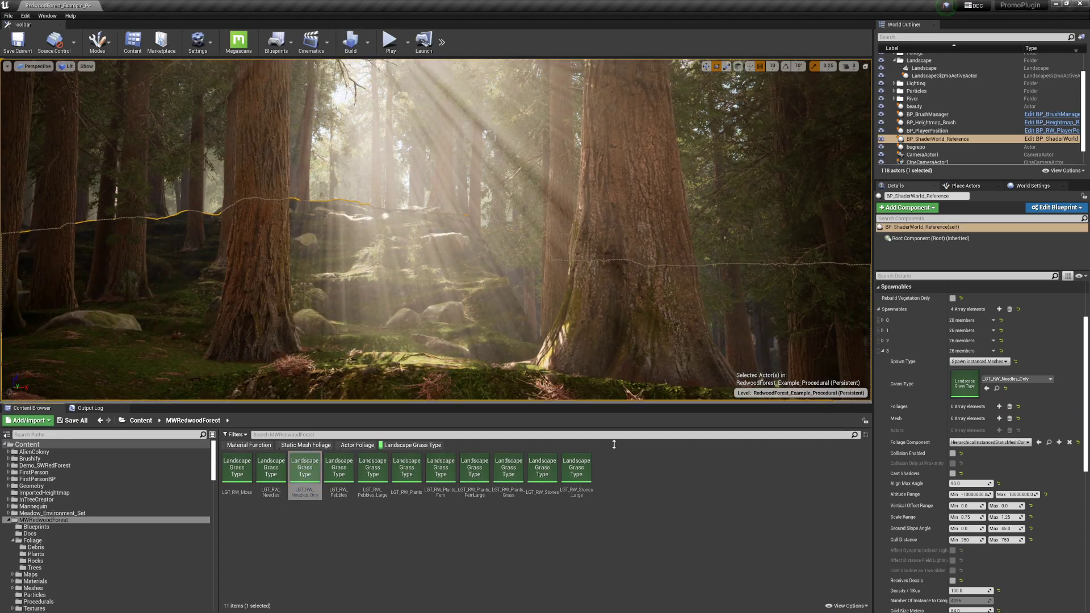
right_drag(590, 318, 556, 374)
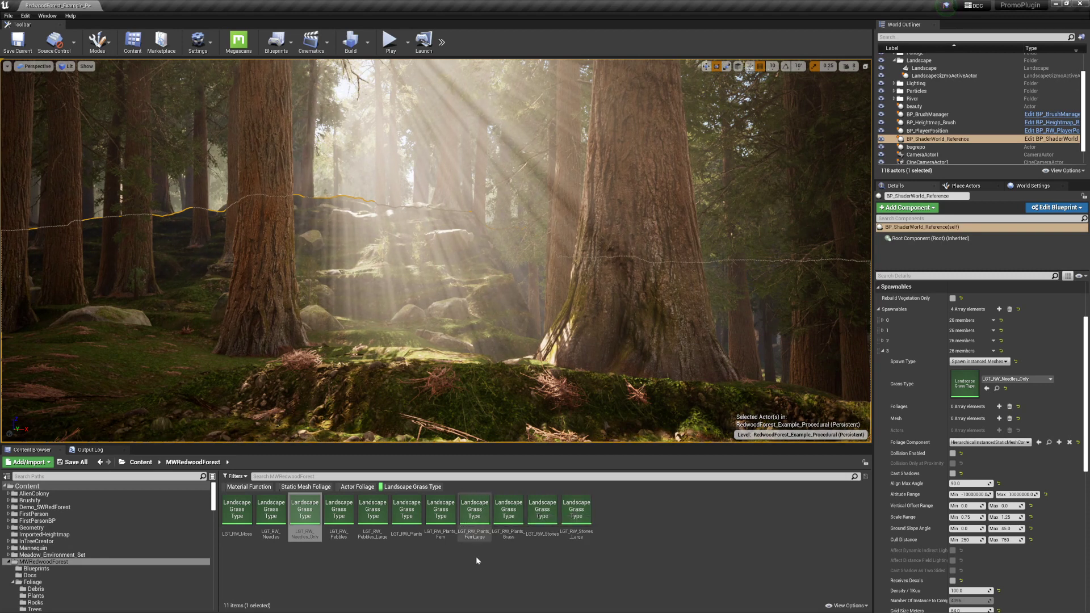
- Add a fifth element to the Spawnables array and set its Grass Type to LGT_RW_Plants_Fern
click(418, 527)
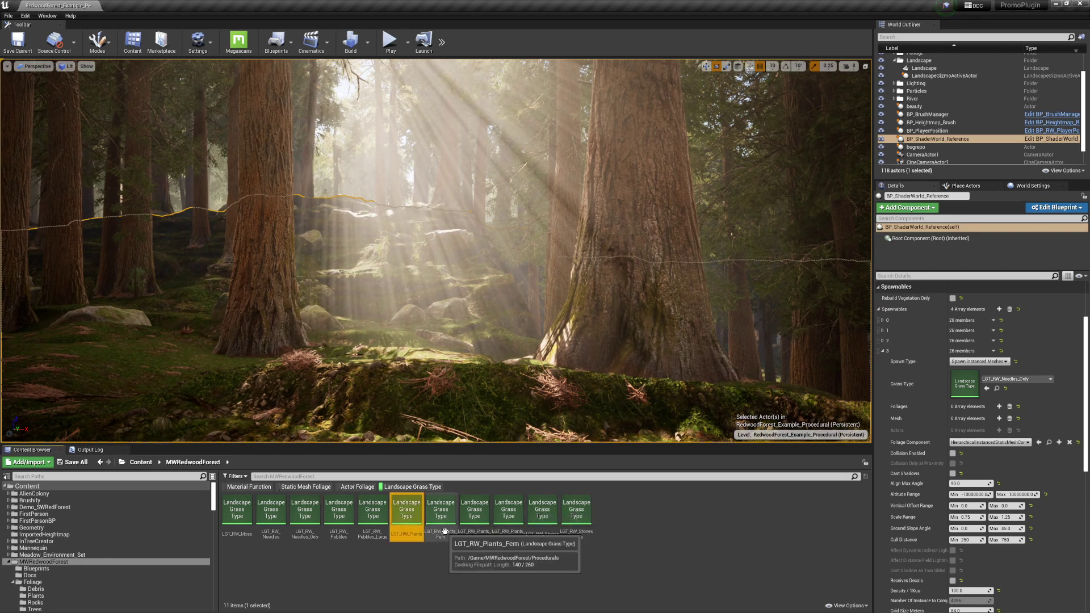
click(441, 517)
click(883, 351)
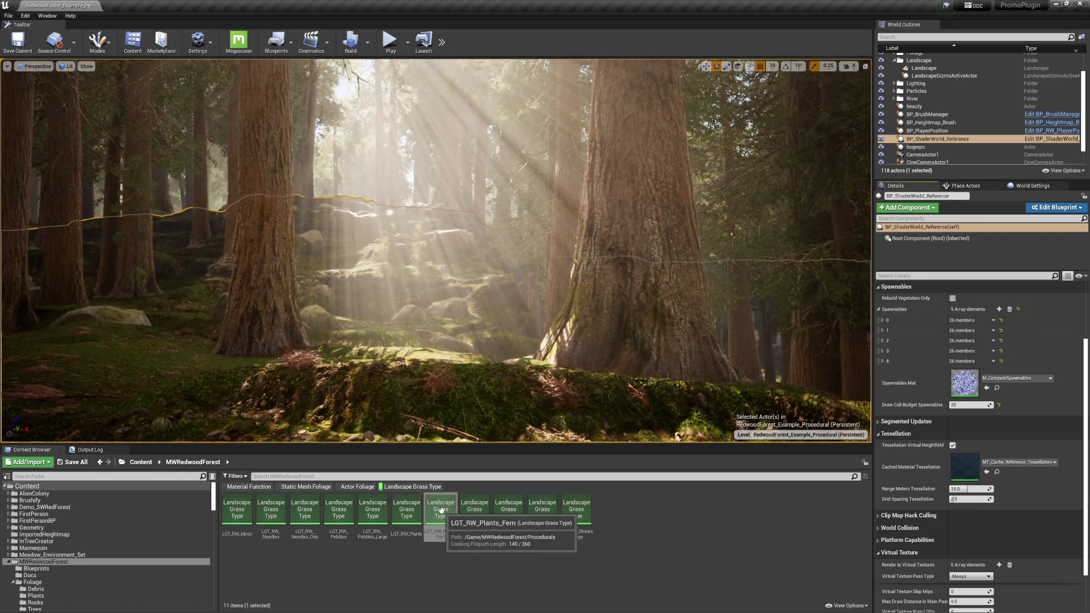
click(883, 361)
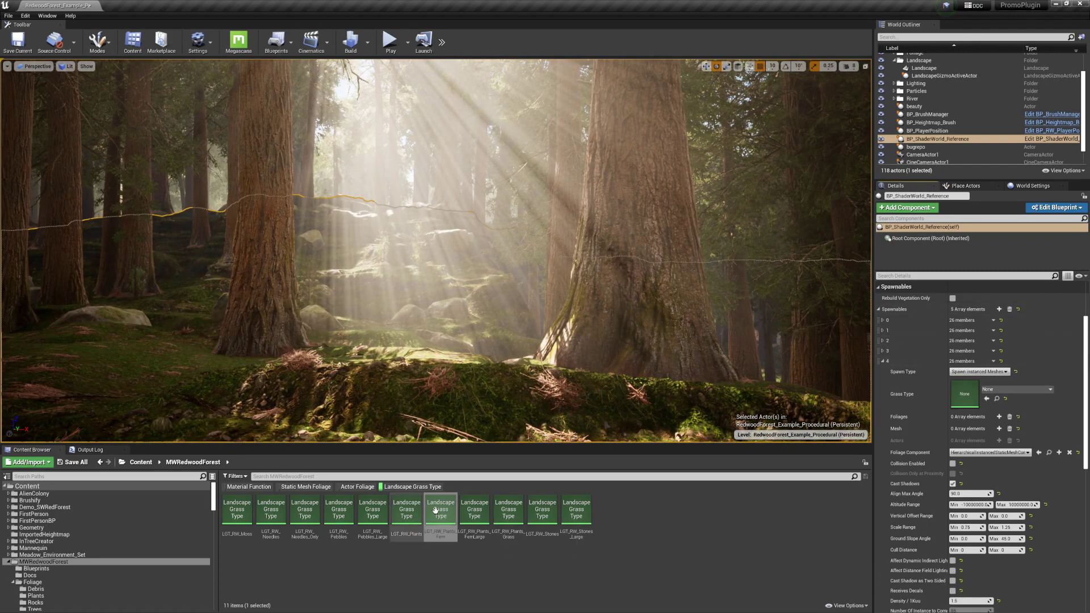
drag(440, 516, 965, 394)
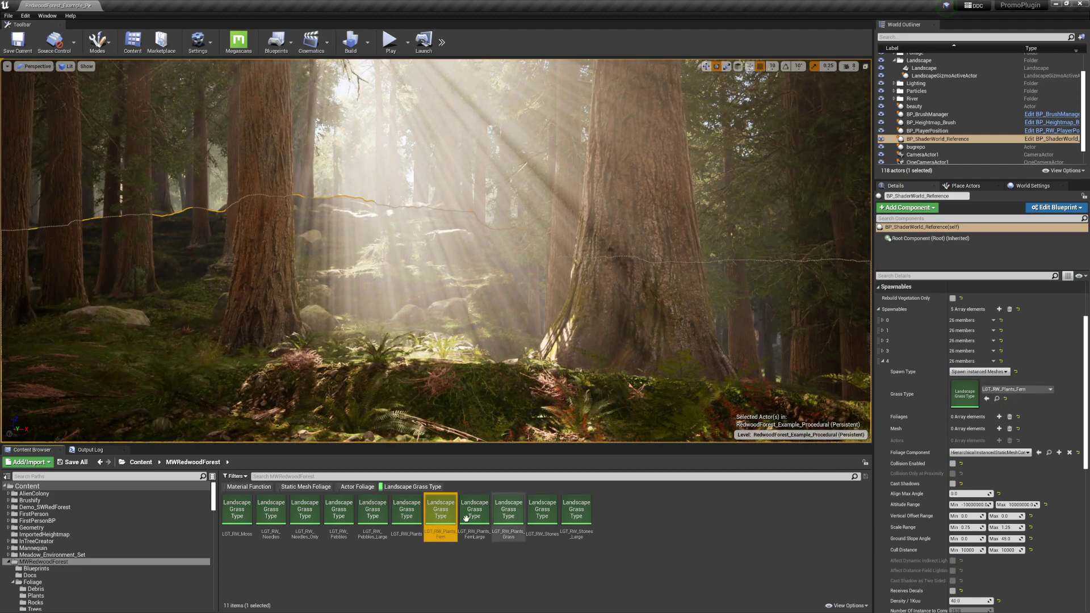
- Examine the first grass variety inside the LGT_RW_Moss grass type and put the asset editor away
click(237, 513)
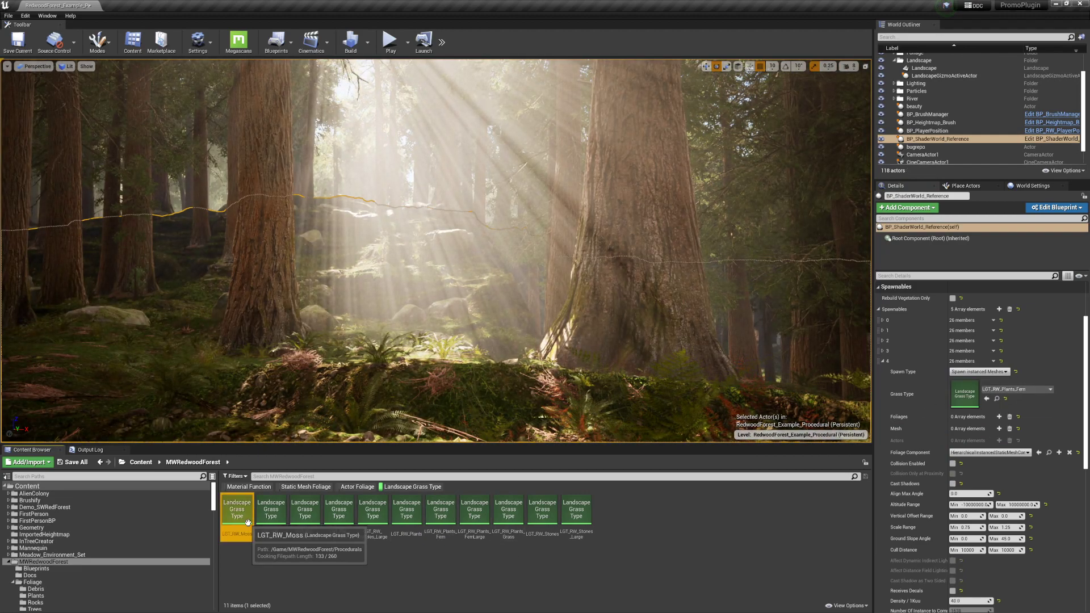
double_click(237, 514)
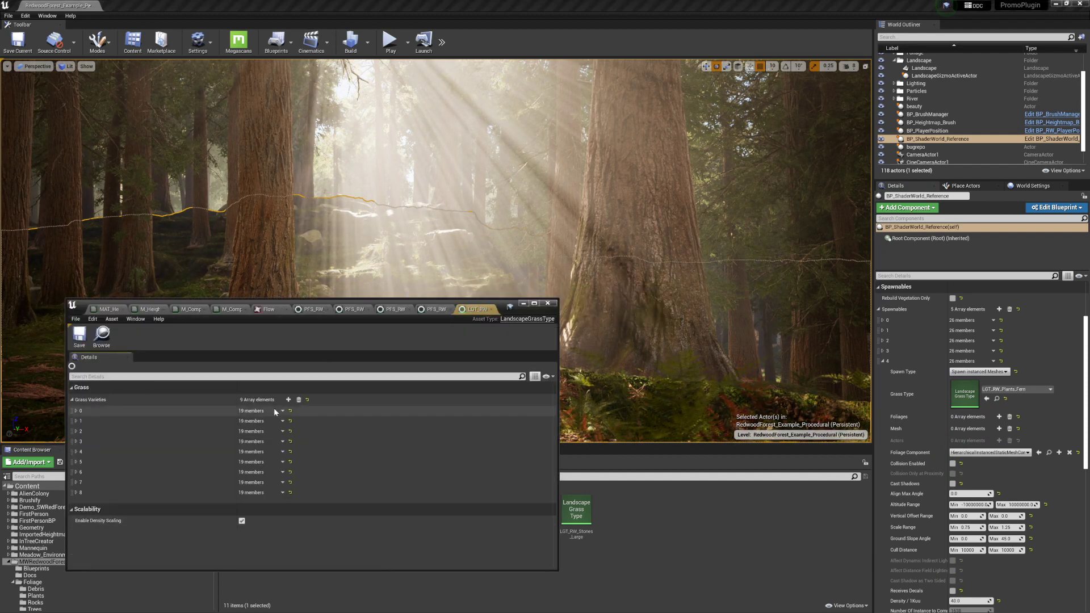
click(75, 411)
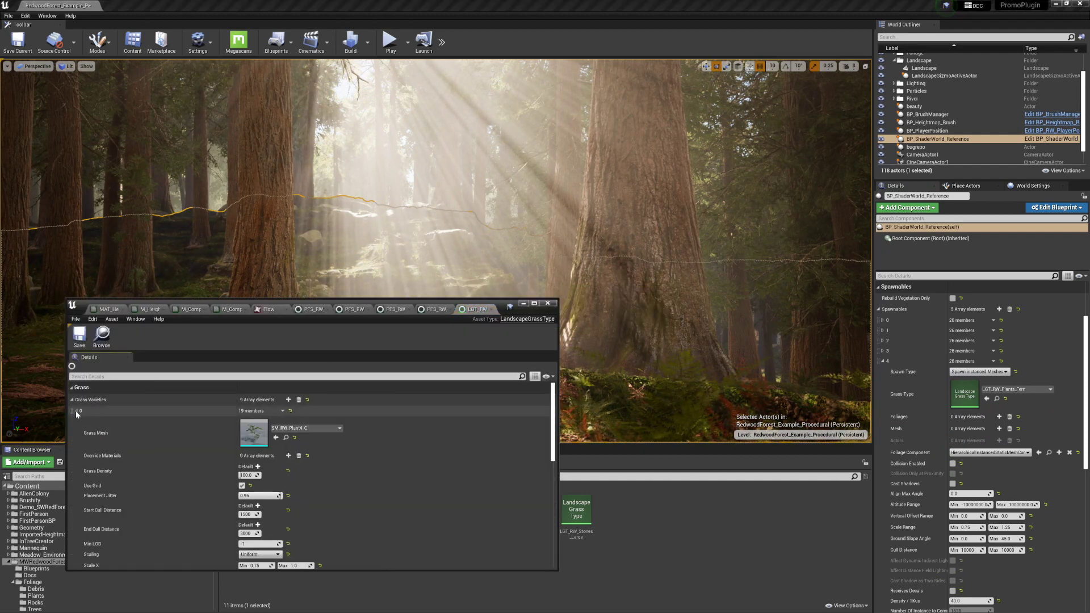
click(76, 410)
click(523, 303)
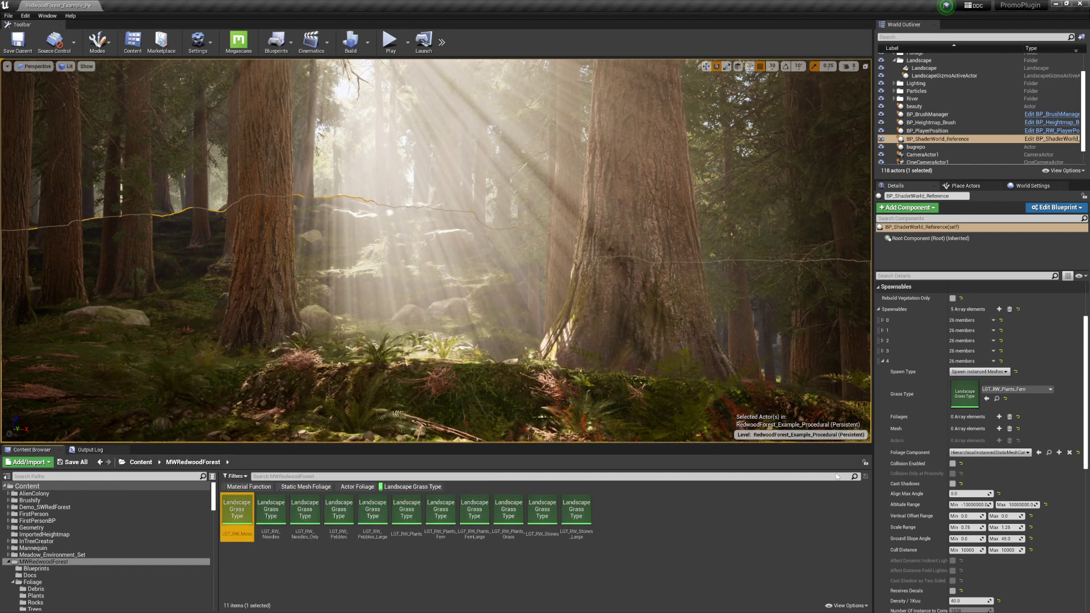
- Add a sixth element to the Spawnables array, check LGT_RW_Plants_Grass's first variety and assign that asset as the element's Grass Type
click(883, 361)
click(1000, 309)
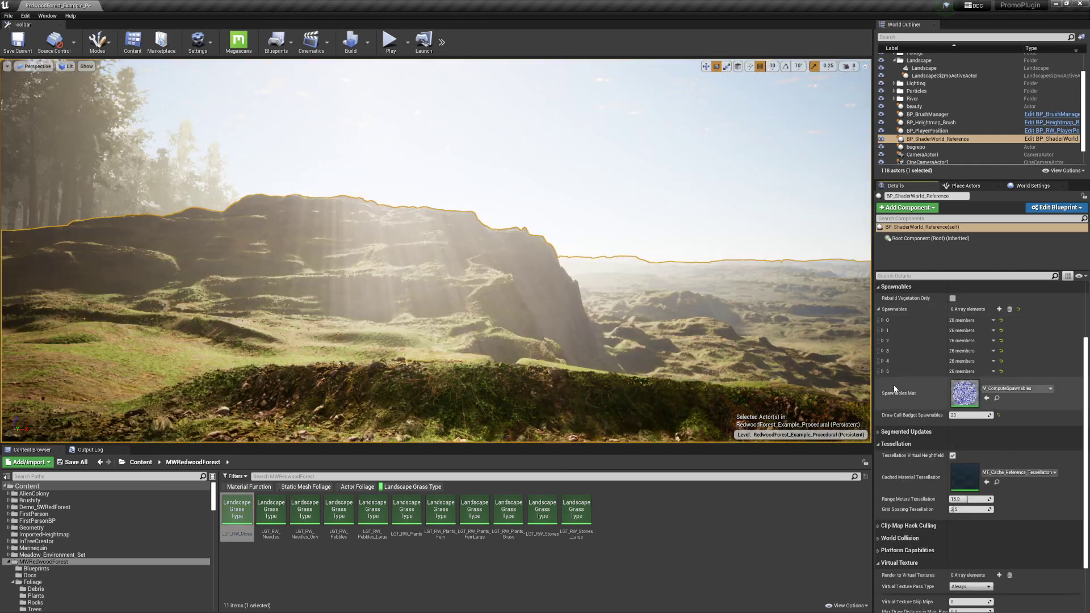
click(883, 372)
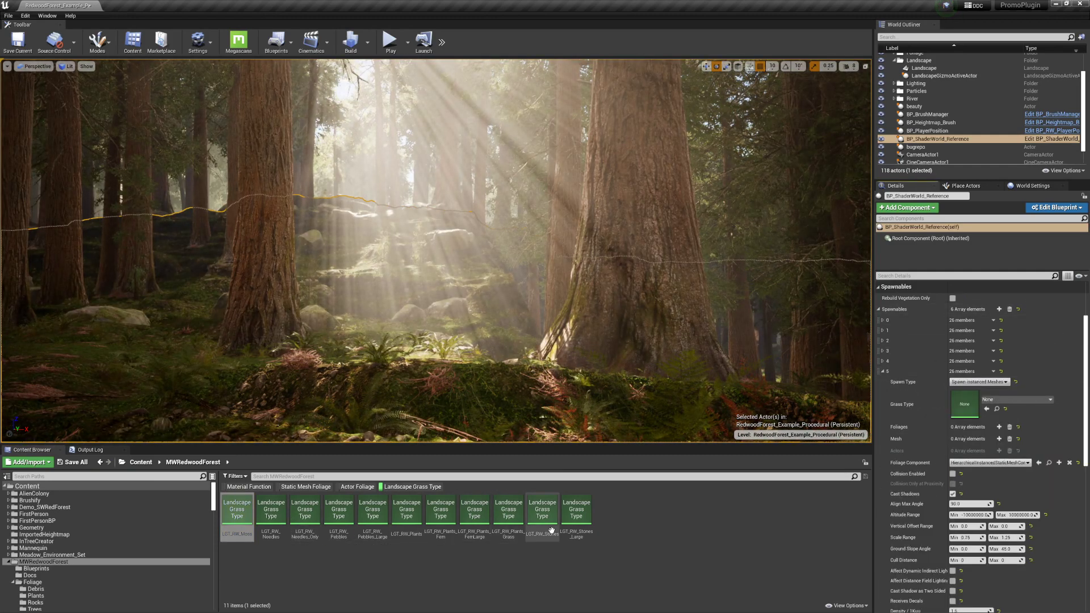
double_click(511, 519)
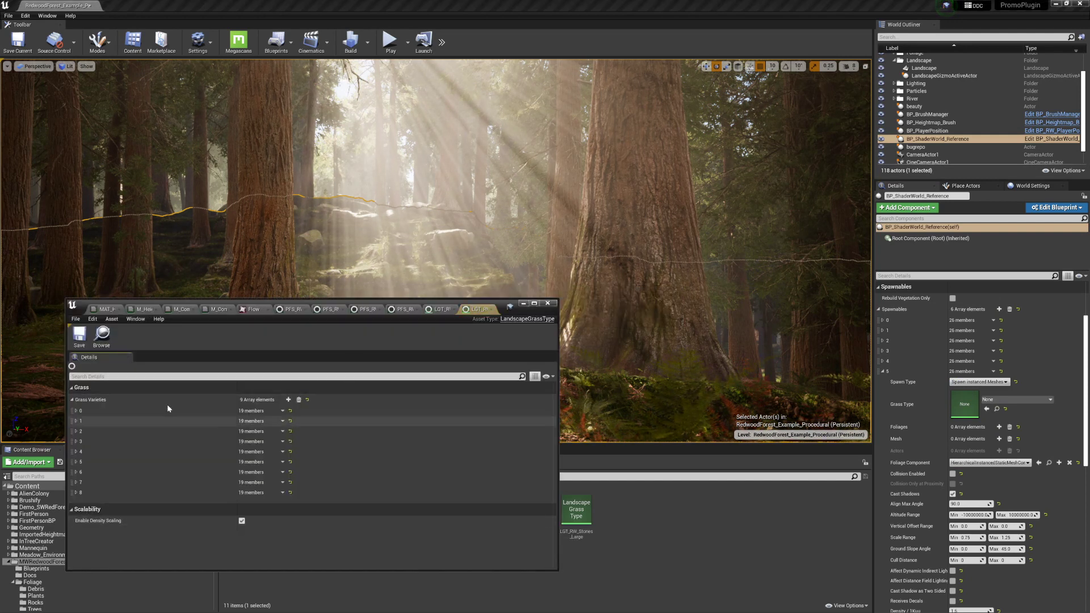
click(76, 411)
click(77, 411)
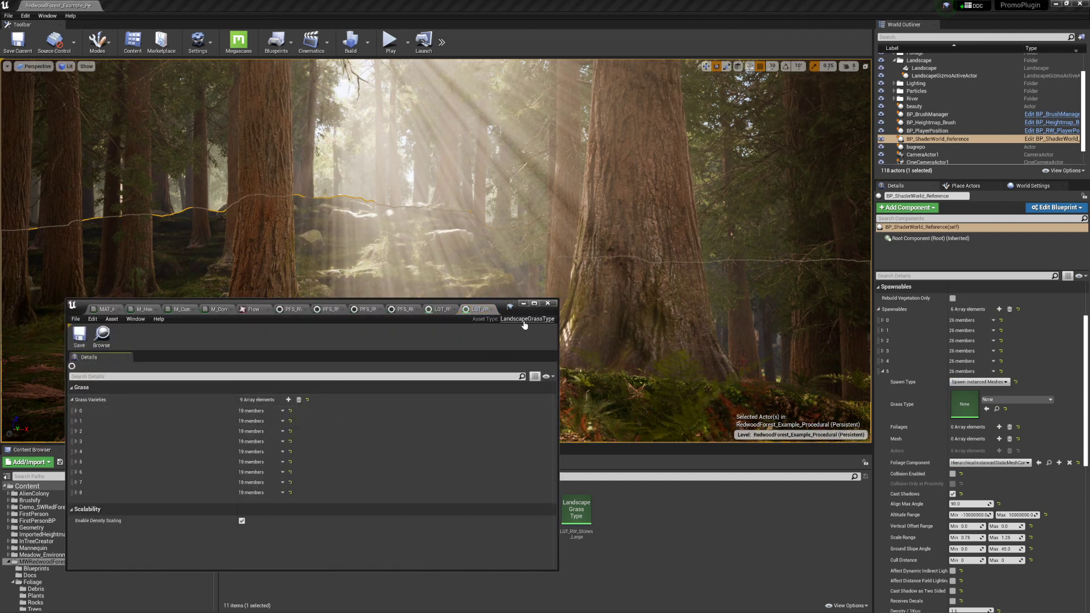
click(522, 303)
drag(508, 516, 953, 407)
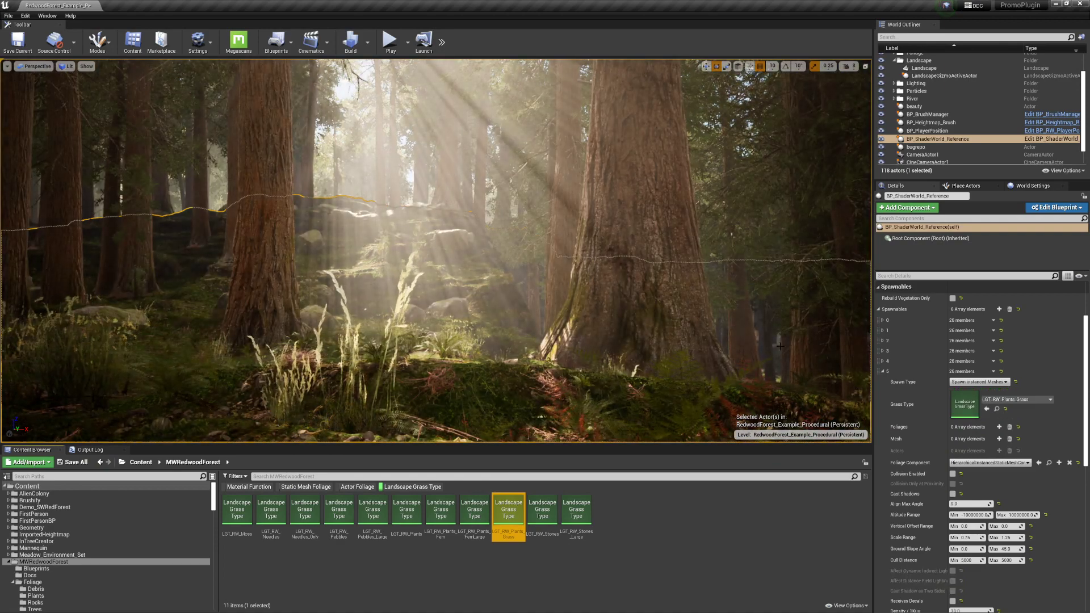
- Halve the grass spawnable's Density / 1Kuu twice
scroll(968, 581, down, 2)
click(966, 583)
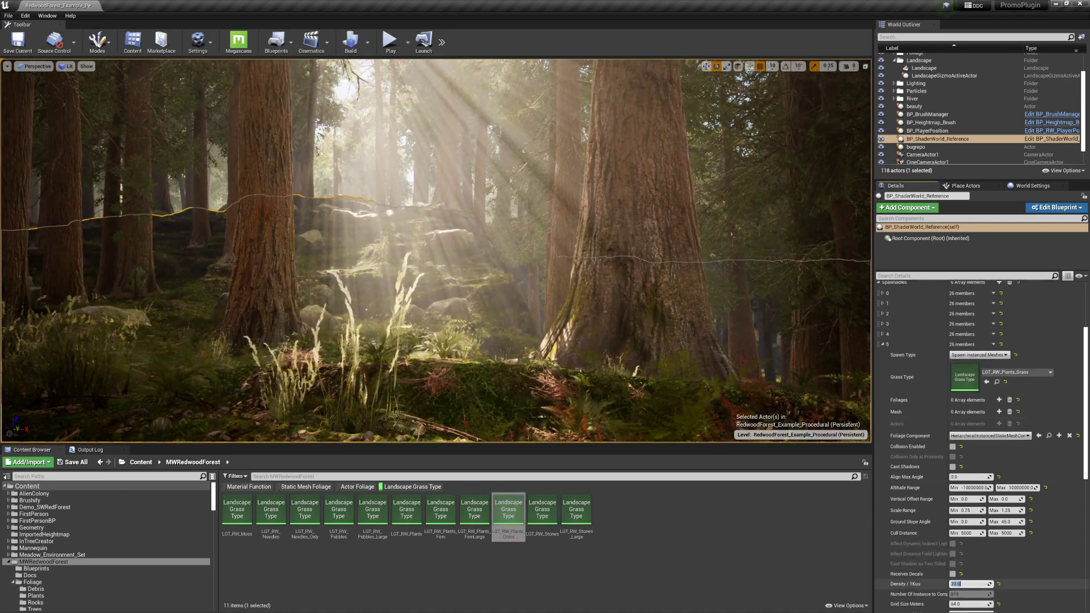
text(/2)
key(Return)
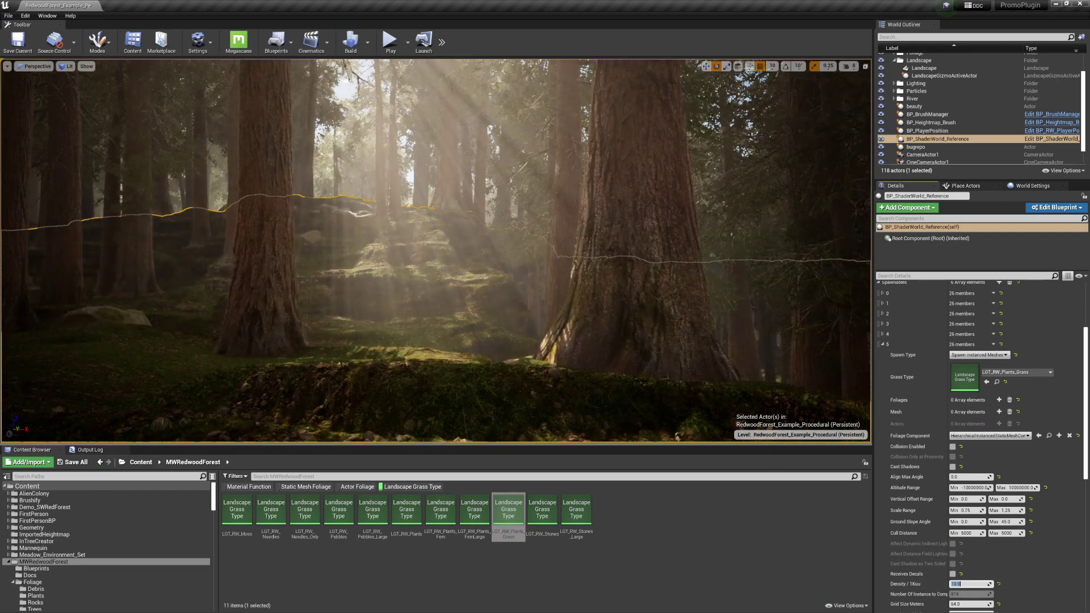
click(968, 584)
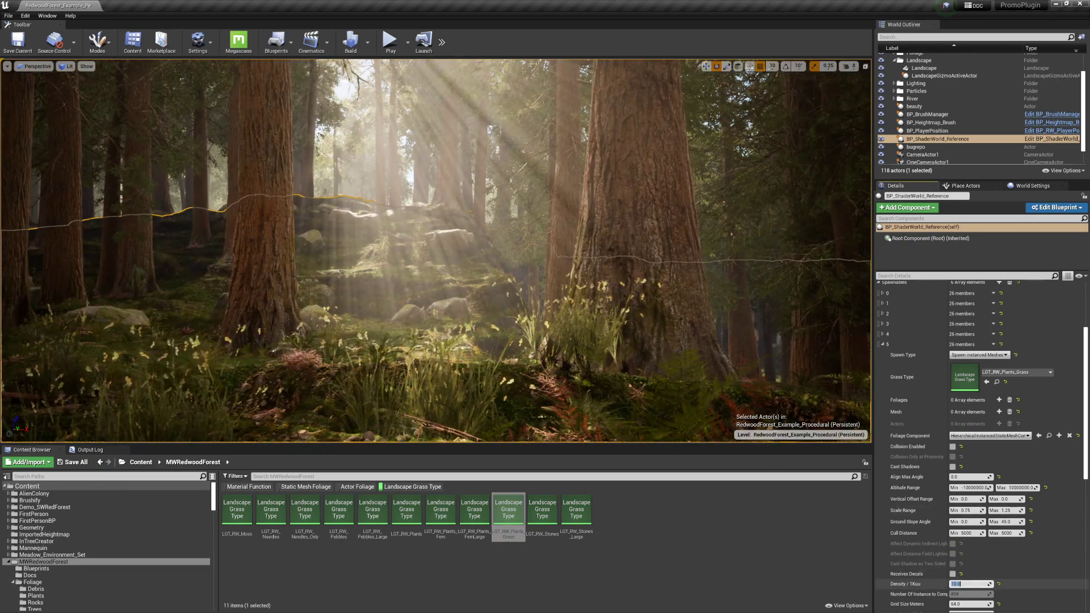
text(/2)
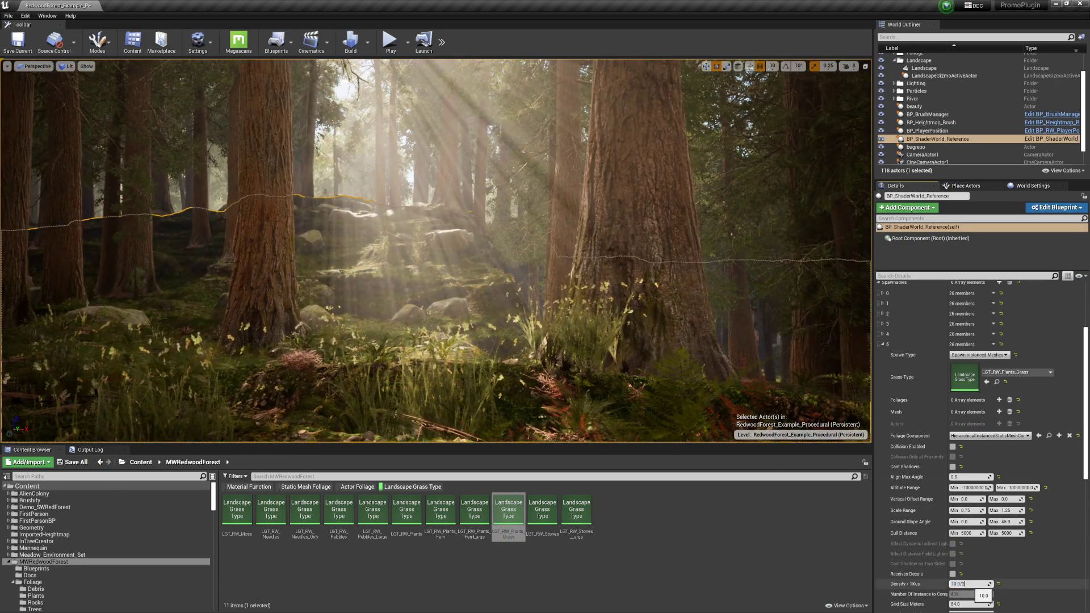
key(Return)
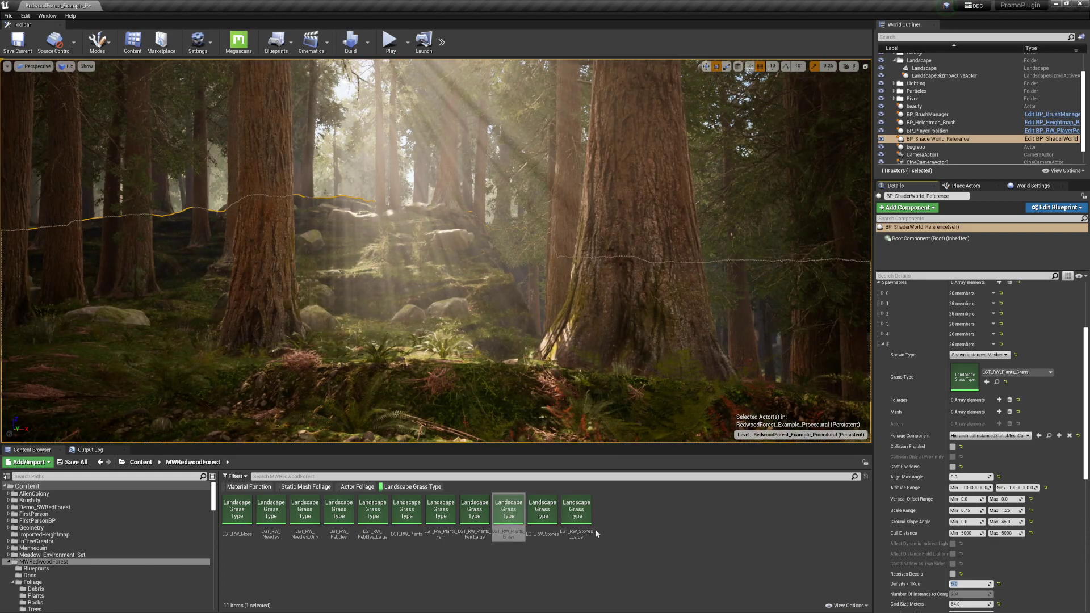
- Try LGT_RW_Moss as the Grass Type of a seventh Spawnables element and delete that element
click(882, 344)
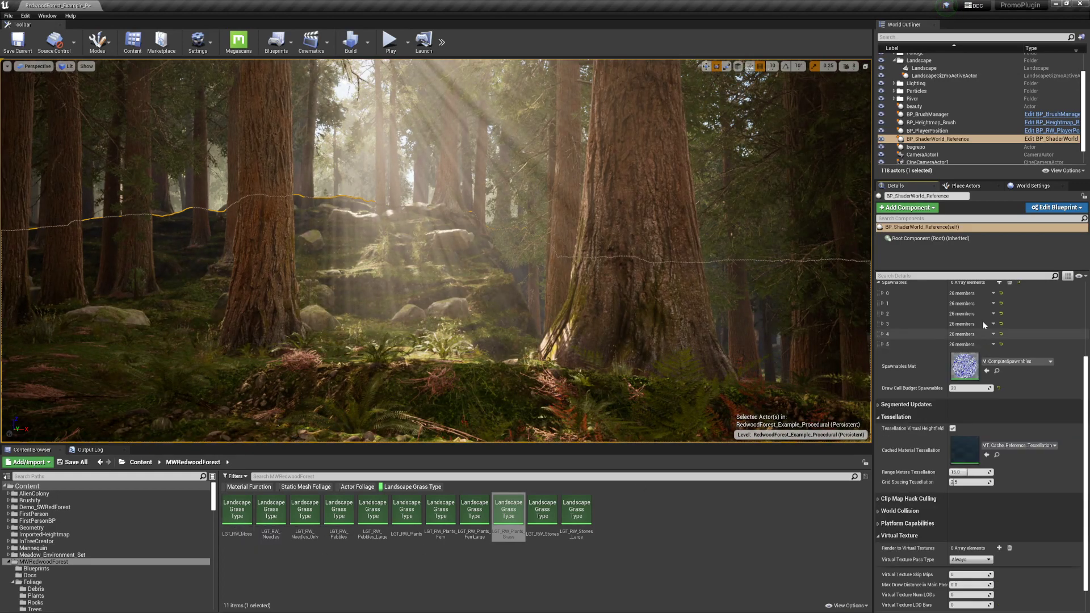
scroll(988, 324, up, 3)
click(999, 350)
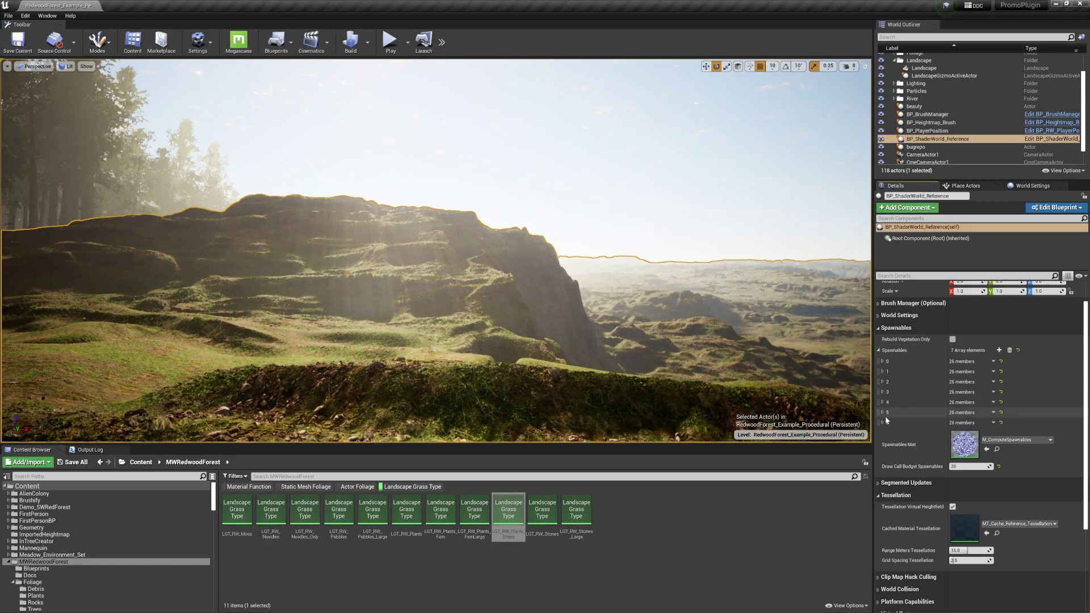
drag(238, 510, 972, 454)
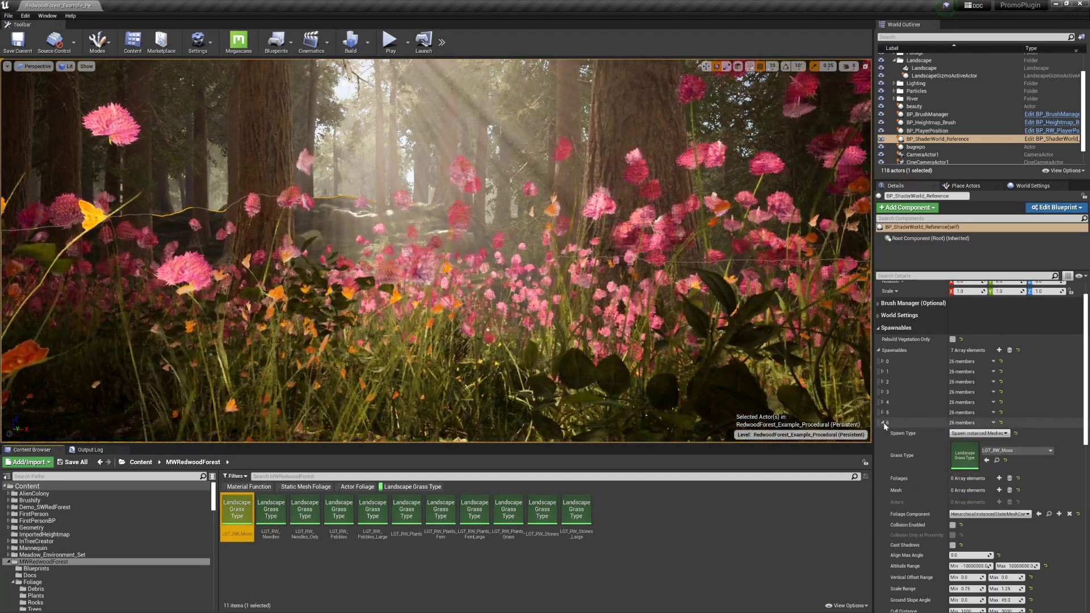
click(993, 423)
click(1004, 440)
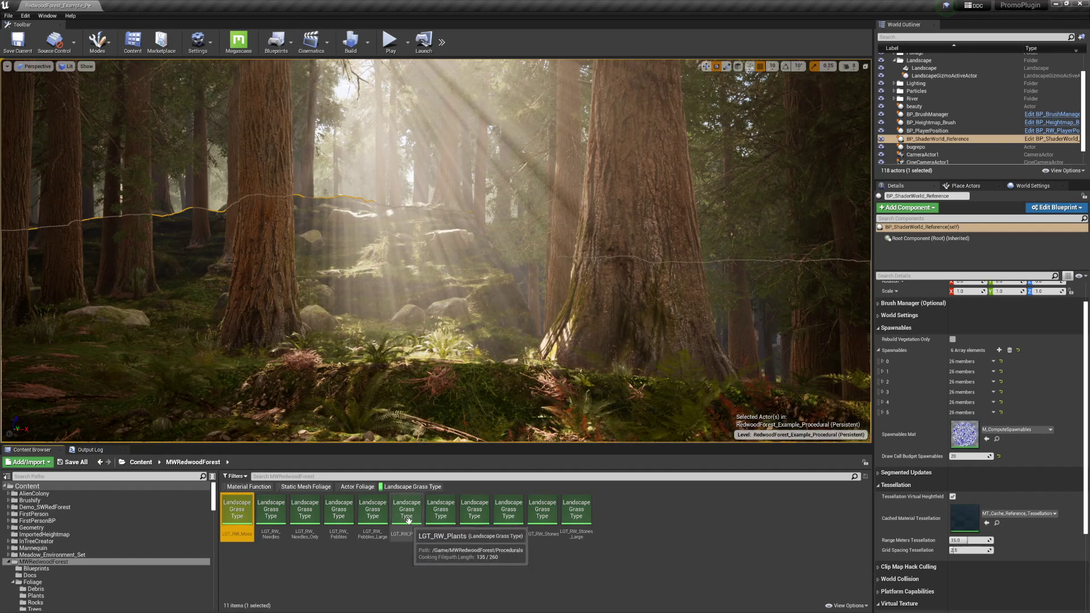
- Add a seventh element to the Spawnables array, set its Grass Type to LGT_RW_Plants and check the forest full screen
drag(406, 514, 558, 562)
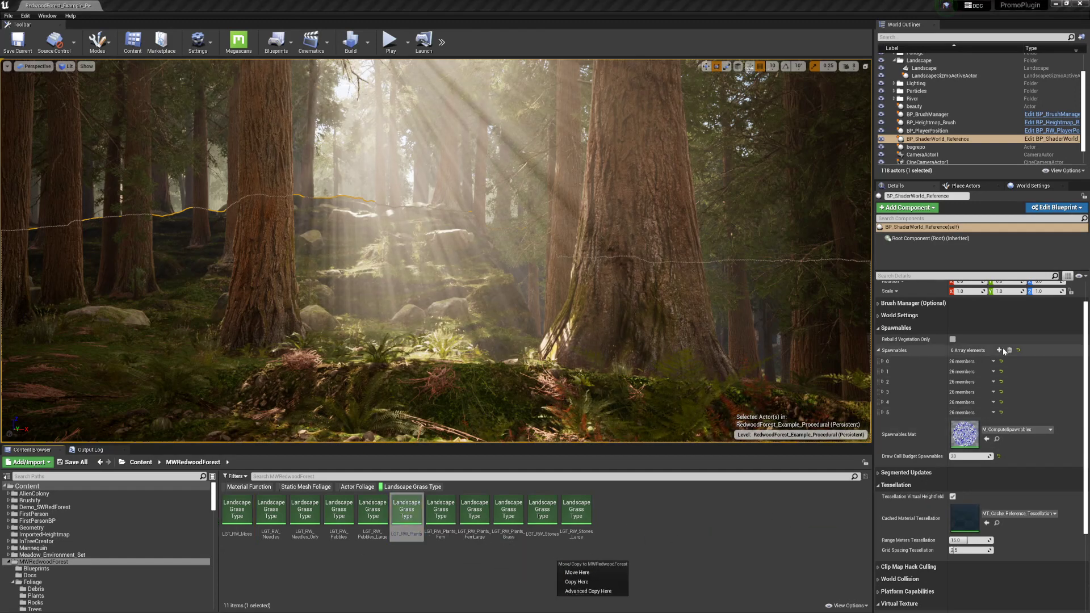
click(998, 350)
click(882, 423)
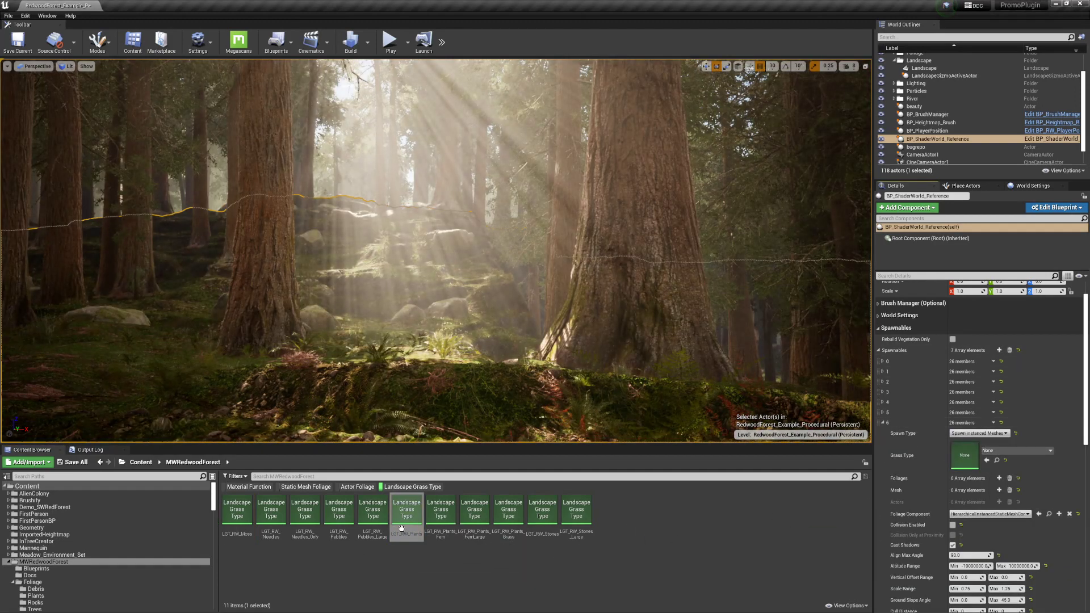
drag(407, 513, 961, 455)
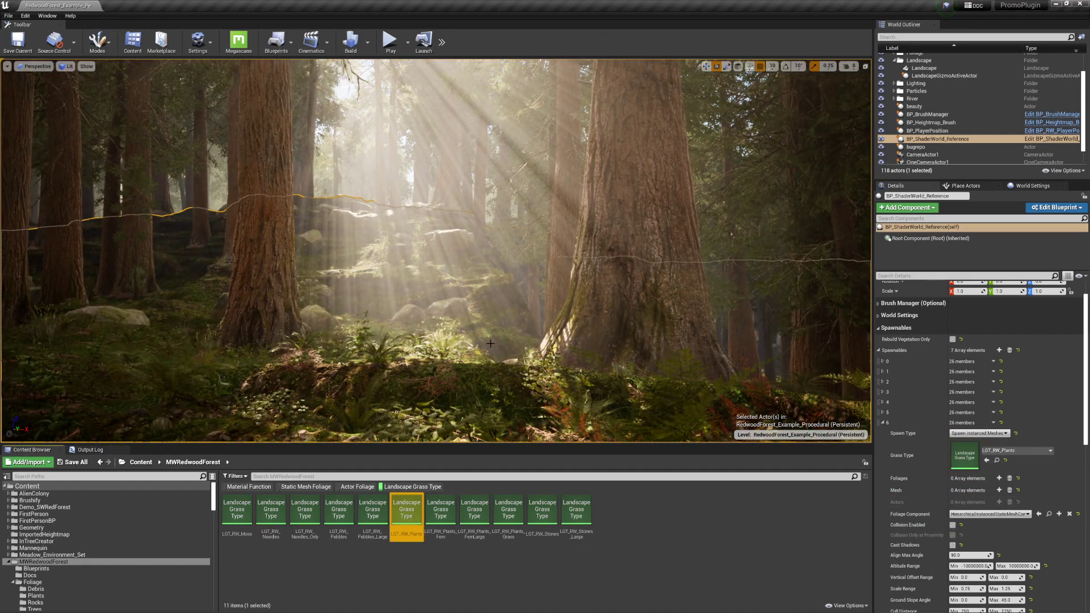
key(F11)
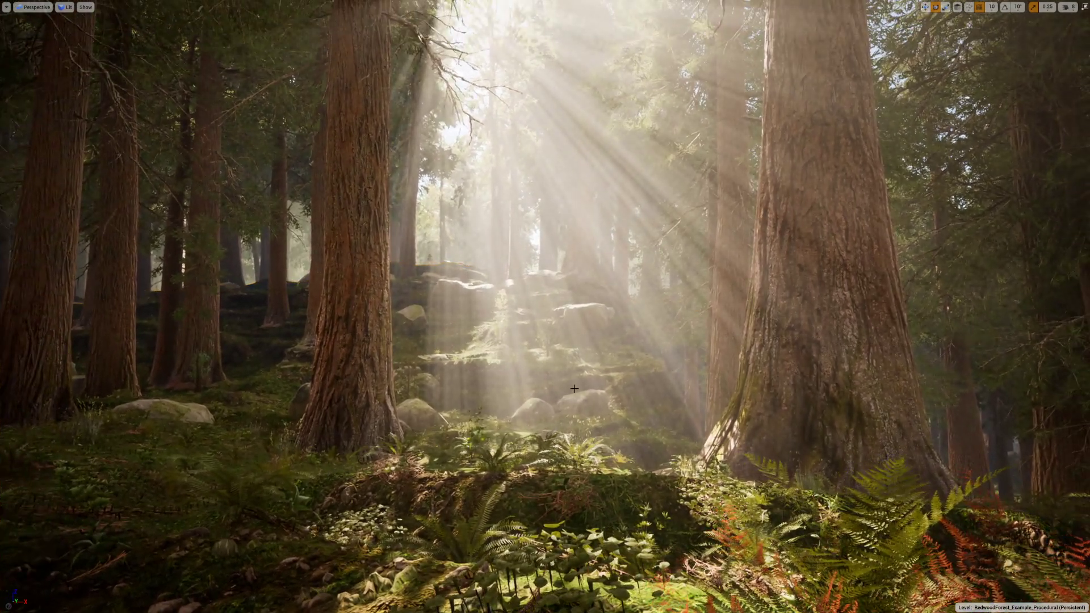
key(F11)
- Snap CineCameraActor1 to the current viewport view and start piloting it
click(926, 162)
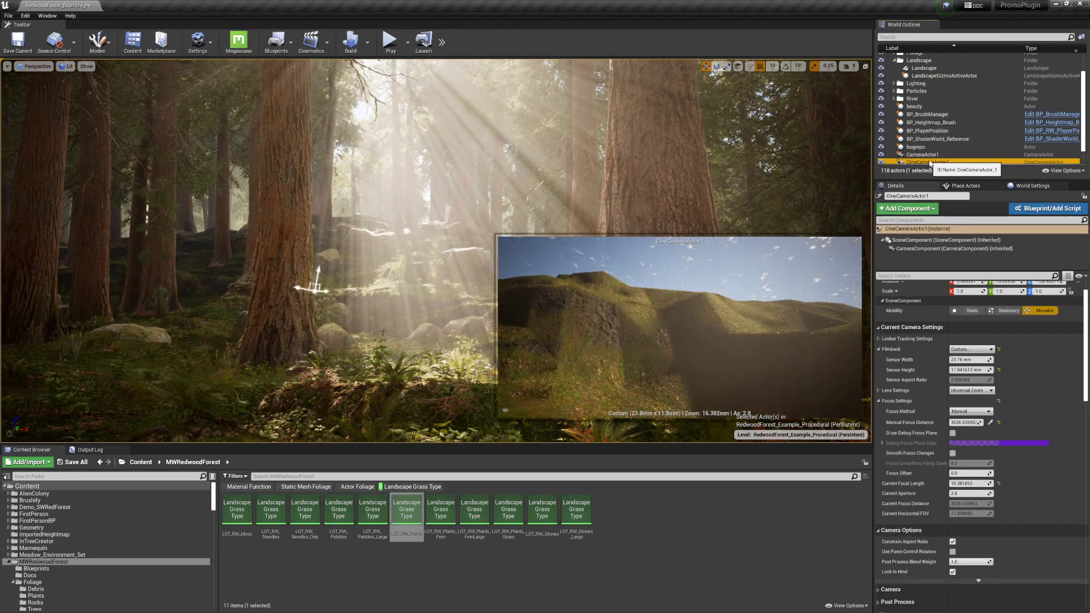
right_click(931, 164)
click(953, 201)
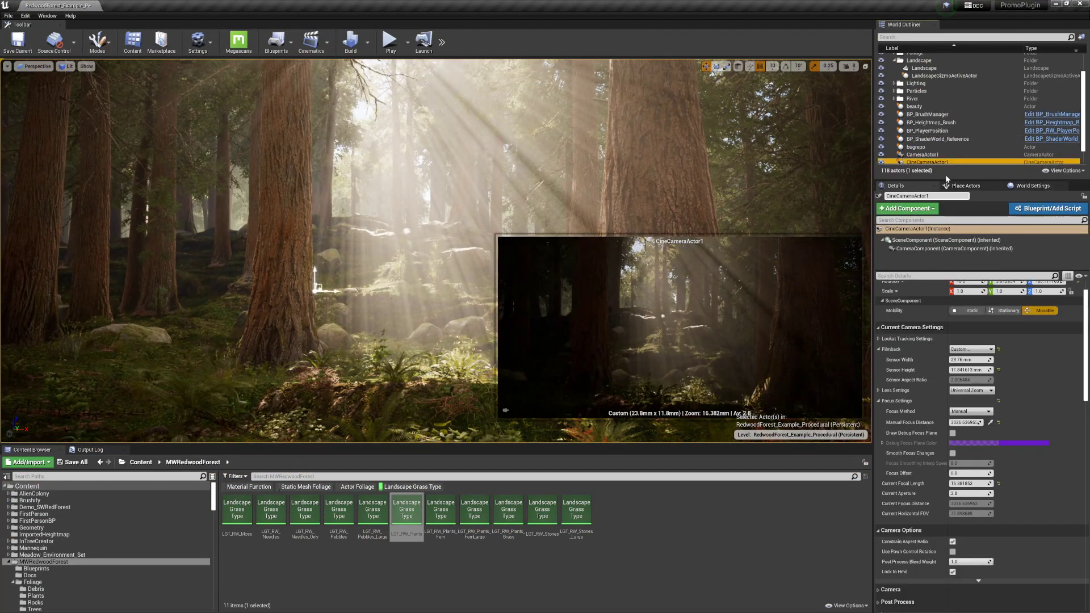
right_click(942, 168)
click(960, 211)
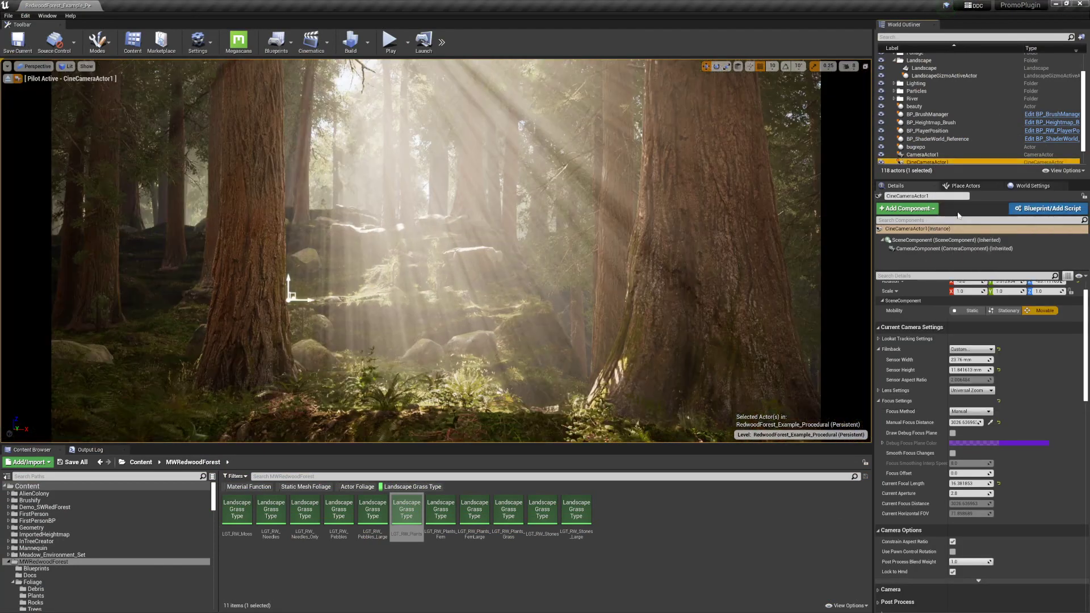
- Show the piloted camera view full screen in game view and open the viewport options
click(679, 294)
key(F11)
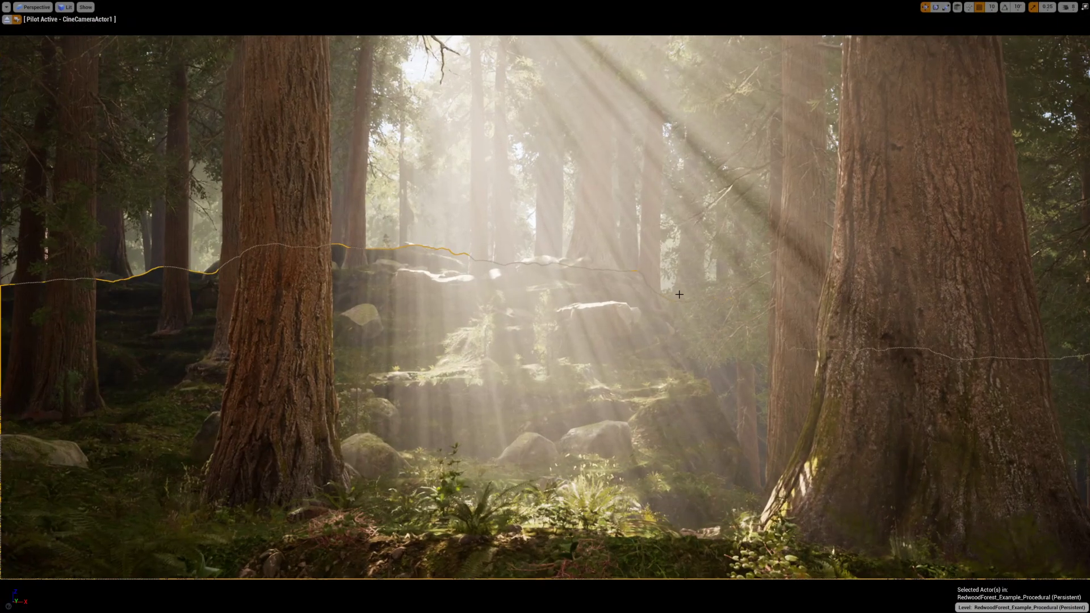
key(g)
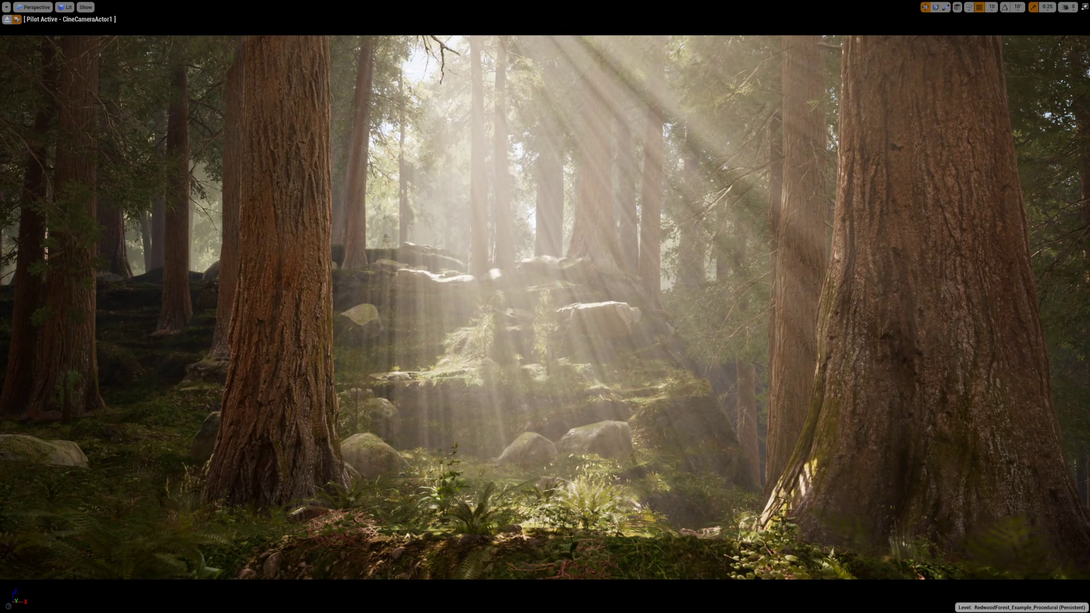
click(6, 6)
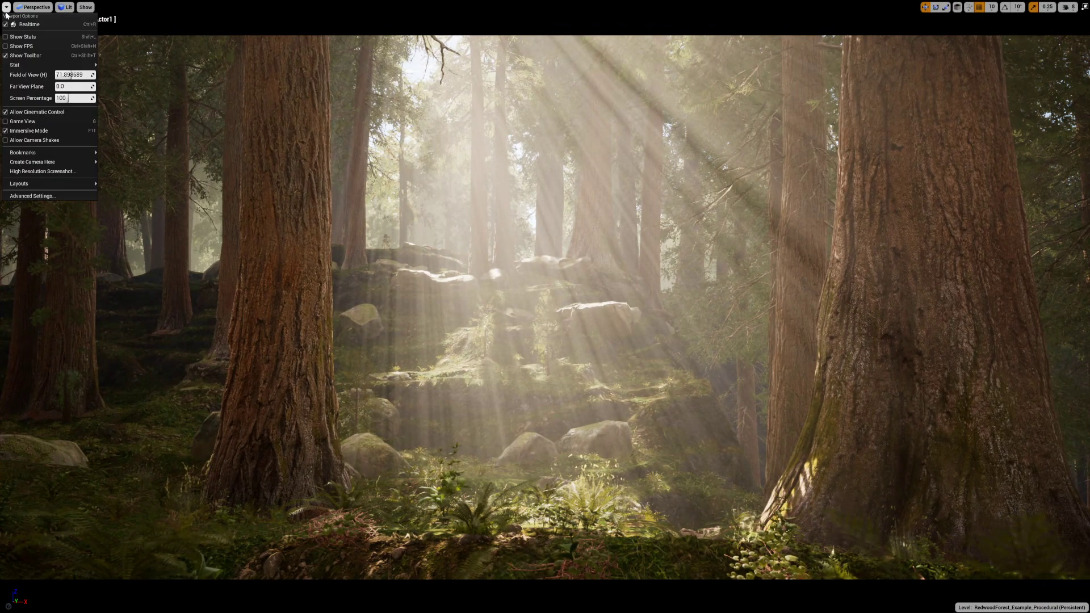